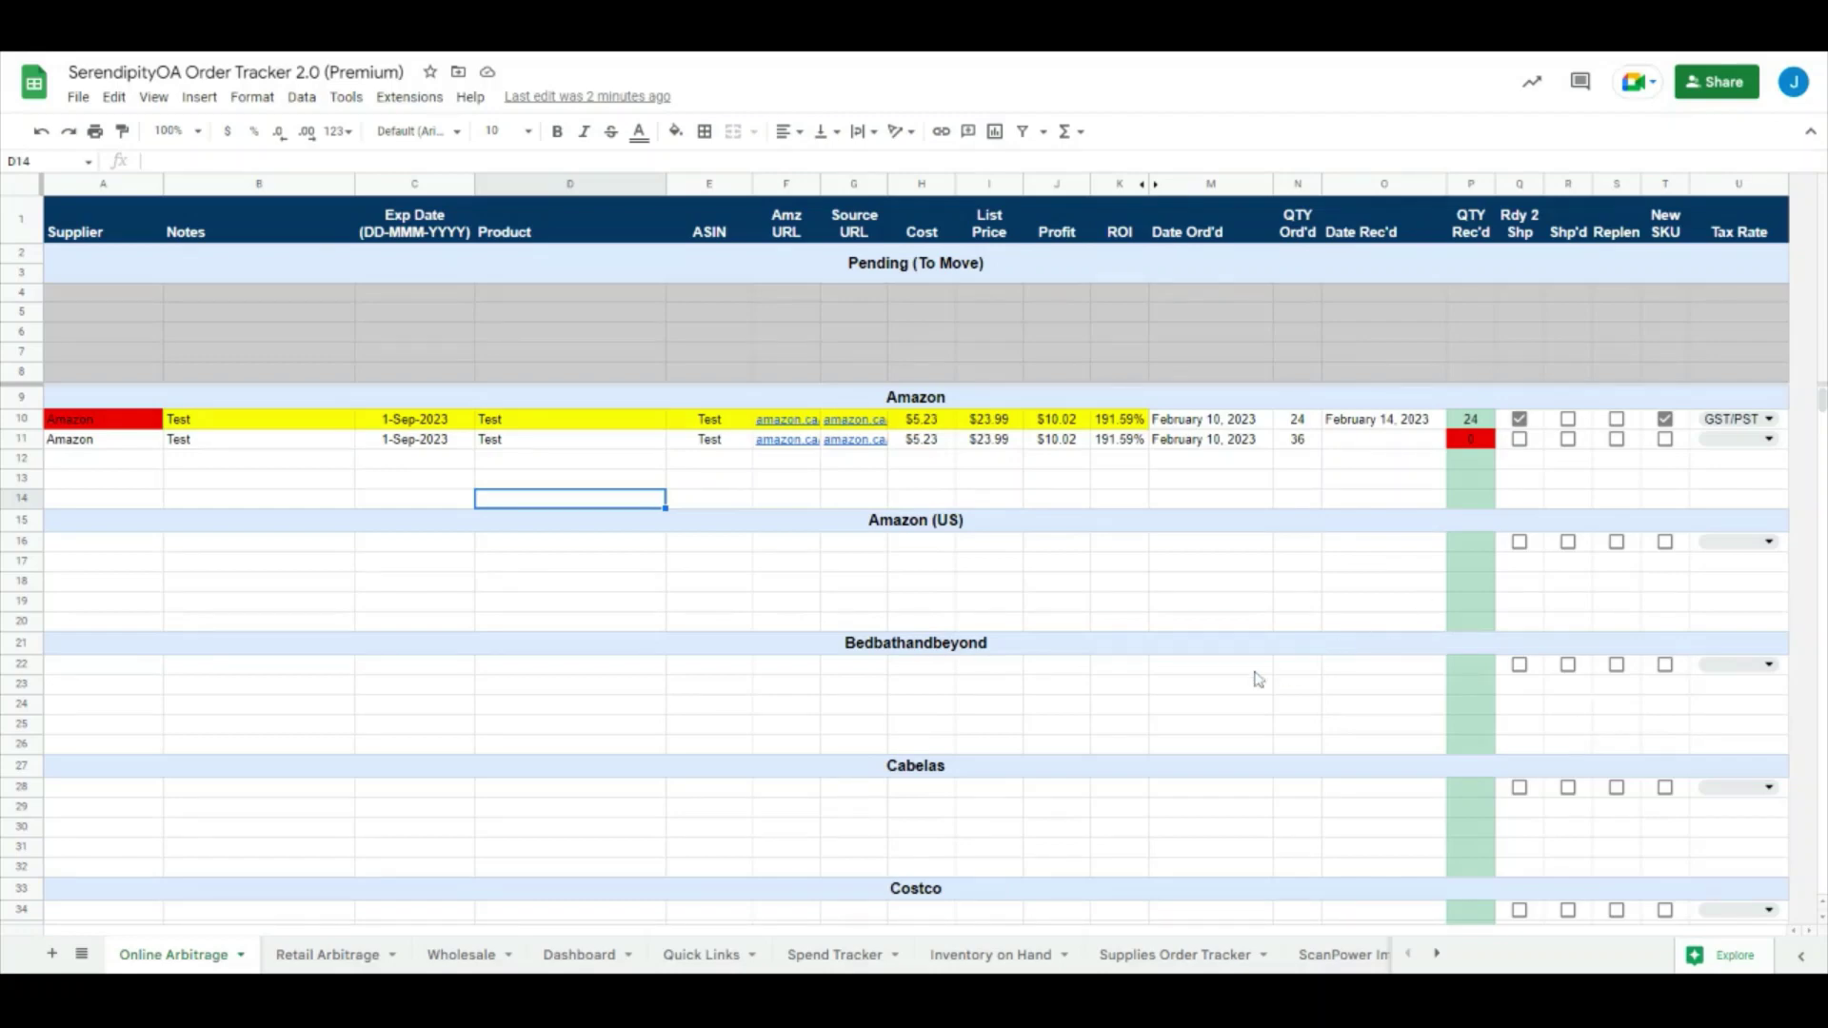
# Step: Browse the Retail Arbitrage, Wholesale, Dashboard, Quick Links, Spend Tracker and Inventory on Hand sheets, then return to Online Arbitrage
pyautogui.click(350, 956)
pyautogui.click(457, 956)
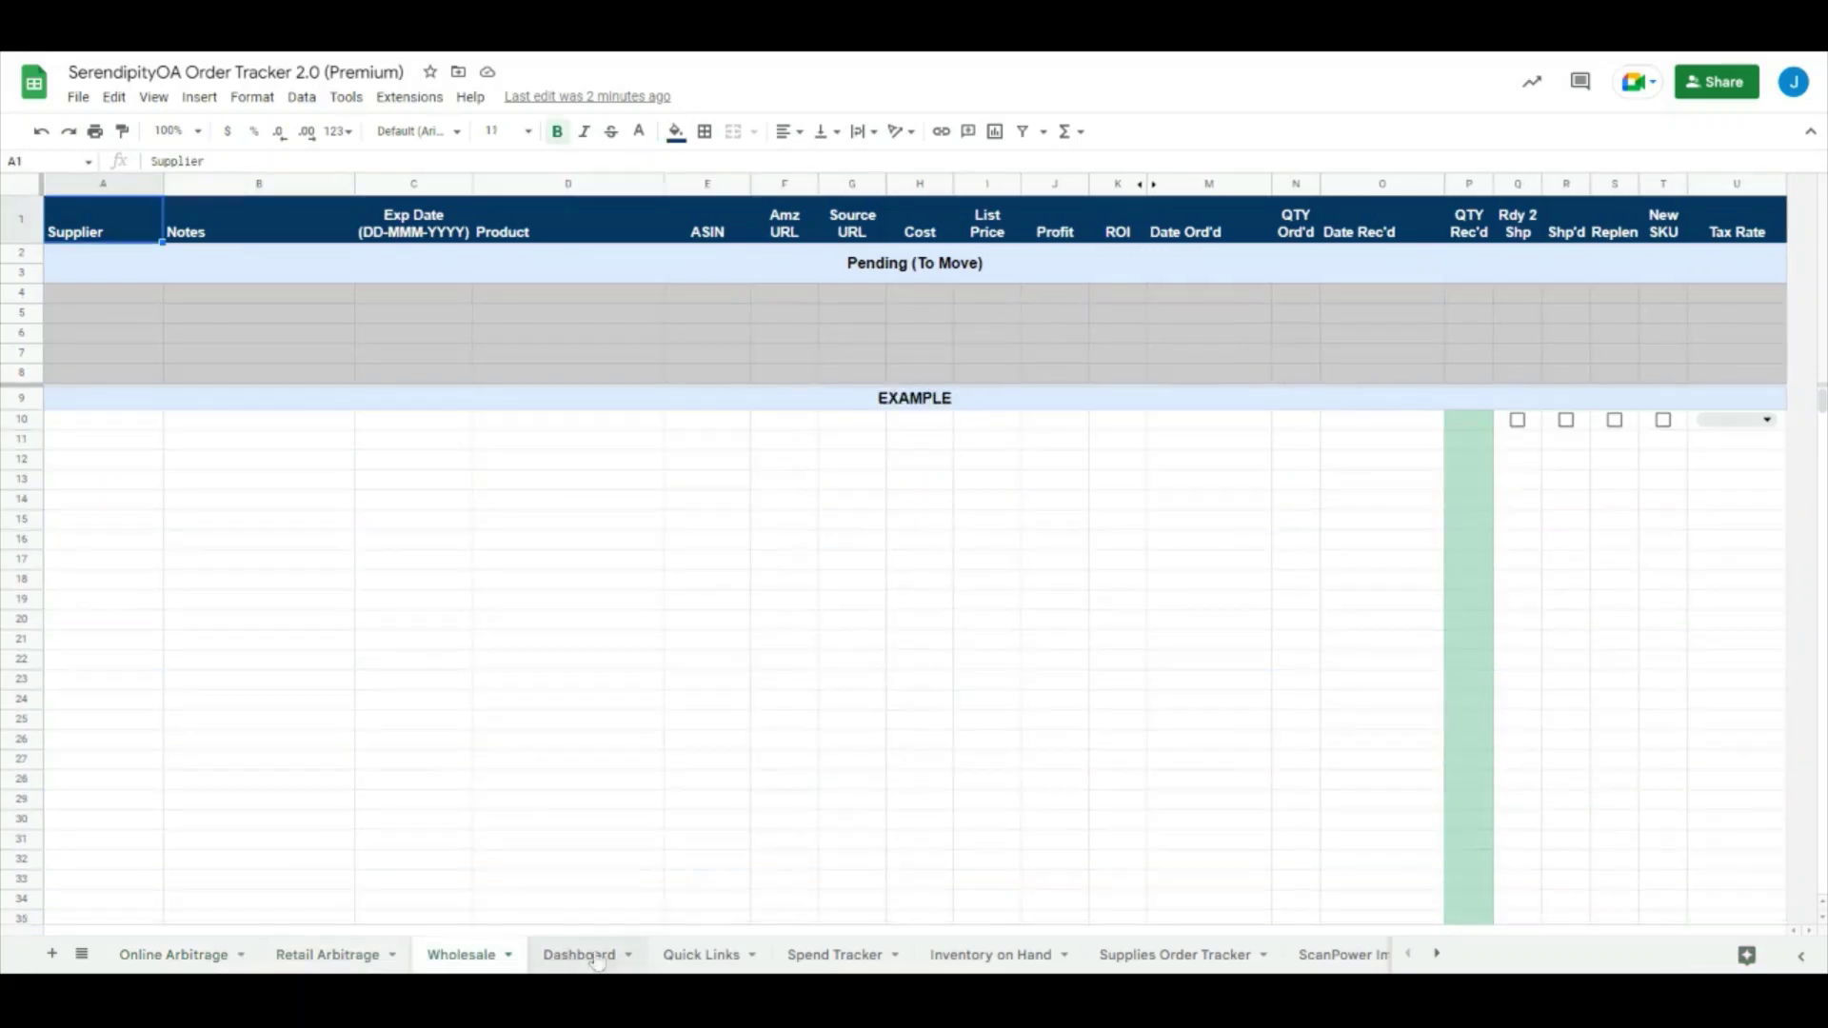
pyautogui.click(598, 956)
pyautogui.click(734, 956)
pyautogui.click(838, 956)
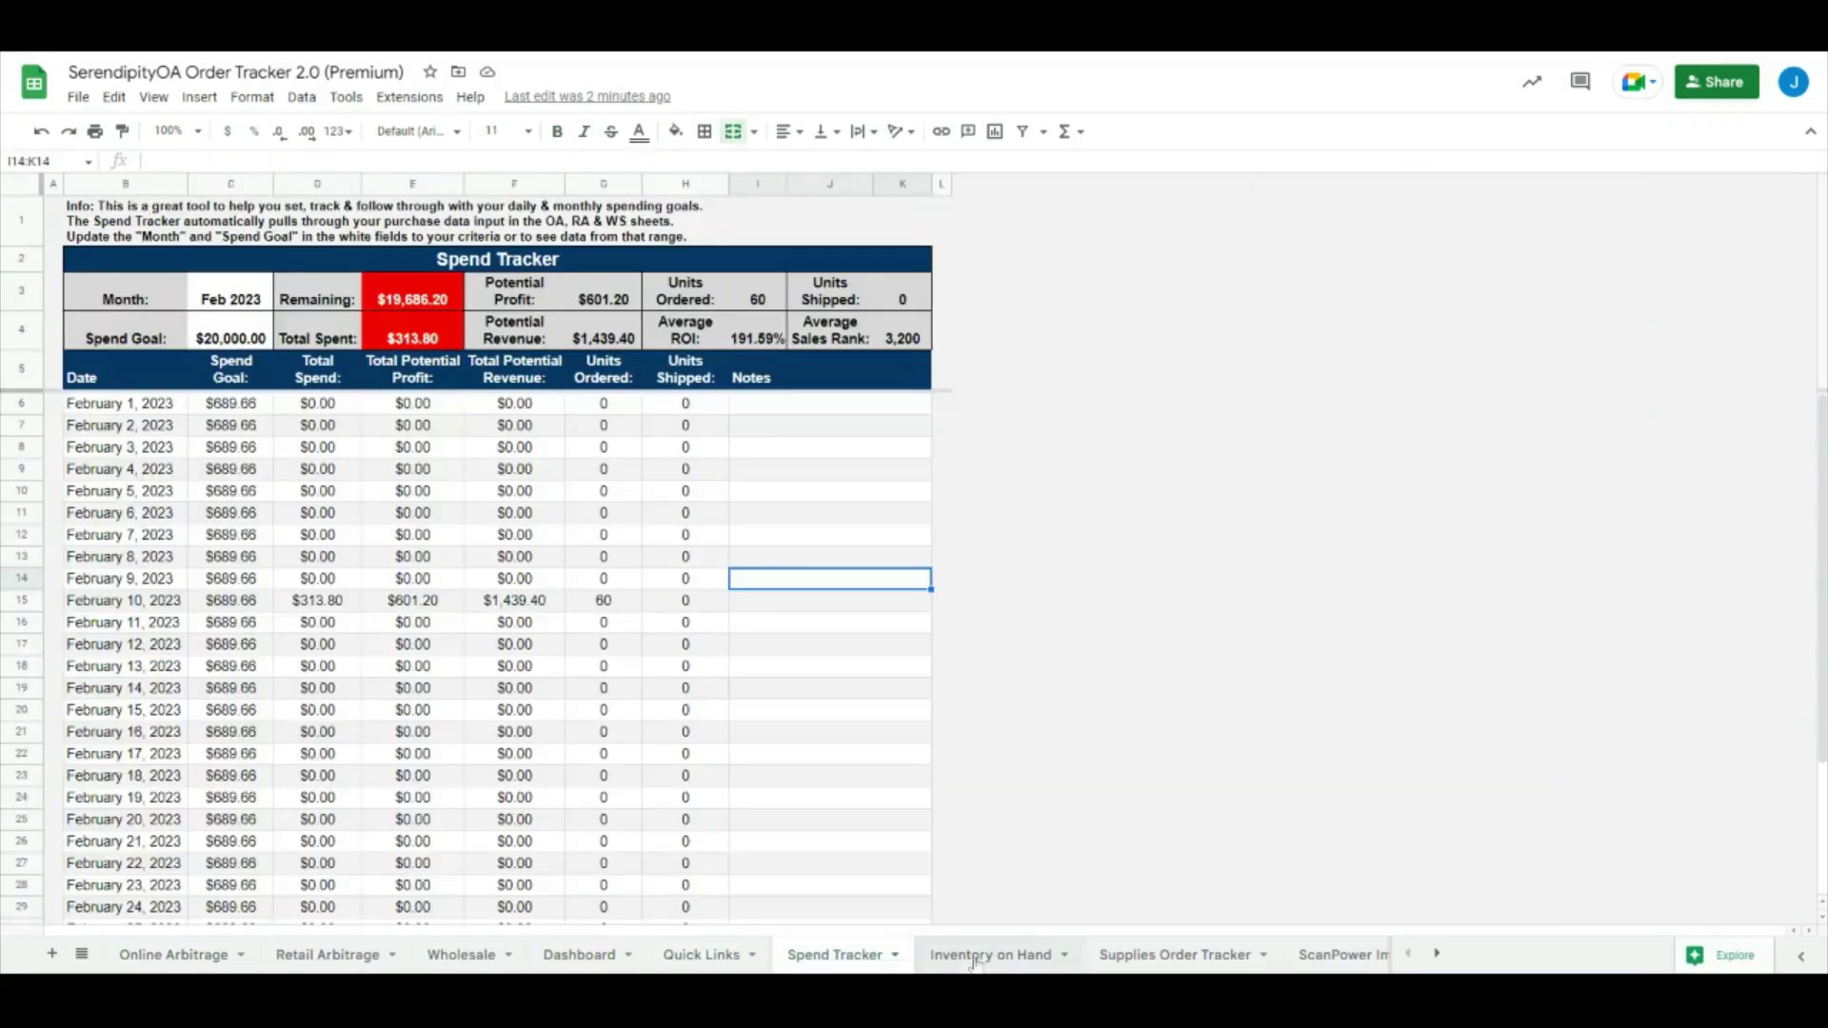
pyautogui.click(976, 957)
pyautogui.click(174, 961)
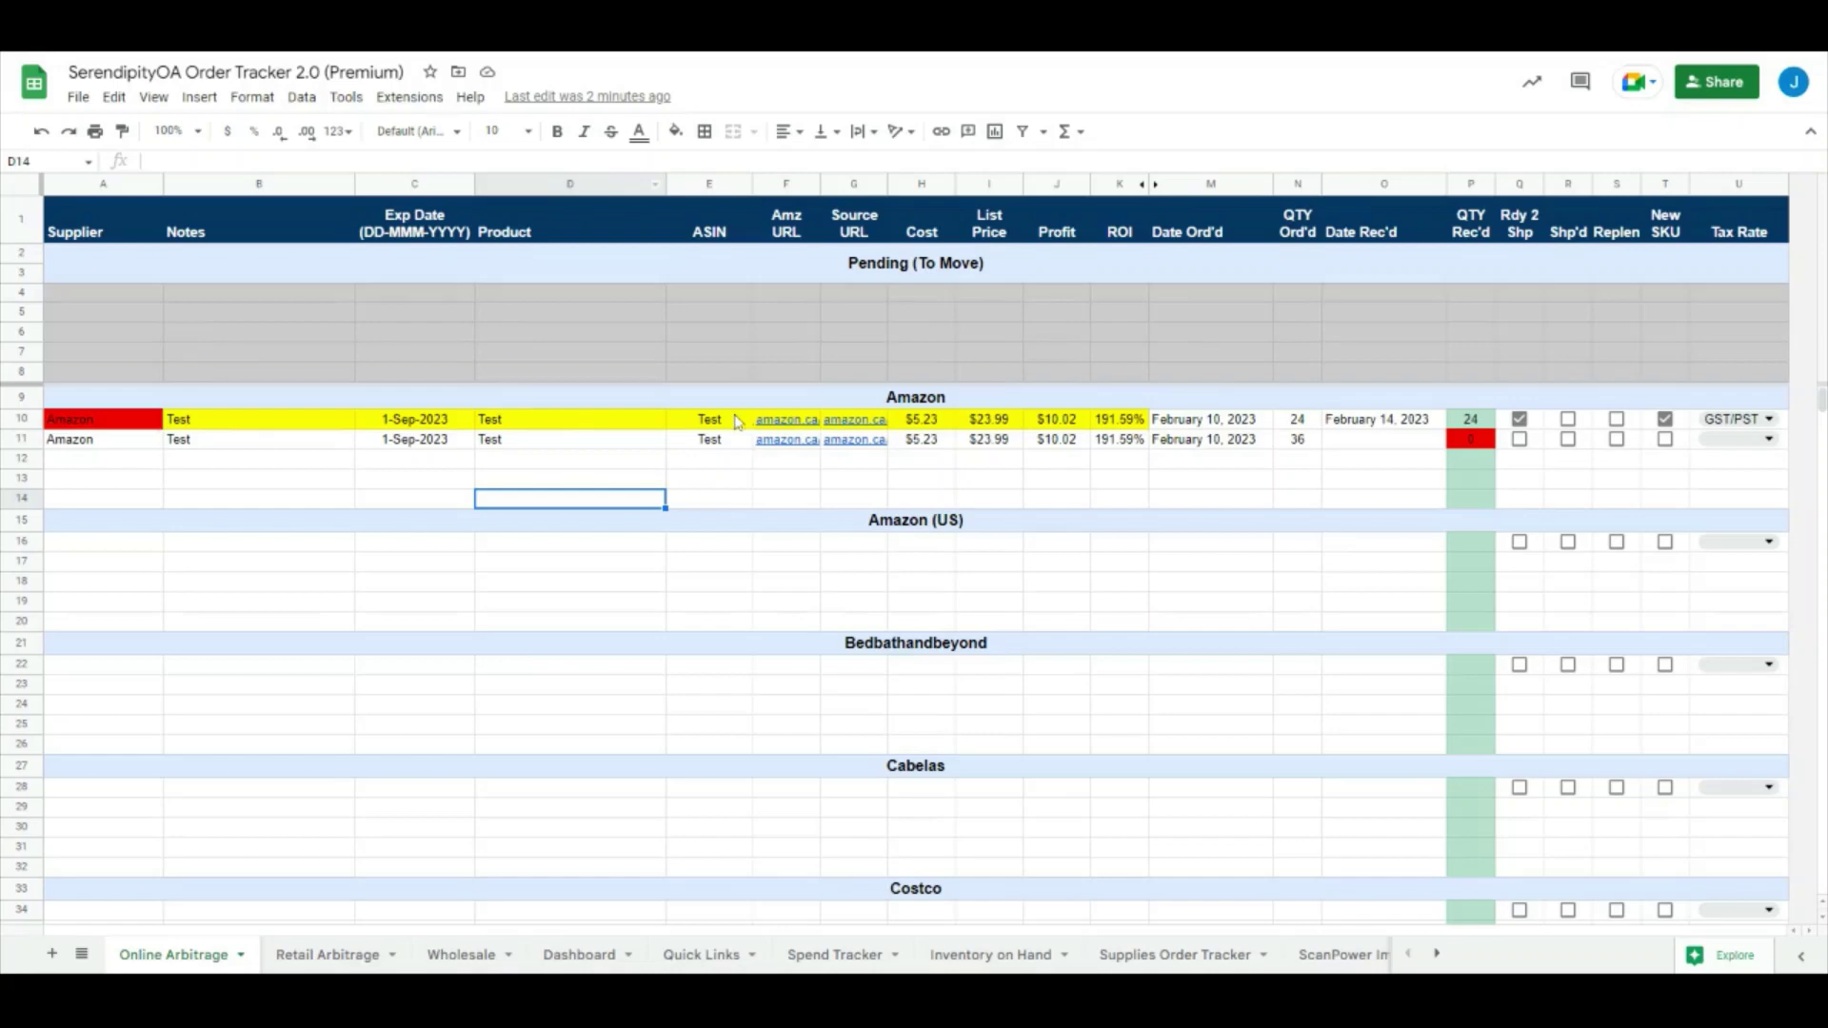
# Step: Inspect the supplier formula in A4, the Notes cell B4 and the Amazon section header row
pyautogui.click(149, 291)
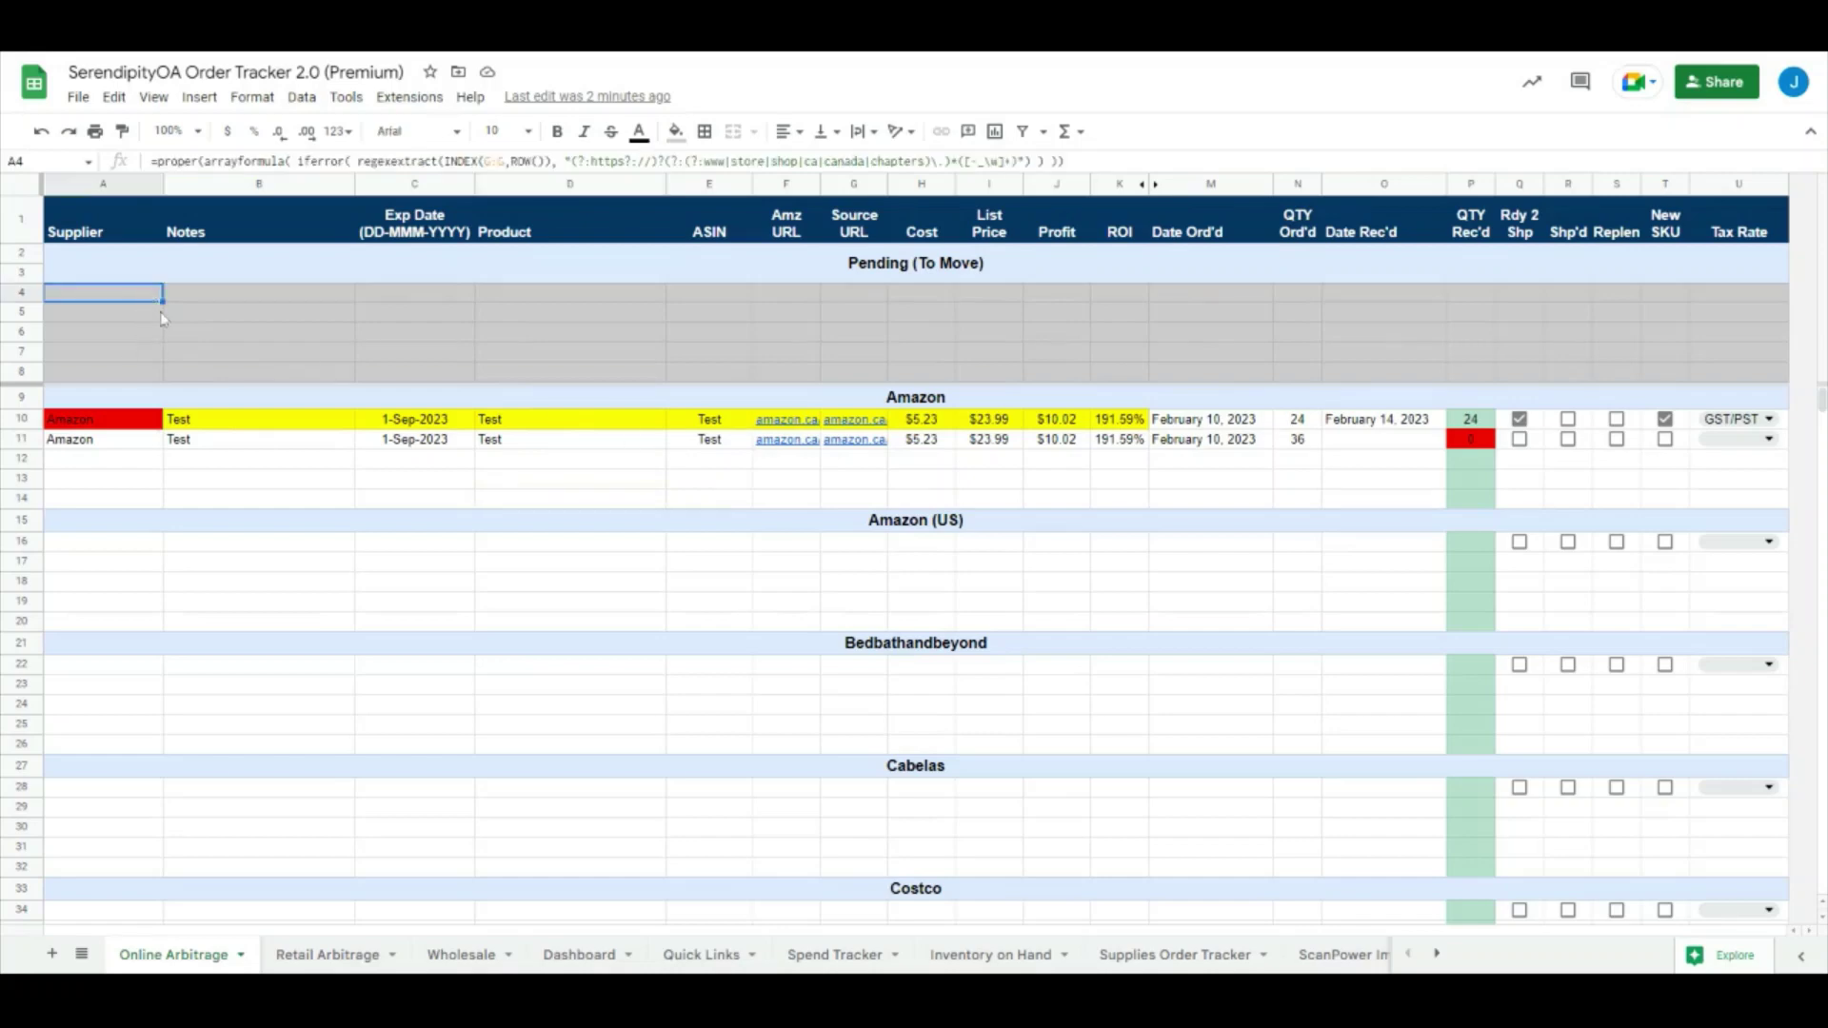
pyautogui.click(272, 302)
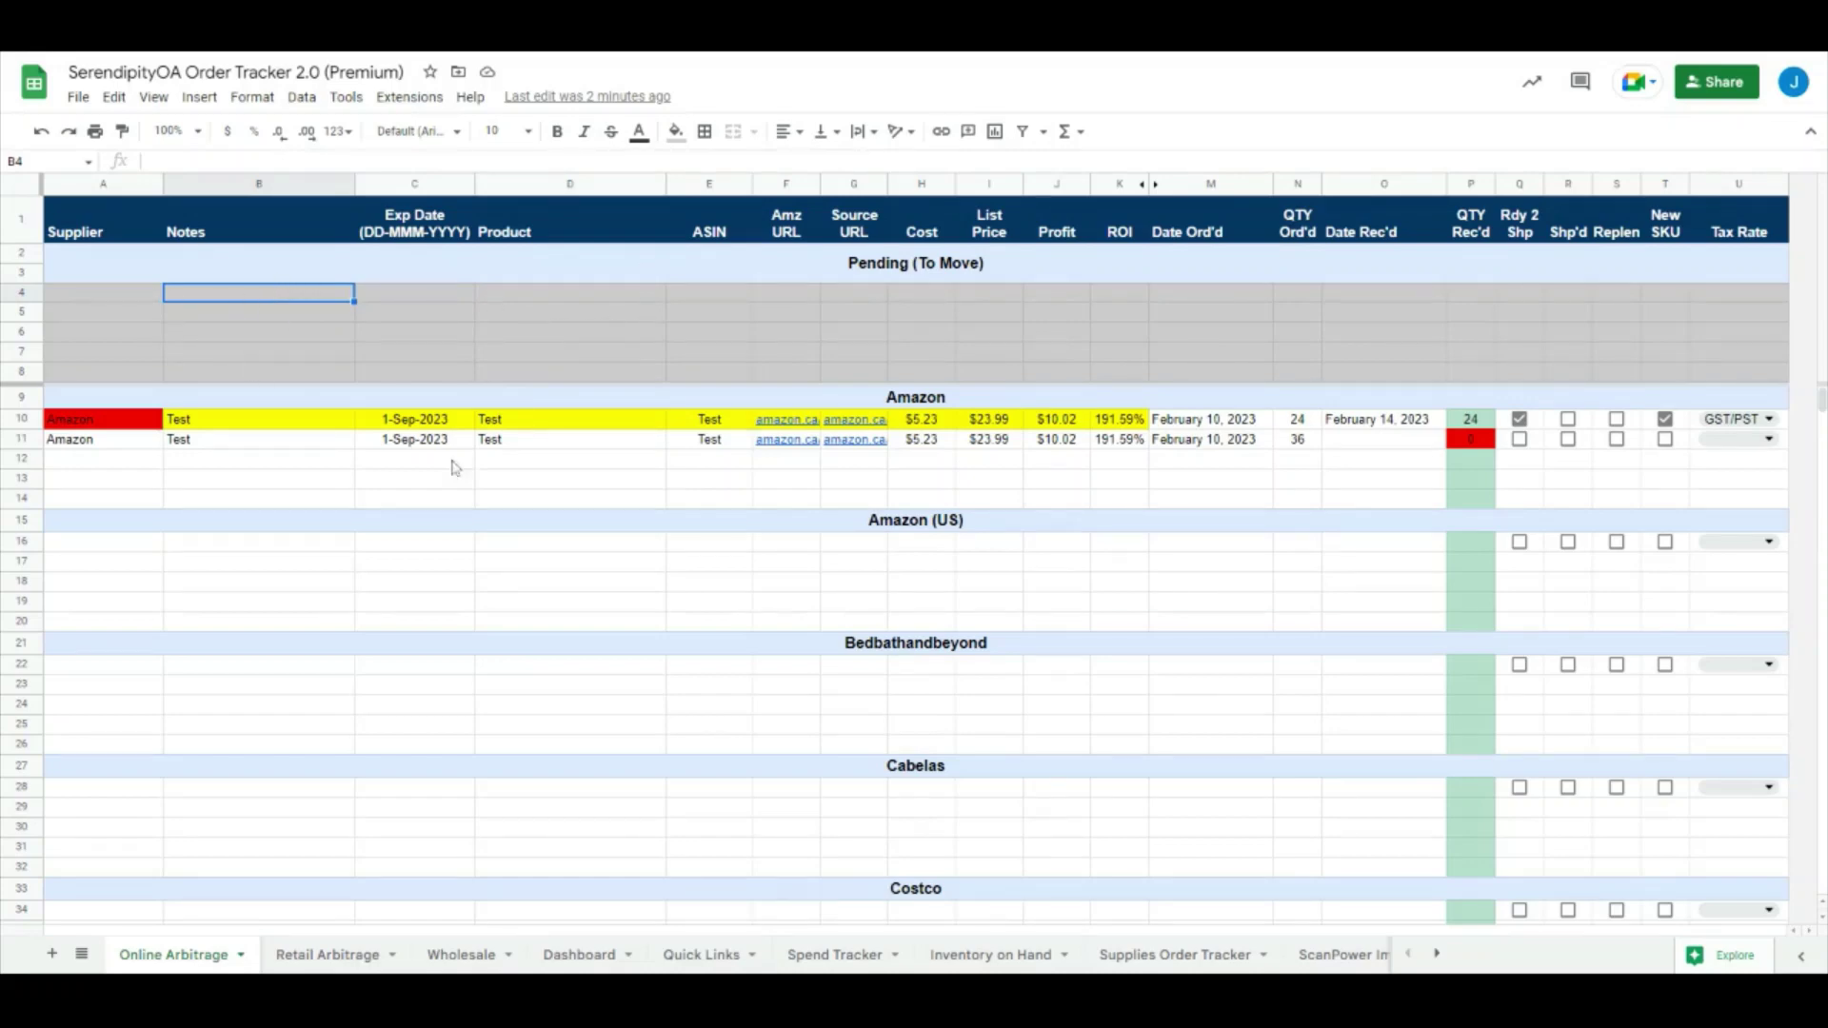
pyautogui.click(879, 401)
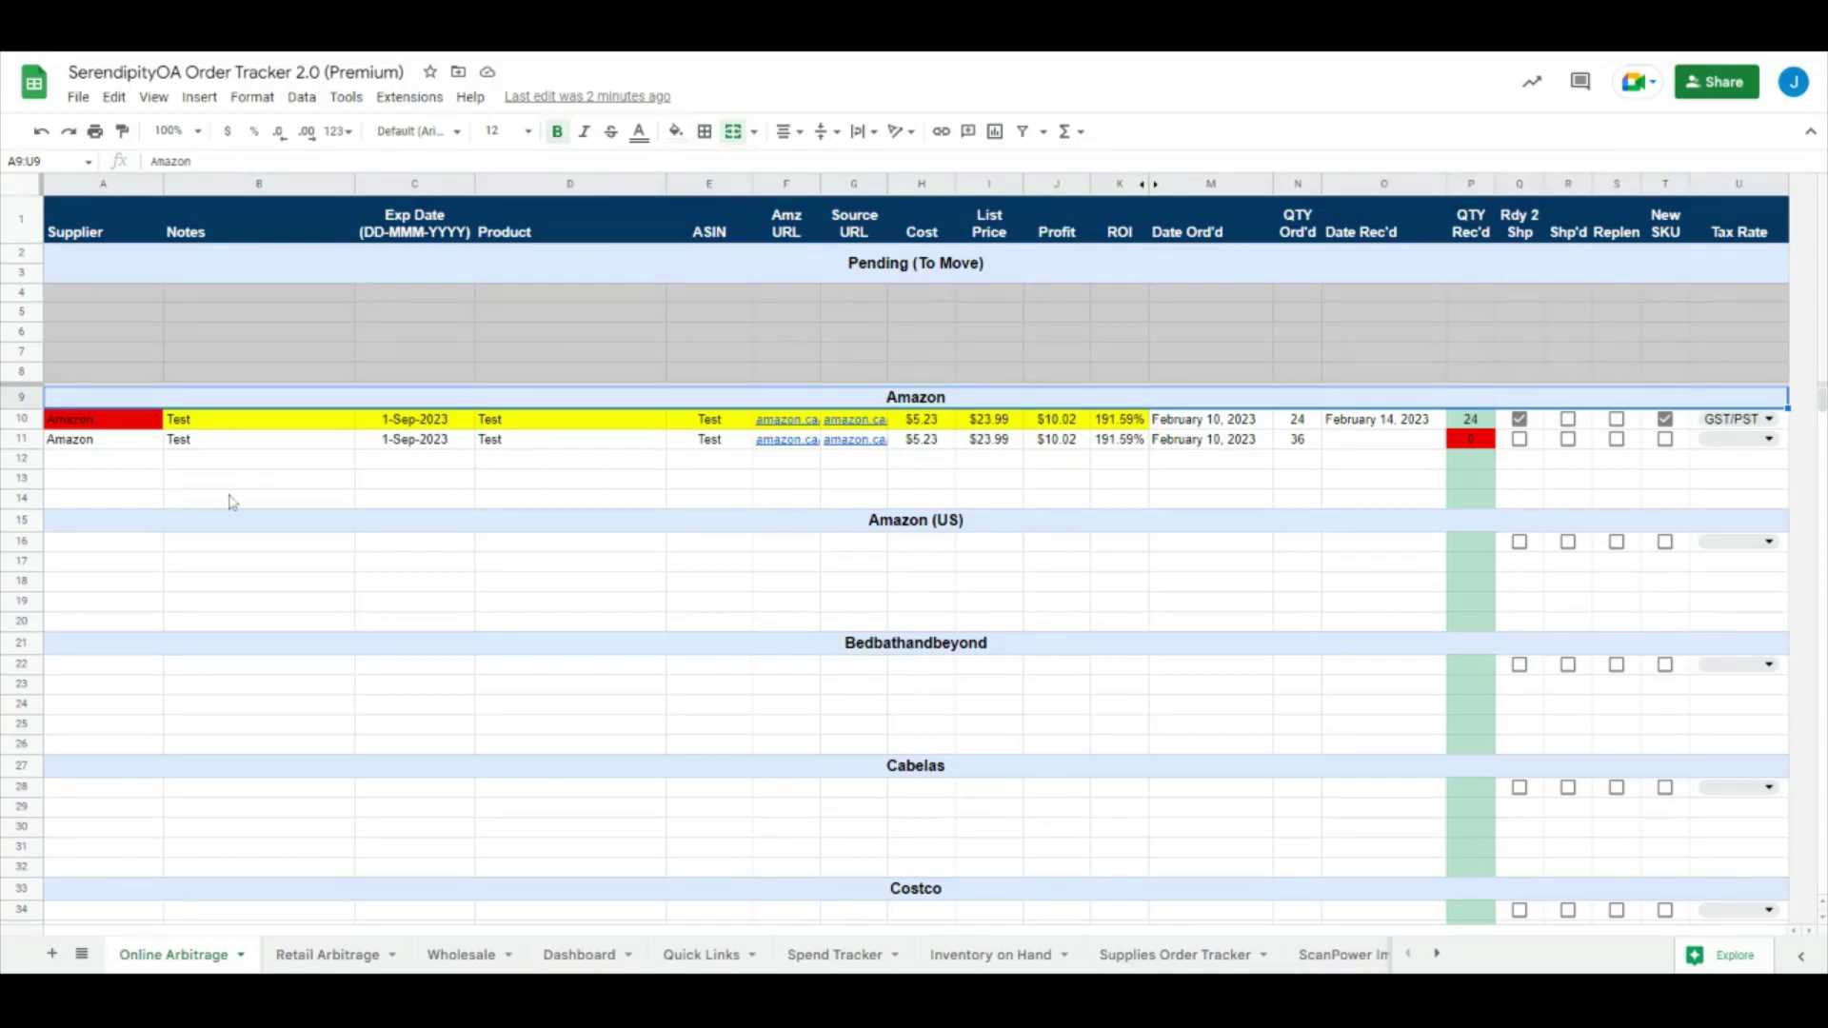
pyautogui.scroll(-3, 804, 645)
pyautogui.scroll(-13, 804, 640)
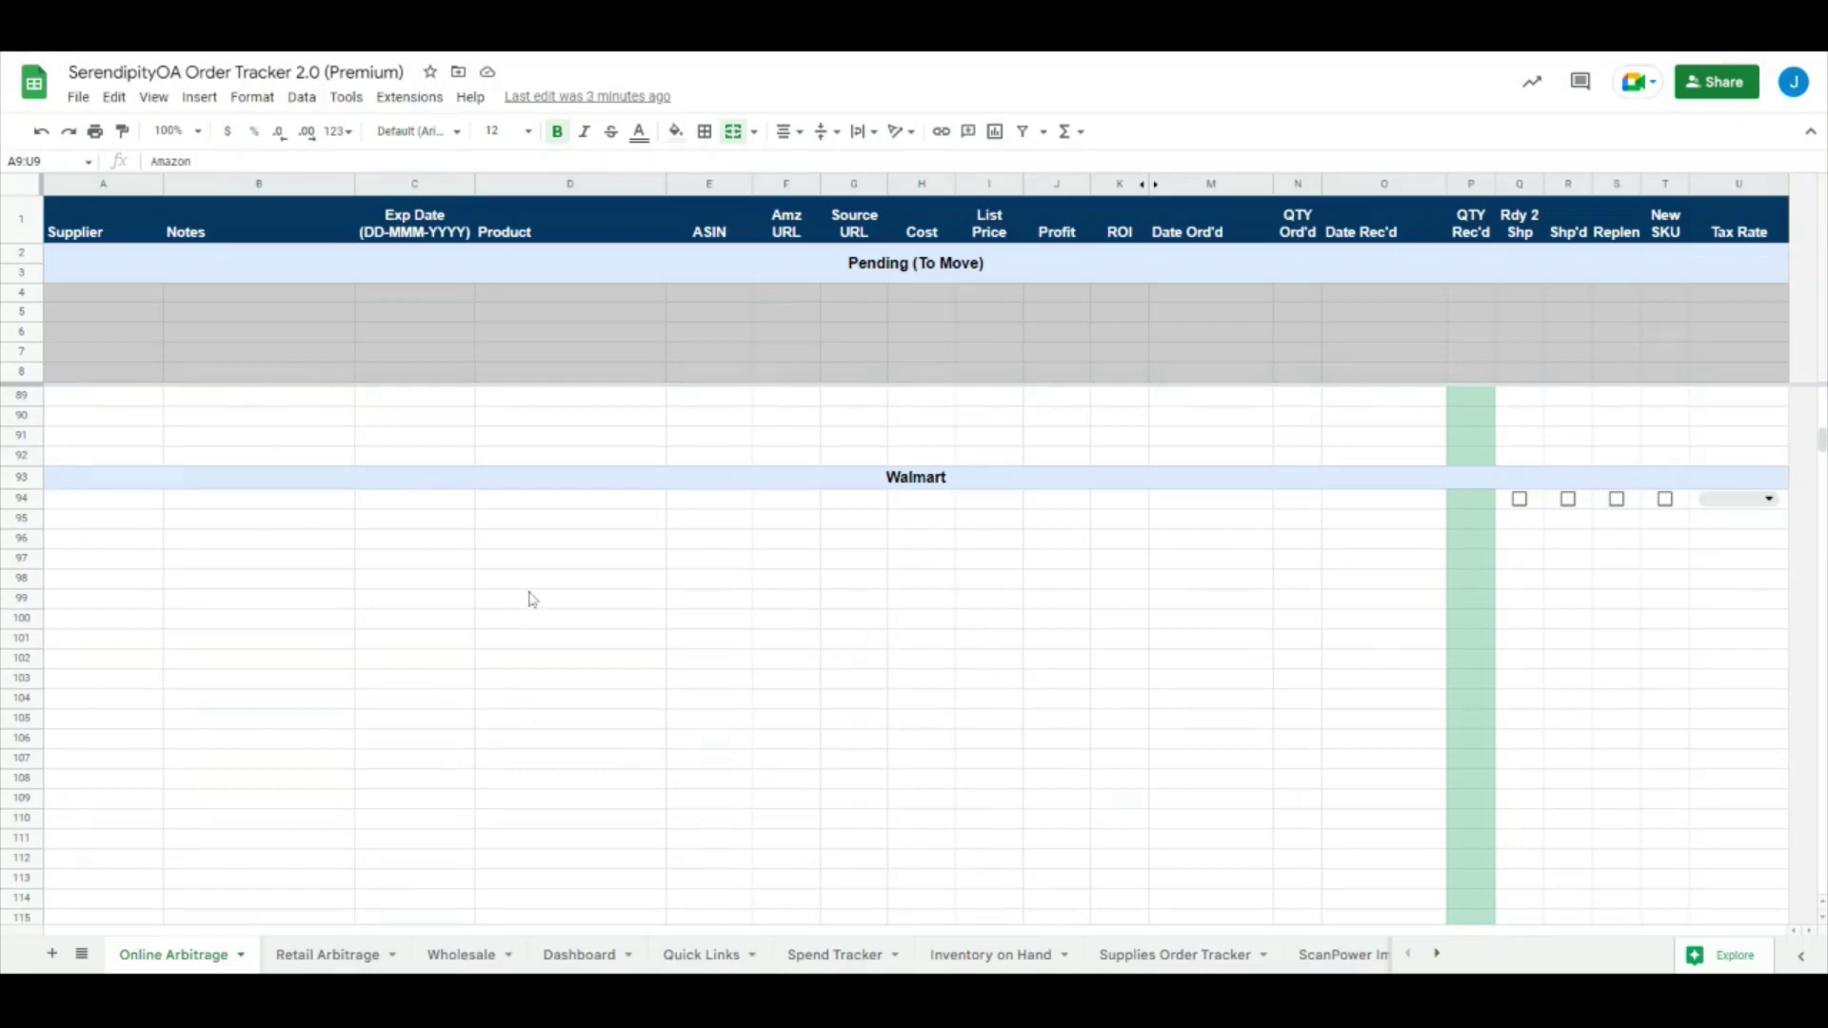
pyautogui.scroll(15, 667, 690)
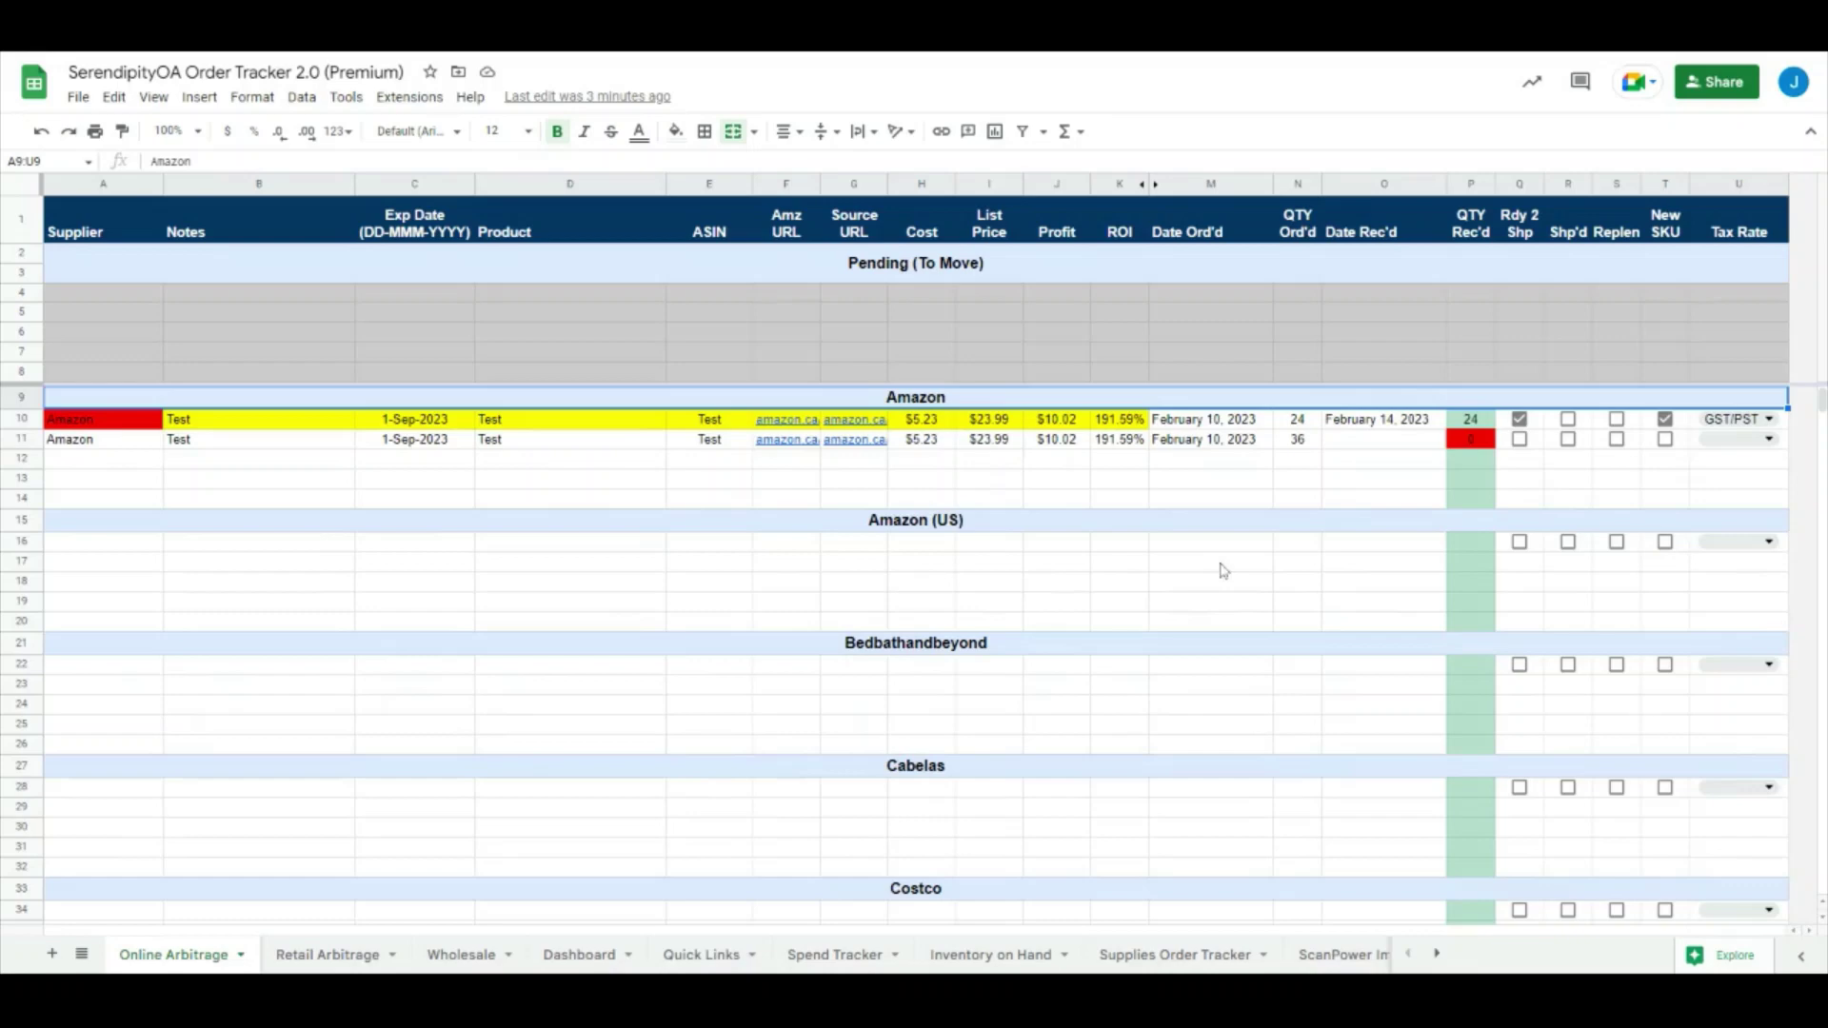
# Step: Review the Tax Rate column and the Amazon row's rate choices, leaving GST/PST in place
pyautogui.click(1747, 183)
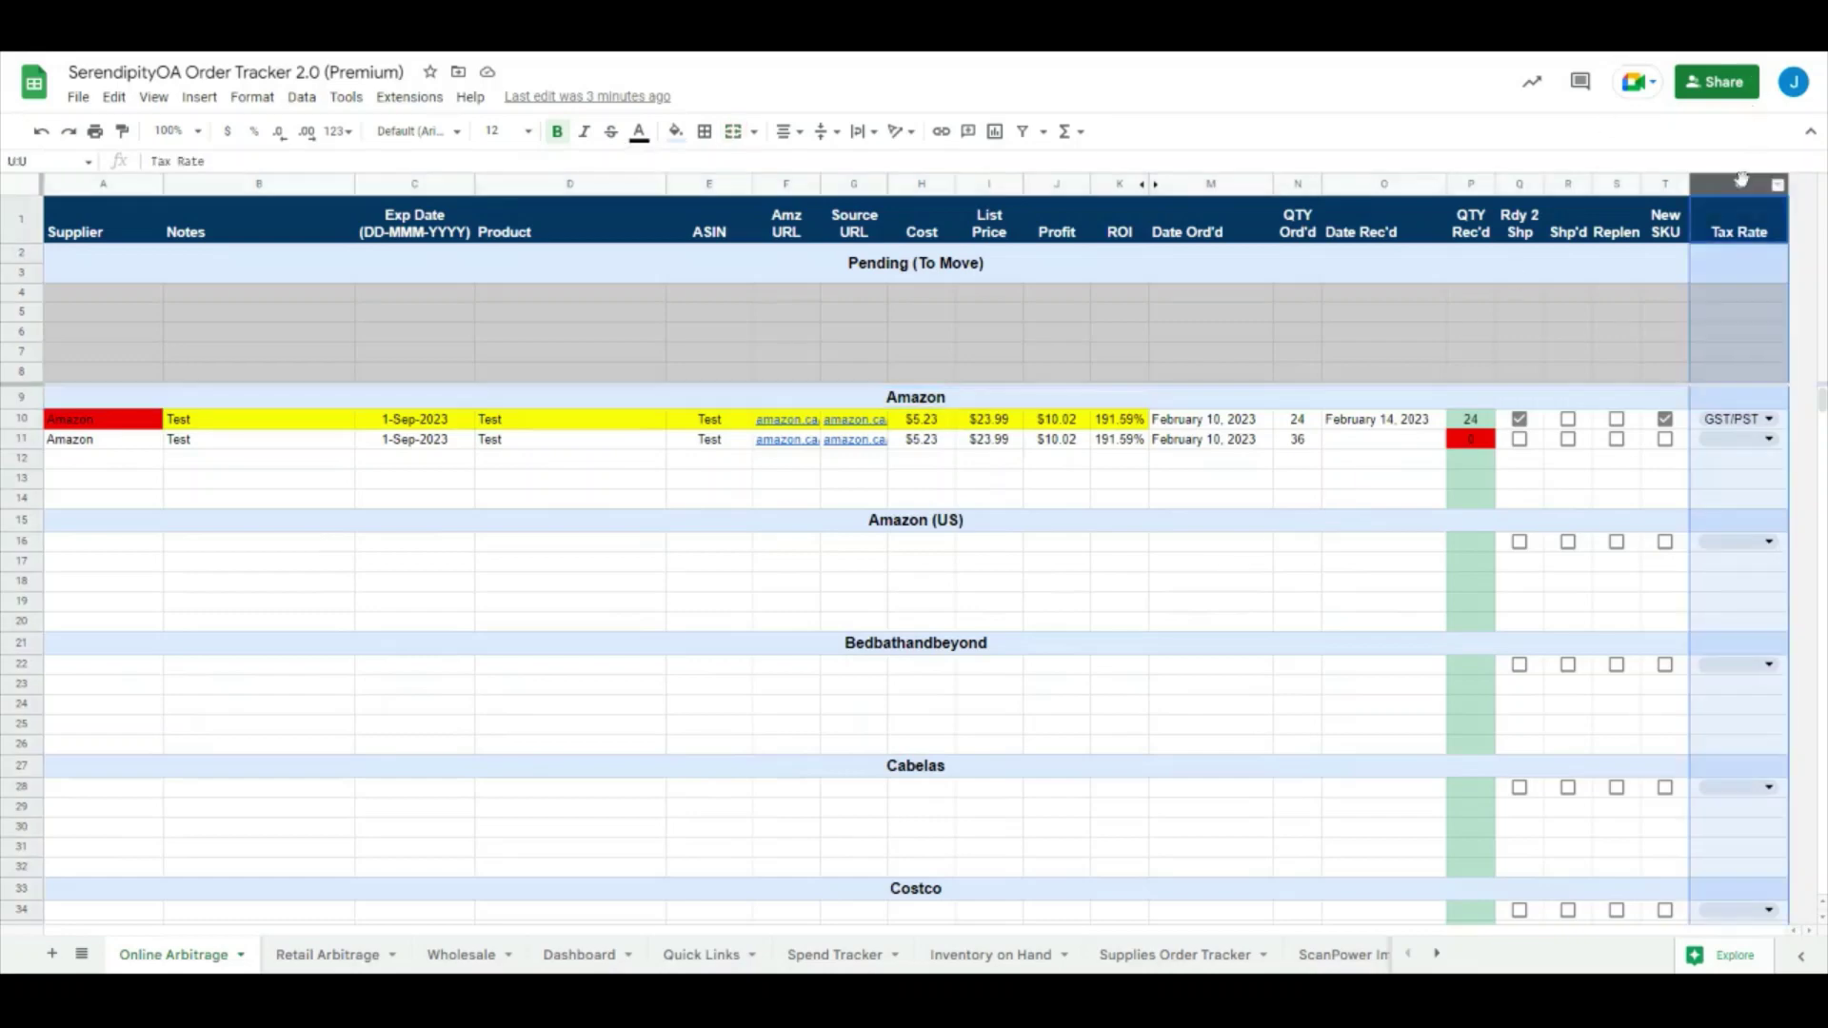
pyautogui.click(1777, 373)
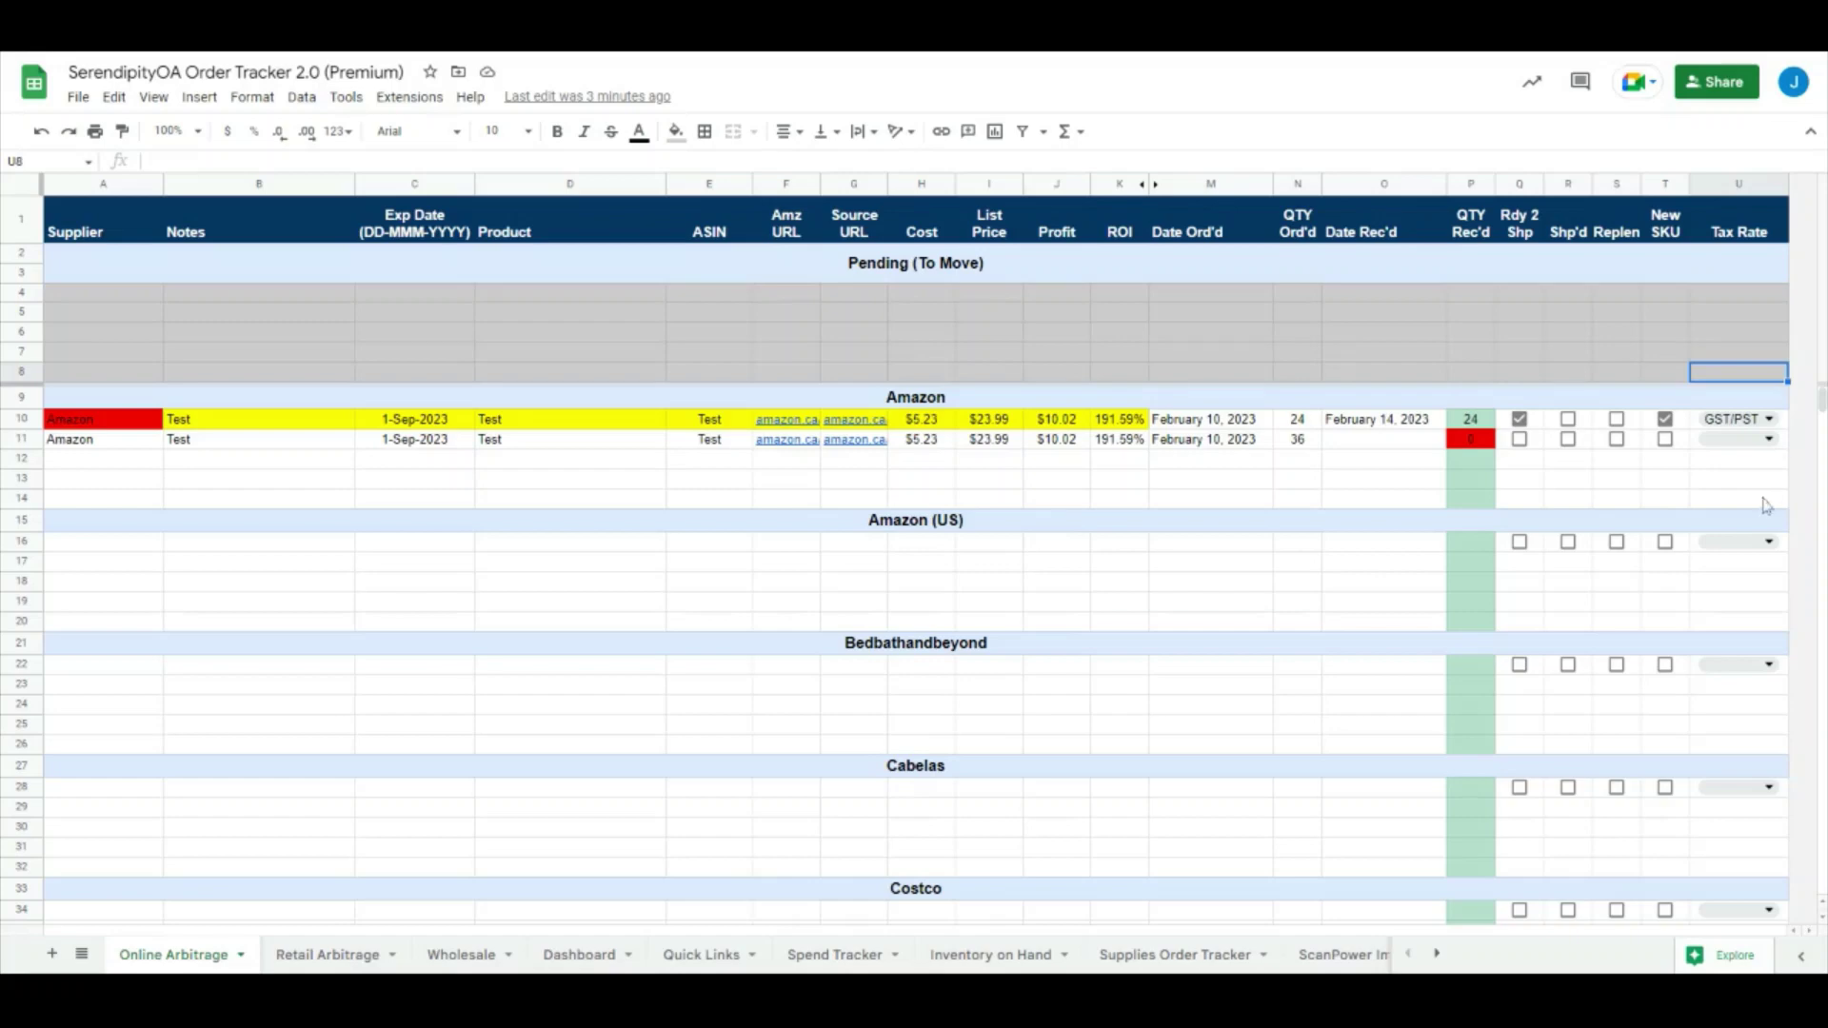
pyautogui.click(1769, 420)
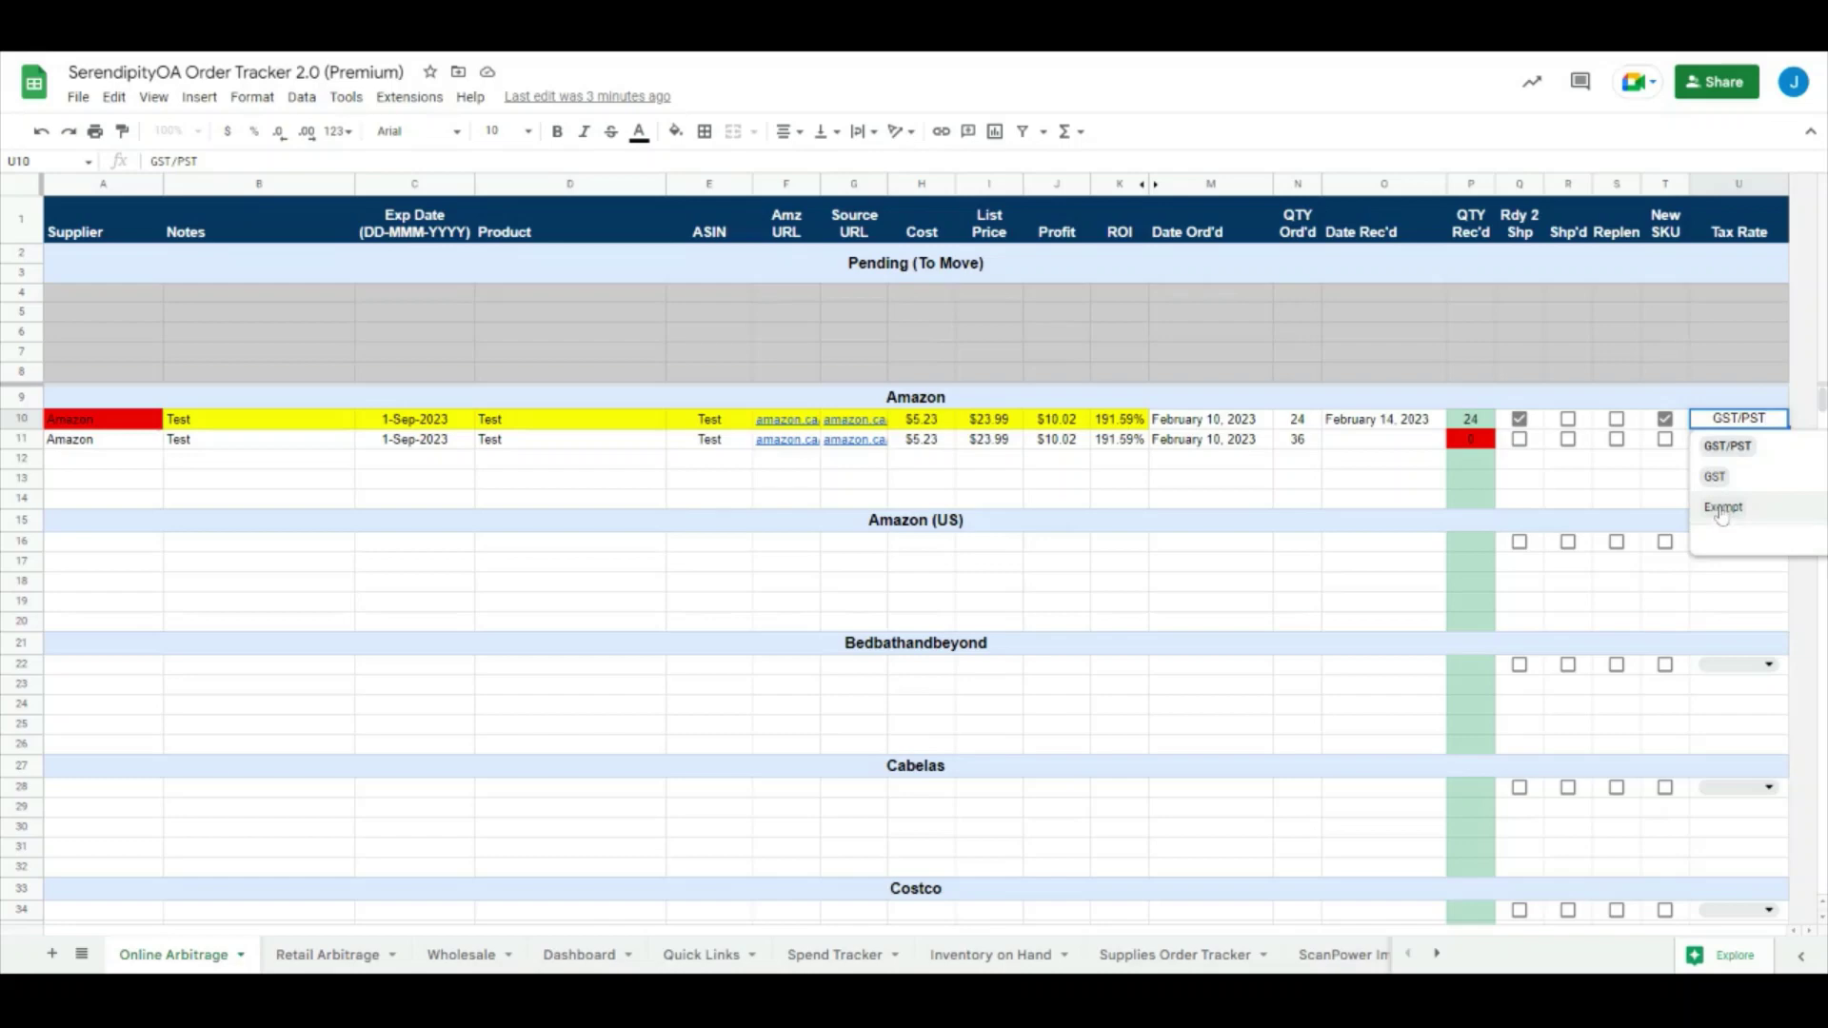
pyautogui.click(1624, 465)
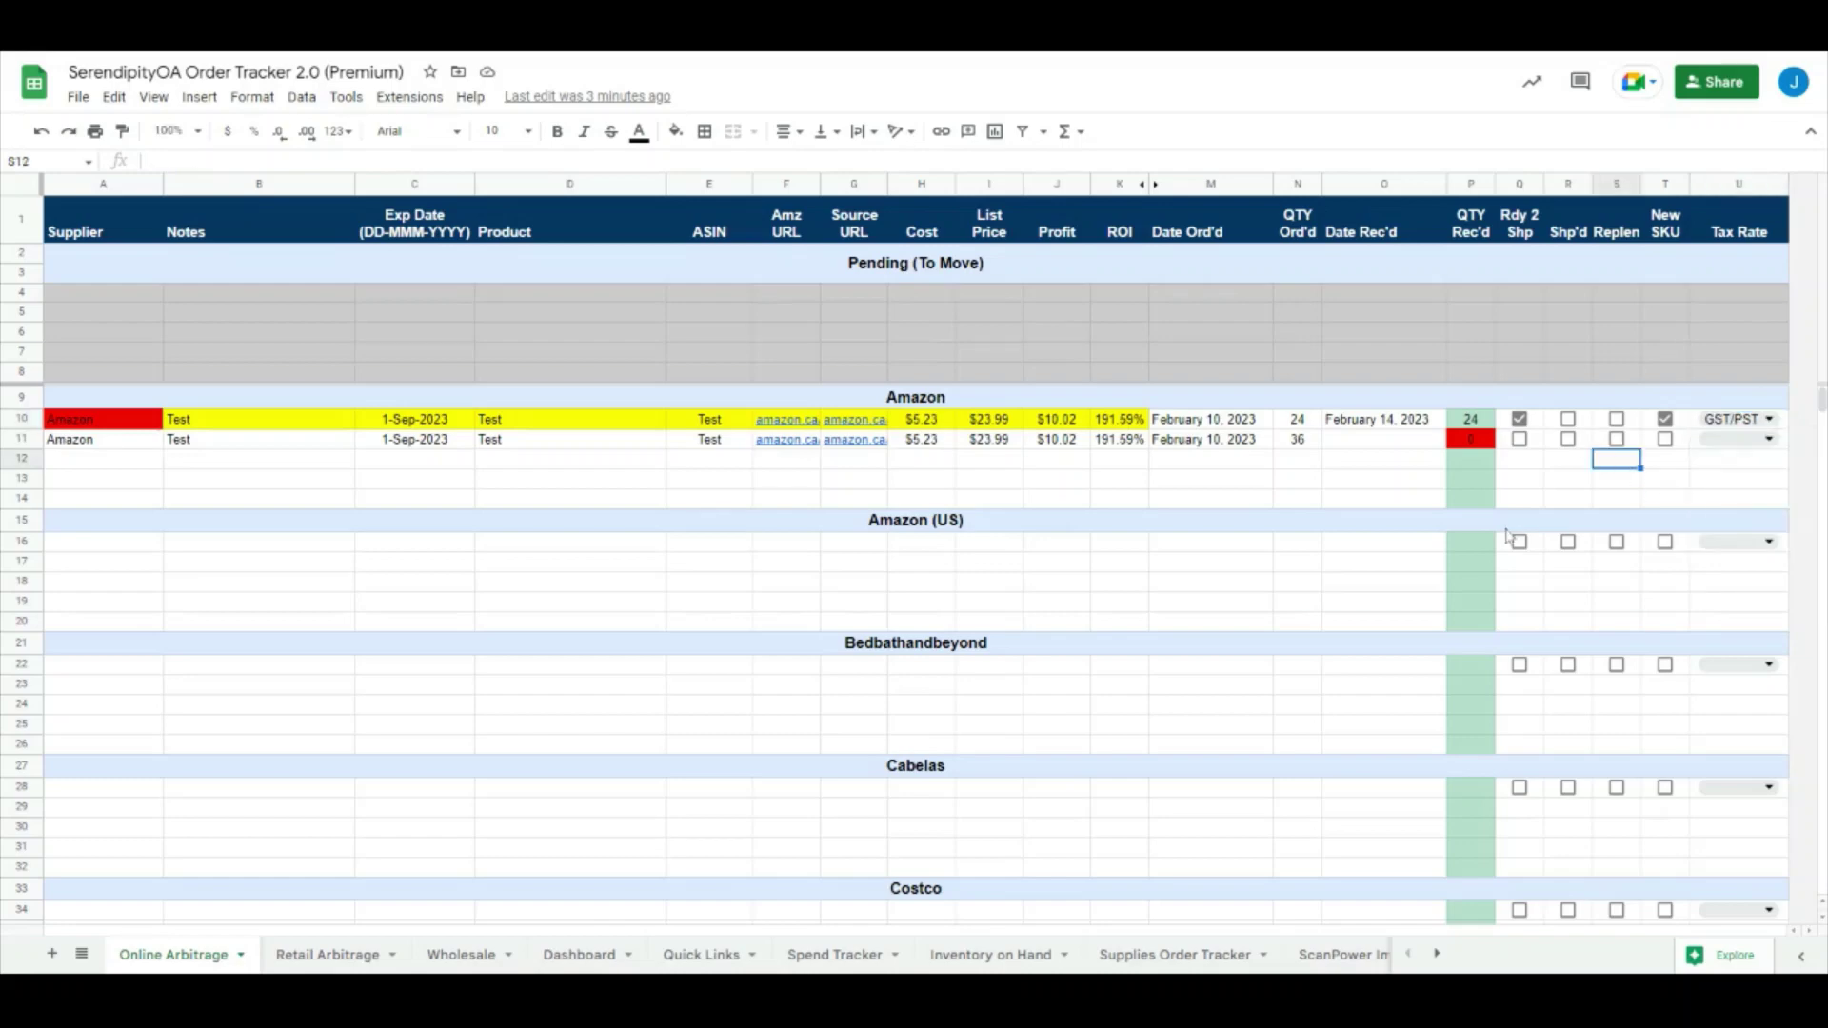
pyautogui.click(1738, 419)
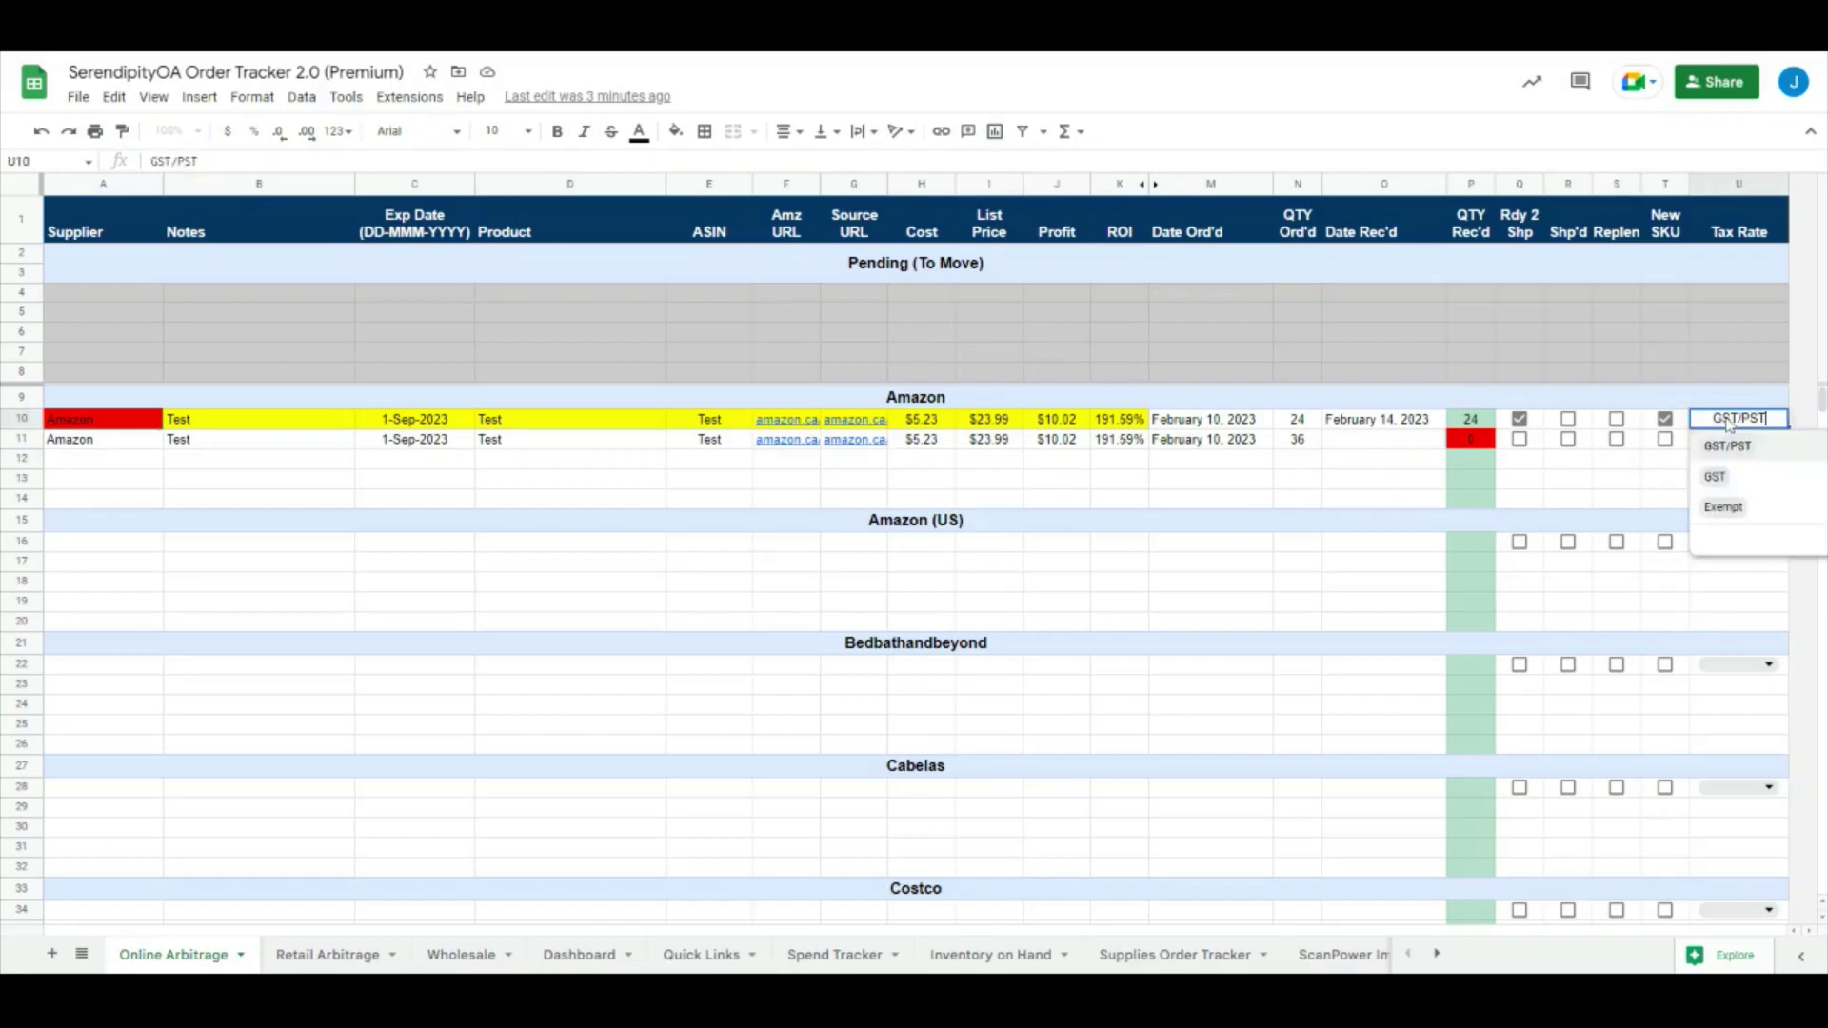
pyautogui.click(1476, 482)
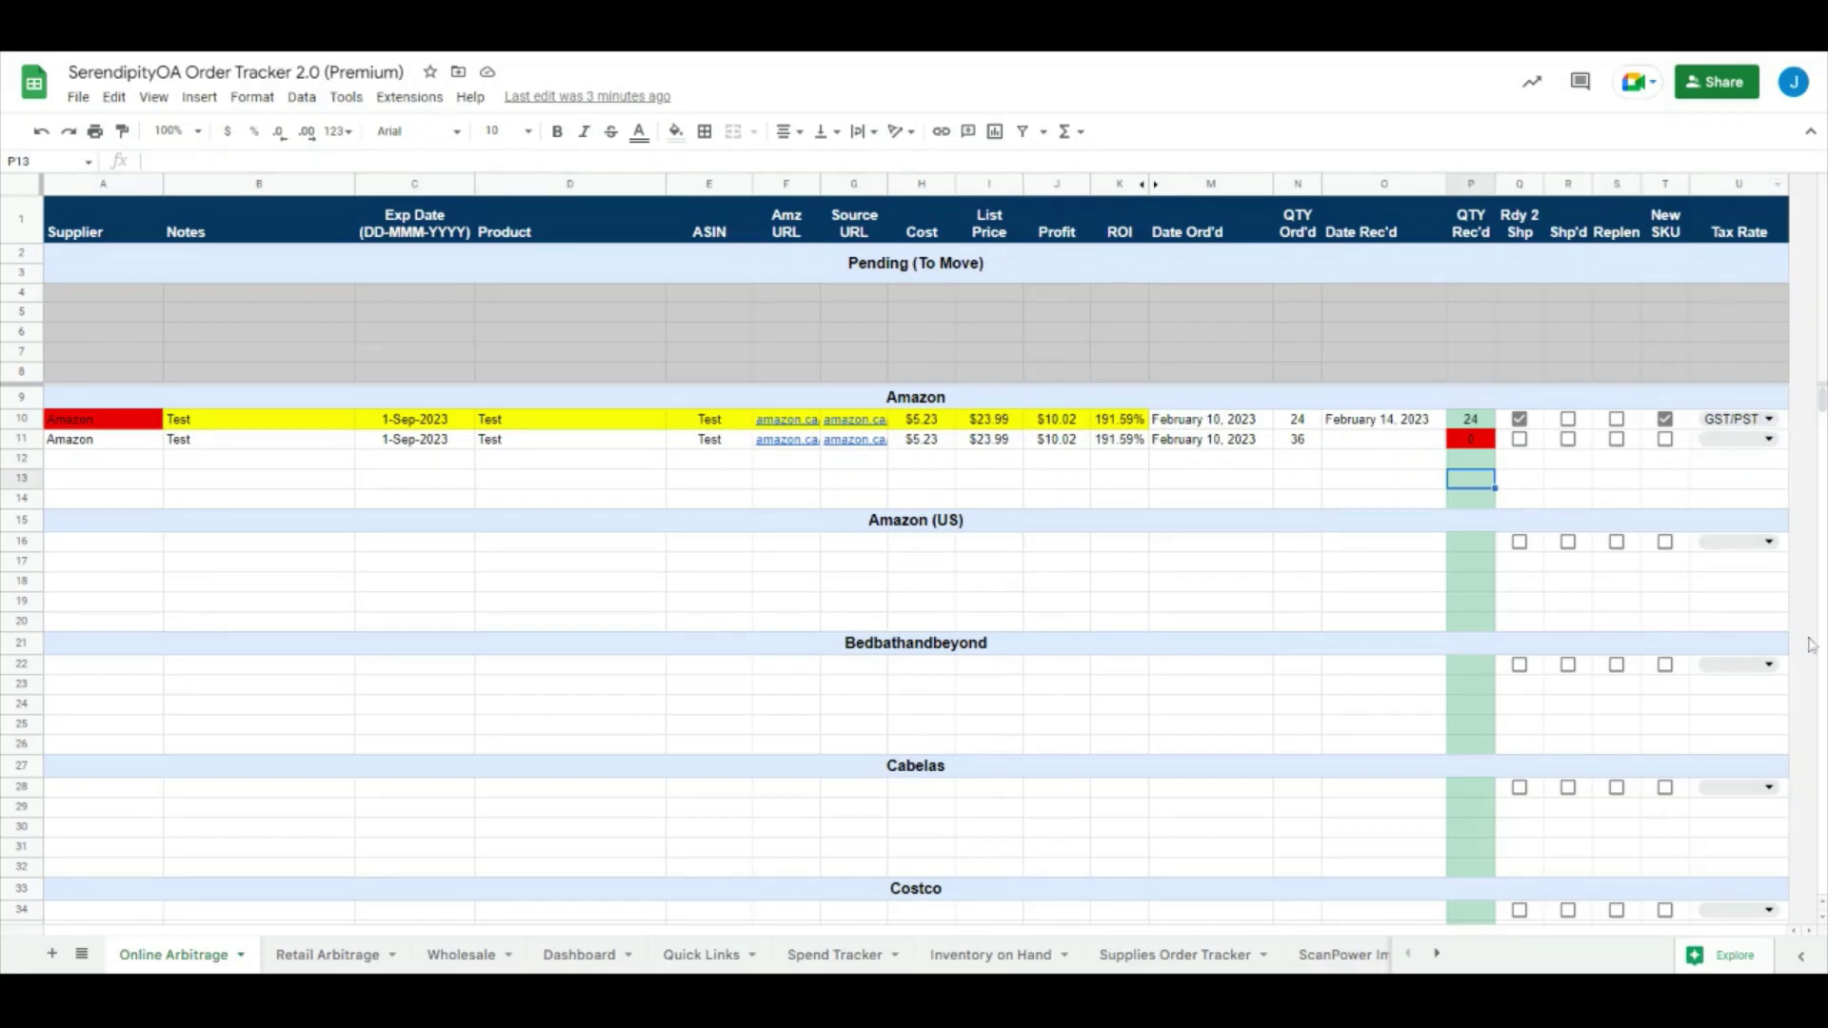
# Step: Open the Taxes sheet and check the 2023 year in B3 and the purchase total formula in F14
pyautogui.click(1437, 954)
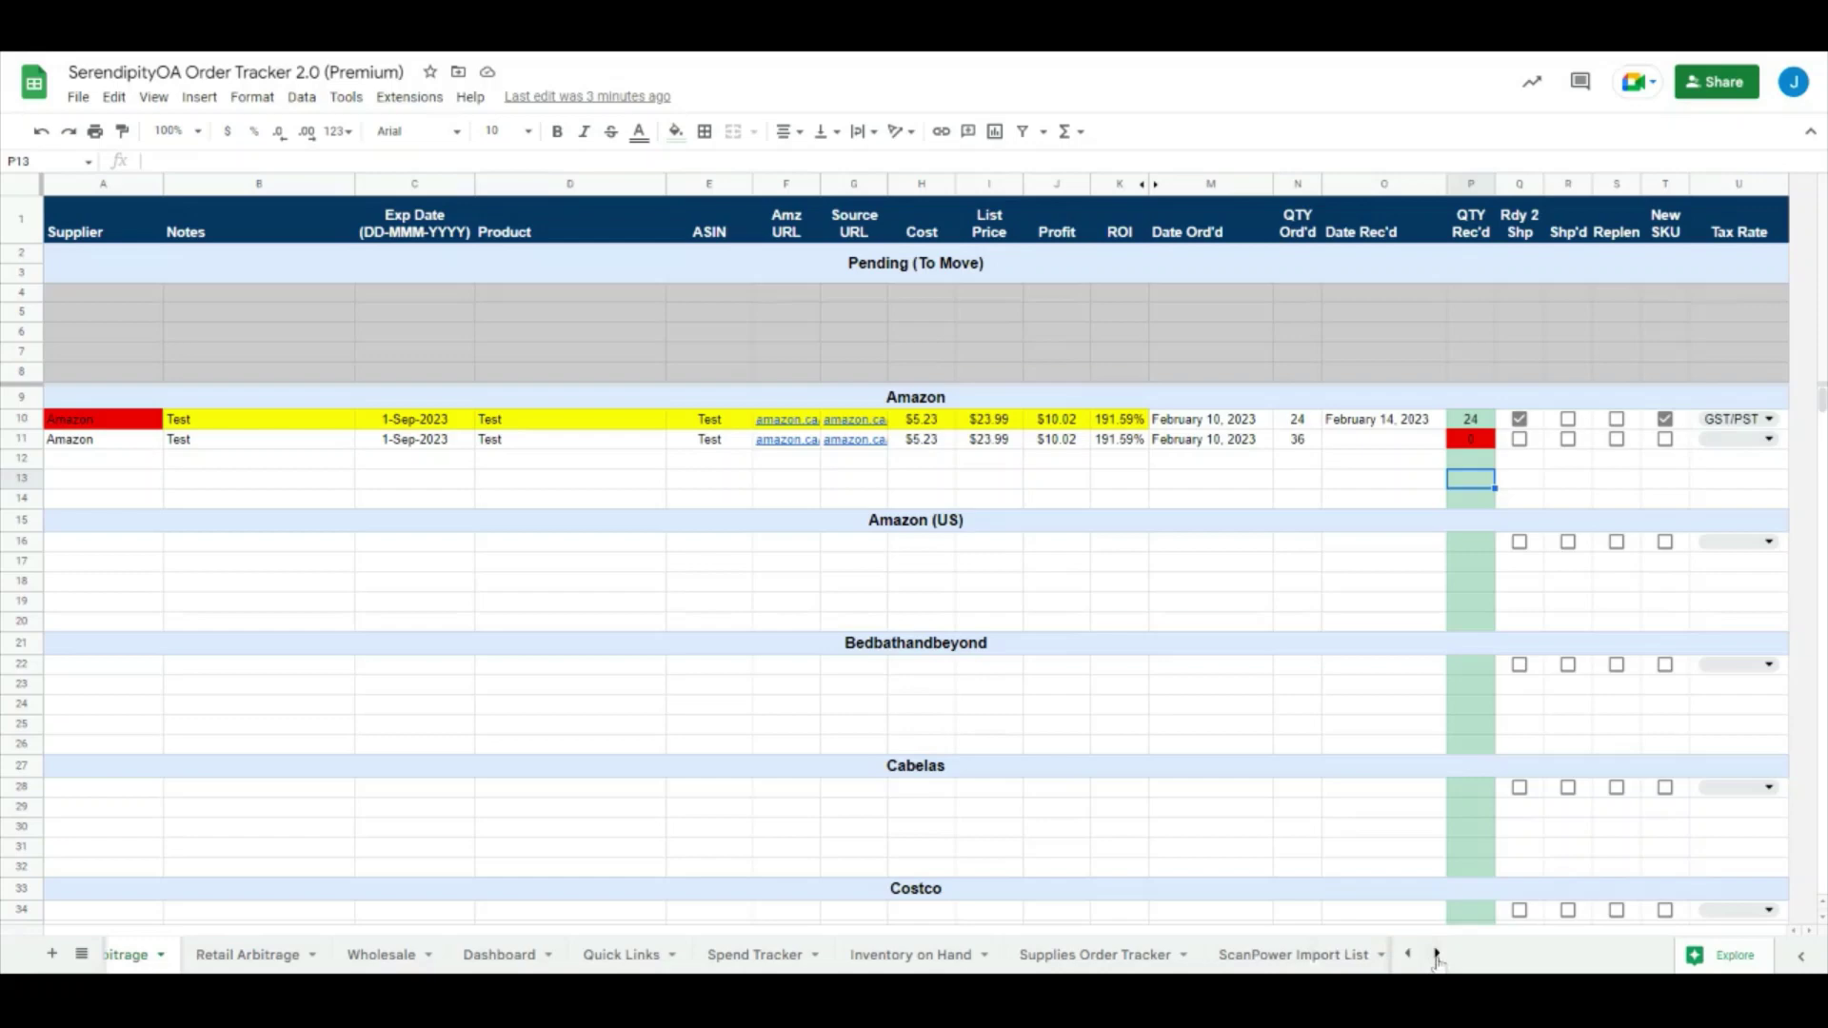
pyautogui.click(1436, 954)
pyautogui.click(1340, 955)
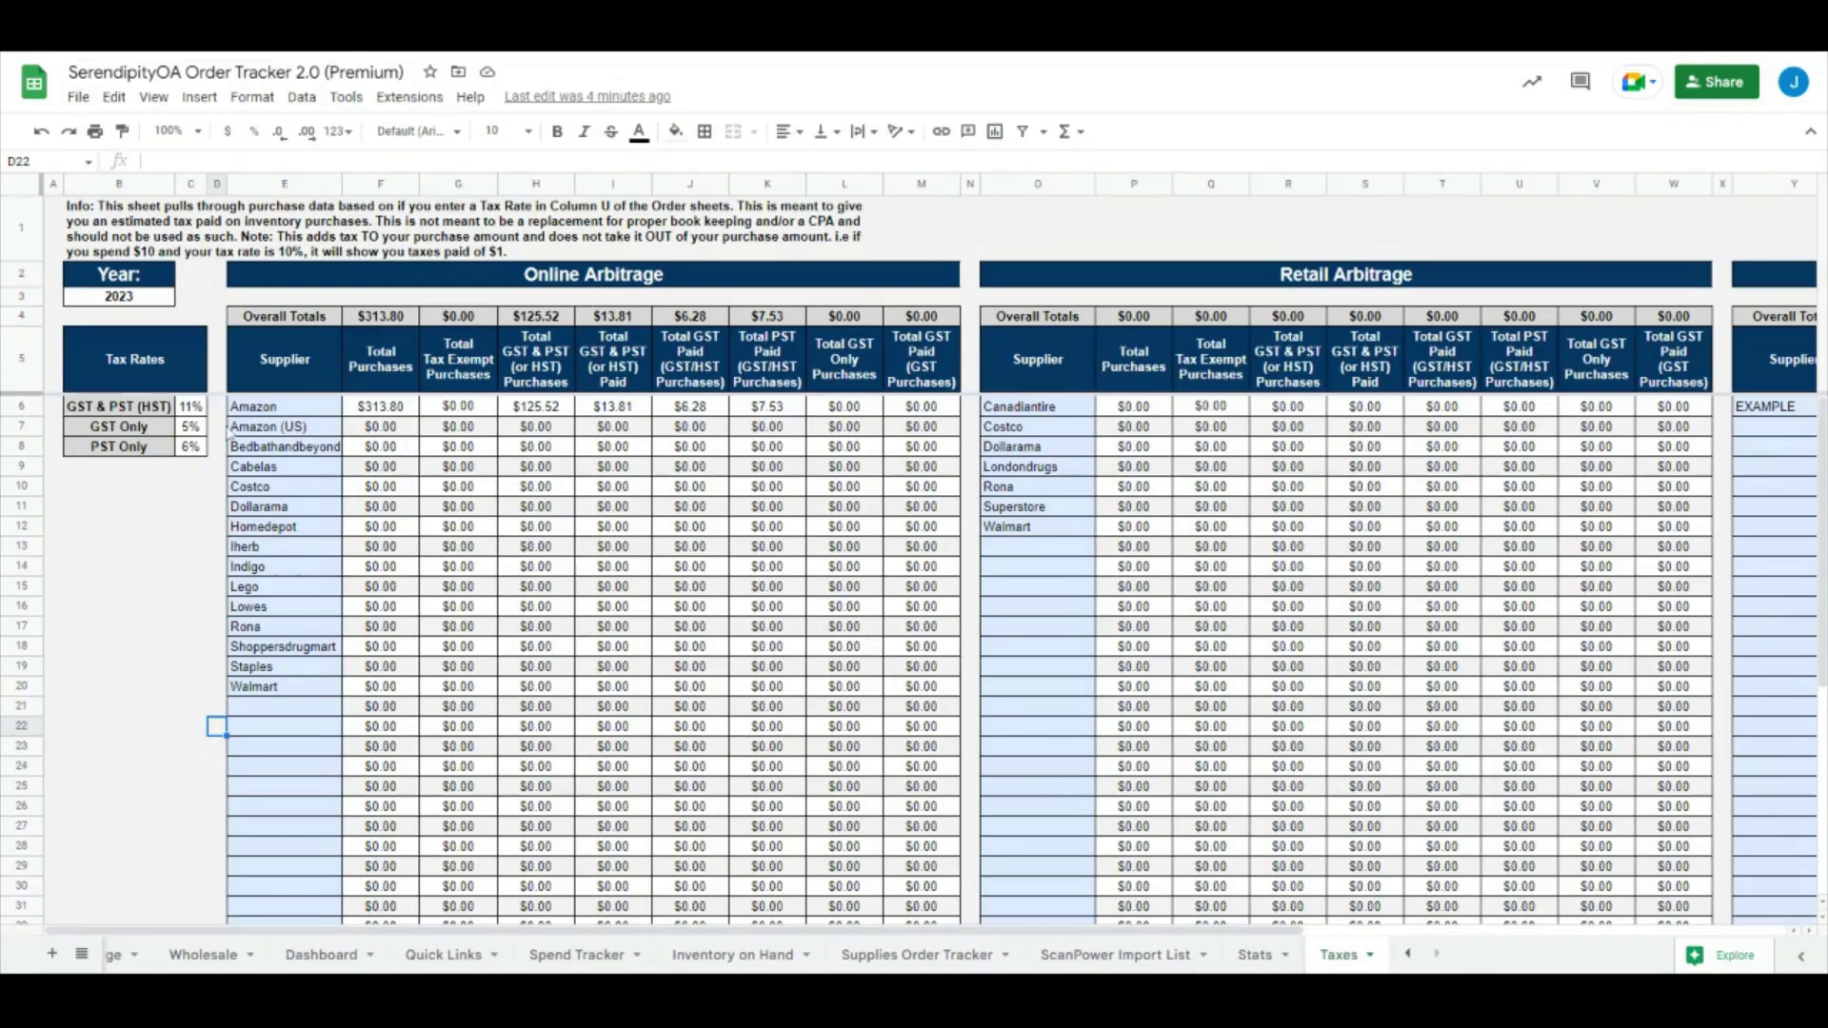
pyautogui.click(140, 301)
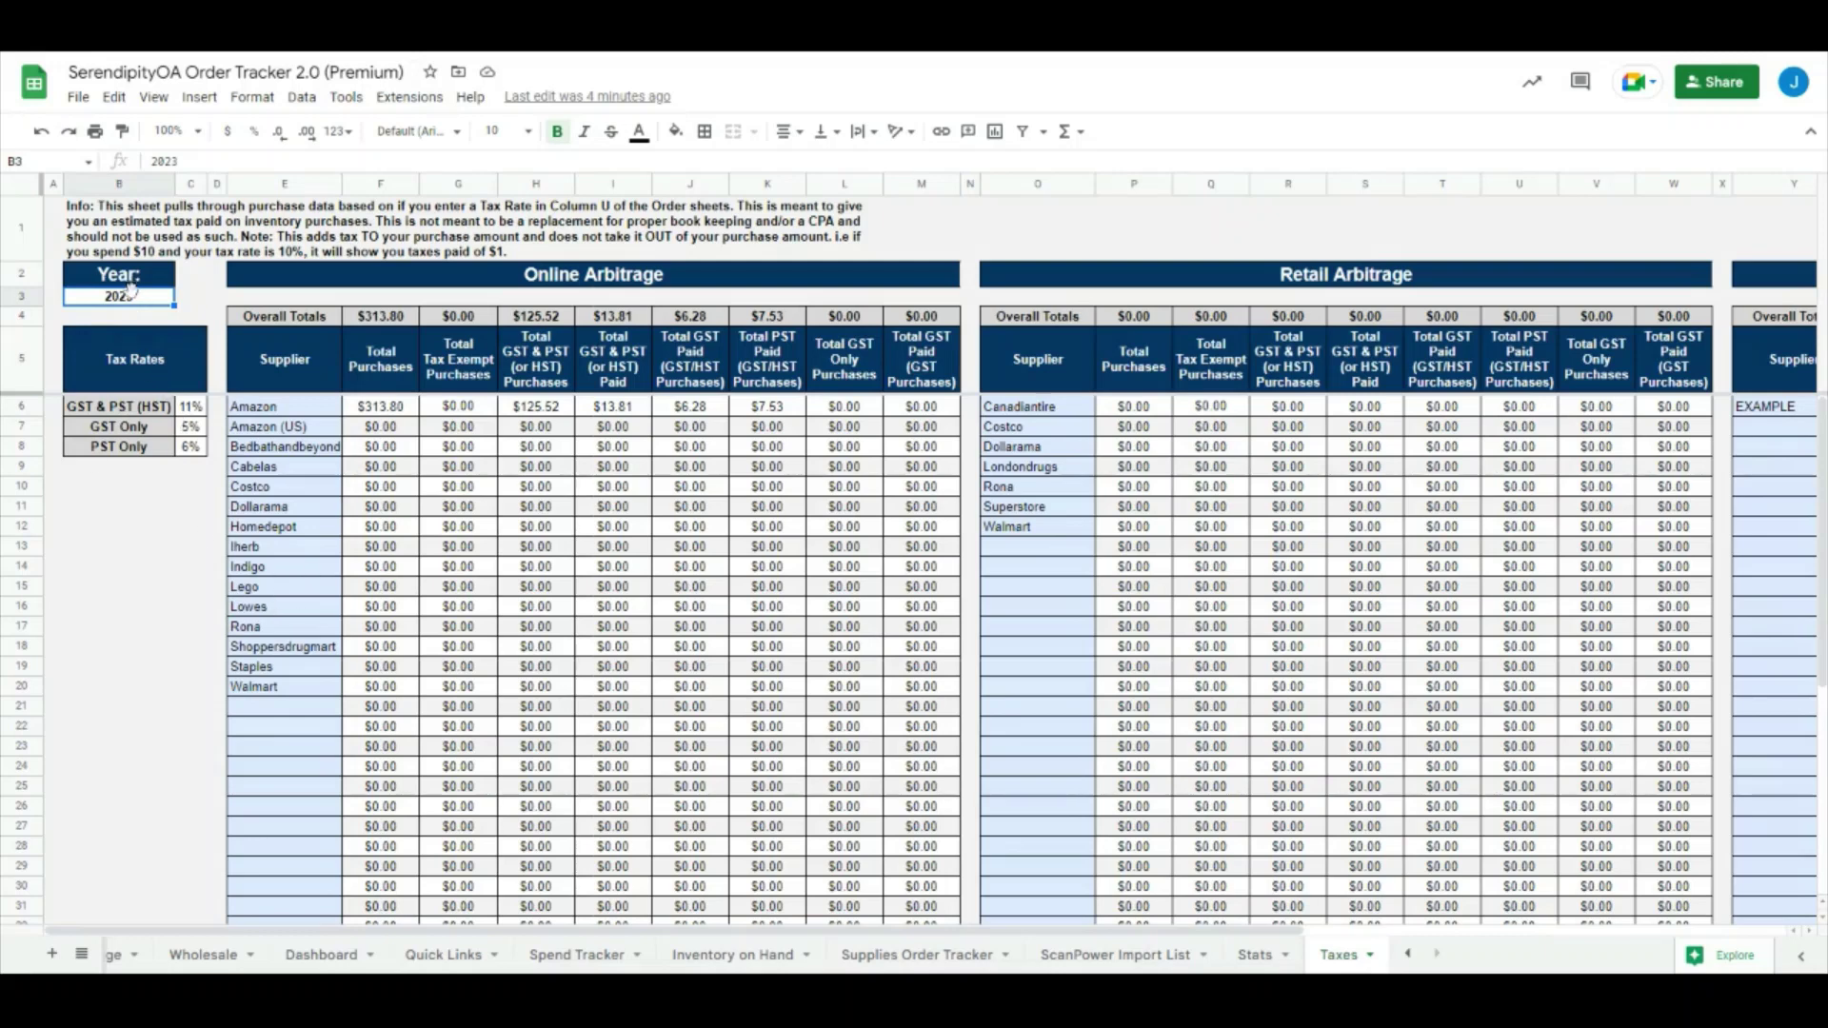
pyautogui.click(389, 567)
# Step: Inspect the Amazon row formulas: supplier E6, total purchases F6, GST & PST H6–I6, GST J6, PST K6
pyautogui.click(290, 410)
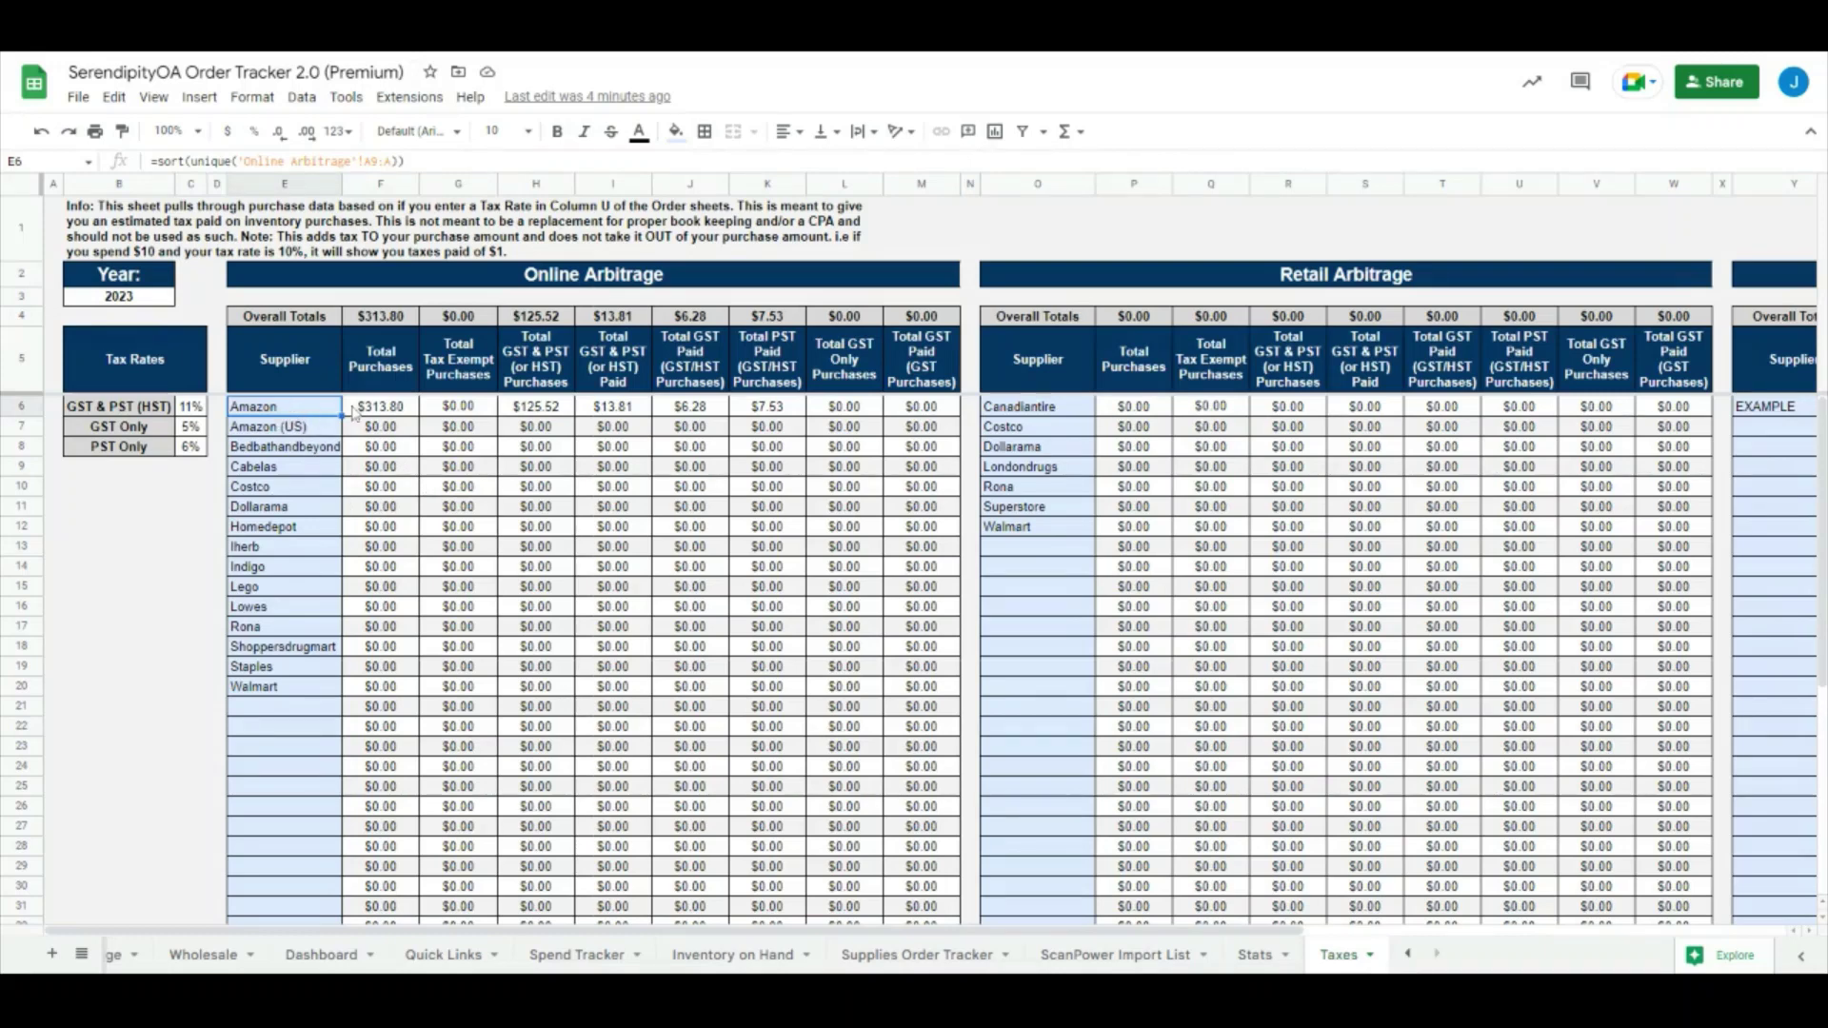
pyautogui.click(385, 419)
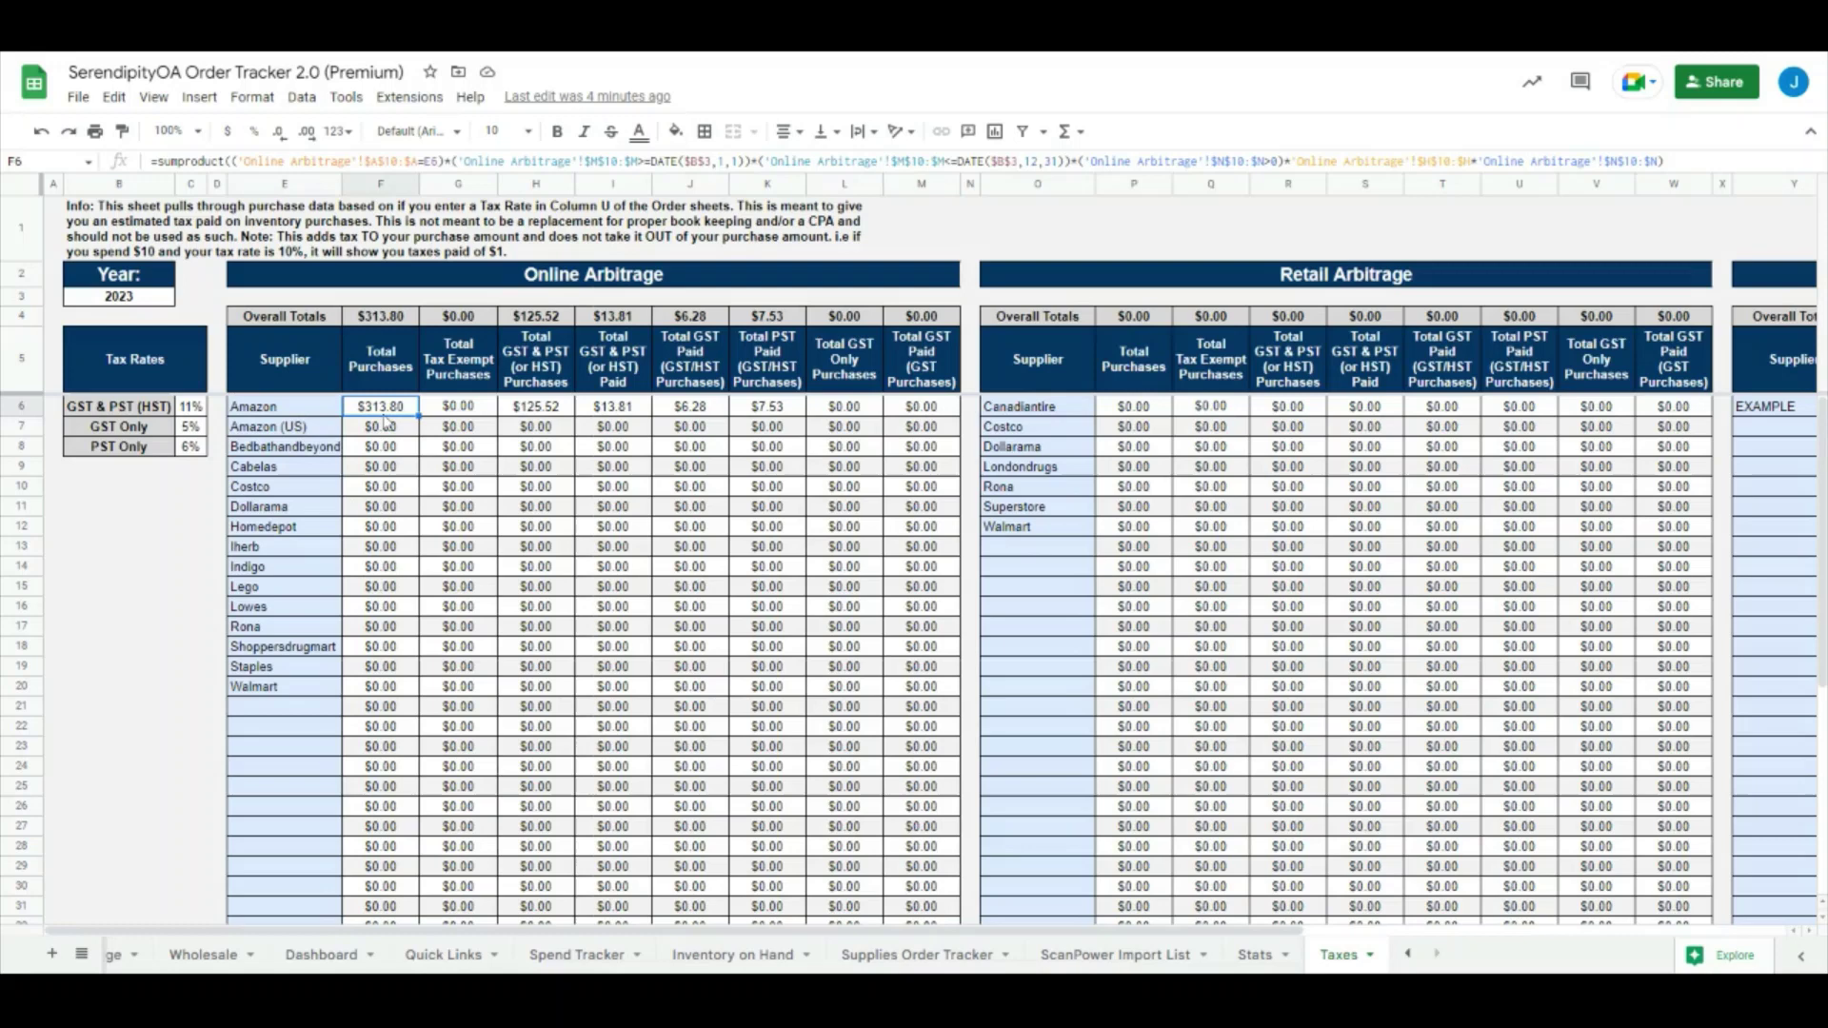
pyautogui.click(551, 416)
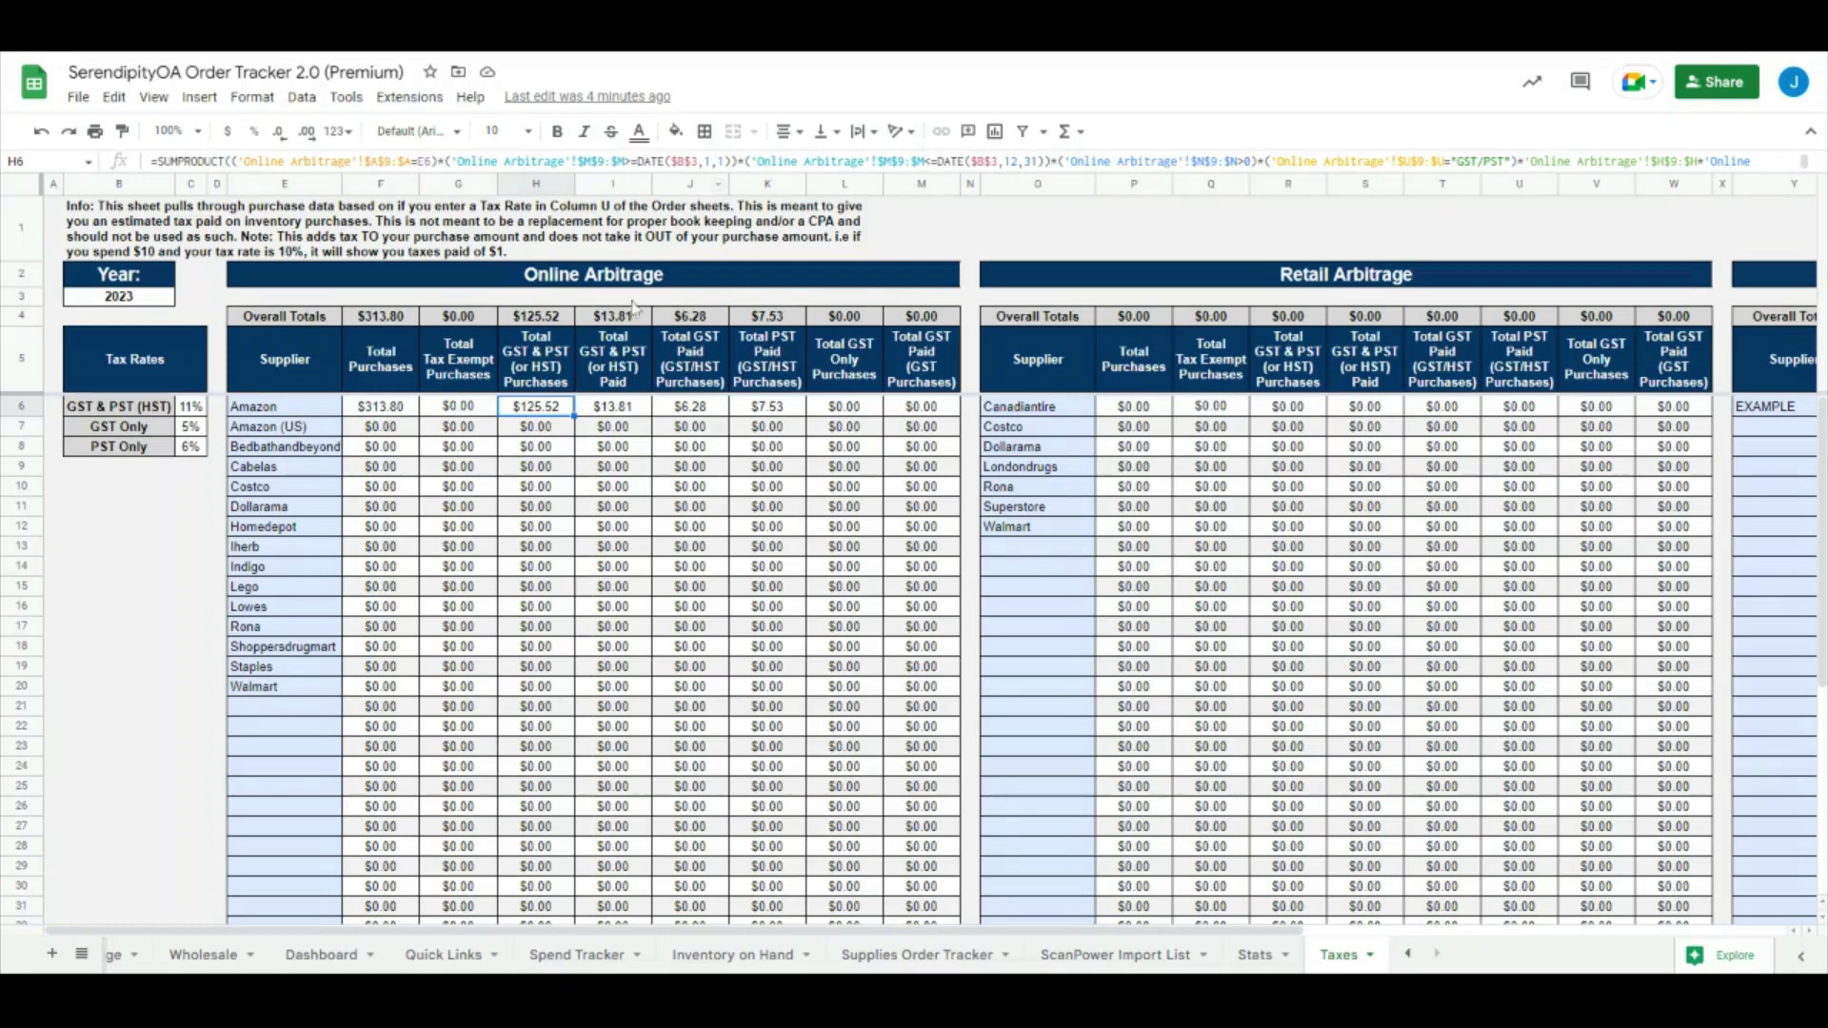
pyautogui.click(628, 414)
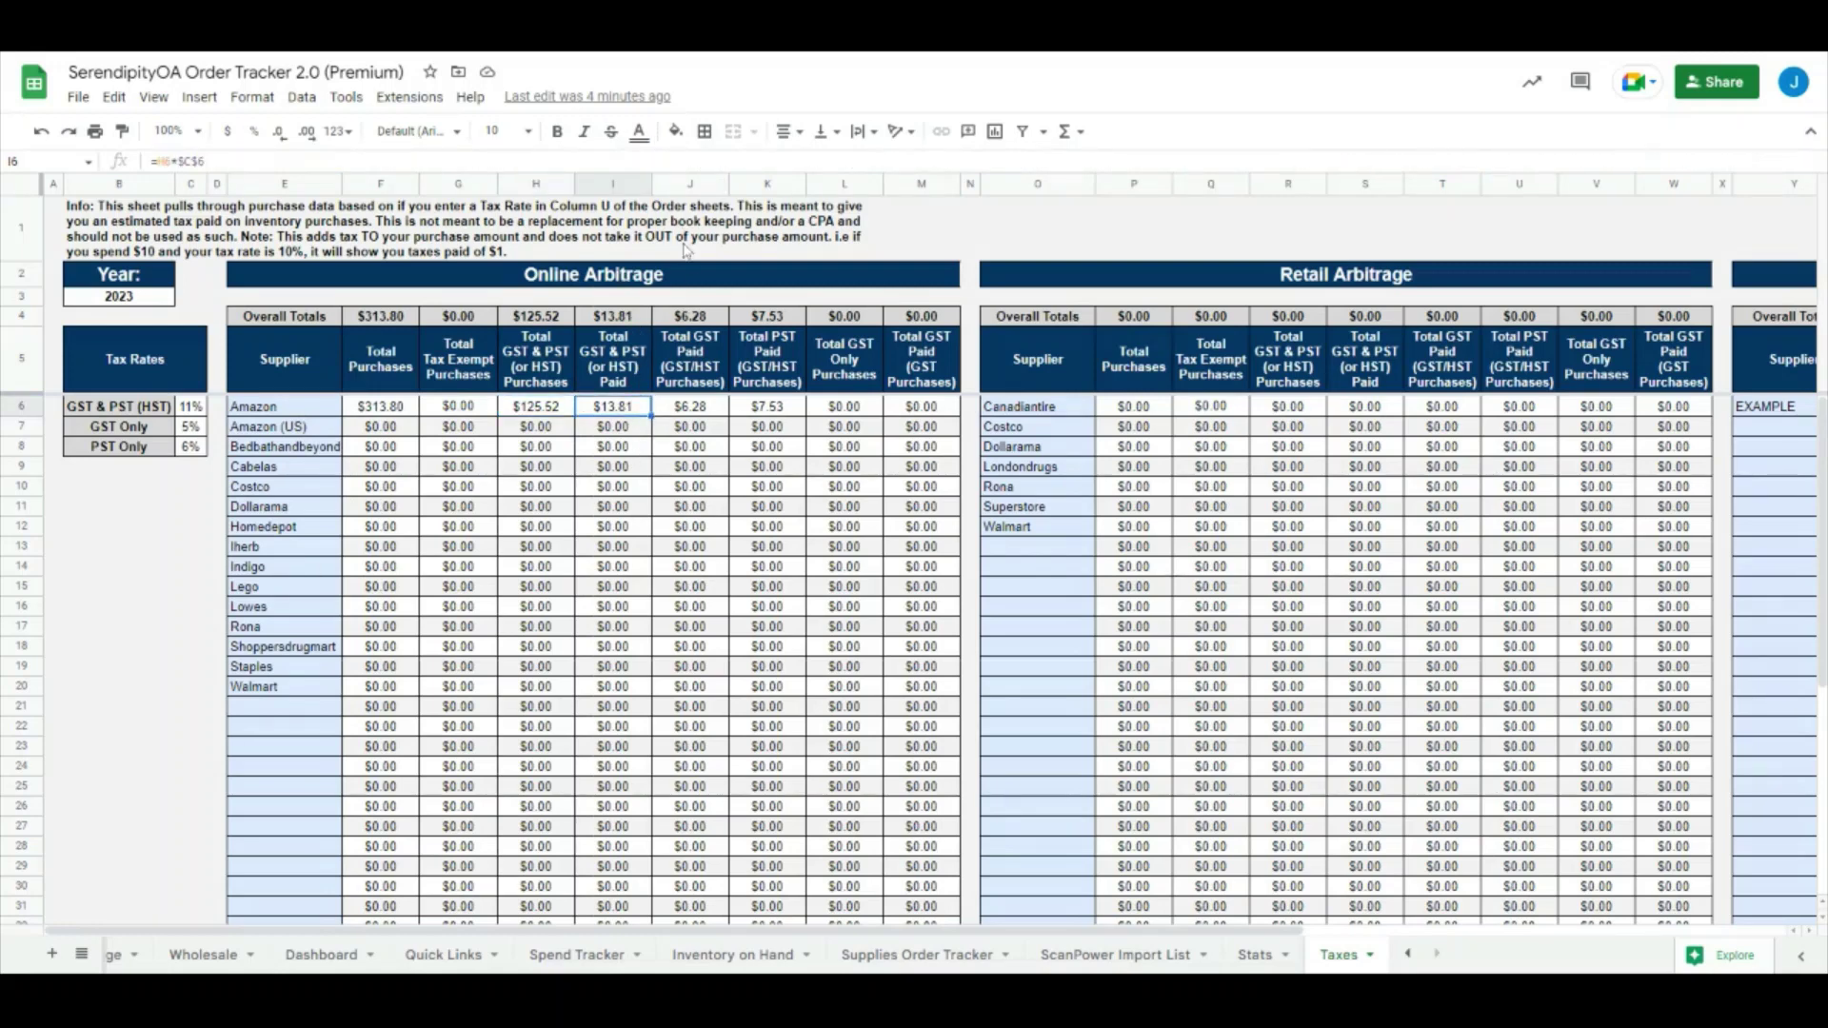
pyautogui.click(688, 412)
pyautogui.click(779, 410)
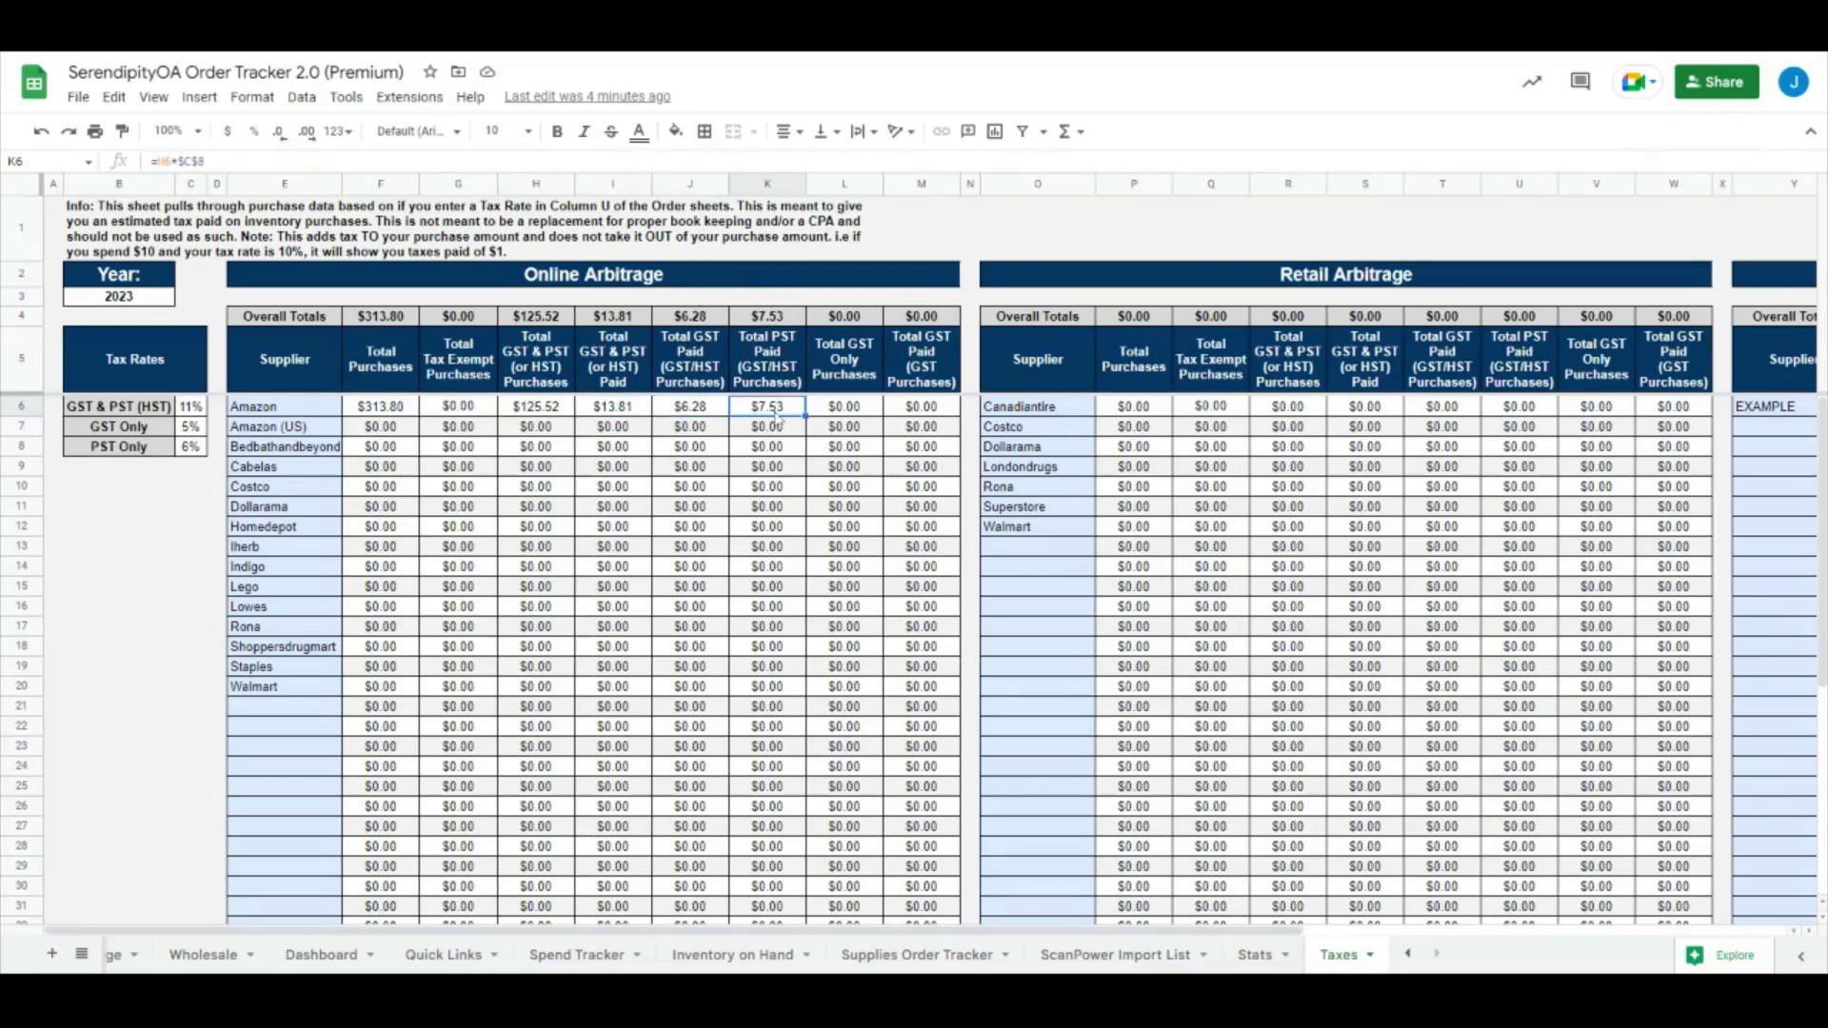
# Step: Change the Amazon row's tax rate in U10 on Online Arbitrage from GST/PST to GST
pyautogui.click(1410, 955)
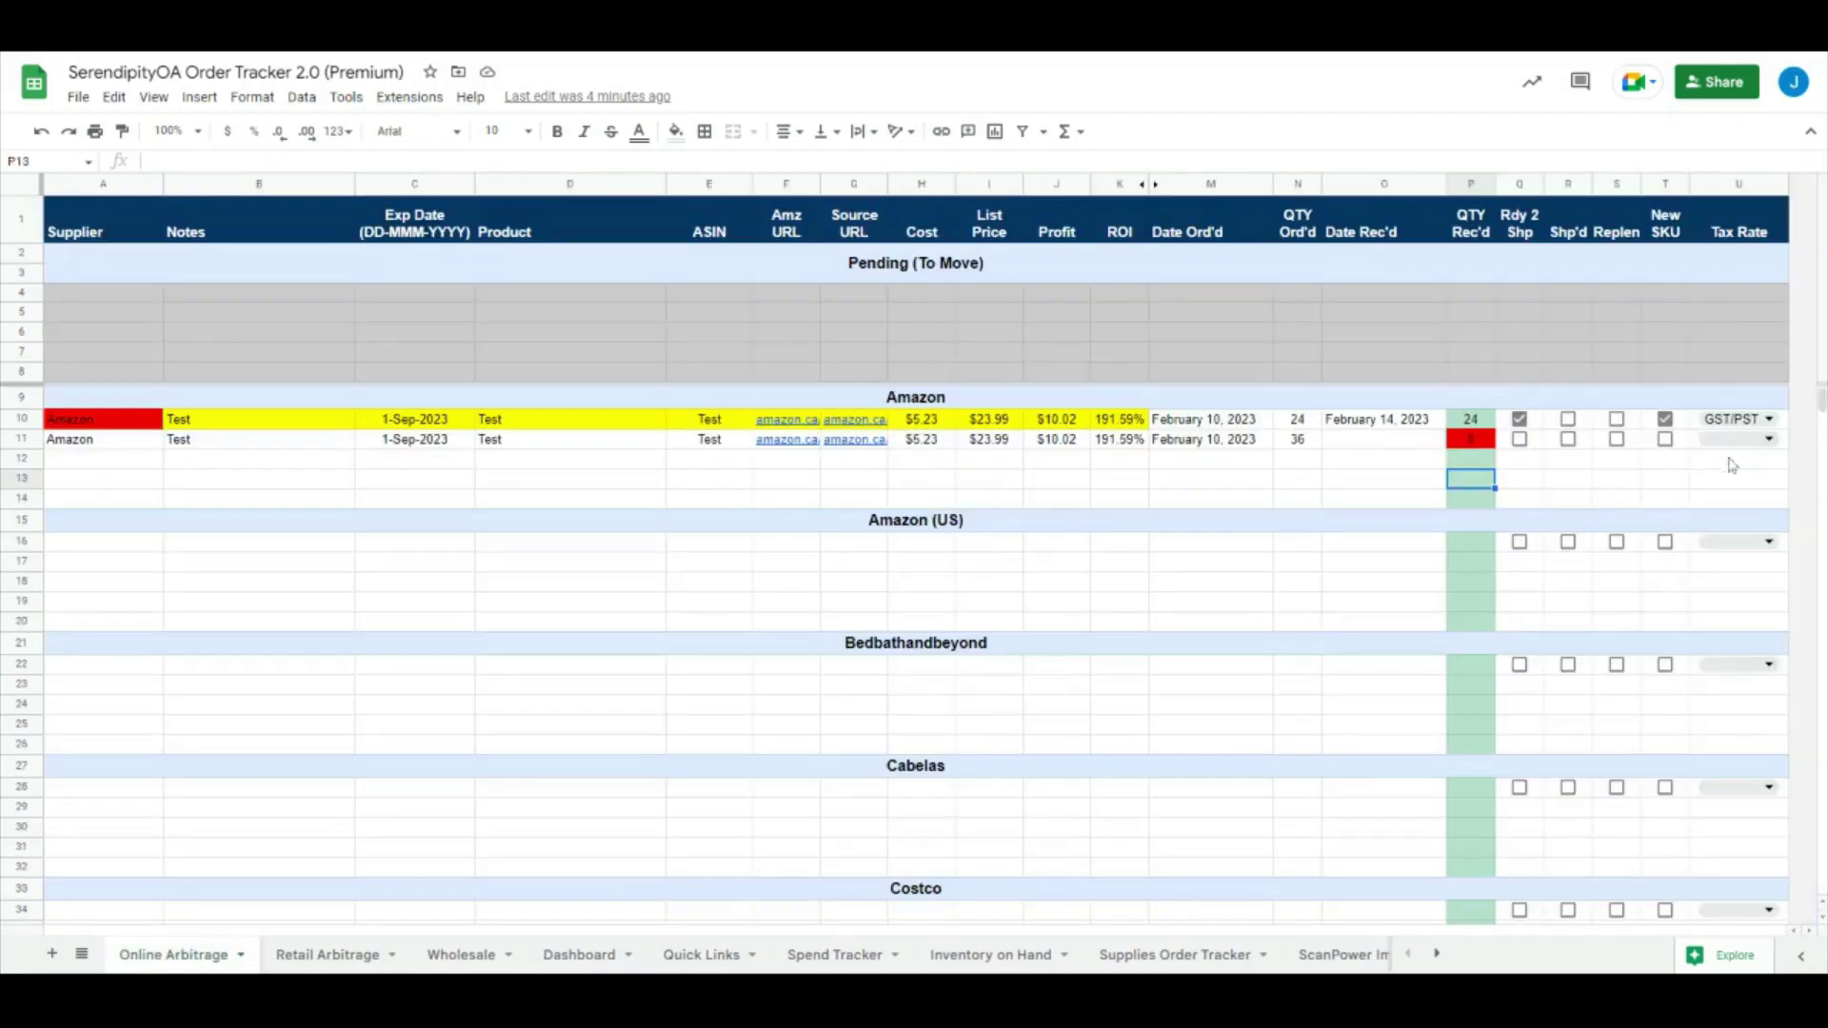
pyautogui.click(1734, 461)
pyautogui.doubleClick(1738, 419)
pyautogui.click(1714, 476)
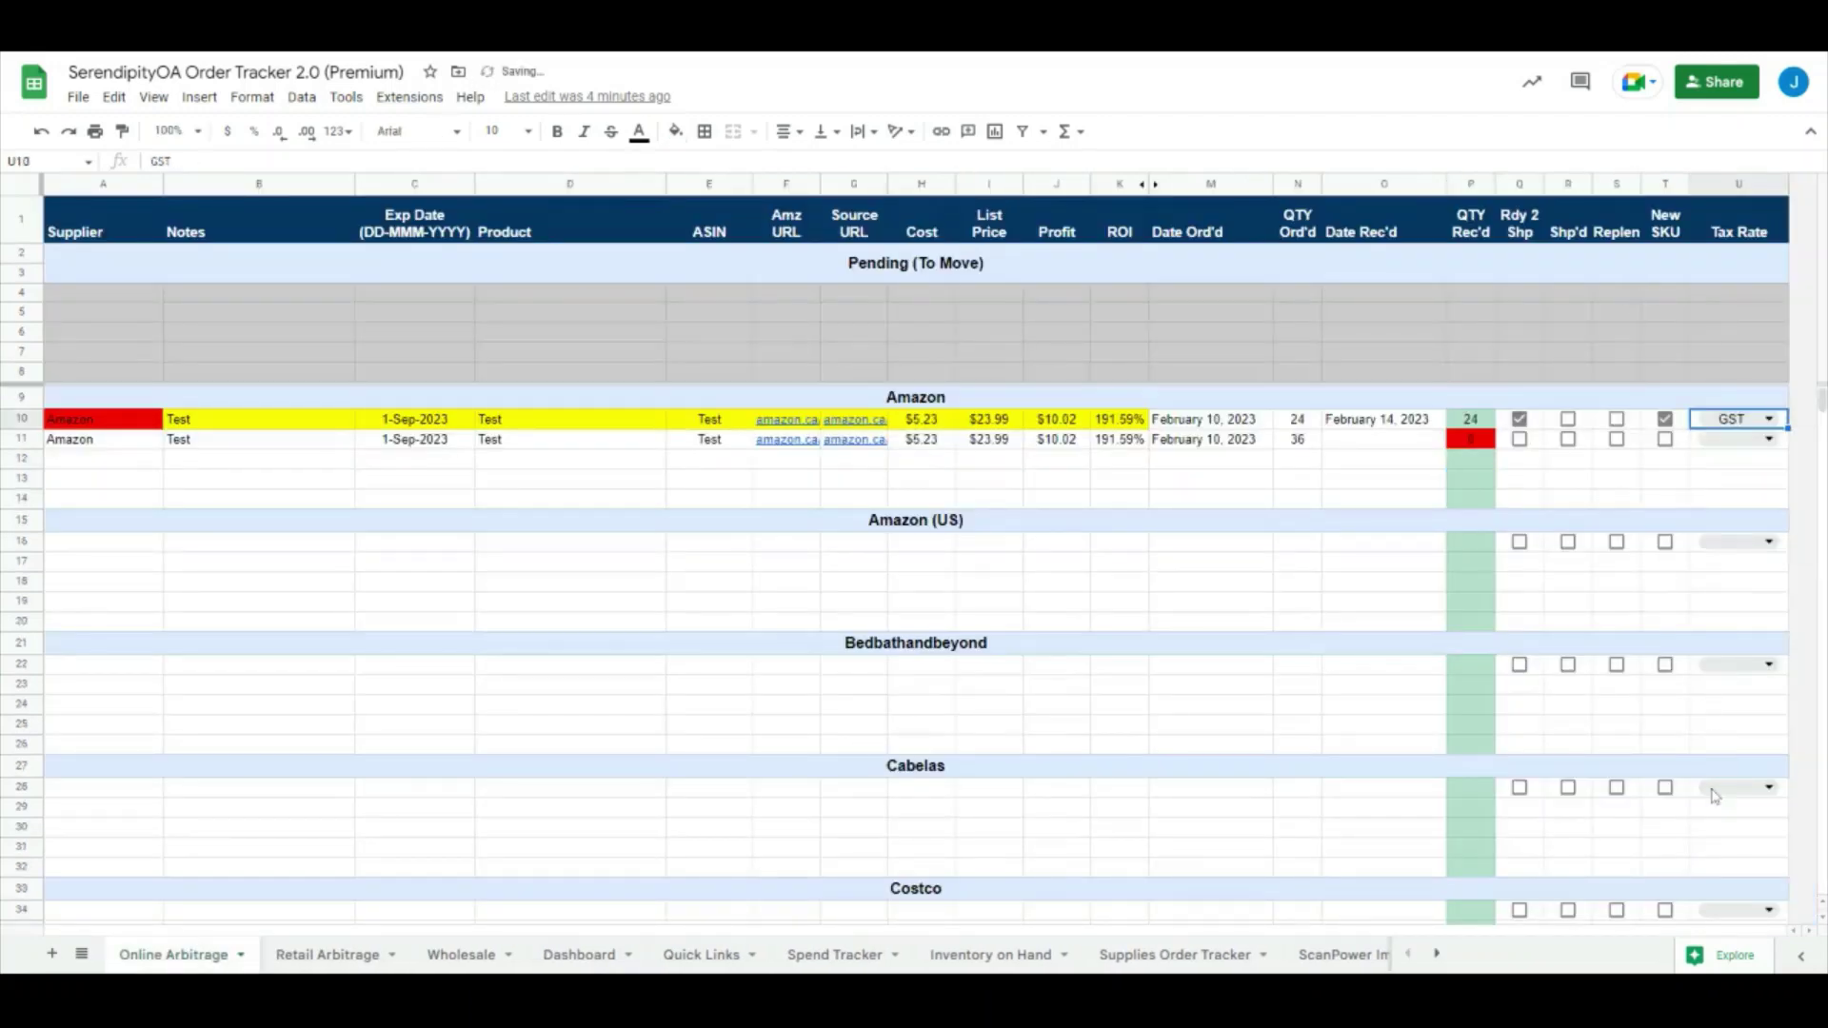
# Step: Back on Taxes, inspect the GST Only purchases formula in L6 and GST paid in M6
pyautogui.click(1437, 953)
pyautogui.click(1437, 954)
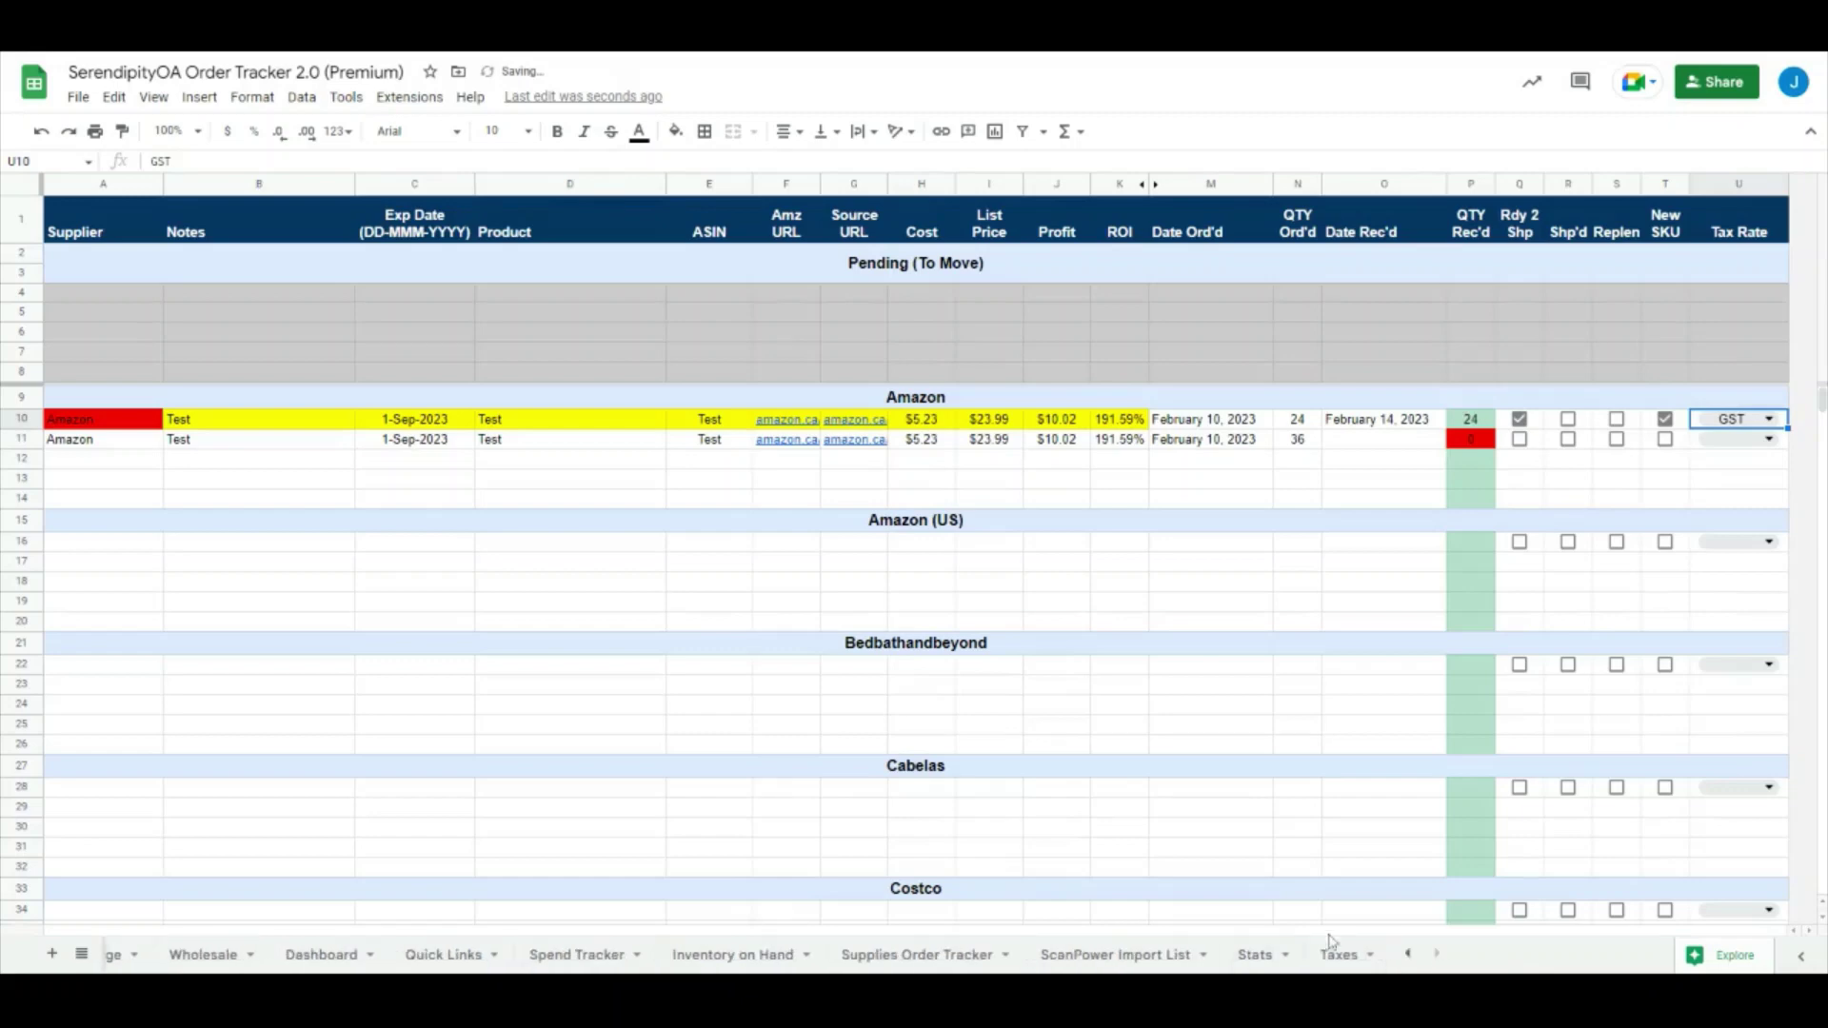
pyautogui.click(1337, 955)
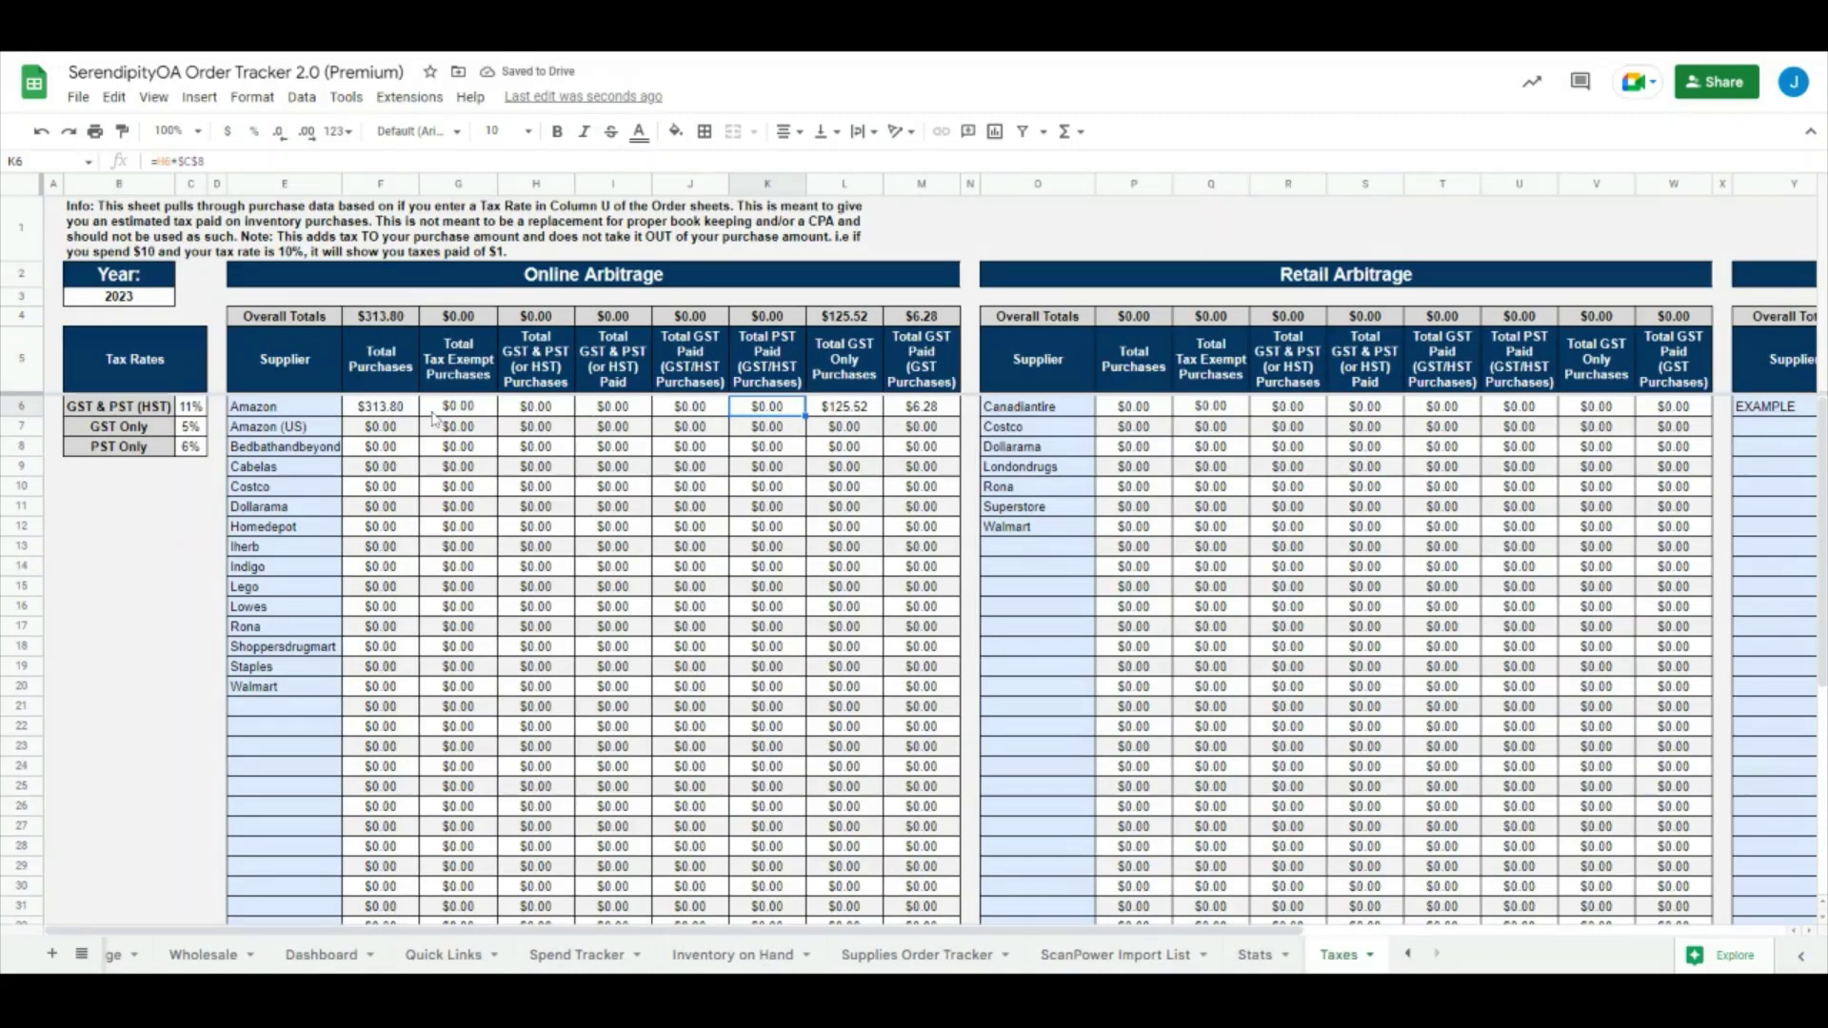
pyautogui.click(850, 410)
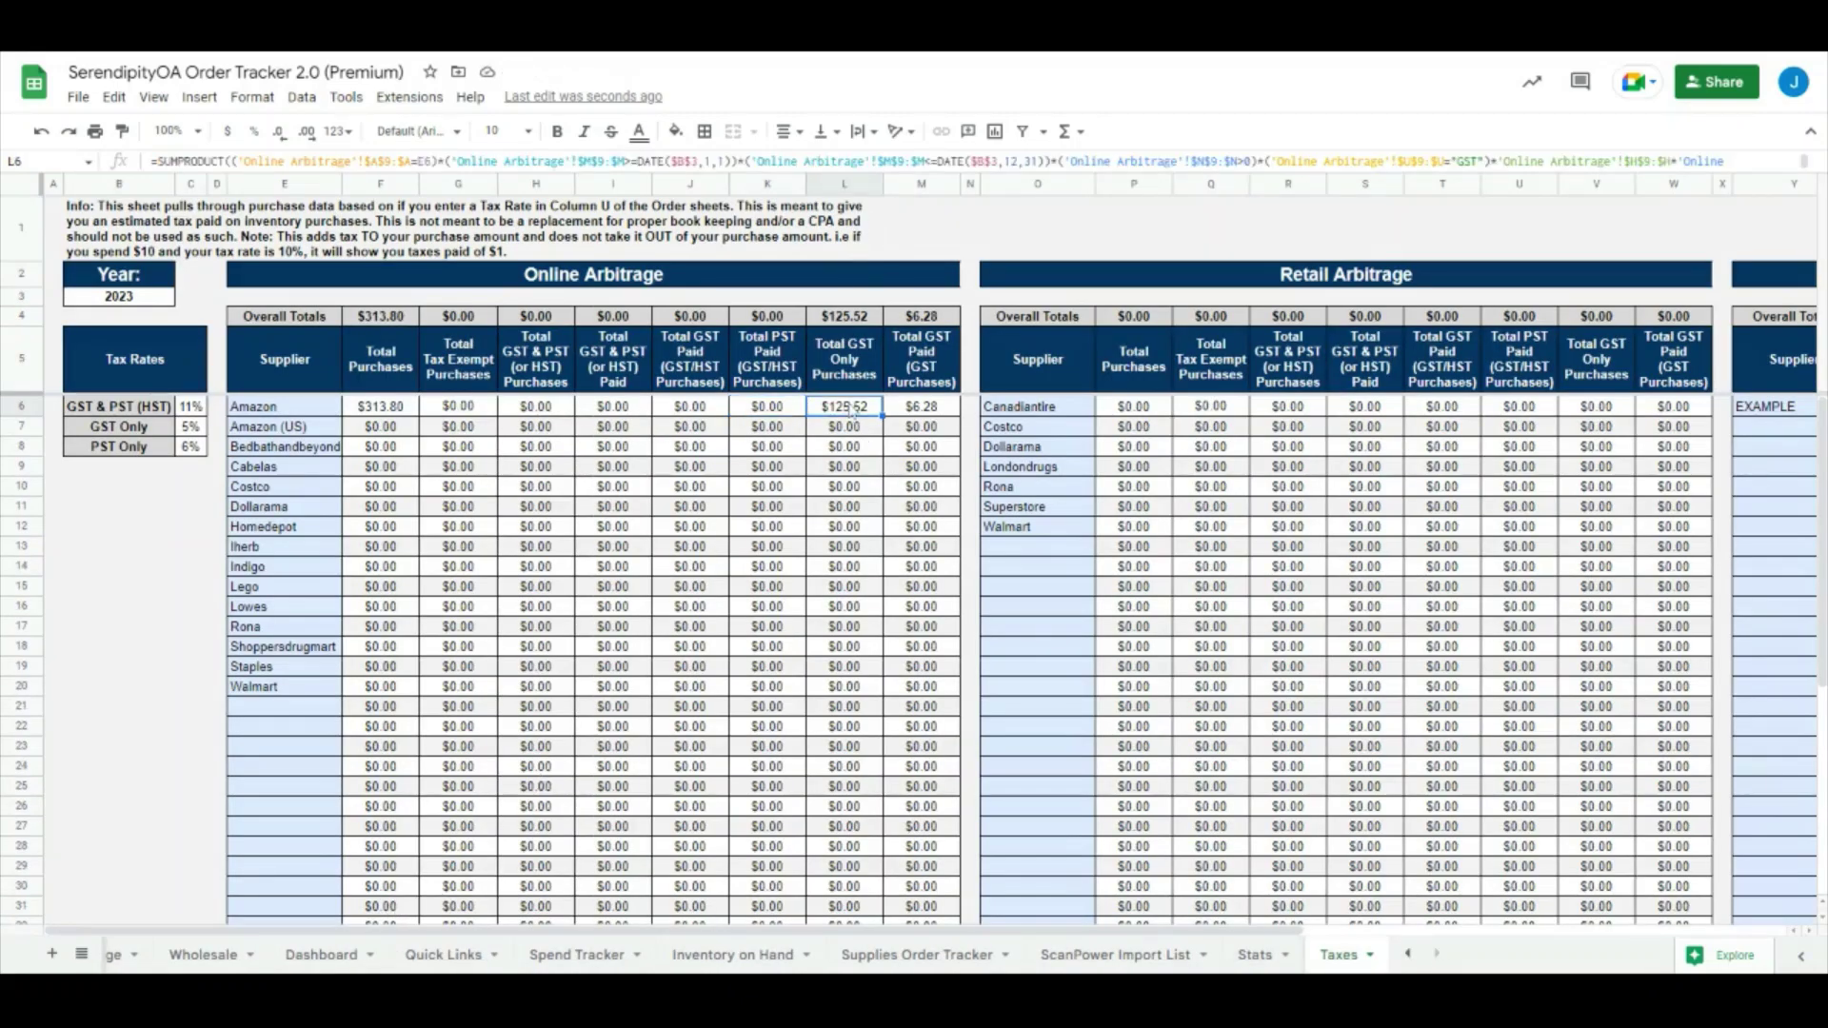
pyautogui.click(933, 420)
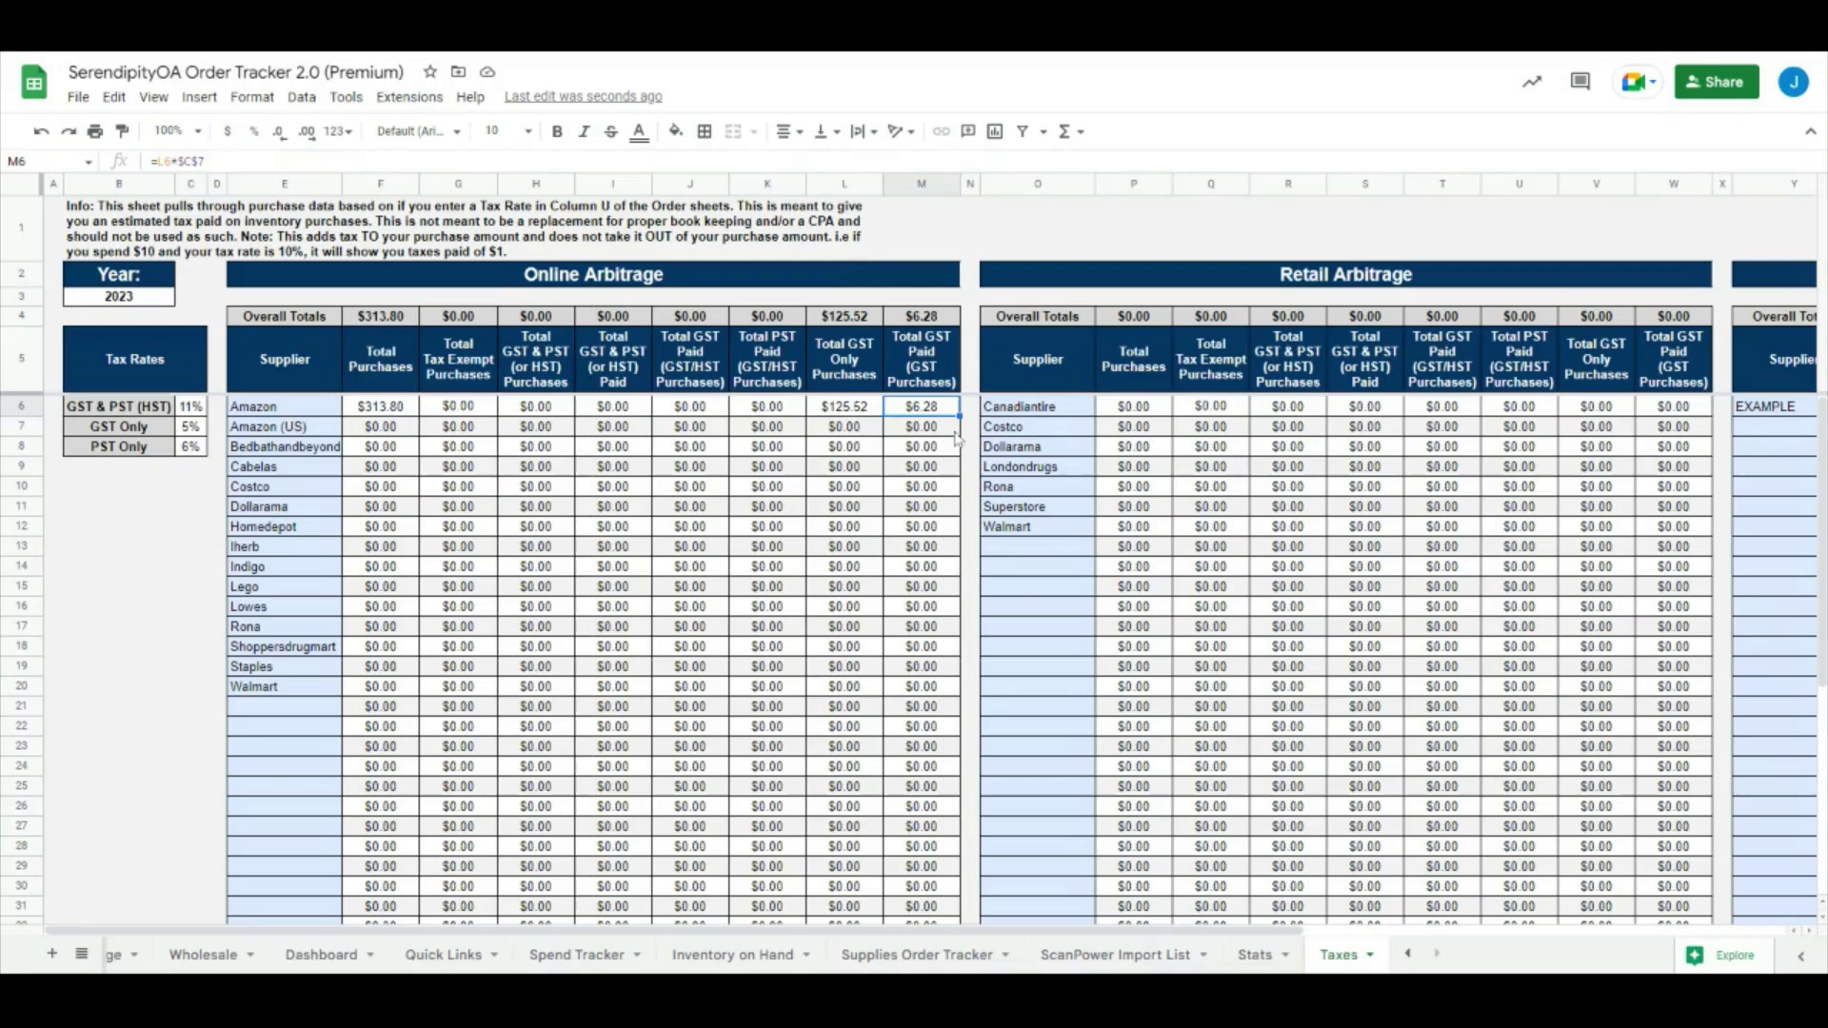
pyautogui.click(193, 410)
pyautogui.click(195, 438)
pyautogui.click(195, 447)
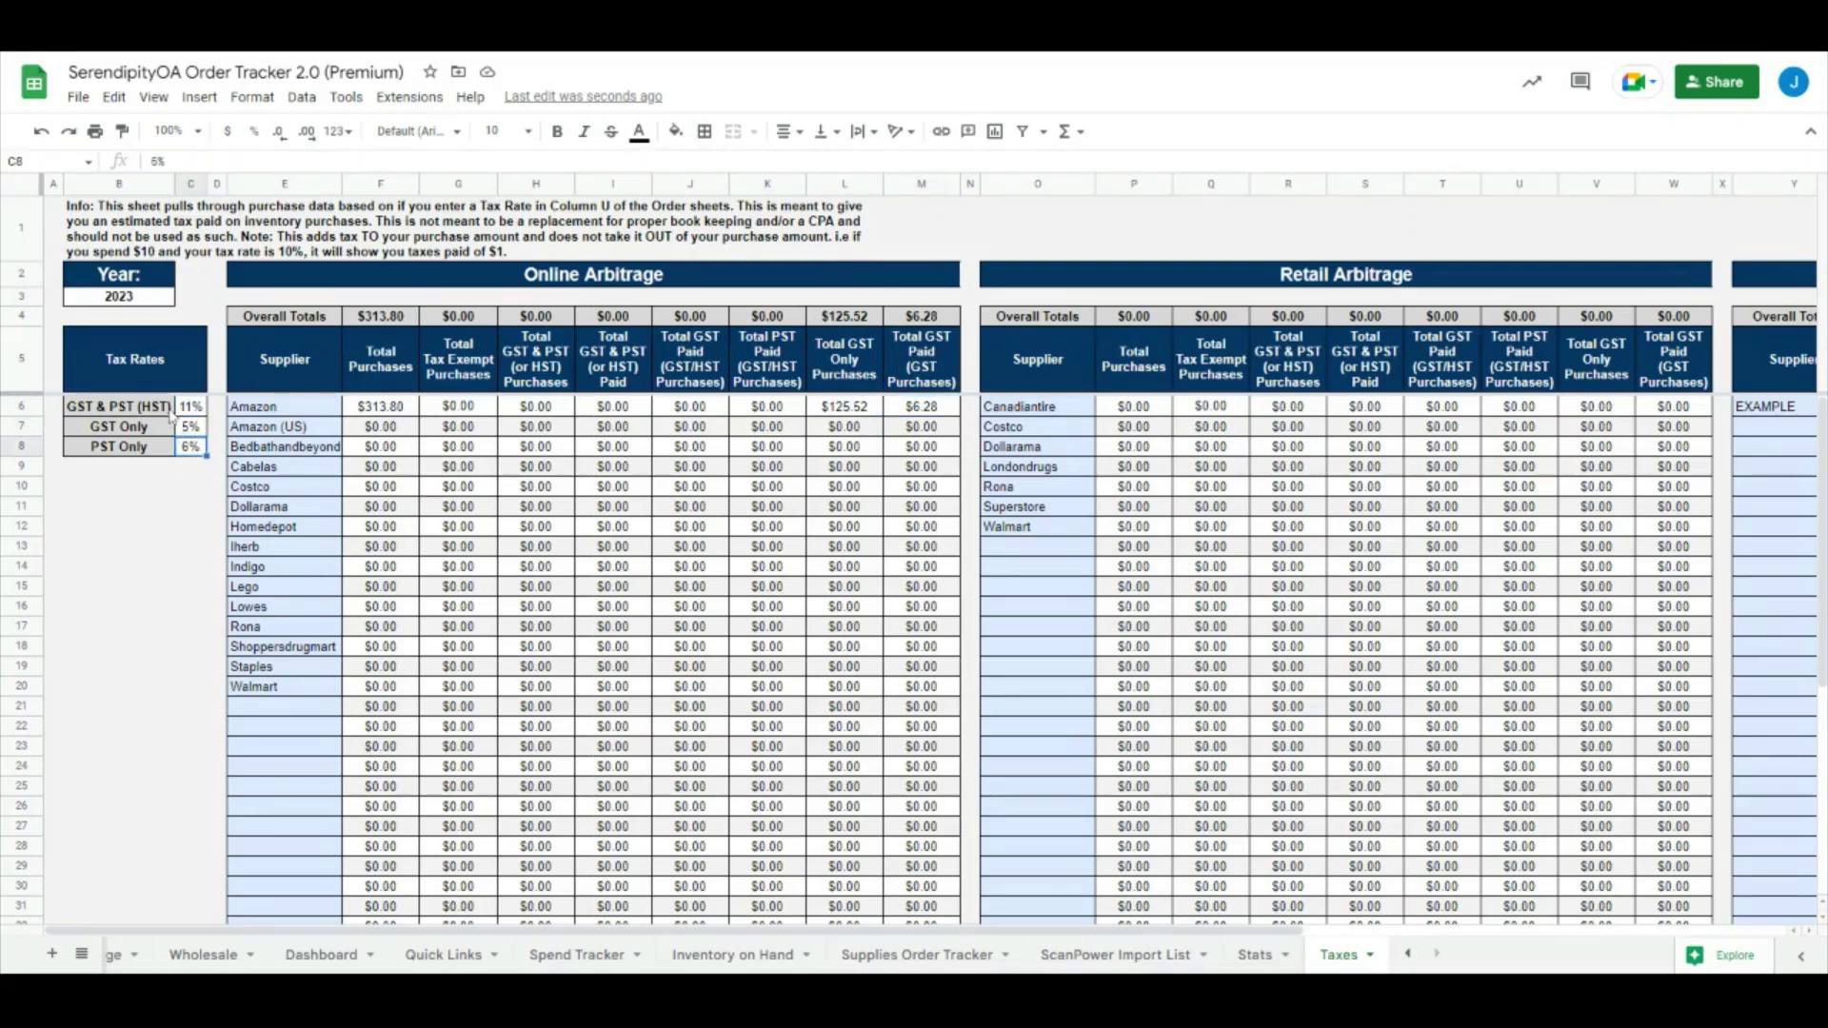
pyautogui.click(192, 408)
pyautogui.click(195, 428)
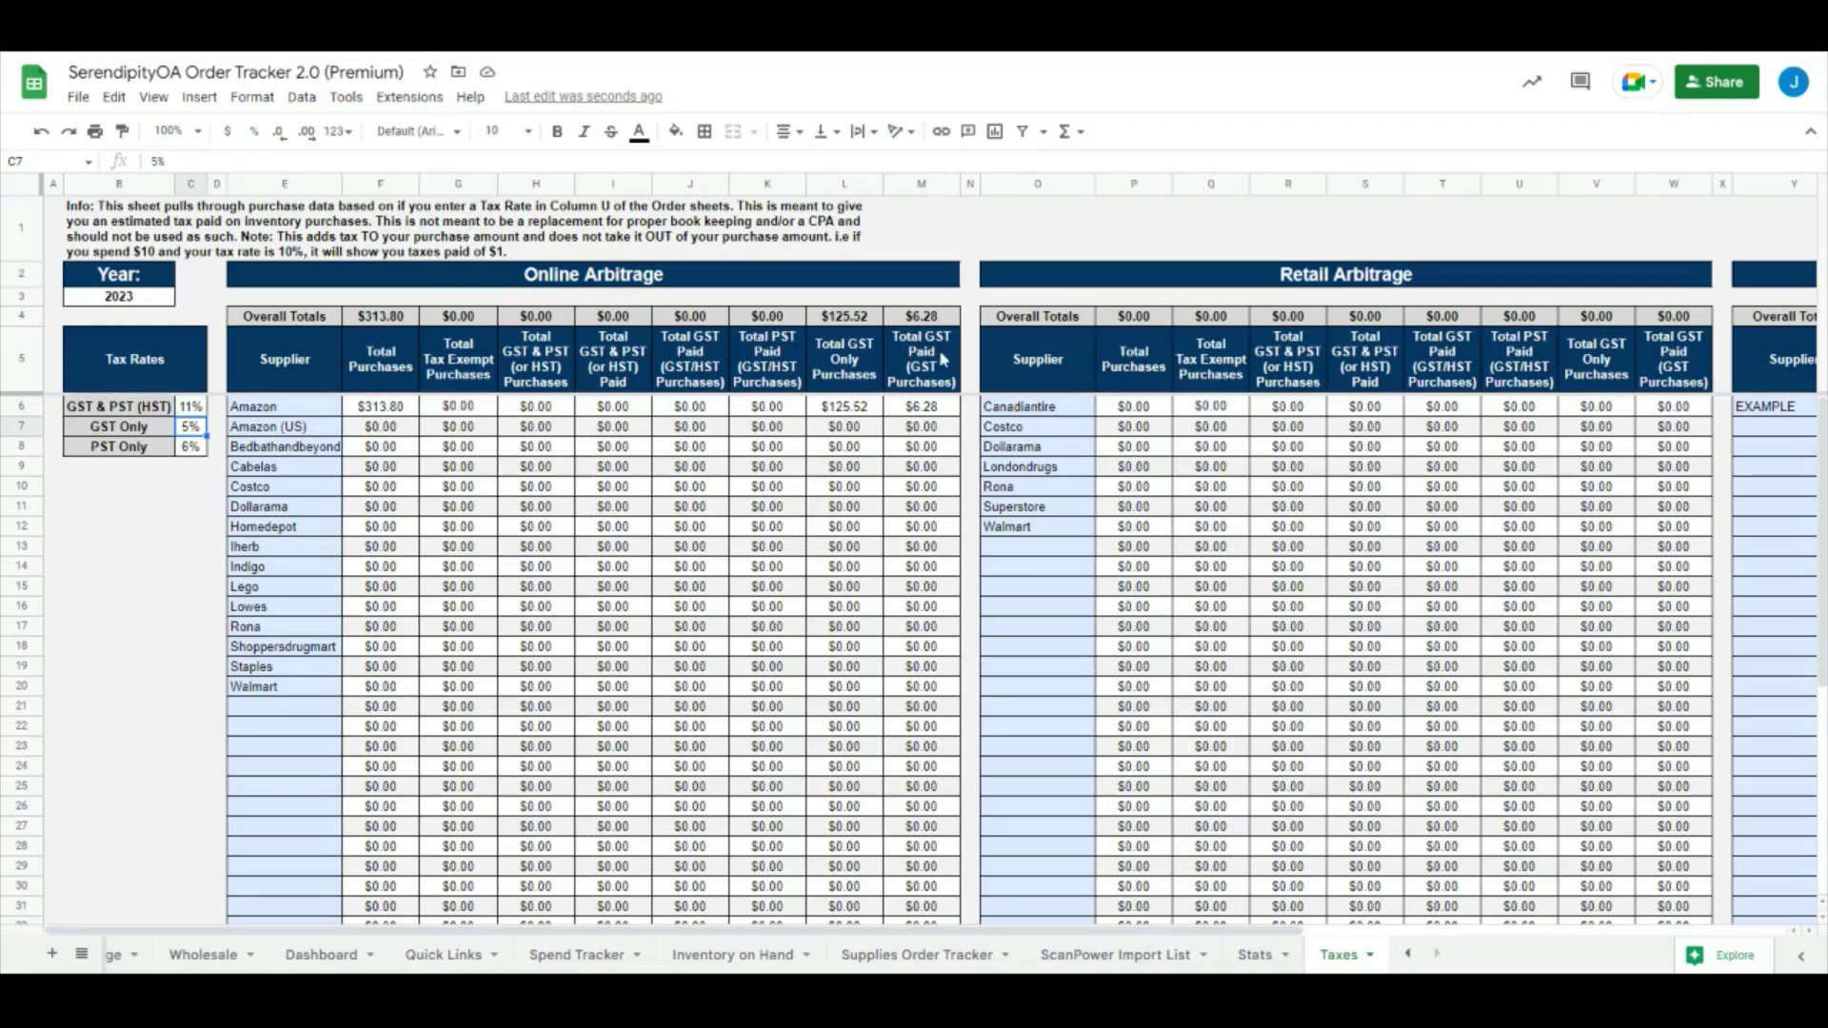
pyautogui.doubleClick(194, 427)
pyautogui.click(195, 447)
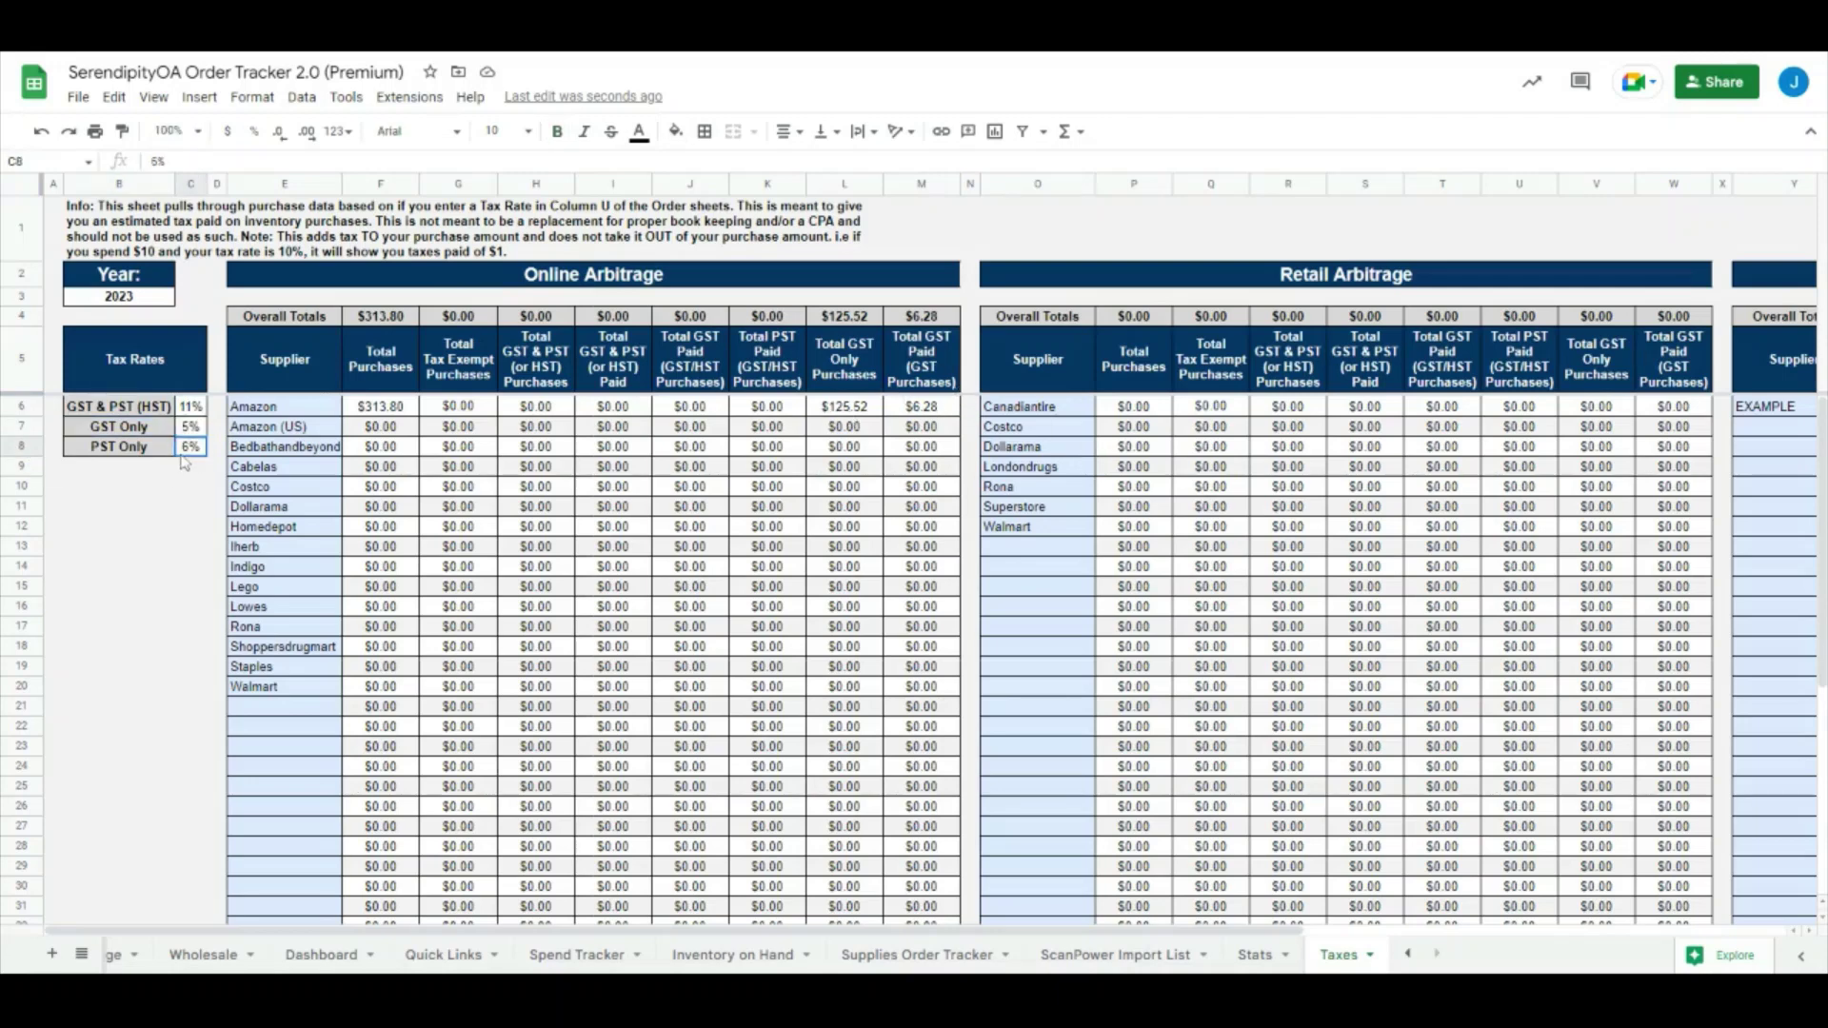
pyautogui.click(191, 431)
pyautogui.doubleClick(193, 428)
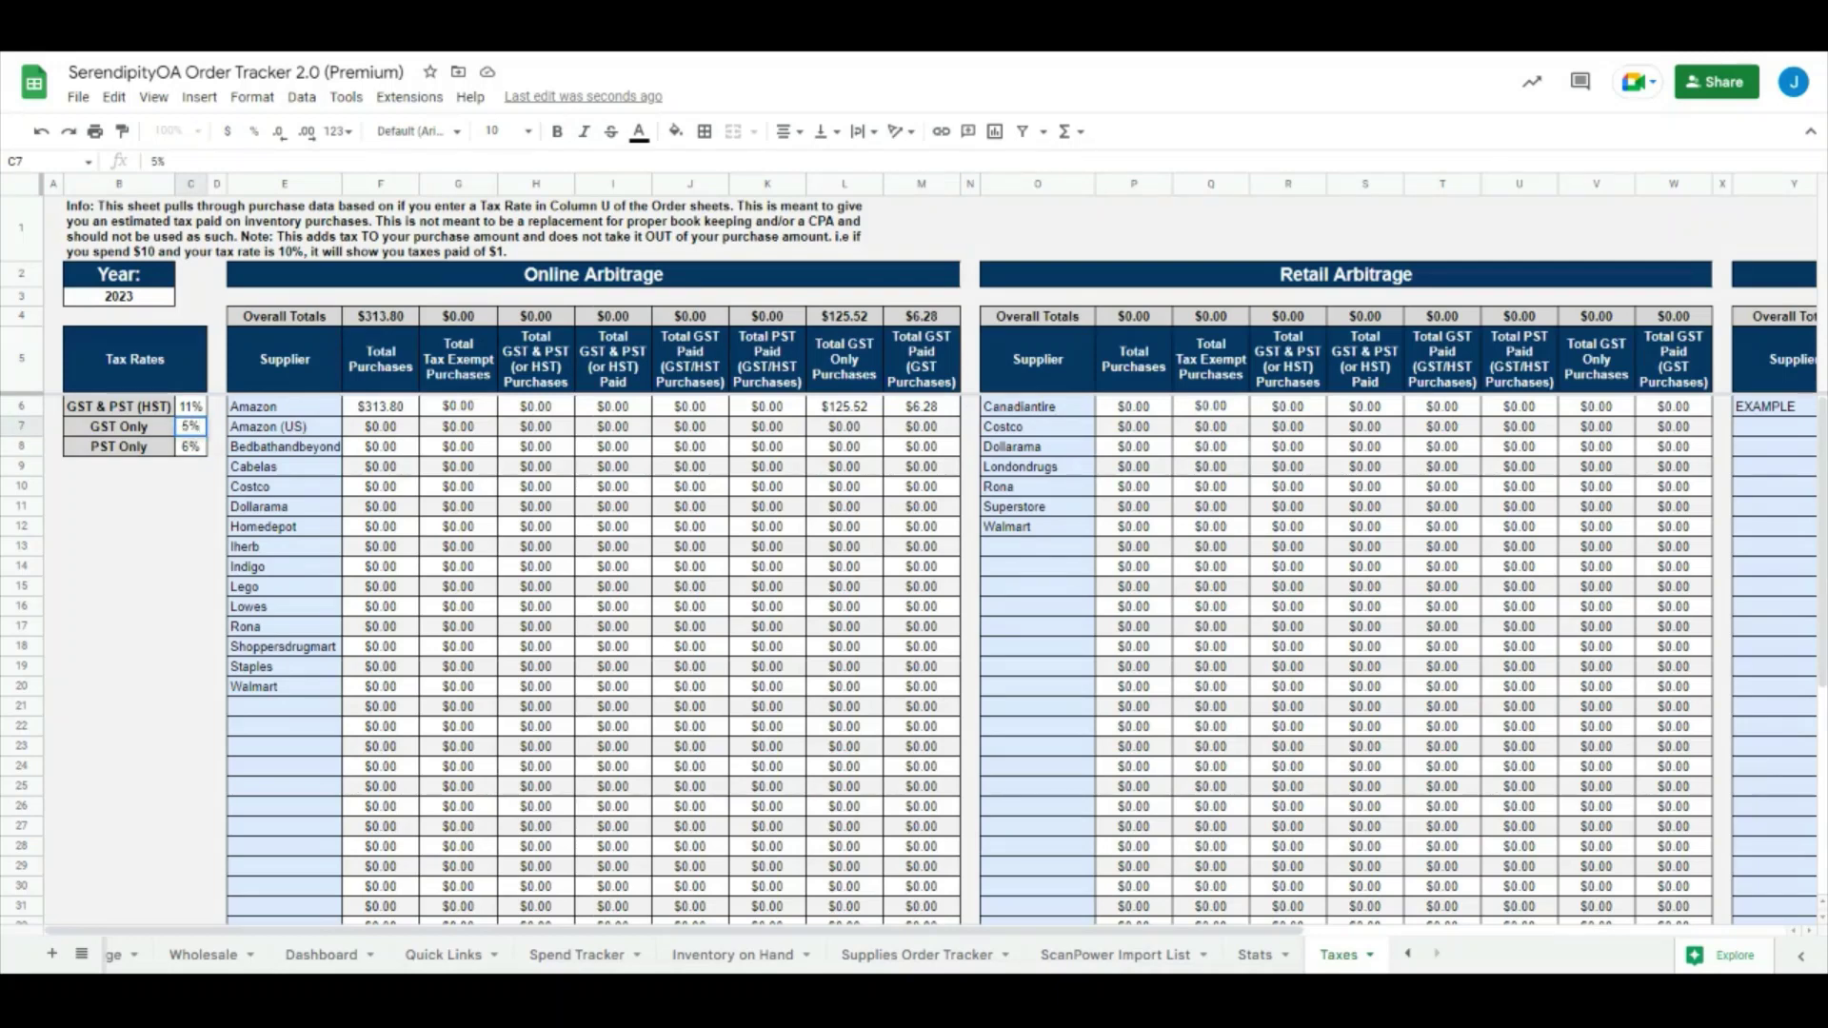
pyautogui.doubleClick(186, 426)
pyautogui.write('10')
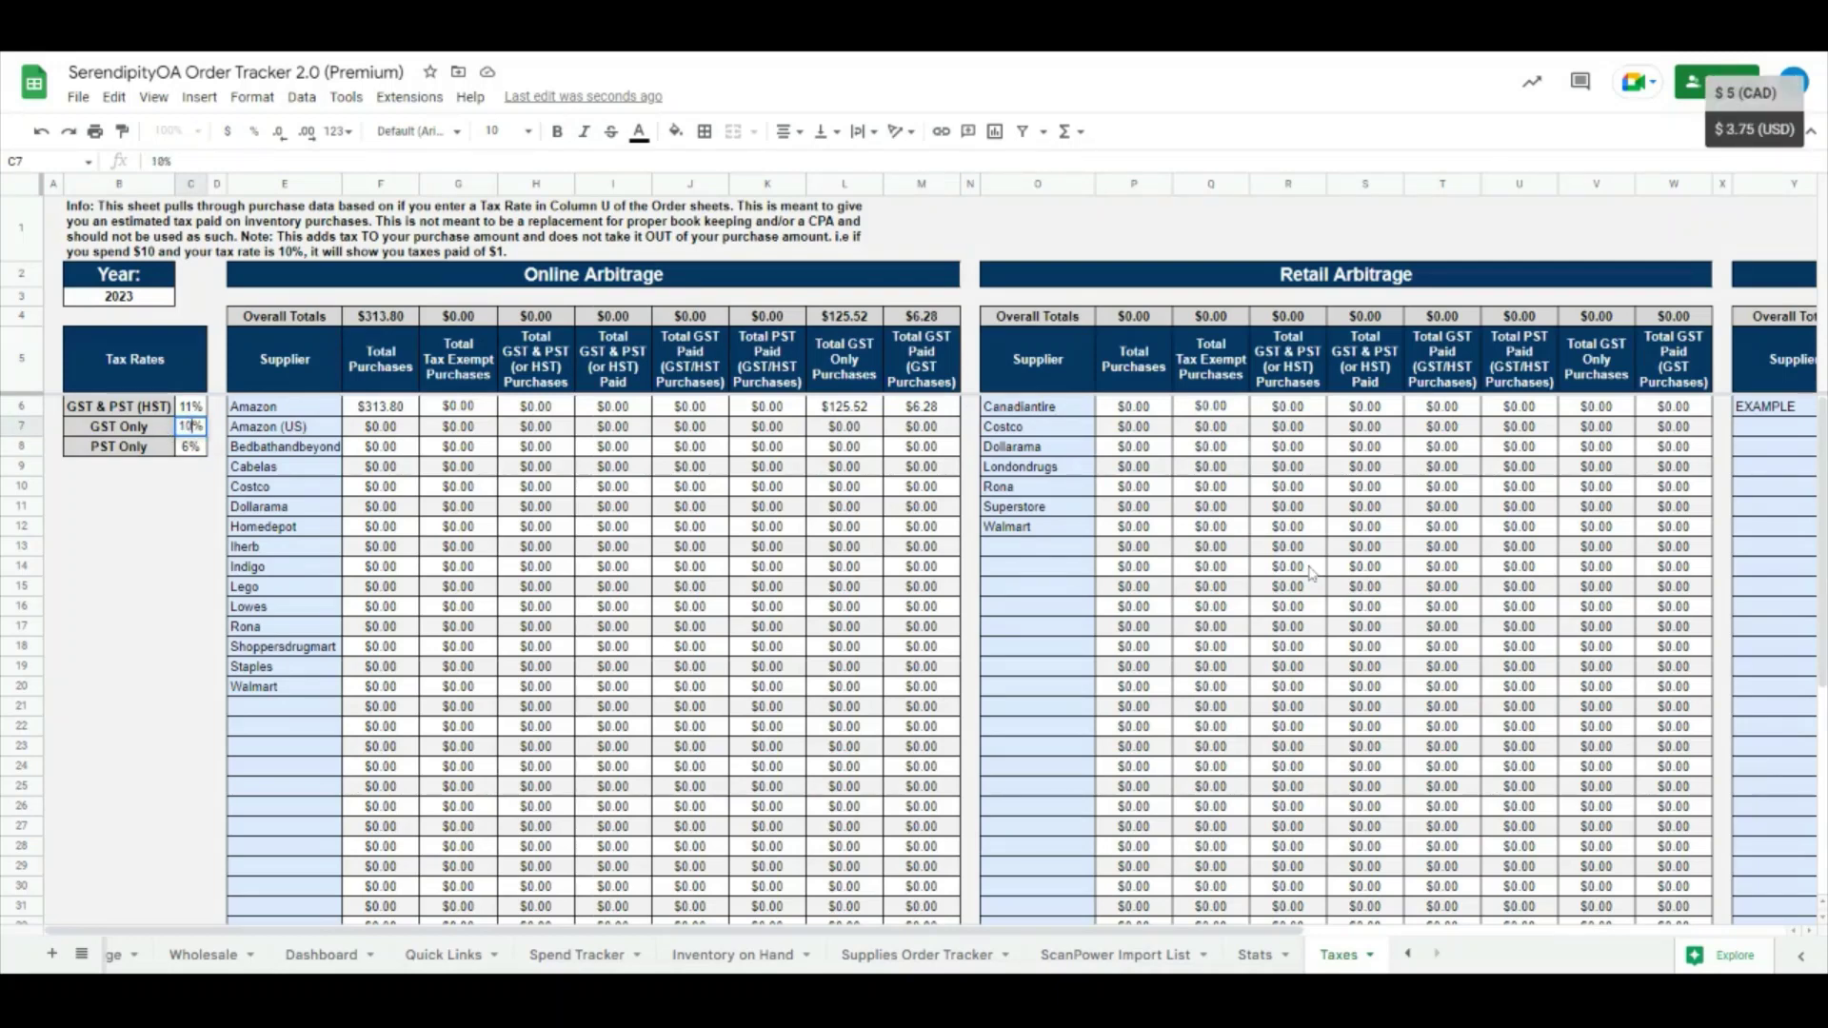
pyautogui.press('Return')
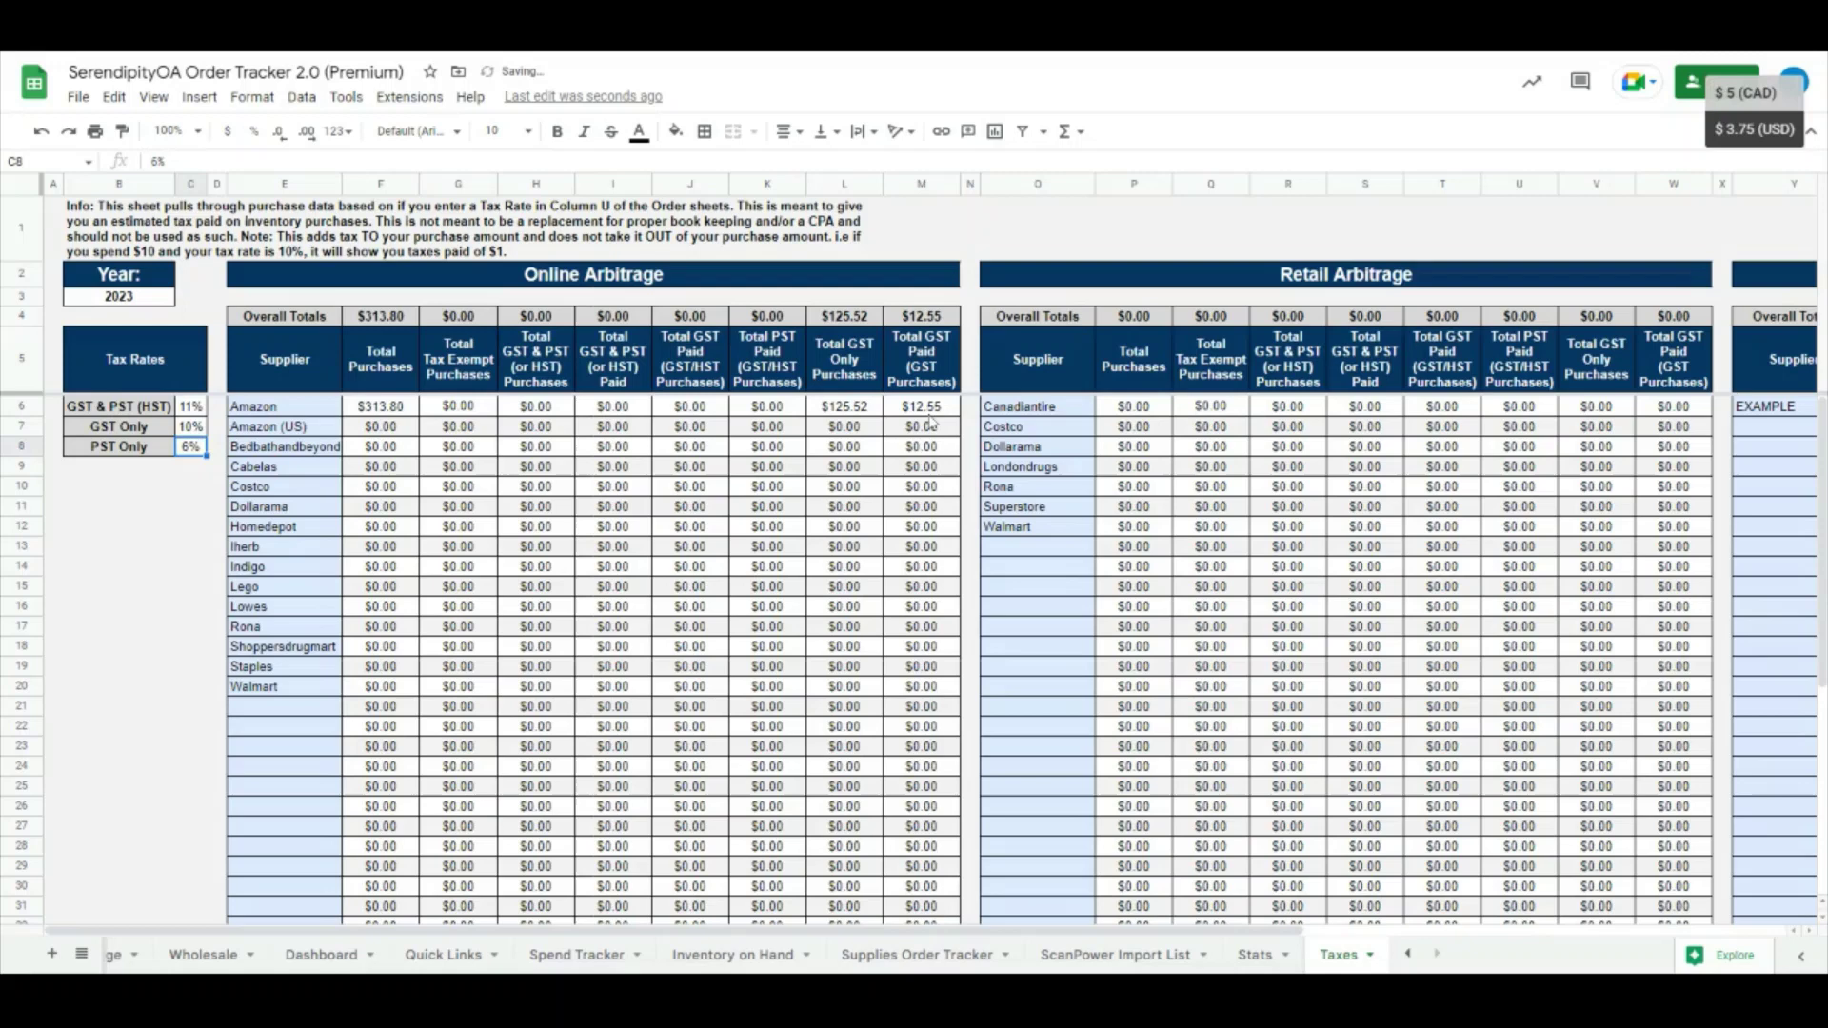
pyautogui.click(929, 409)
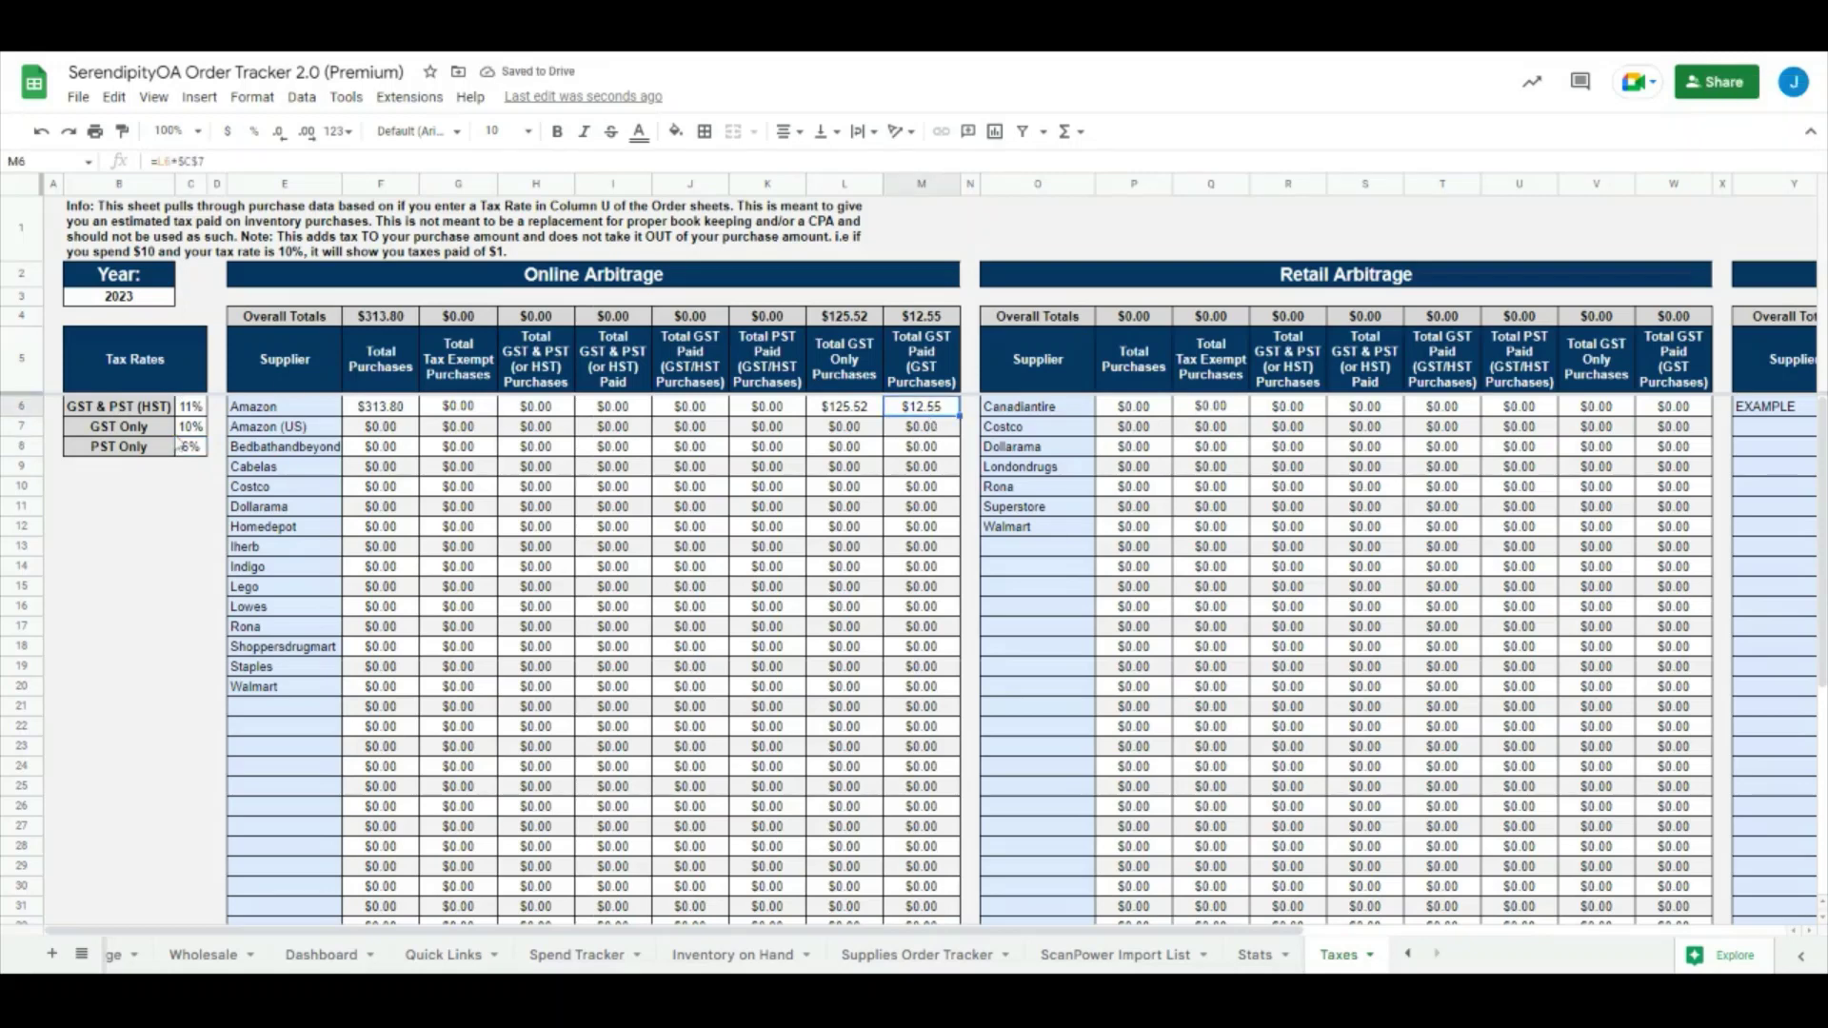
pyautogui.click(191, 426)
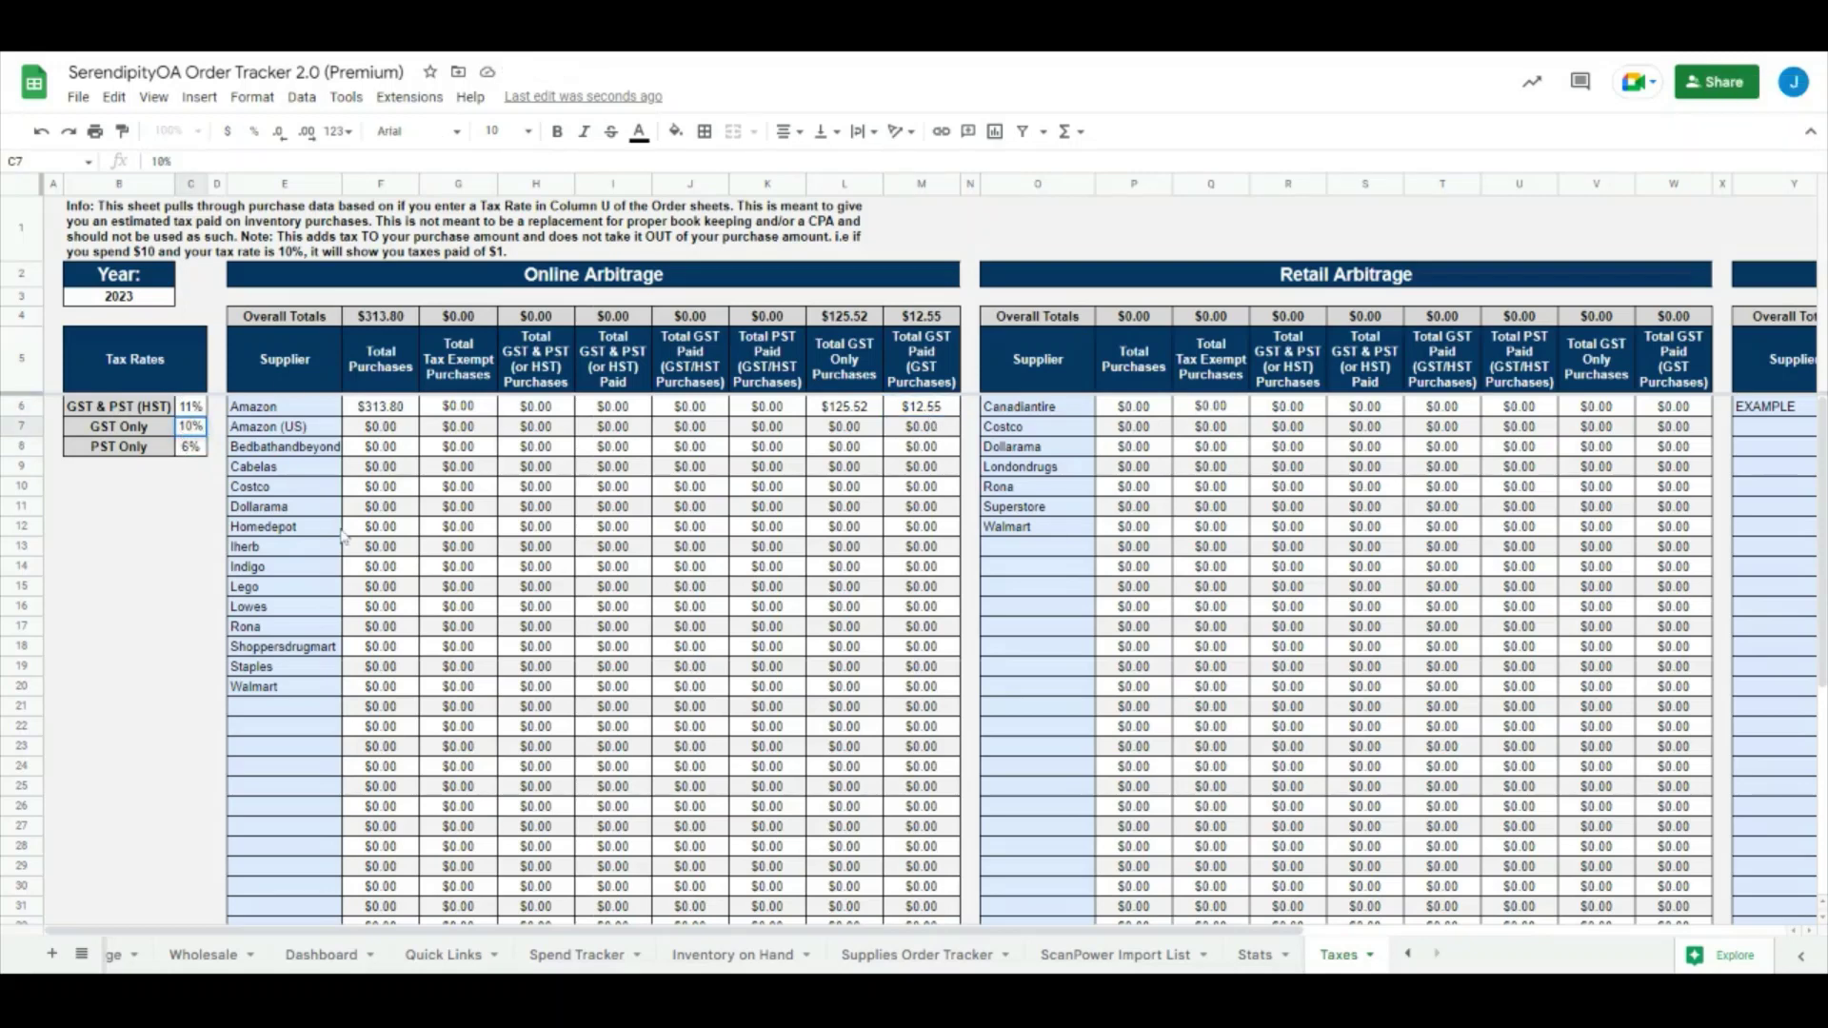
pyautogui.write('1')
pyautogui.write('5')
pyautogui.press('Return')
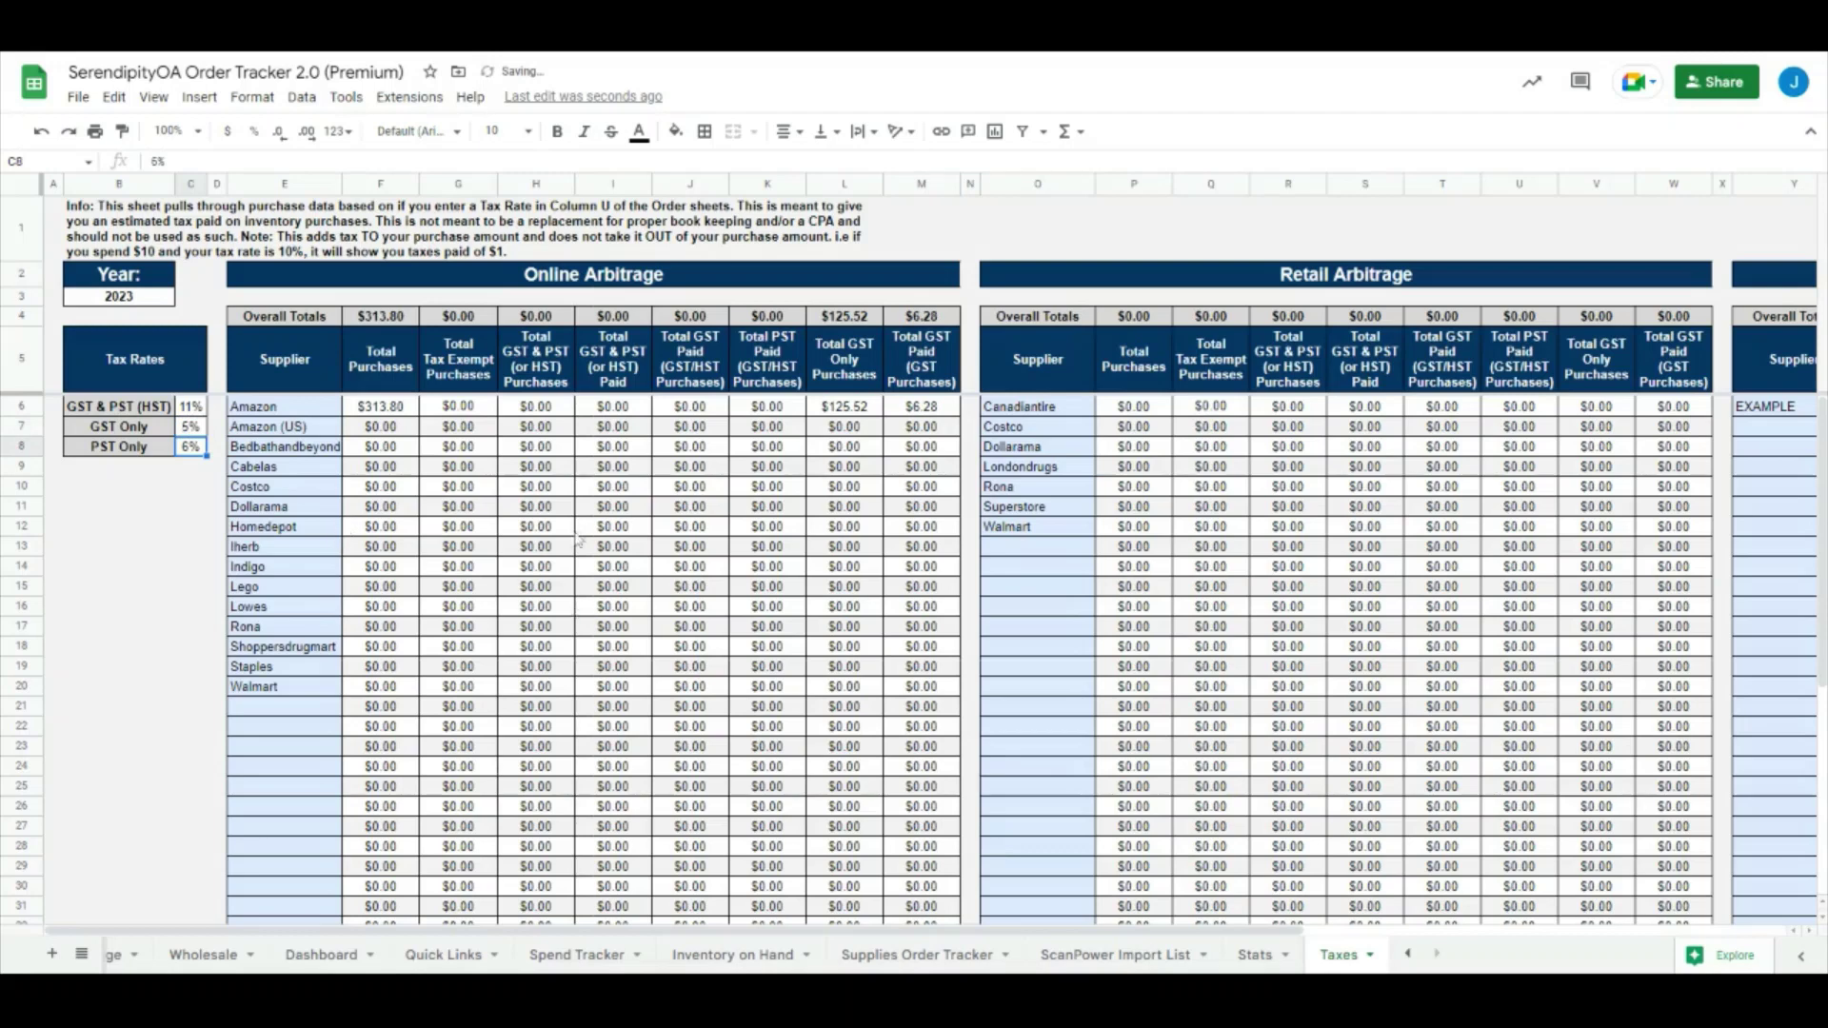
pyautogui.click(103, 298)
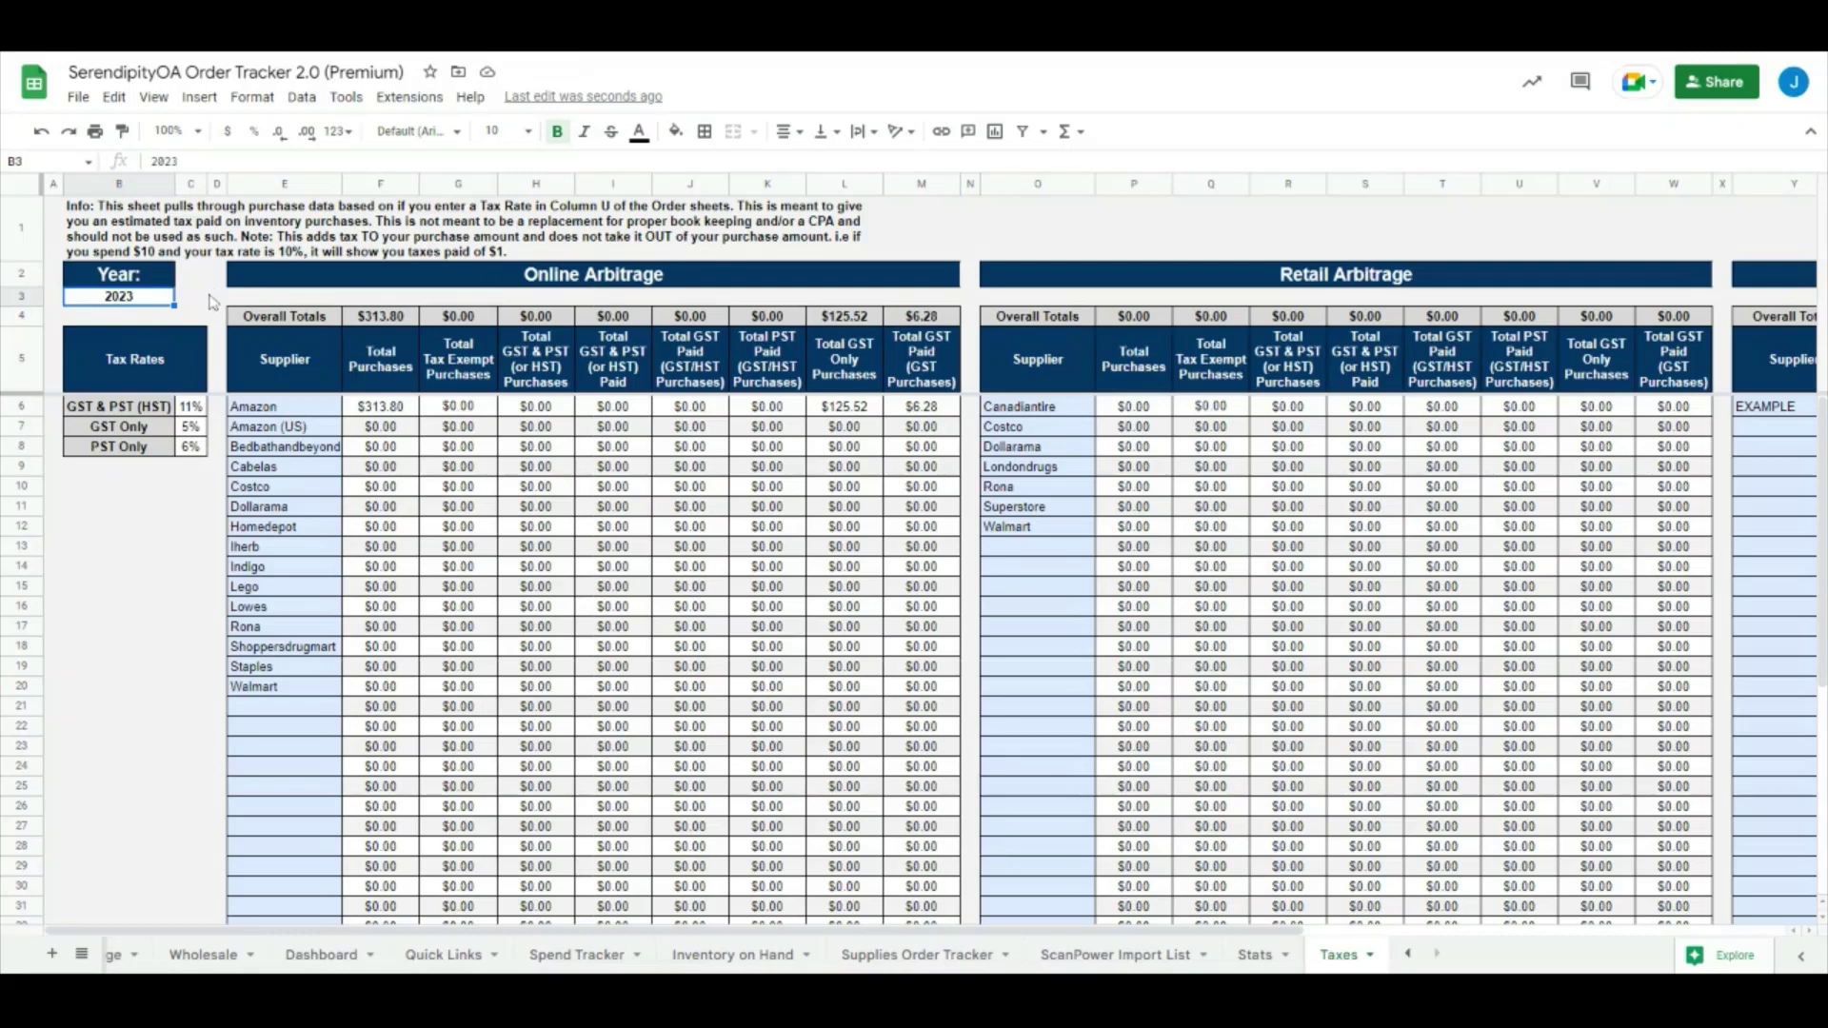
# Step: Set the year in B3 to 2022 to check the totals, then restore it to 2023
pyautogui.write('2022')
pyautogui.press('Return')
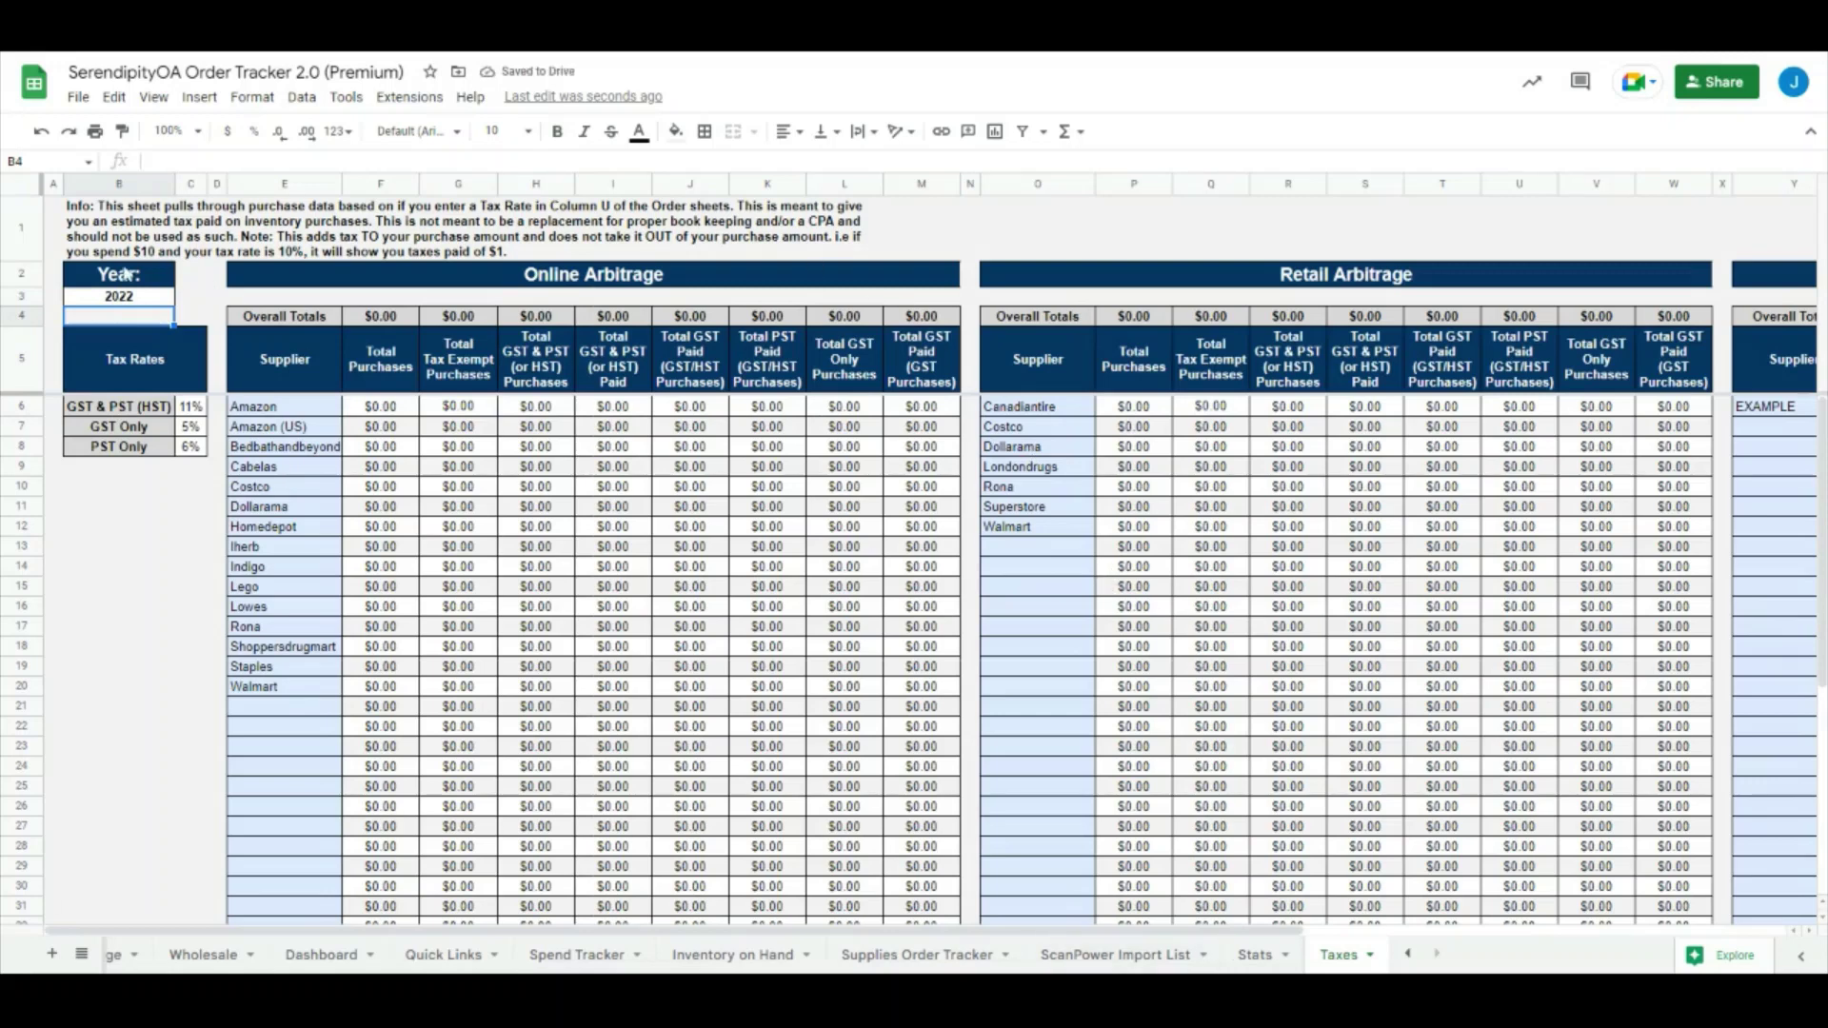
pyautogui.click(125, 299)
pyautogui.write('2023')
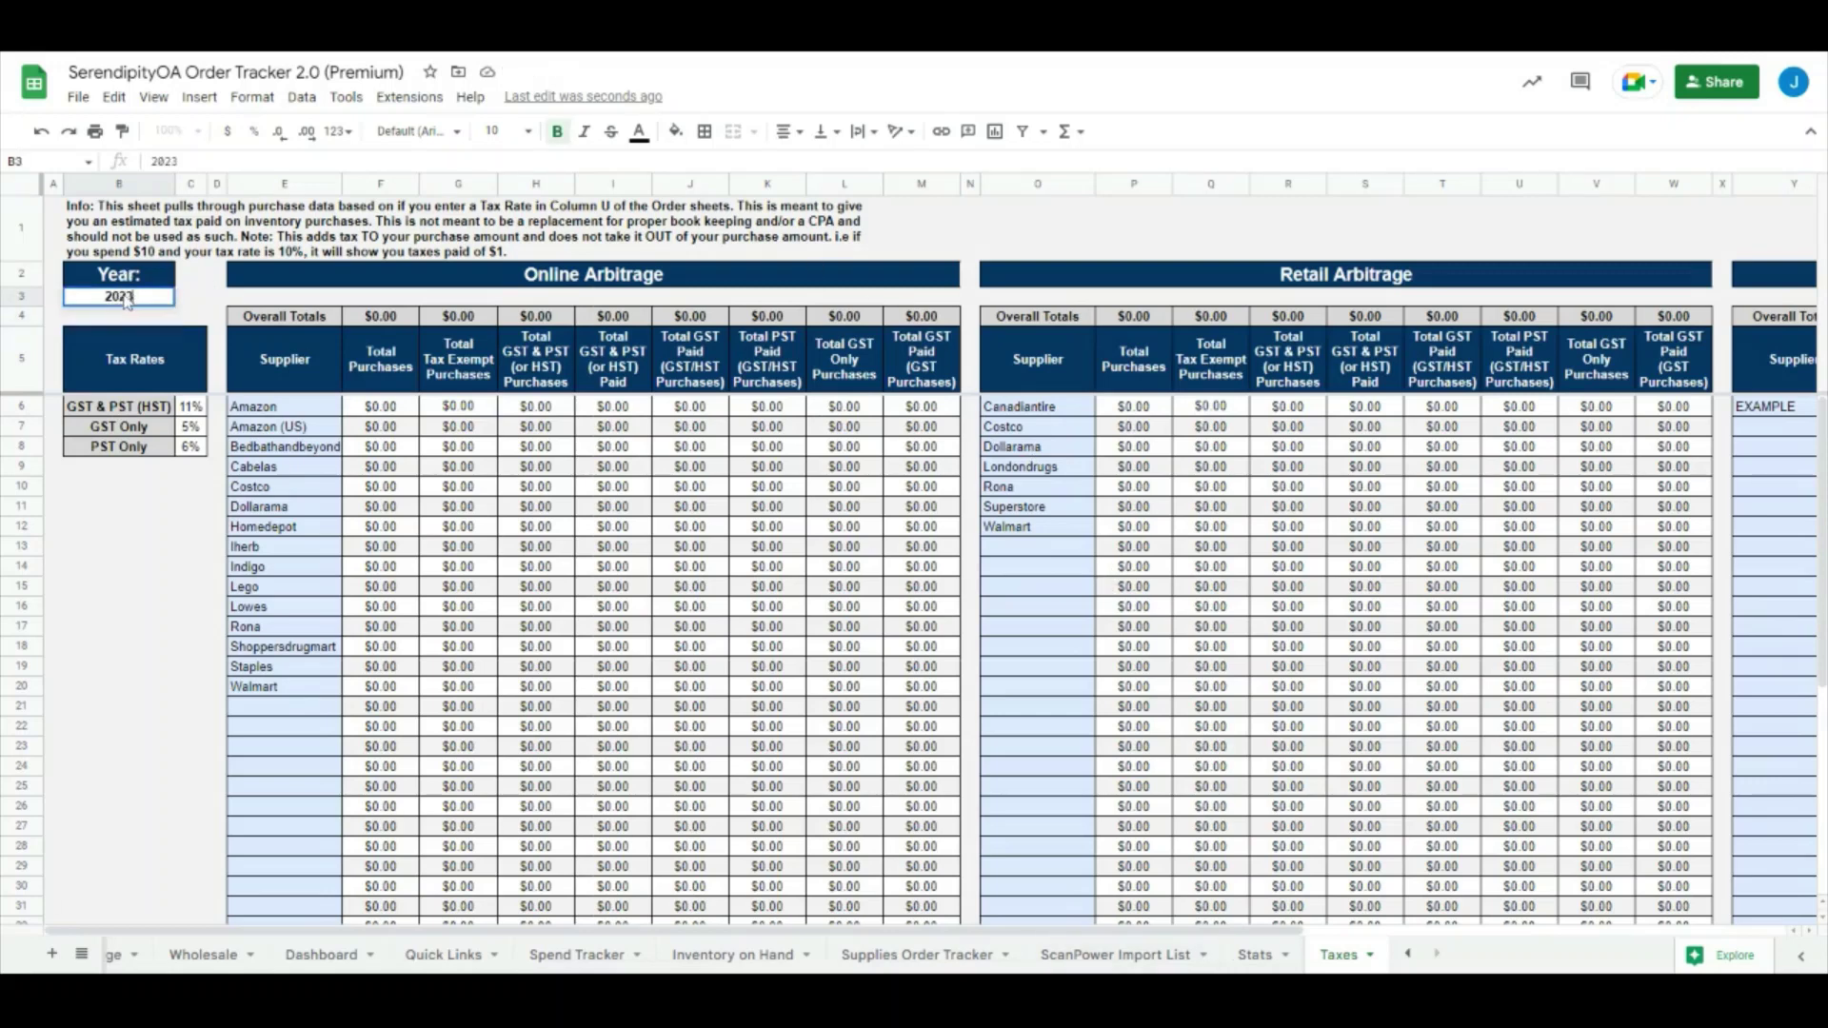
pyautogui.press('Return')
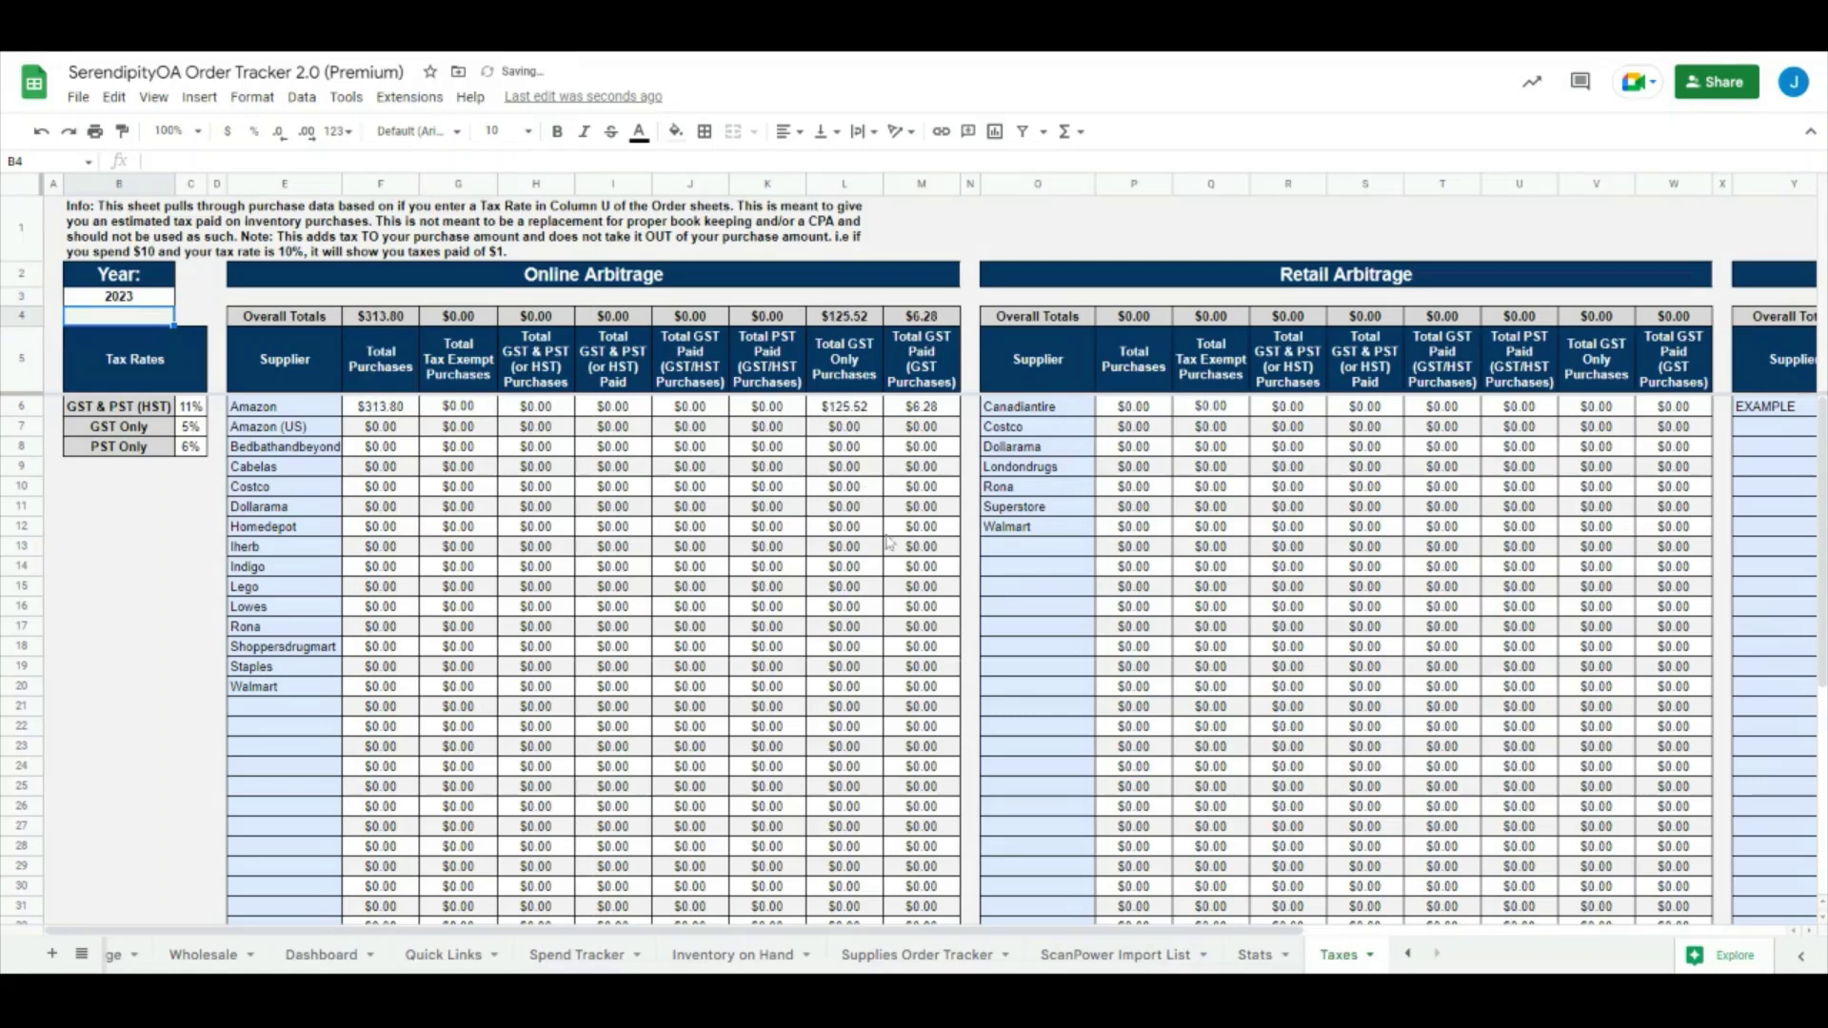
# Step: Inspect the GST Only purchases formula in L6, then return to Online Arbitrage
pyautogui.click(857, 408)
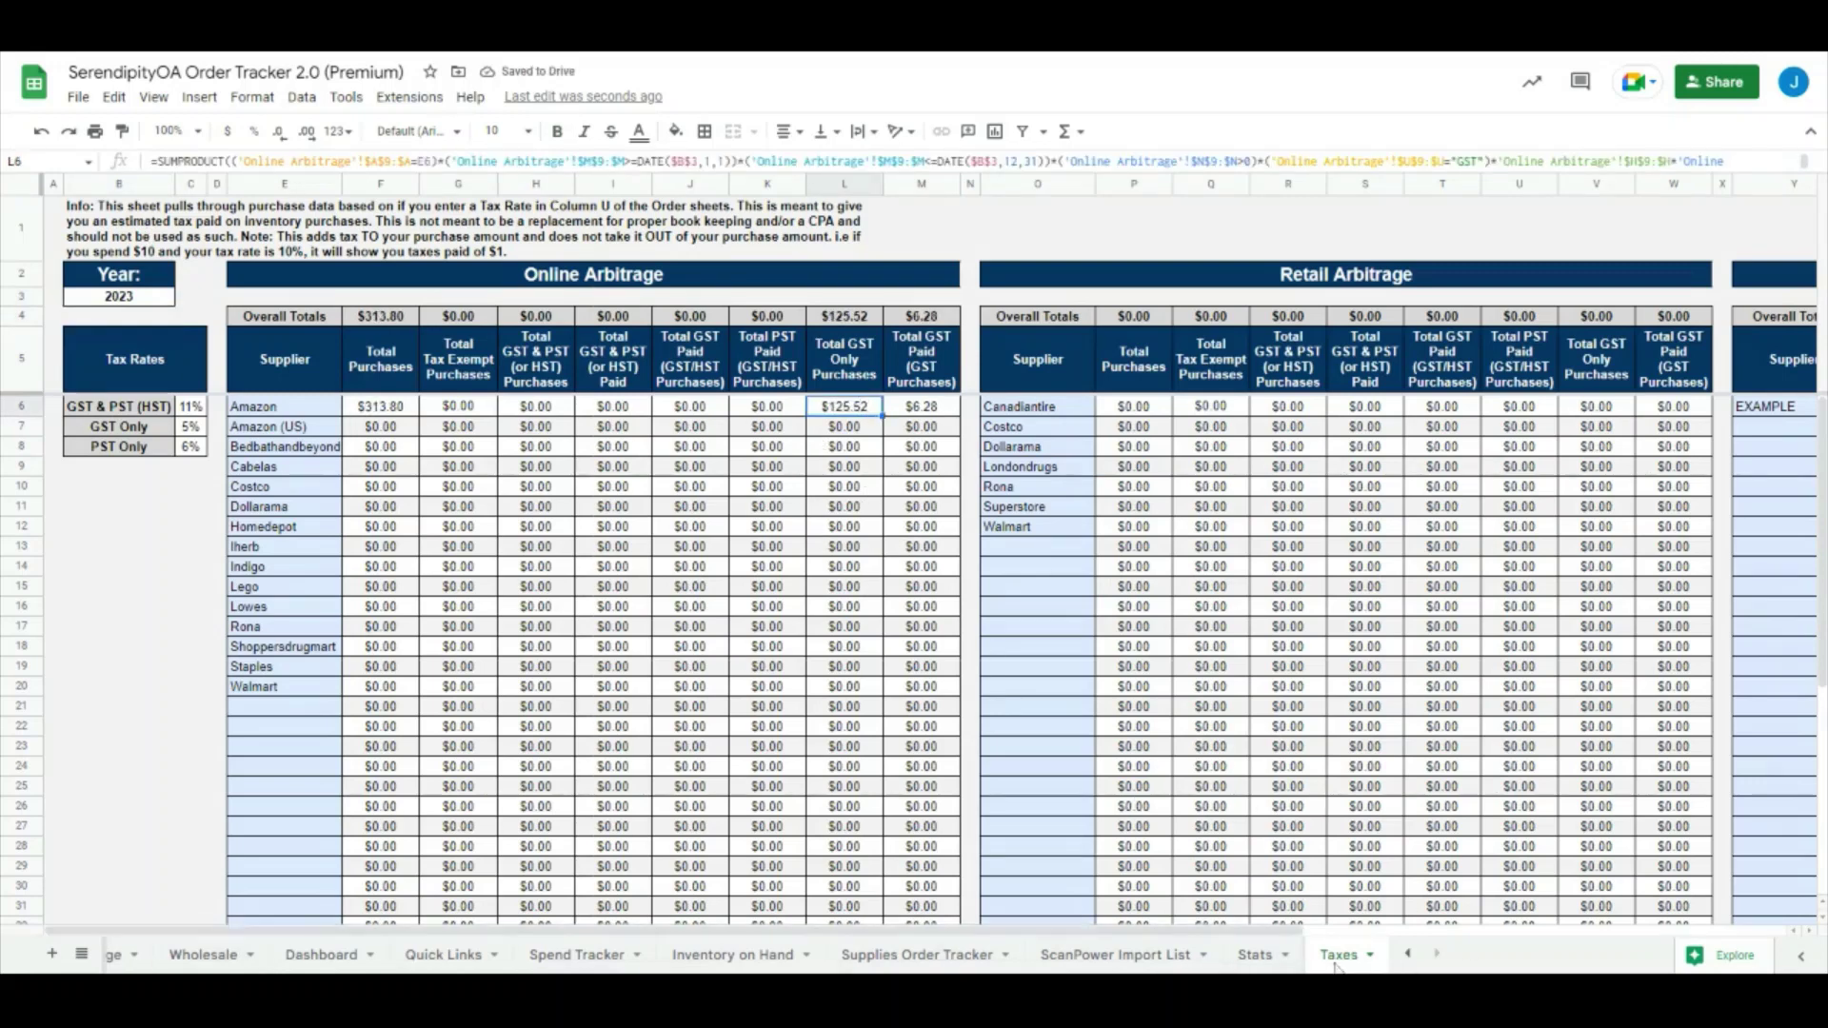
pyautogui.click(1405, 954)
pyautogui.click(176, 955)
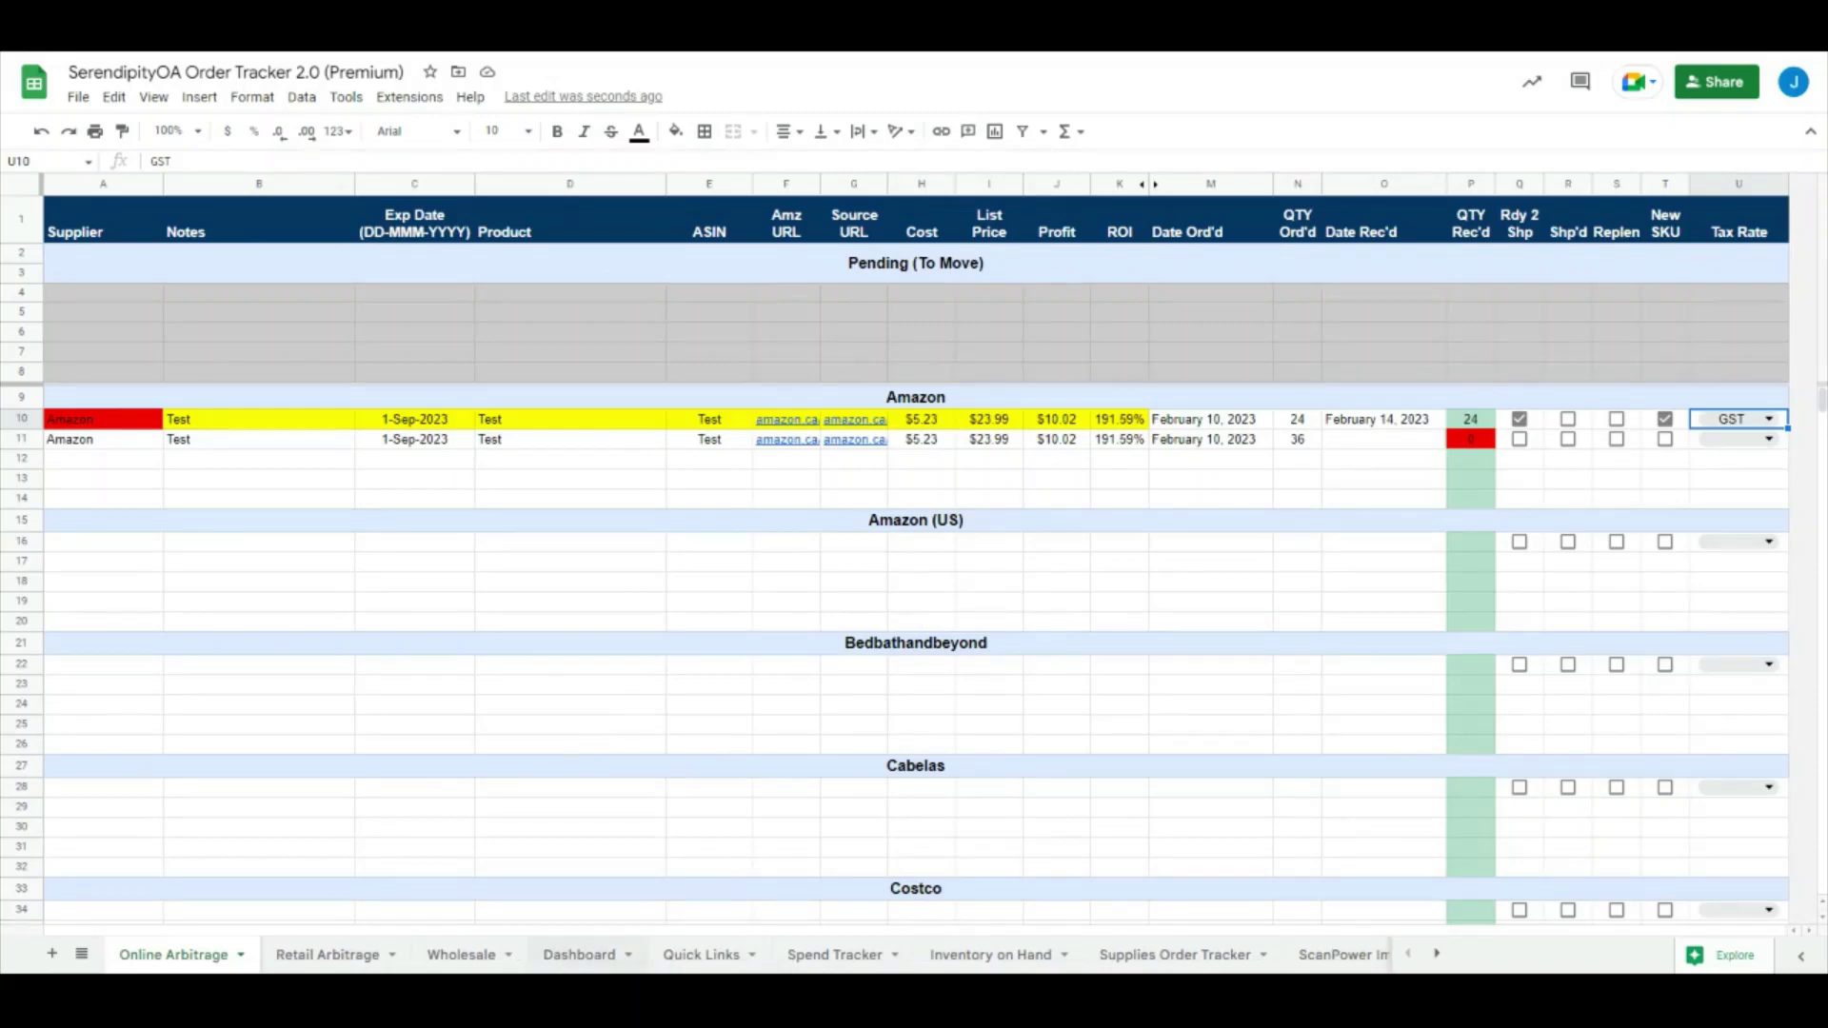
# Step: On the Dashboard, inspect OA units ready to ship, OA cost in L9, and RA potential profit and revenue
pyautogui.click(579, 954)
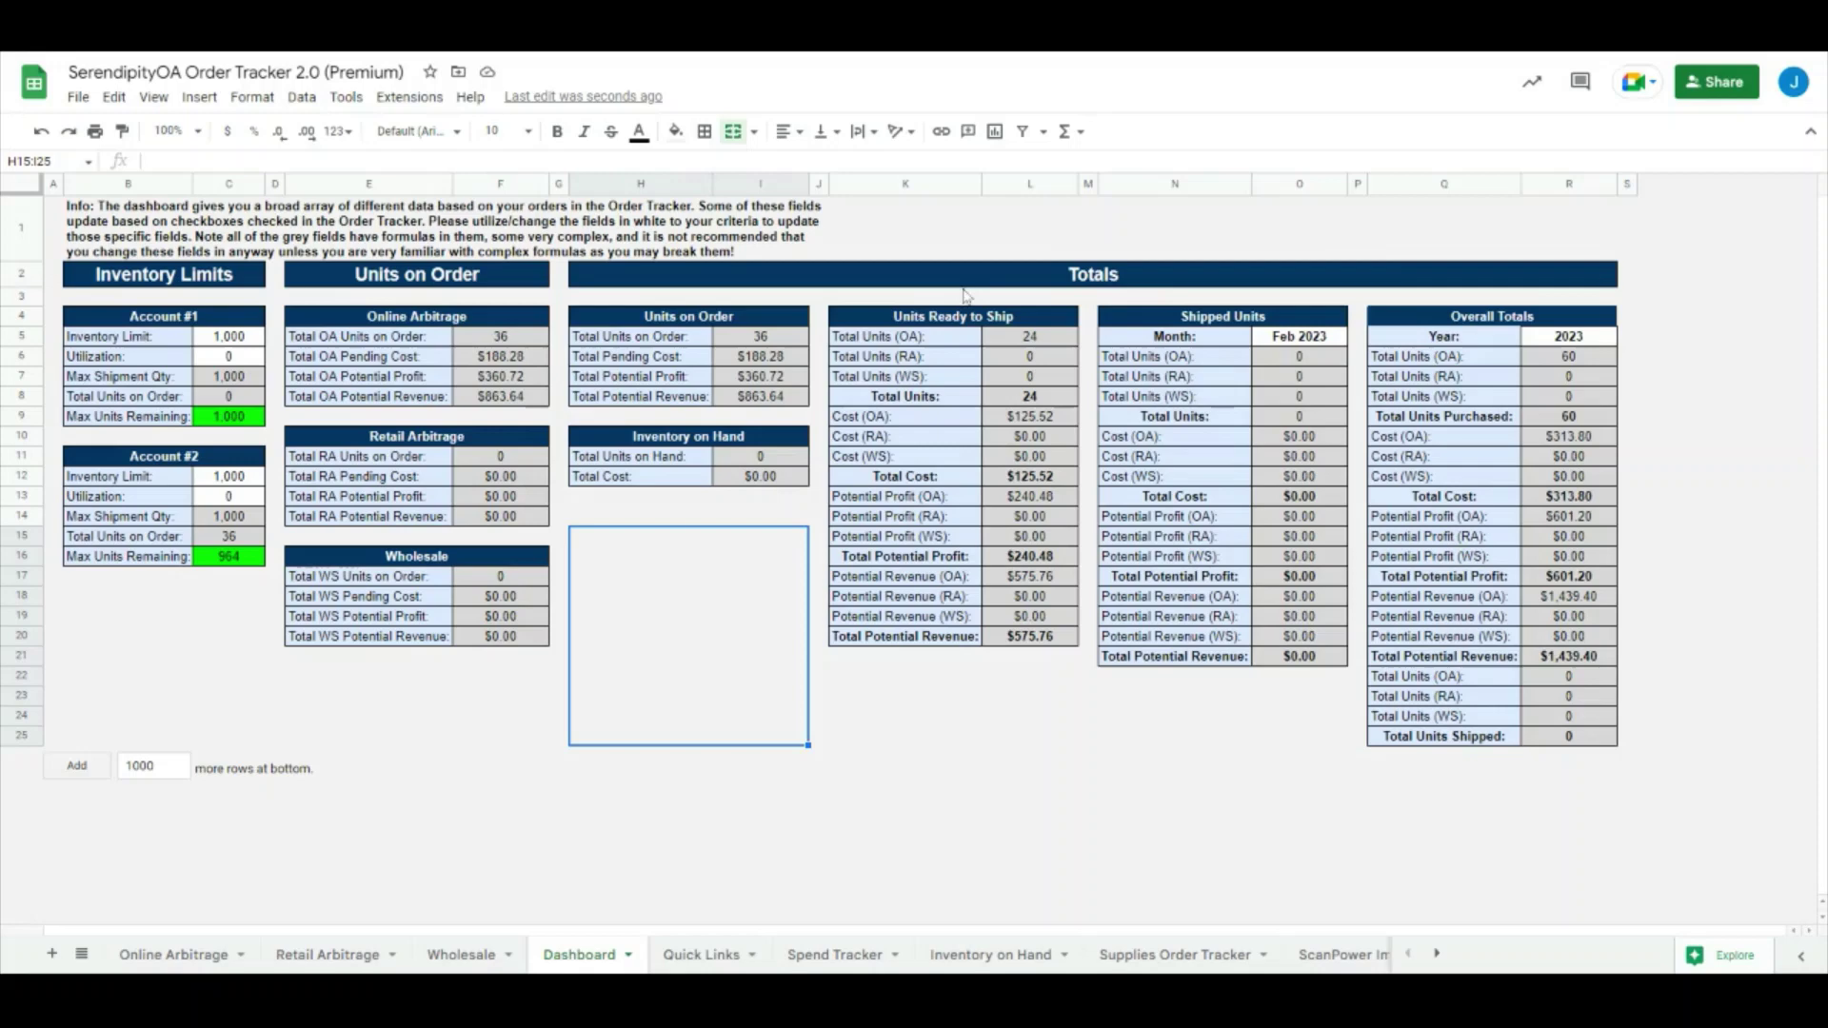
pyautogui.click(1031, 343)
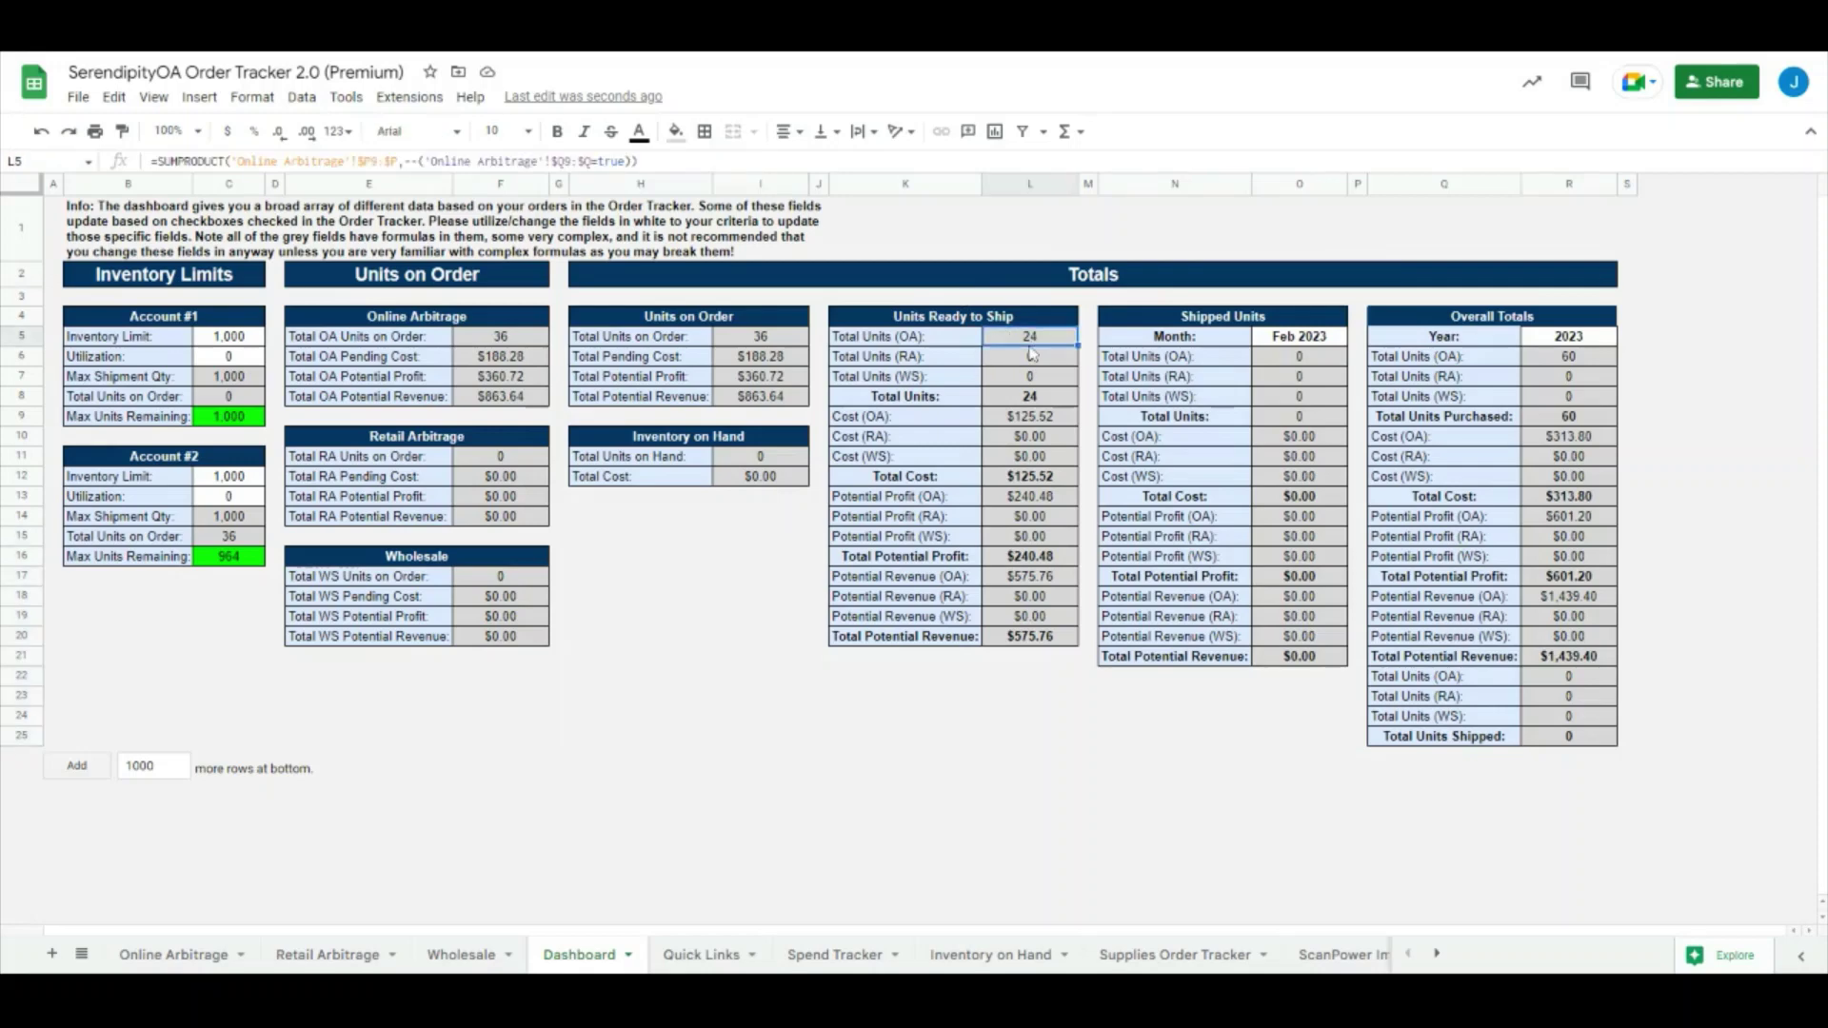
pyautogui.click(1052, 422)
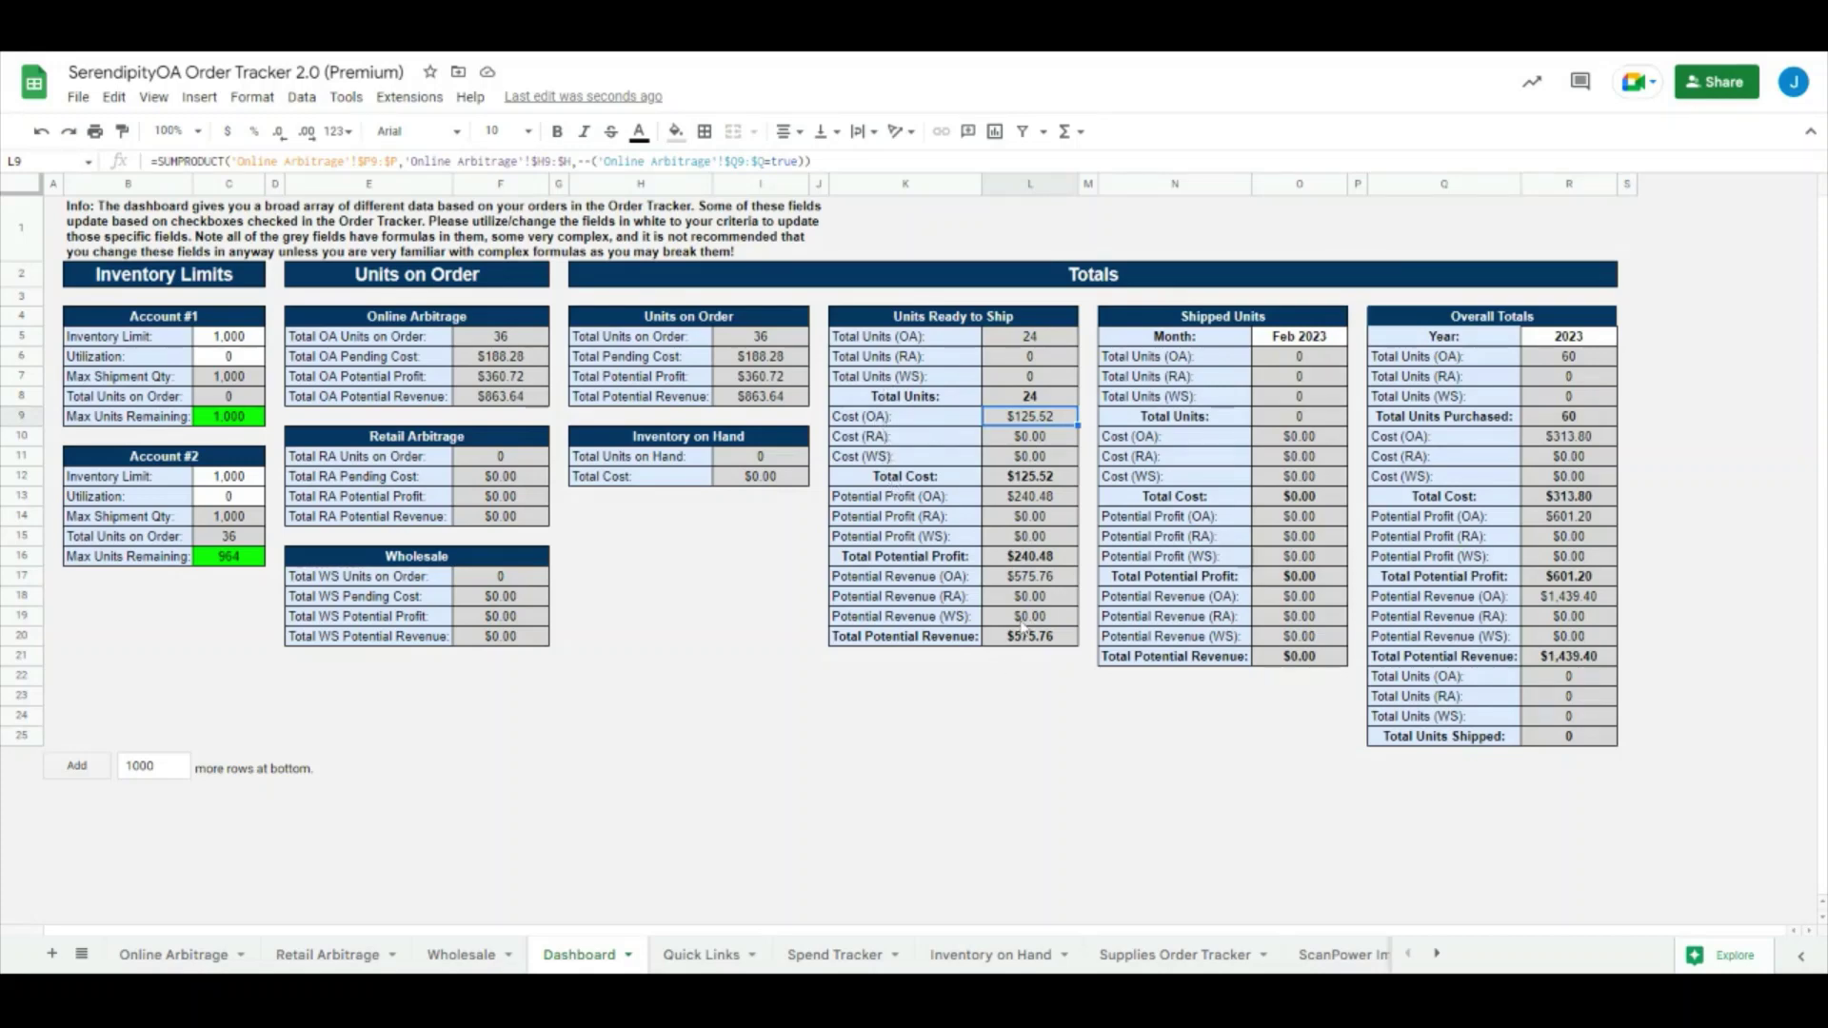
pyautogui.click(932, 522)
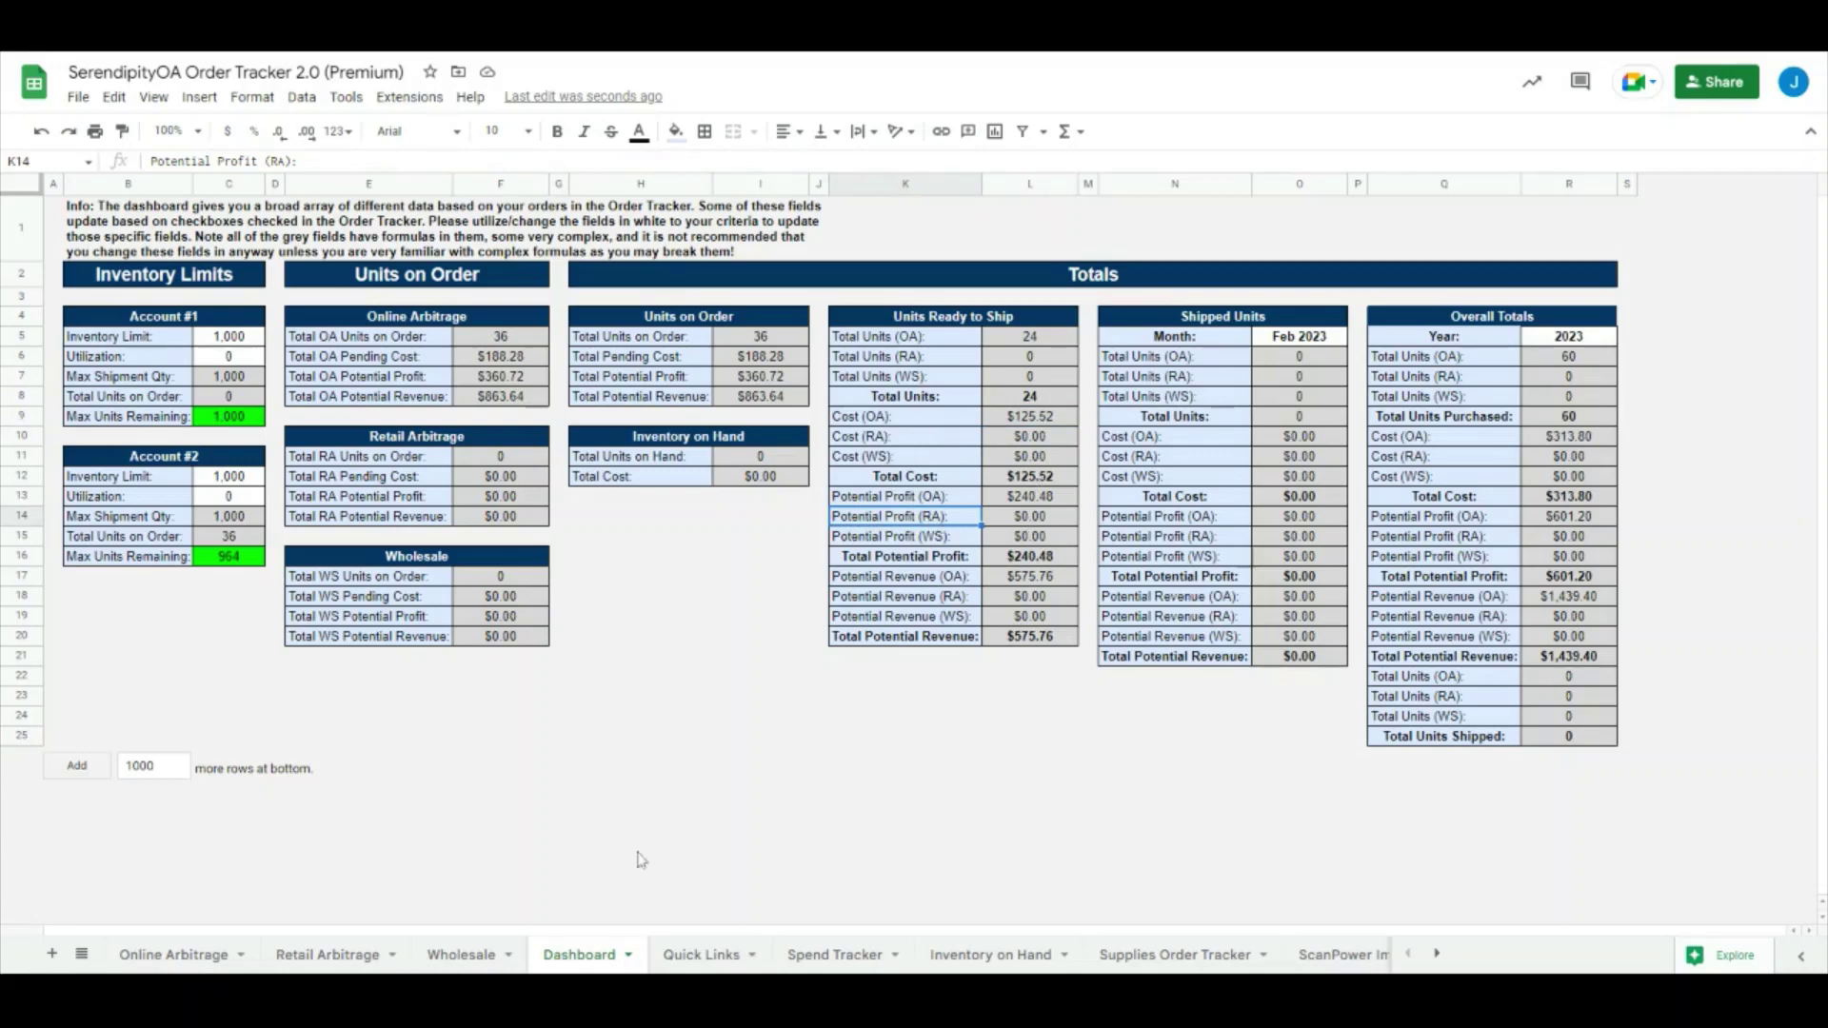
pyautogui.click(179, 954)
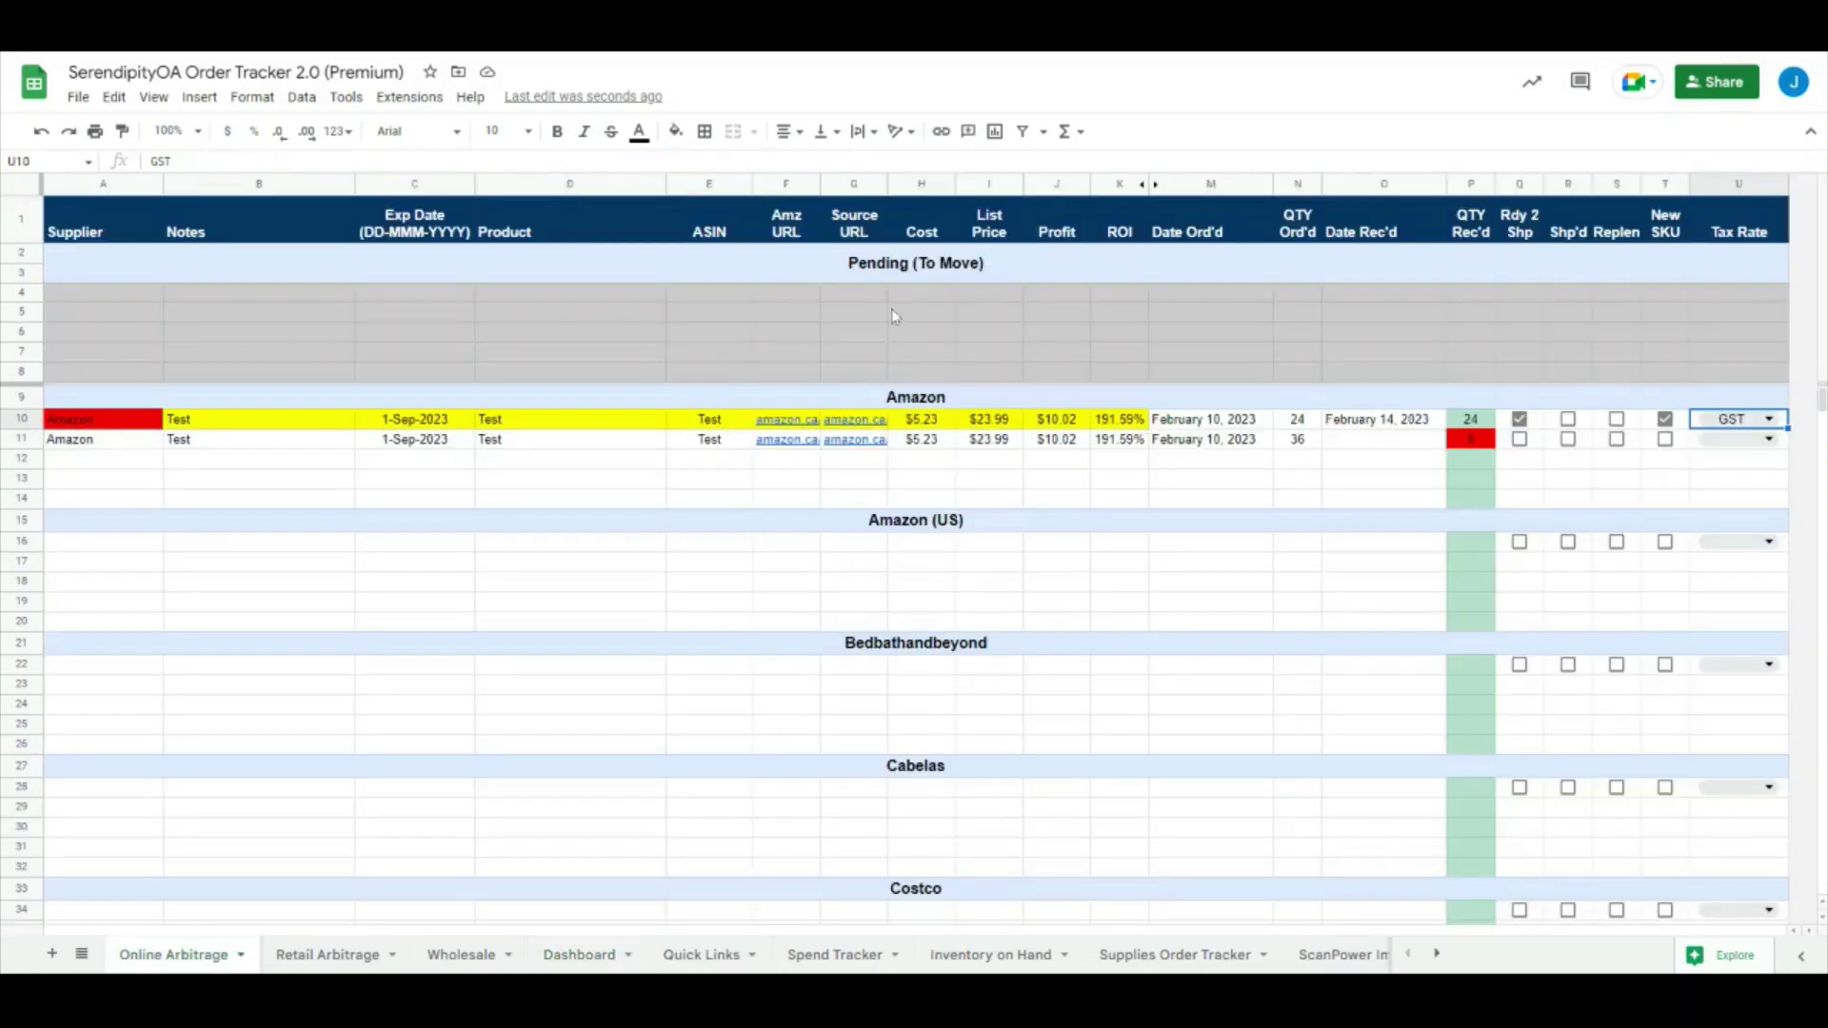
pyautogui.click(578, 954)
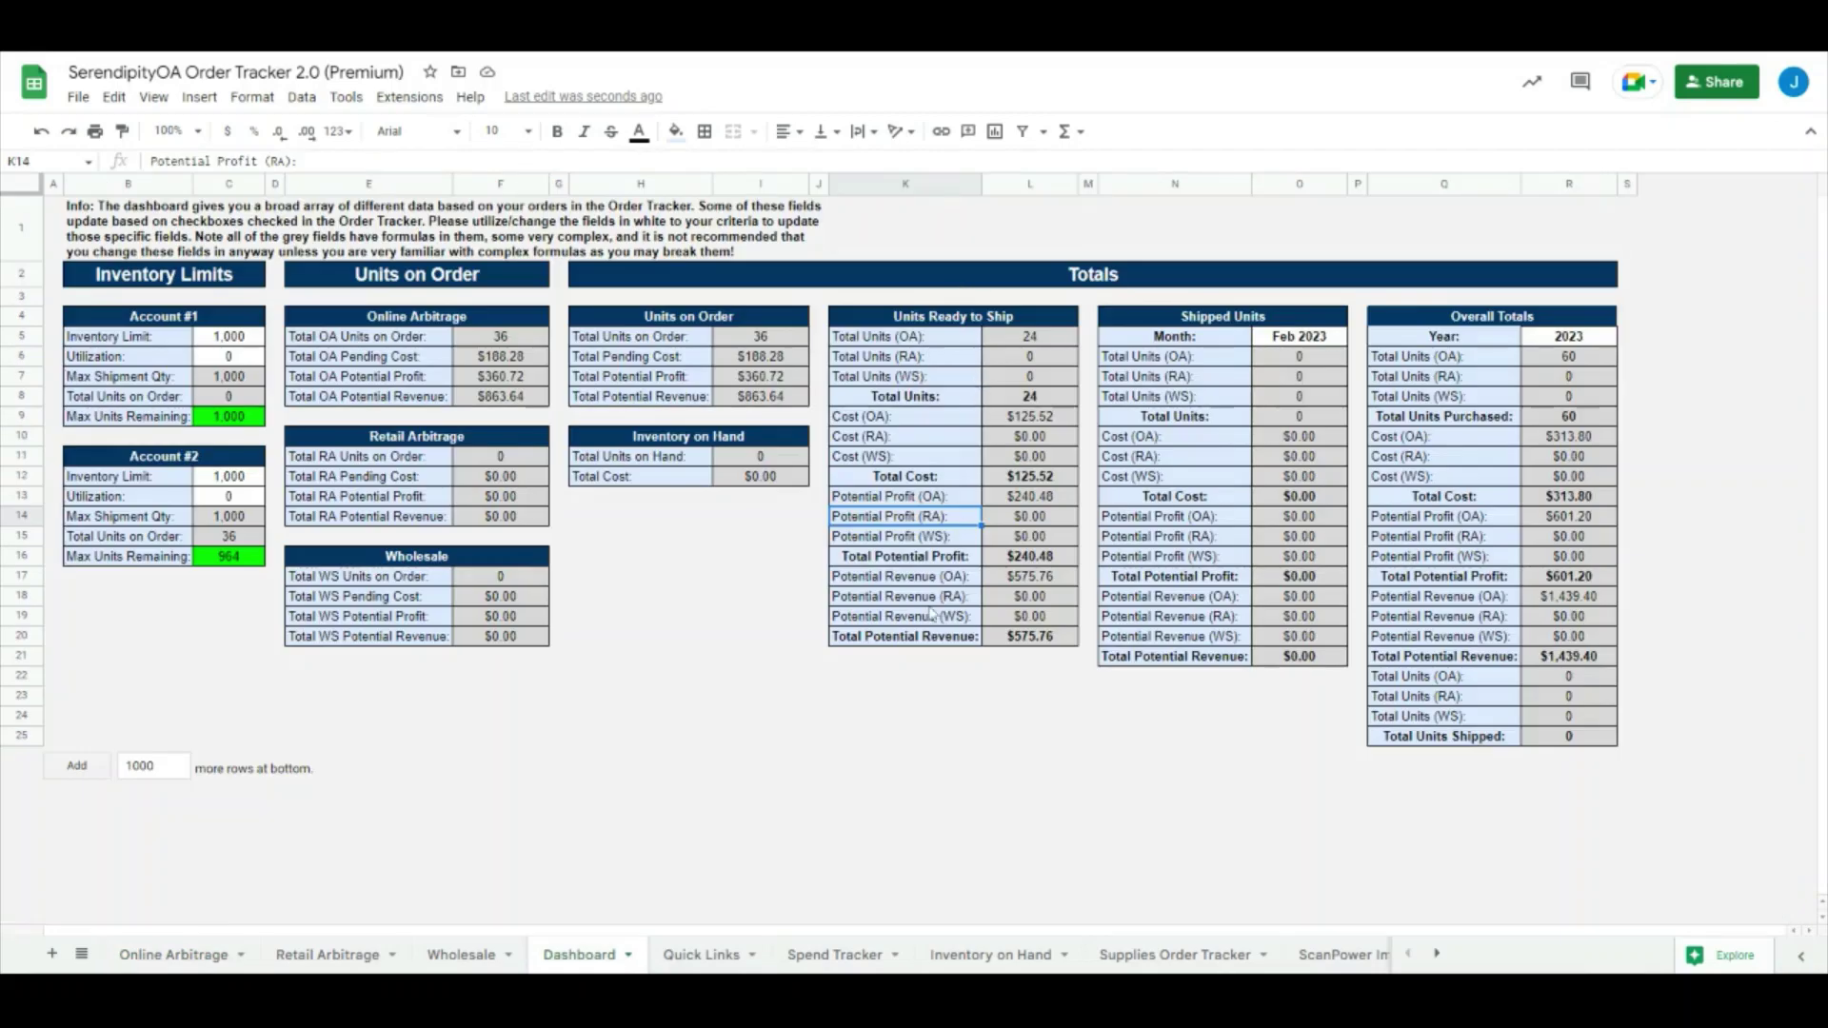
pyautogui.click(930, 598)
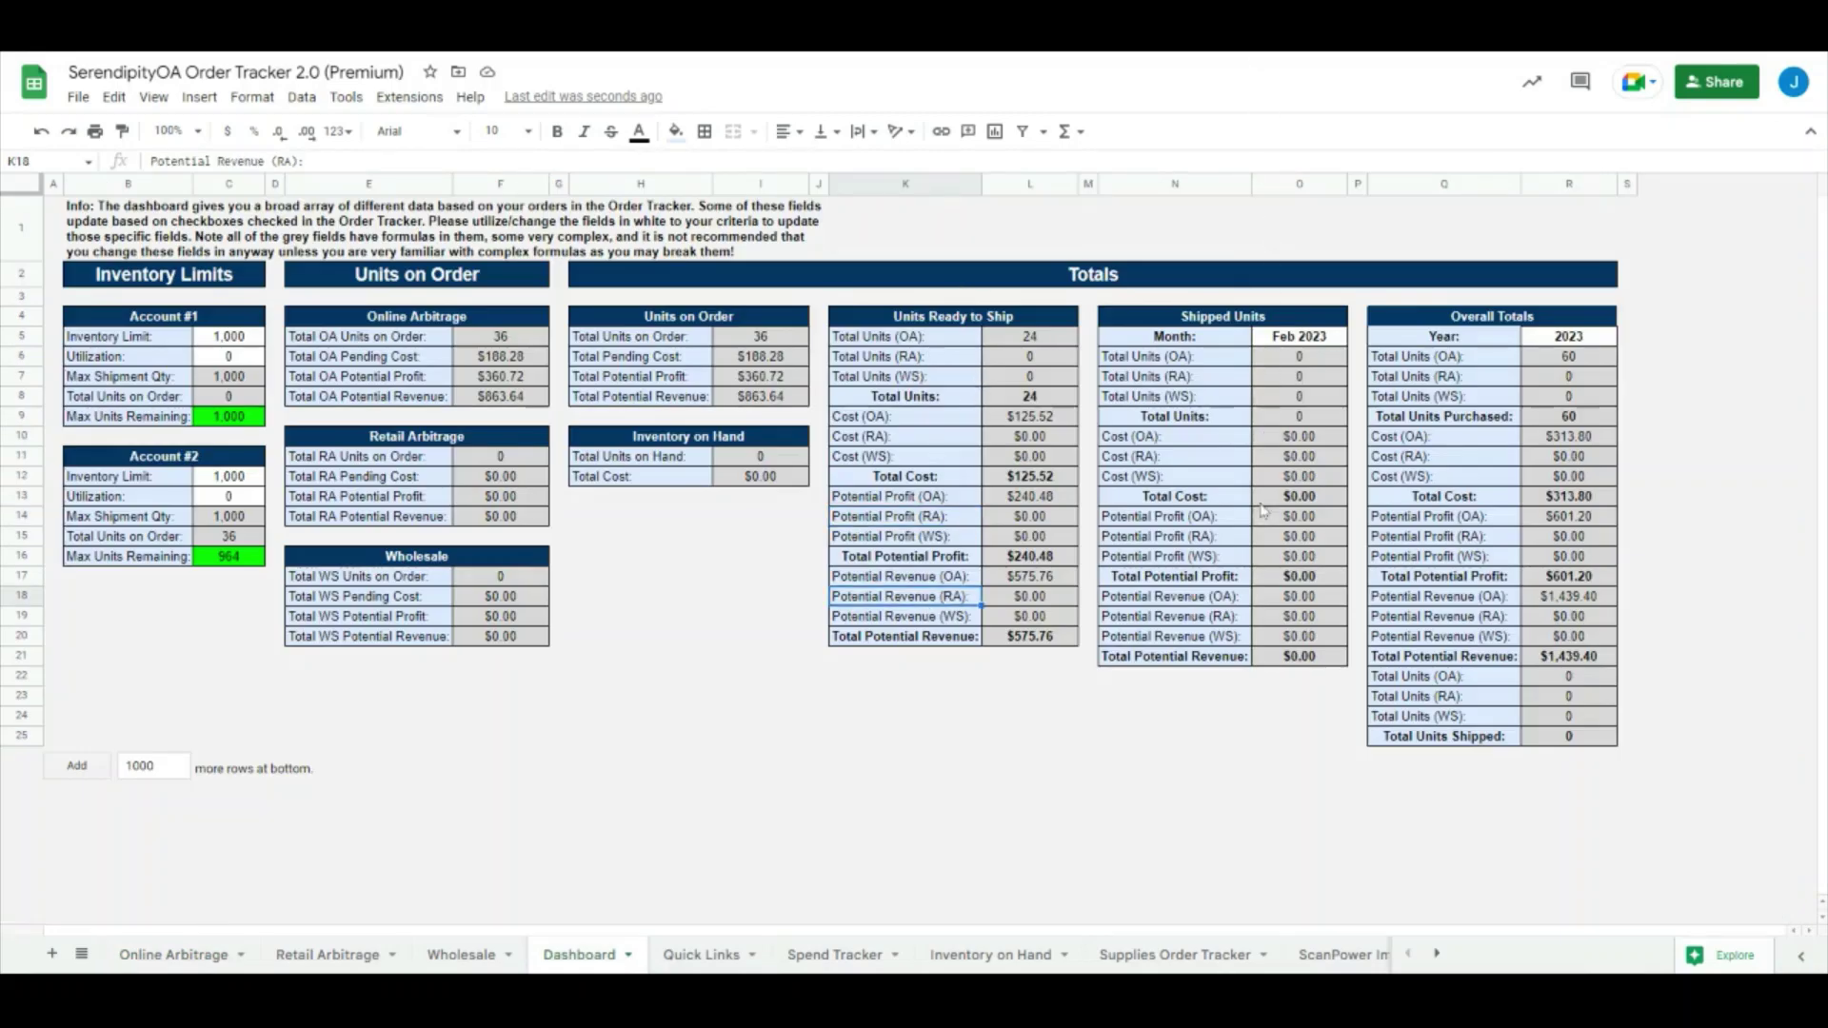
# Step: Check the Shipped Units table header, then tick Shp'd in R10 for the first Amazon order
pyautogui.click(1237, 329)
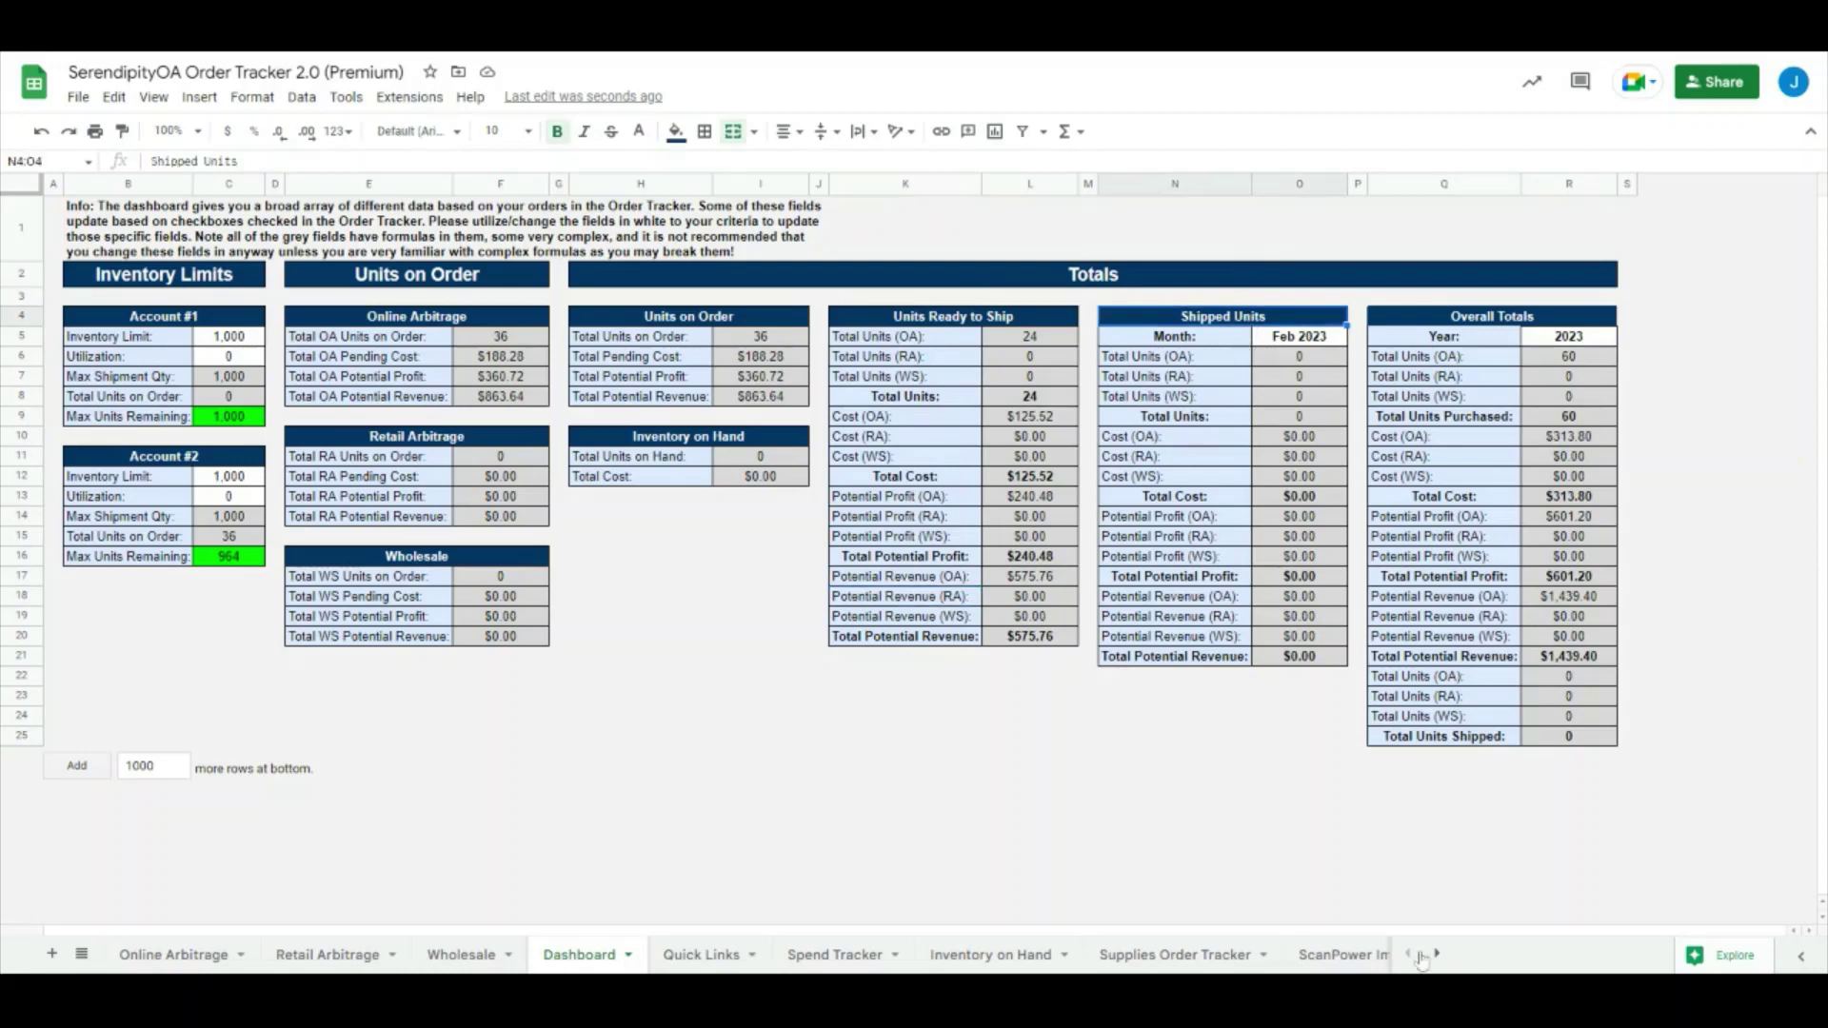
pyautogui.click(180, 957)
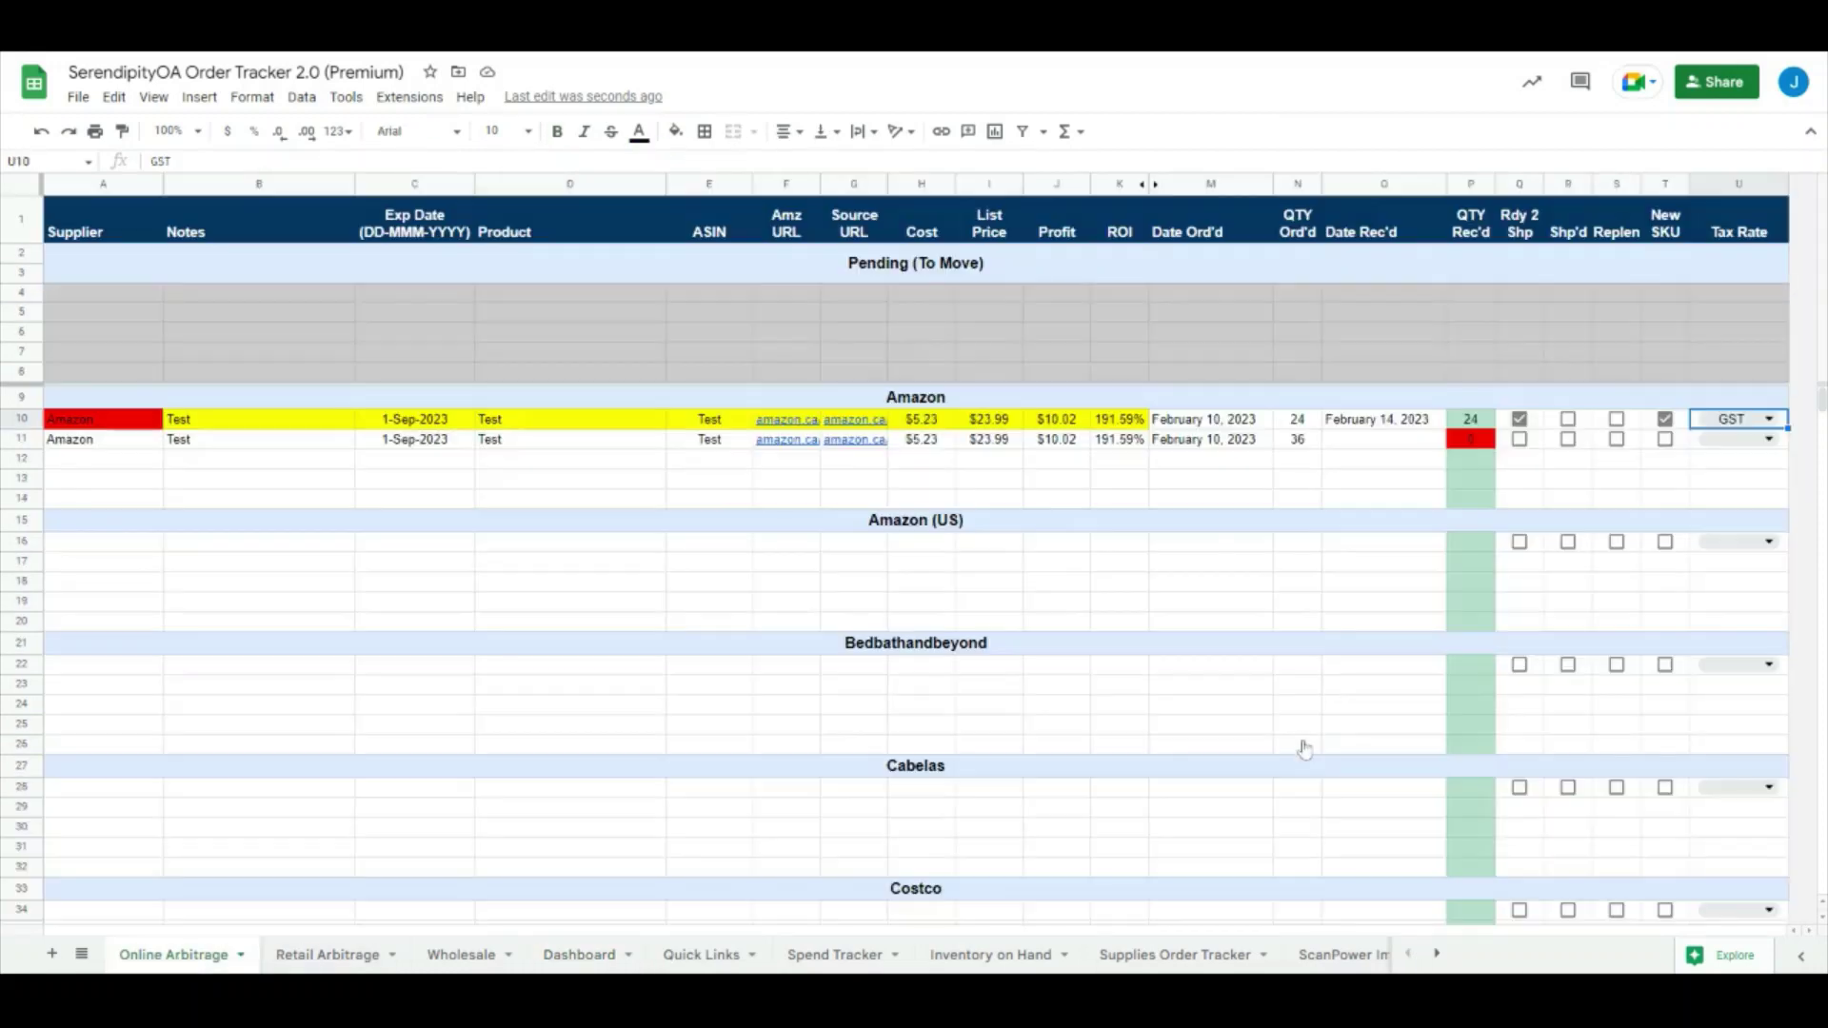
pyautogui.click(1568, 419)
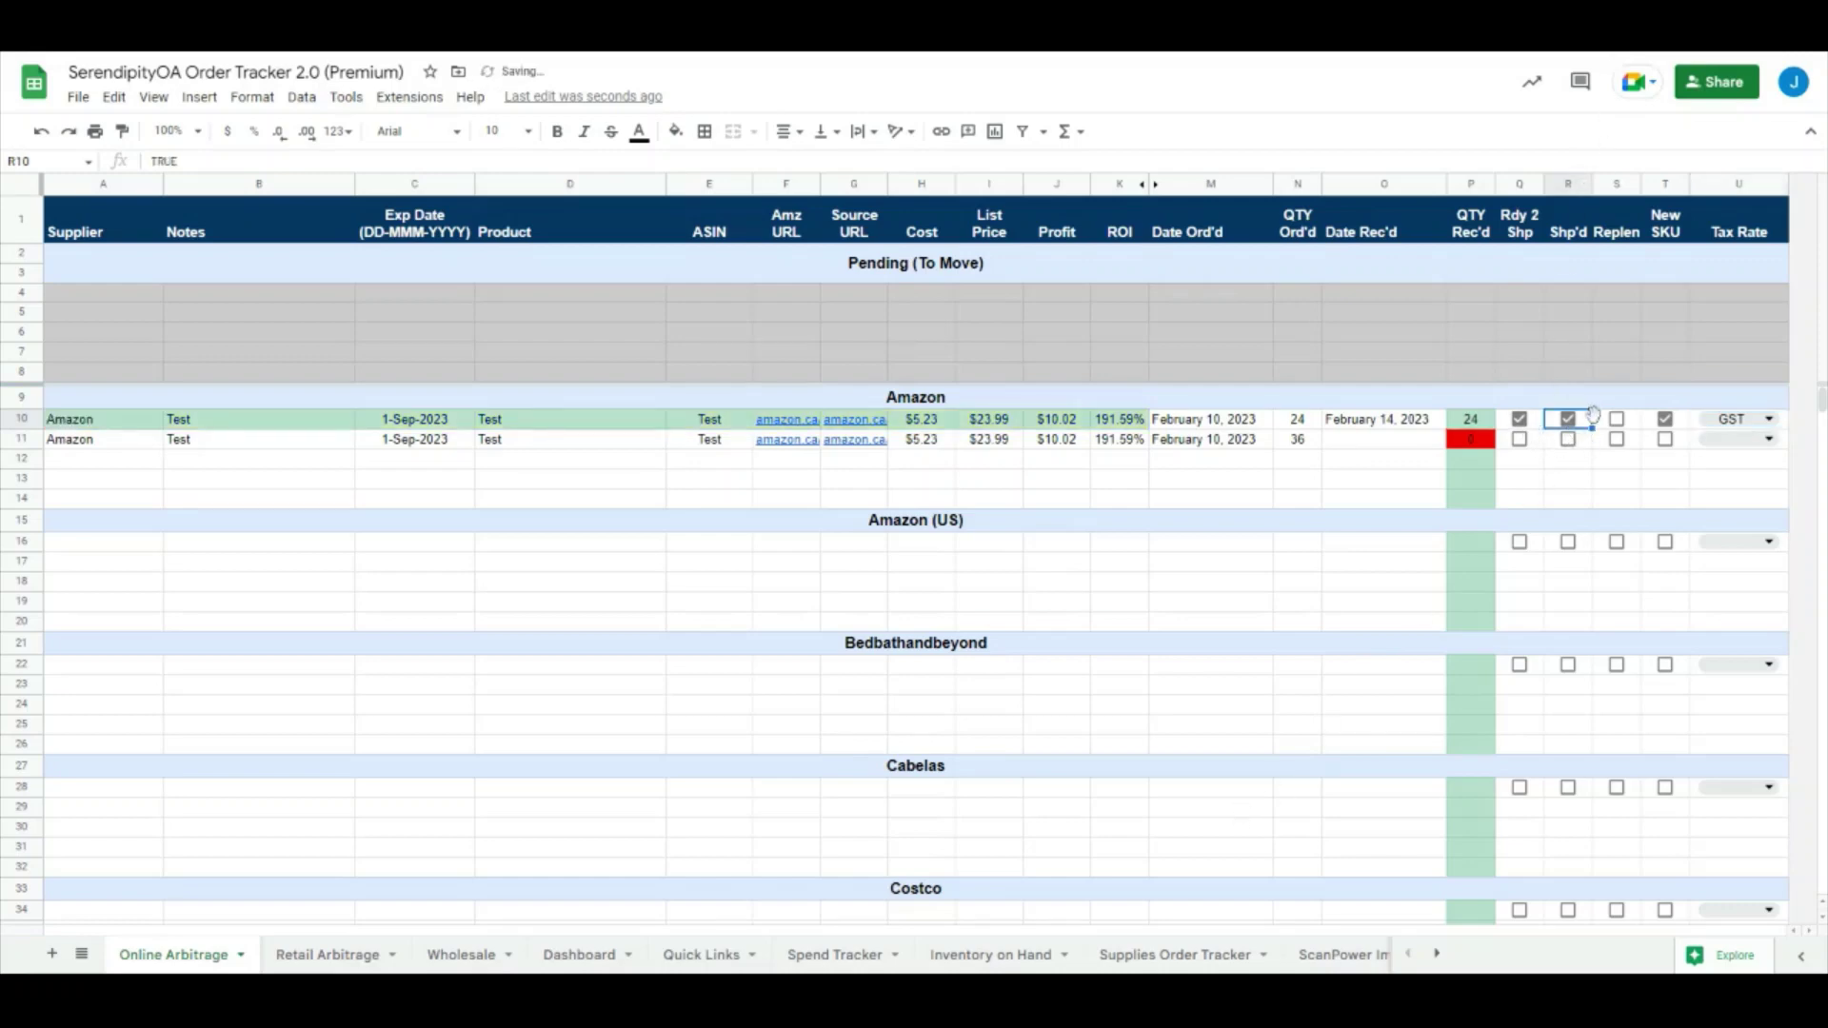
# Step: Untick Shp'd in R10 and check the effect on the Dashboard
pyautogui.click(1569, 419)
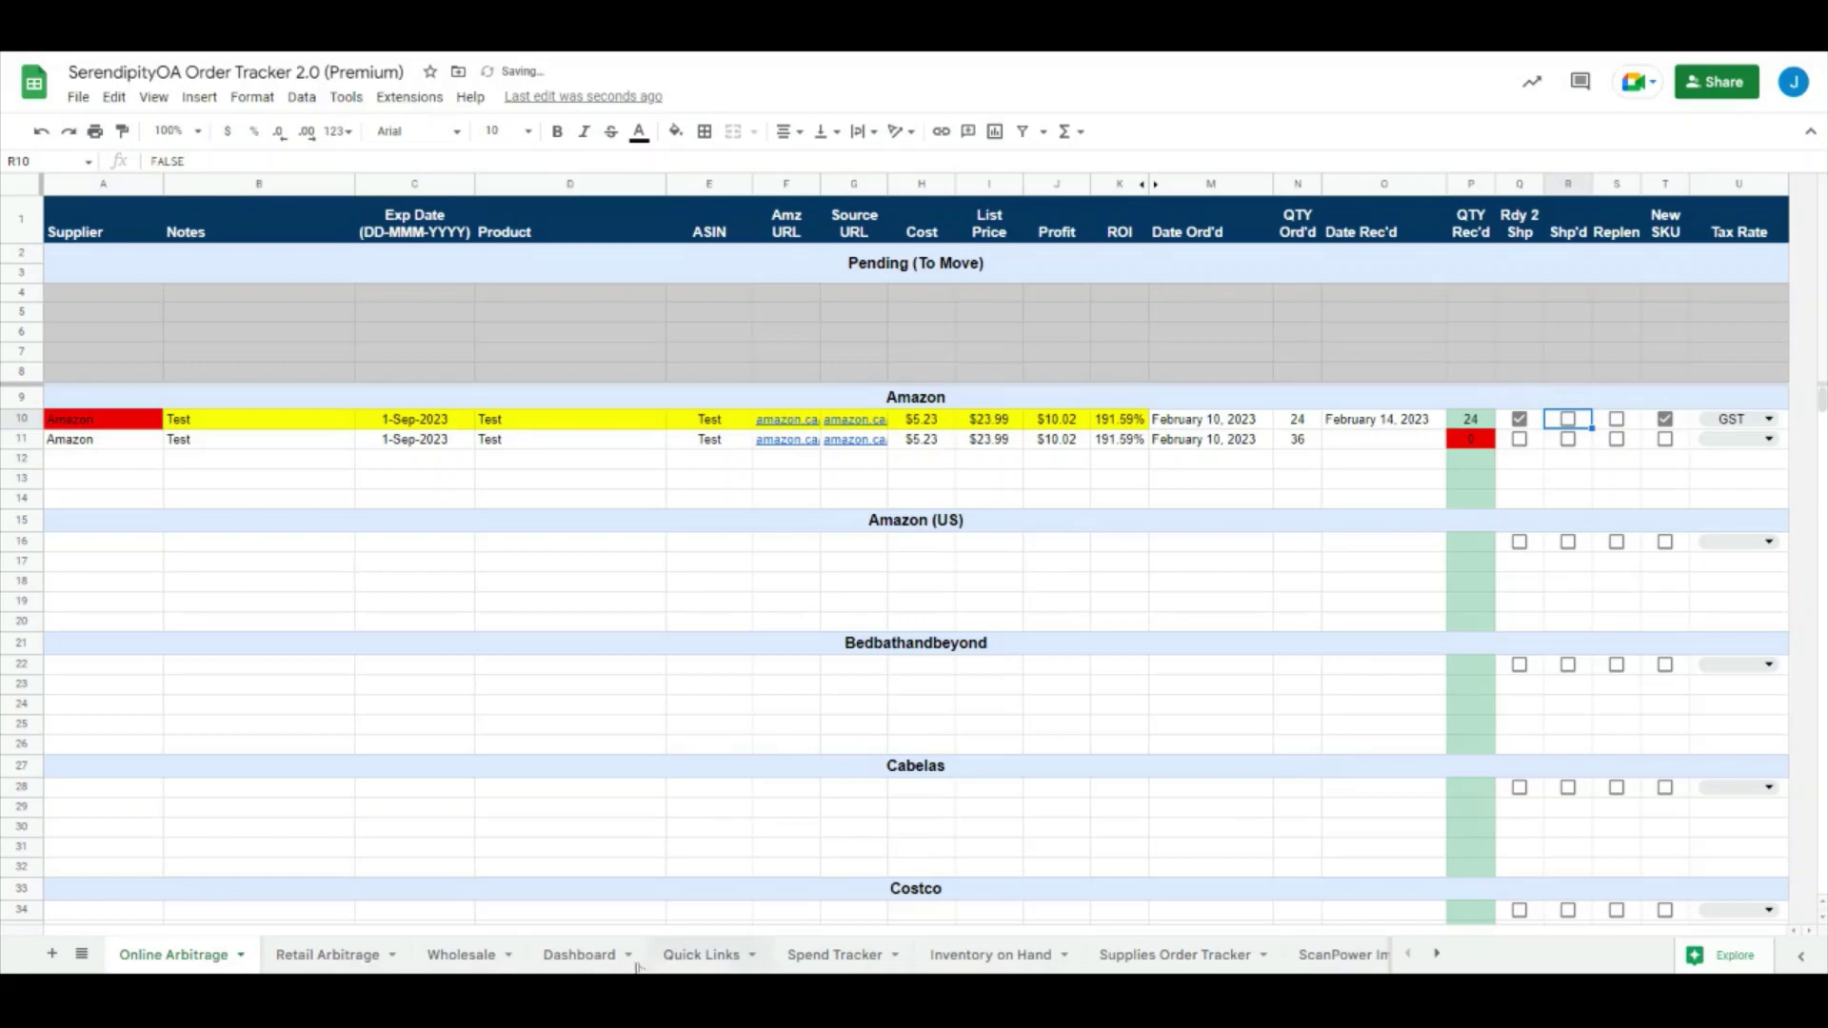
pyautogui.click(580, 955)
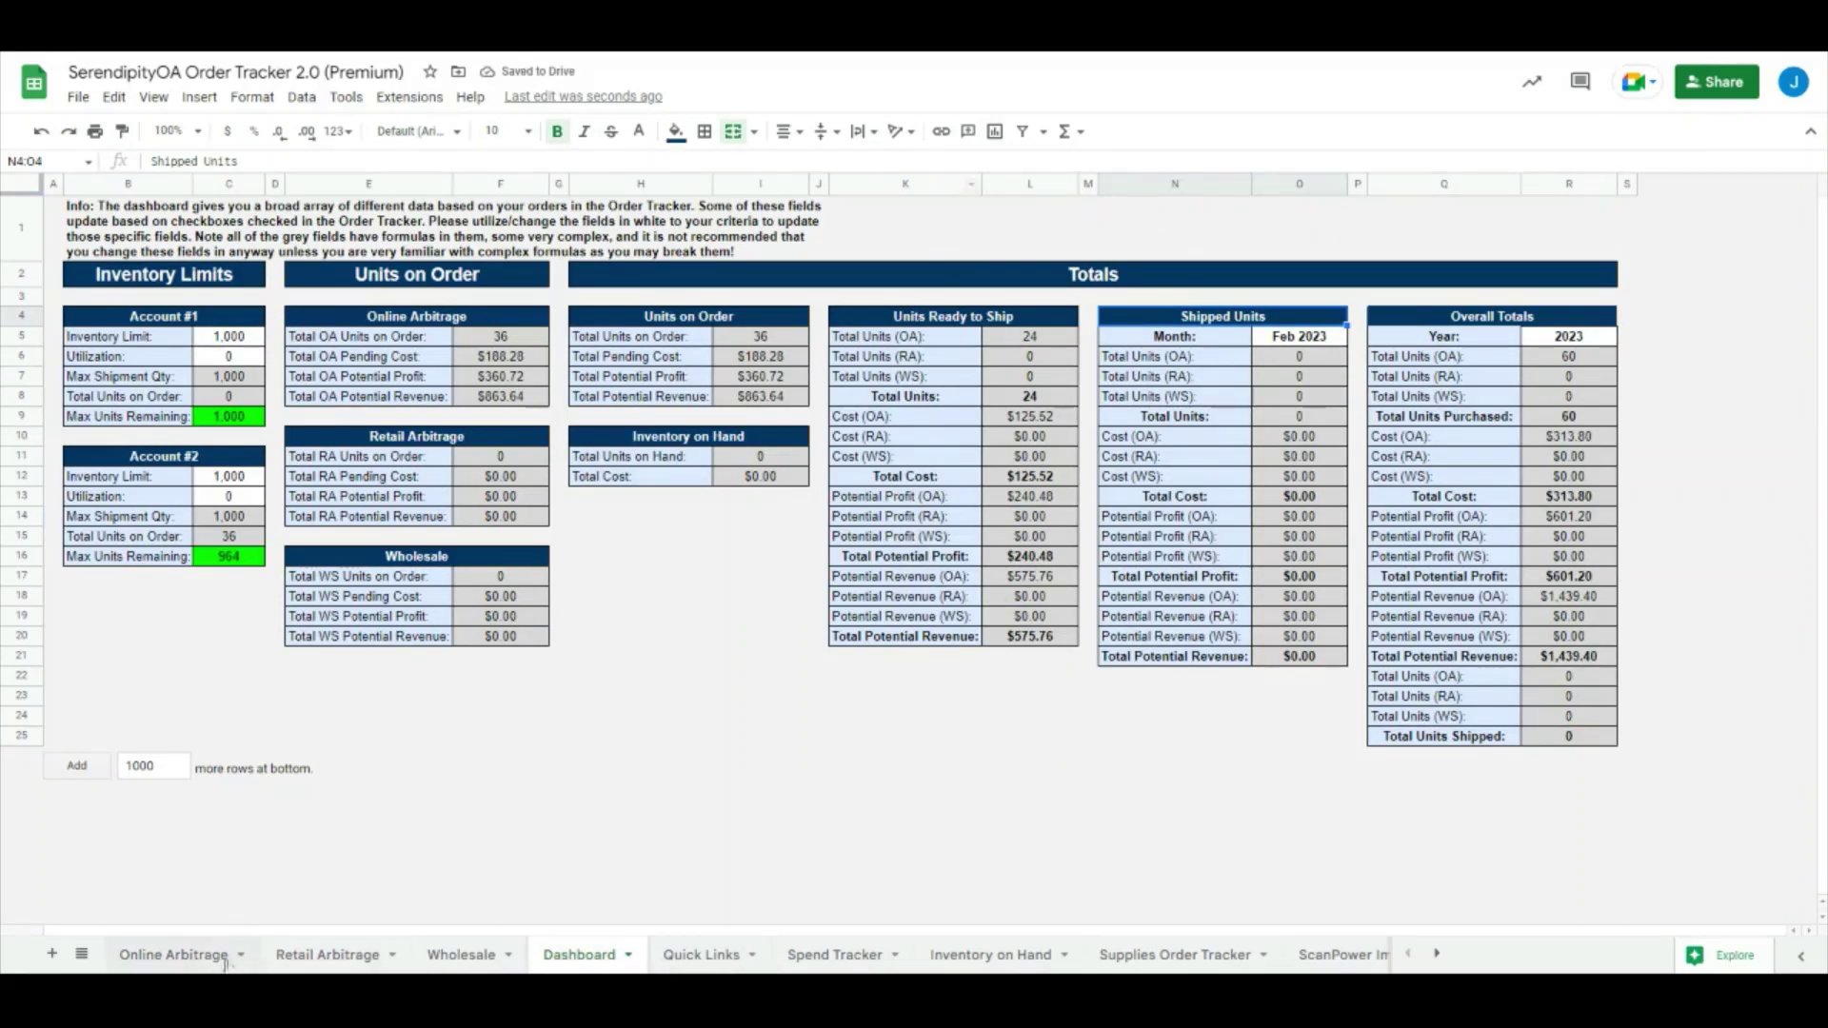
pyautogui.click(190, 959)
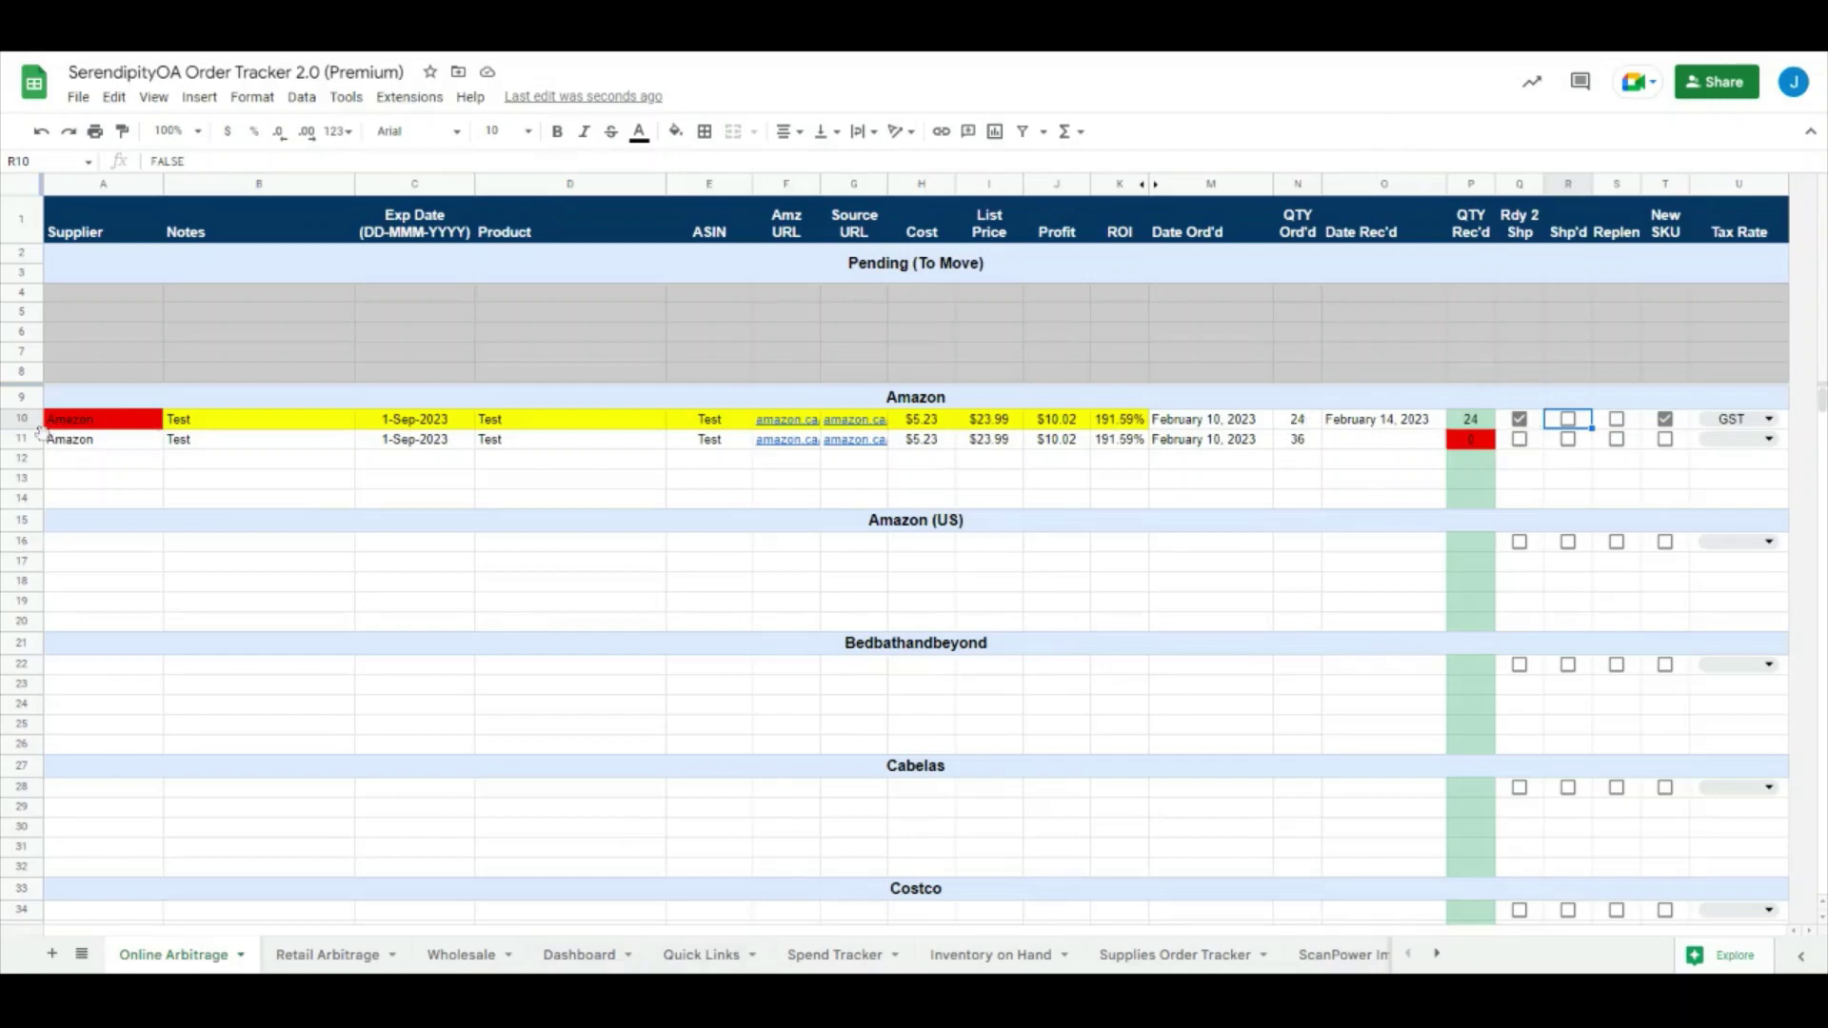
# Step: Review row 10's quantity and cost, then the Dashboard's OA units-ready-to-ship formula
pyautogui.click(34, 421)
pyautogui.click(1119, 480)
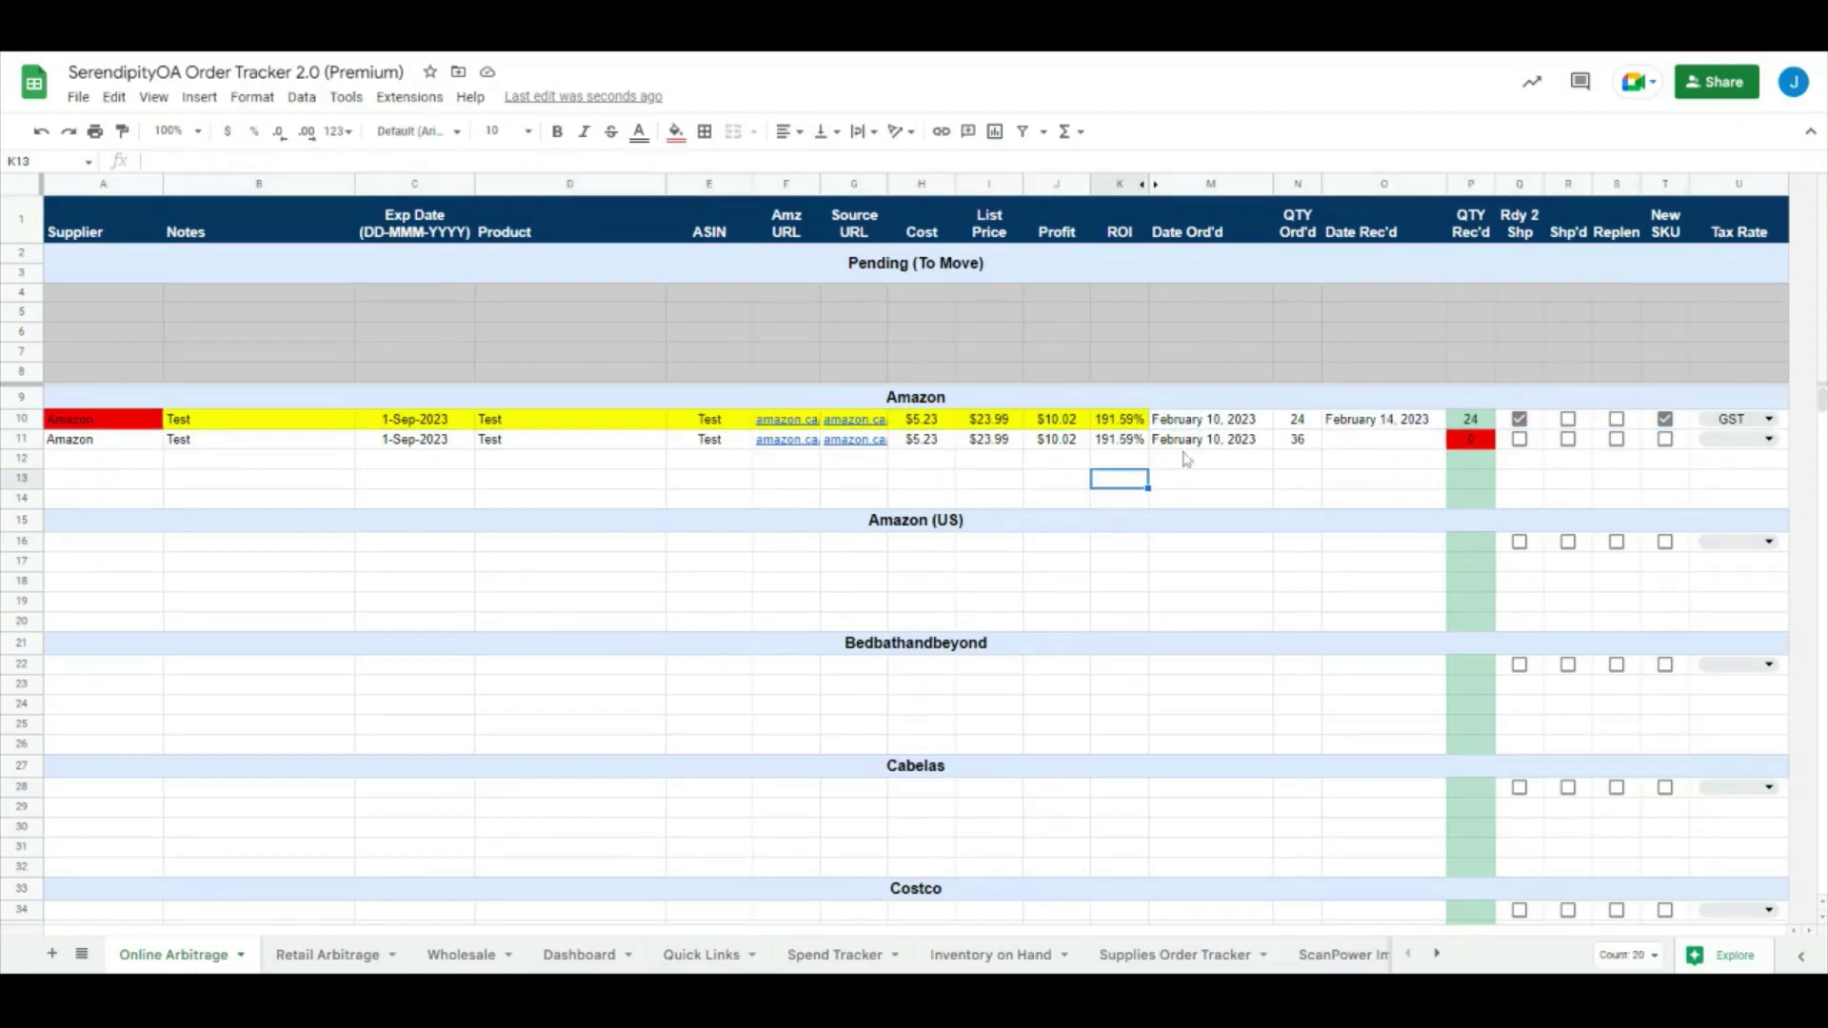
pyautogui.click(1298, 423)
pyautogui.click(930, 429)
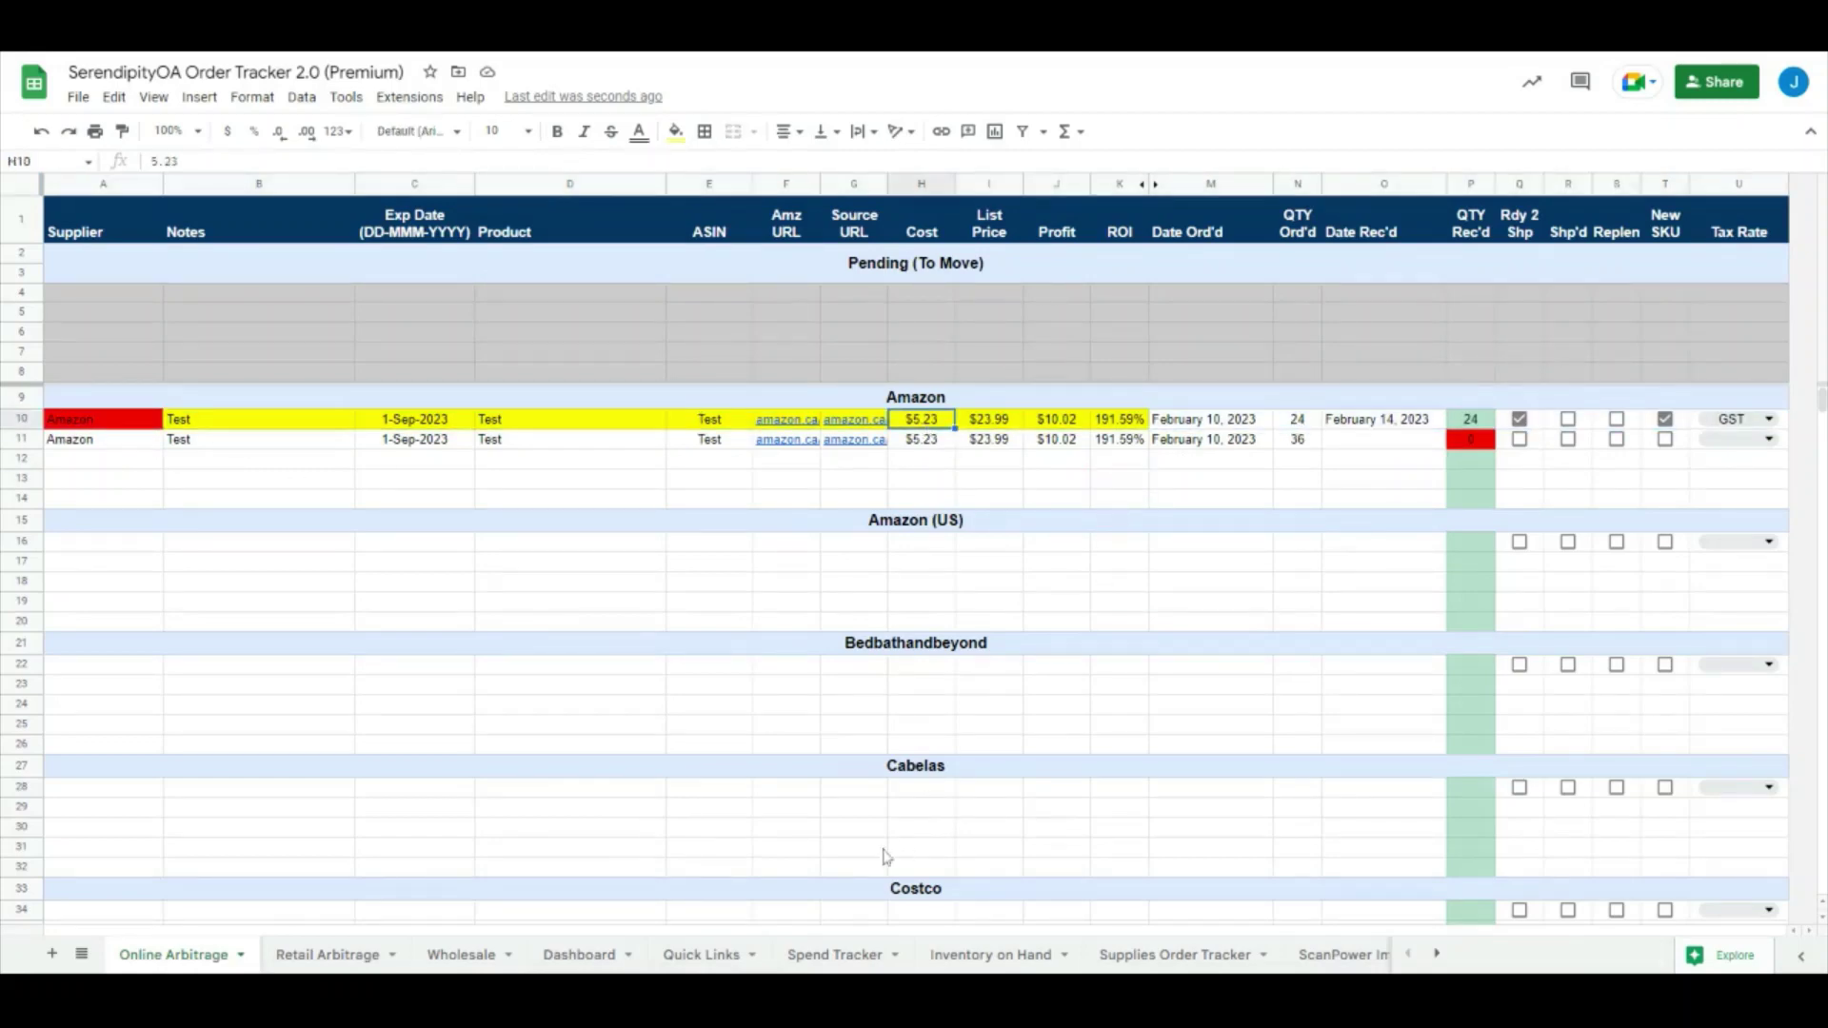
pyautogui.click(581, 956)
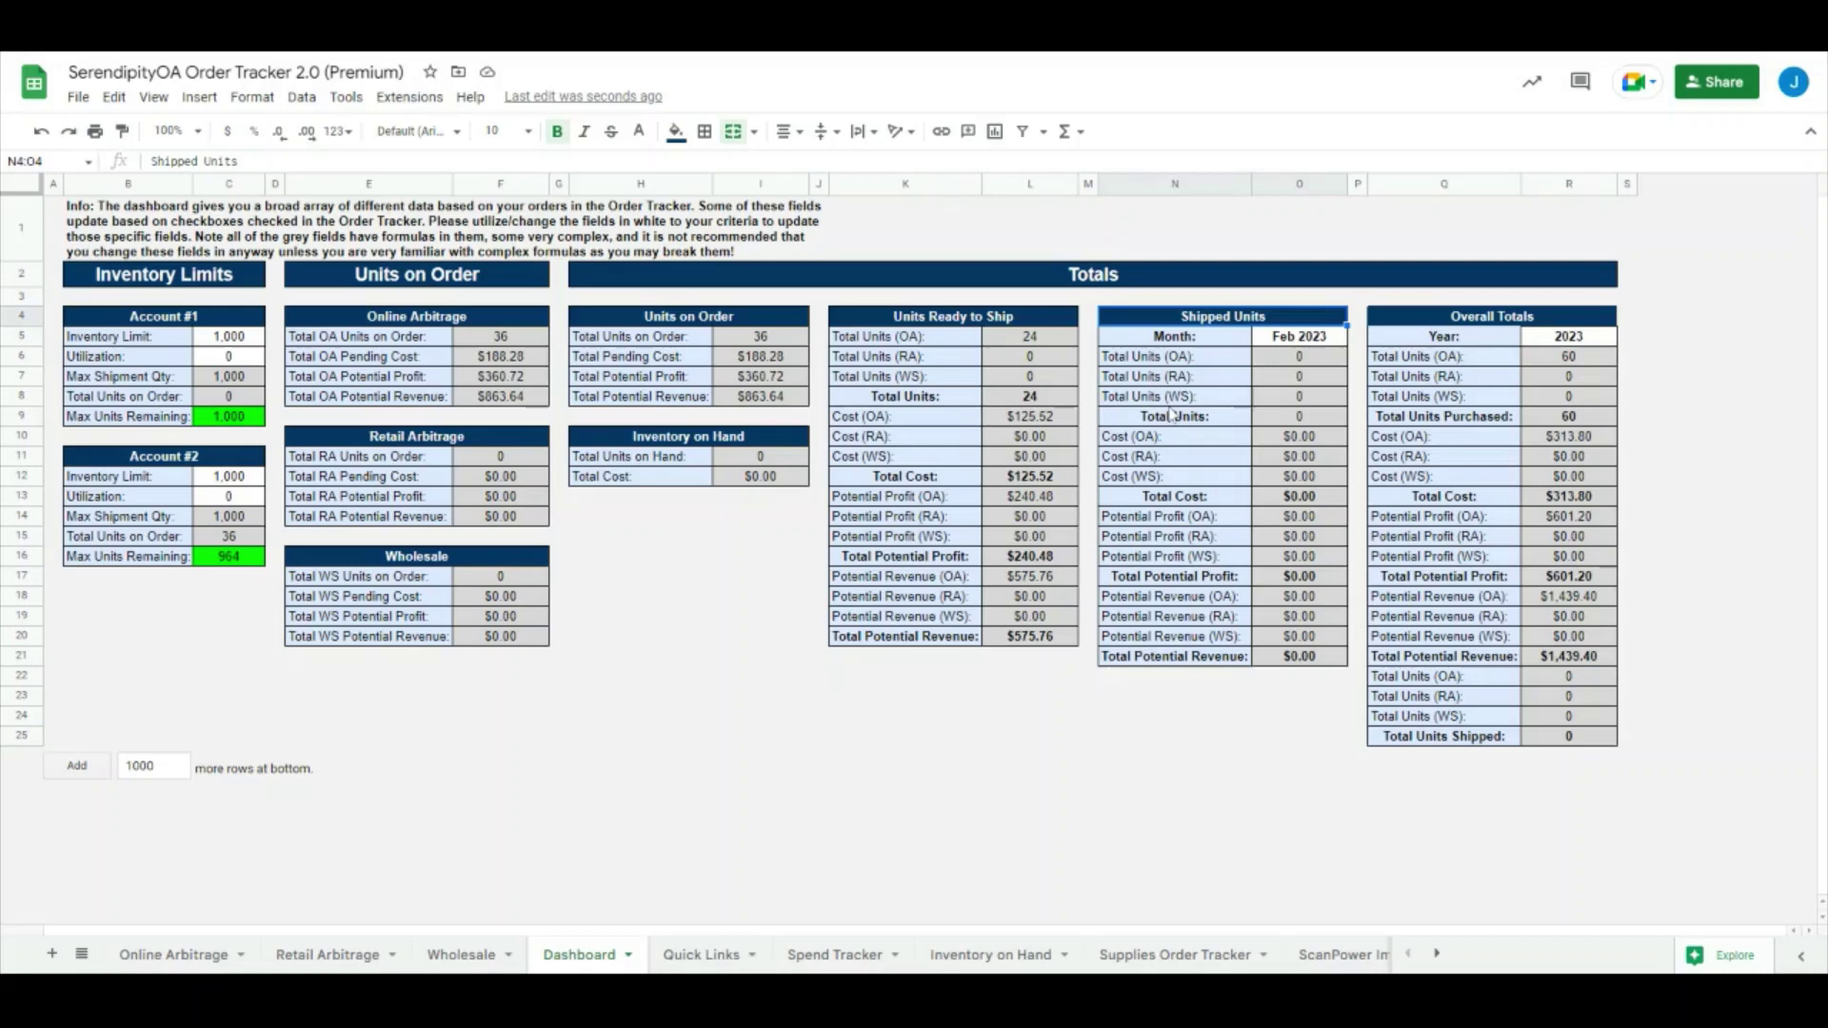
pyautogui.click(1038, 342)
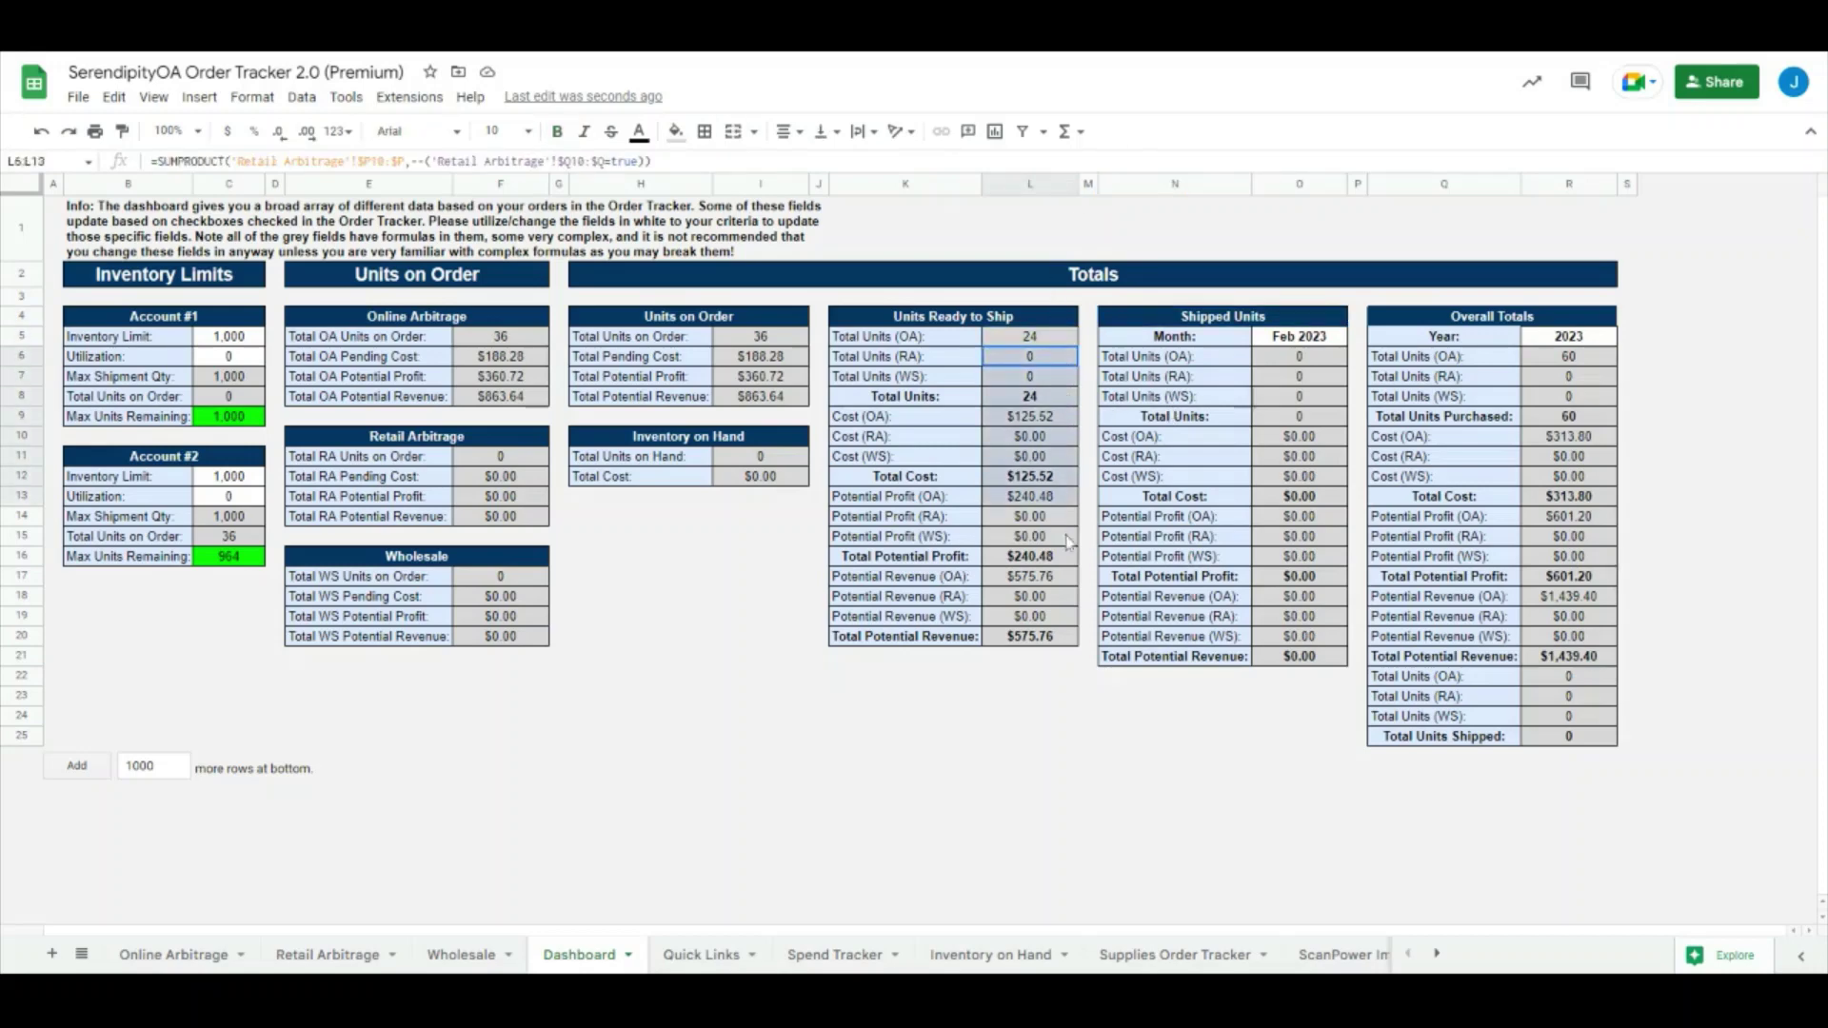
pyautogui.moveTo(1088, 736); pyautogui.dragTo(1088, 316)
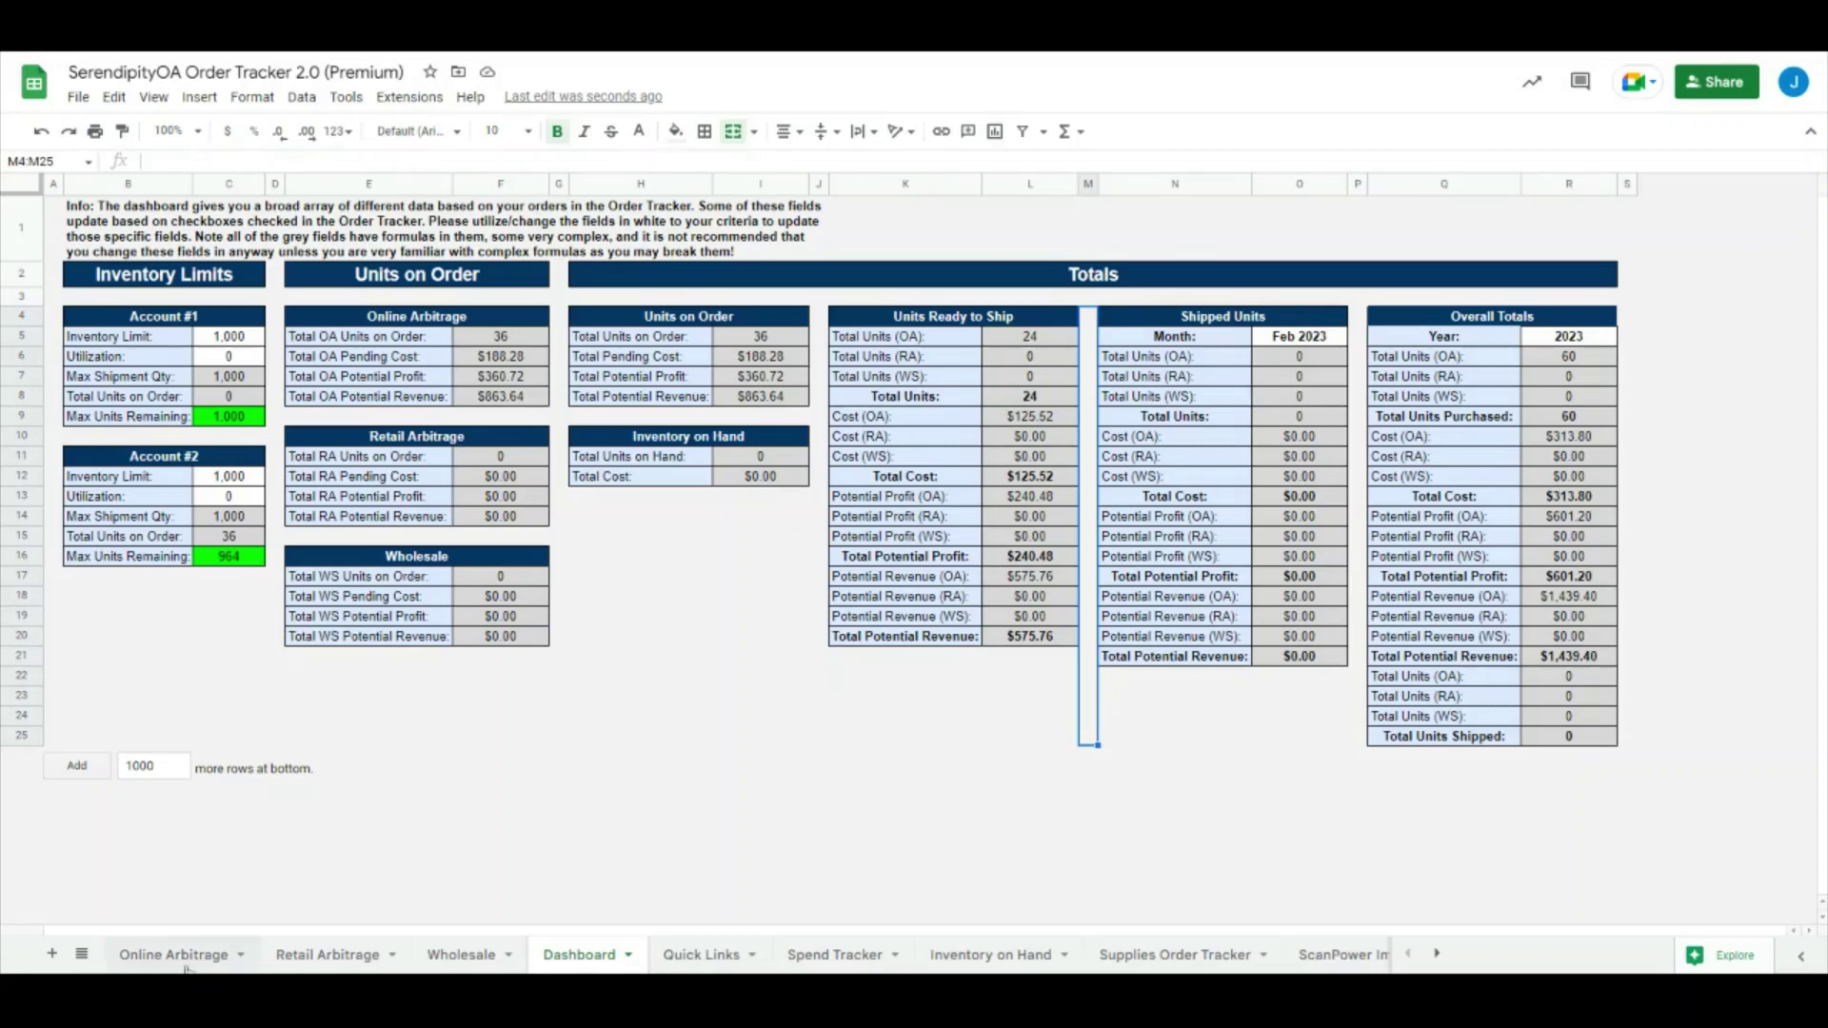
pyautogui.hotkey('ctrl', 'shift', 'pageup')
pyautogui.hotkey('ctrl', 'shift', 'pageup')
pyautogui.hotkey('ctrl', 'shift', 'pageup')
# Step: Enter February 14 as the received date in O11 for the 36-unit Amazon order
pyautogui.click(1262, 481)
pyautogui.click(1304, 448)
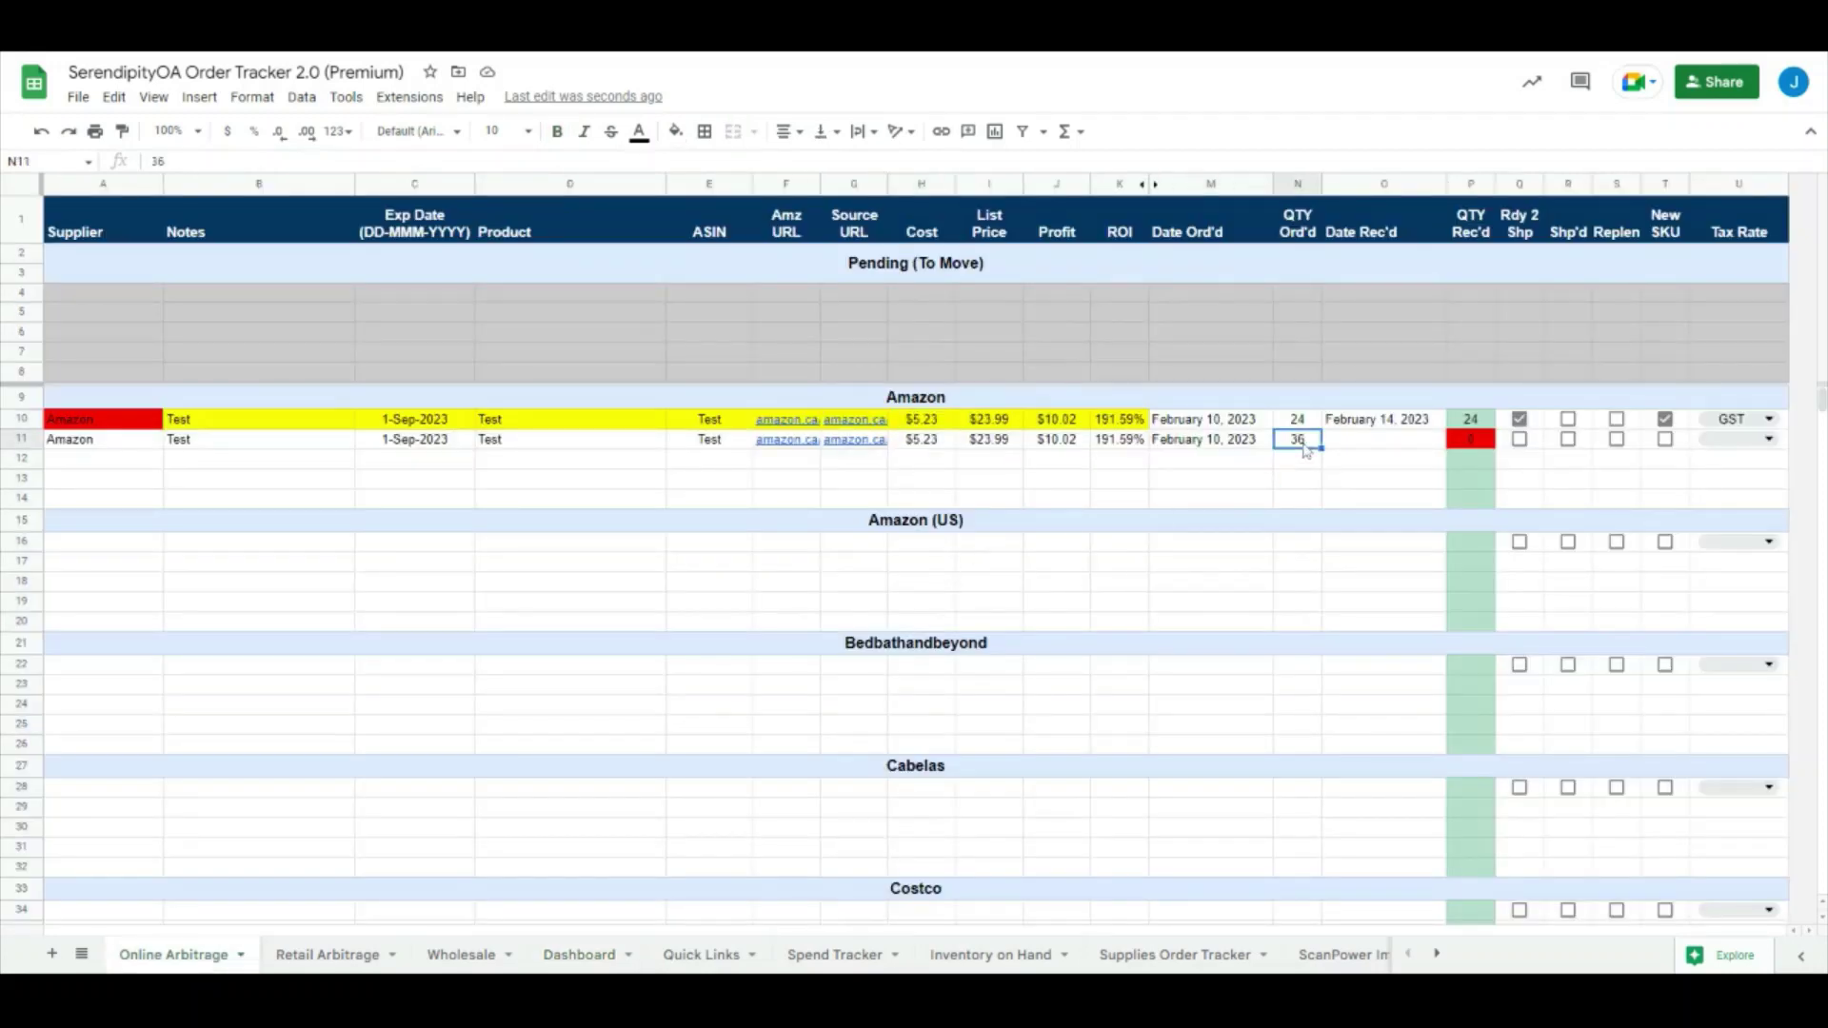
pyautogui.click(1373, 459)
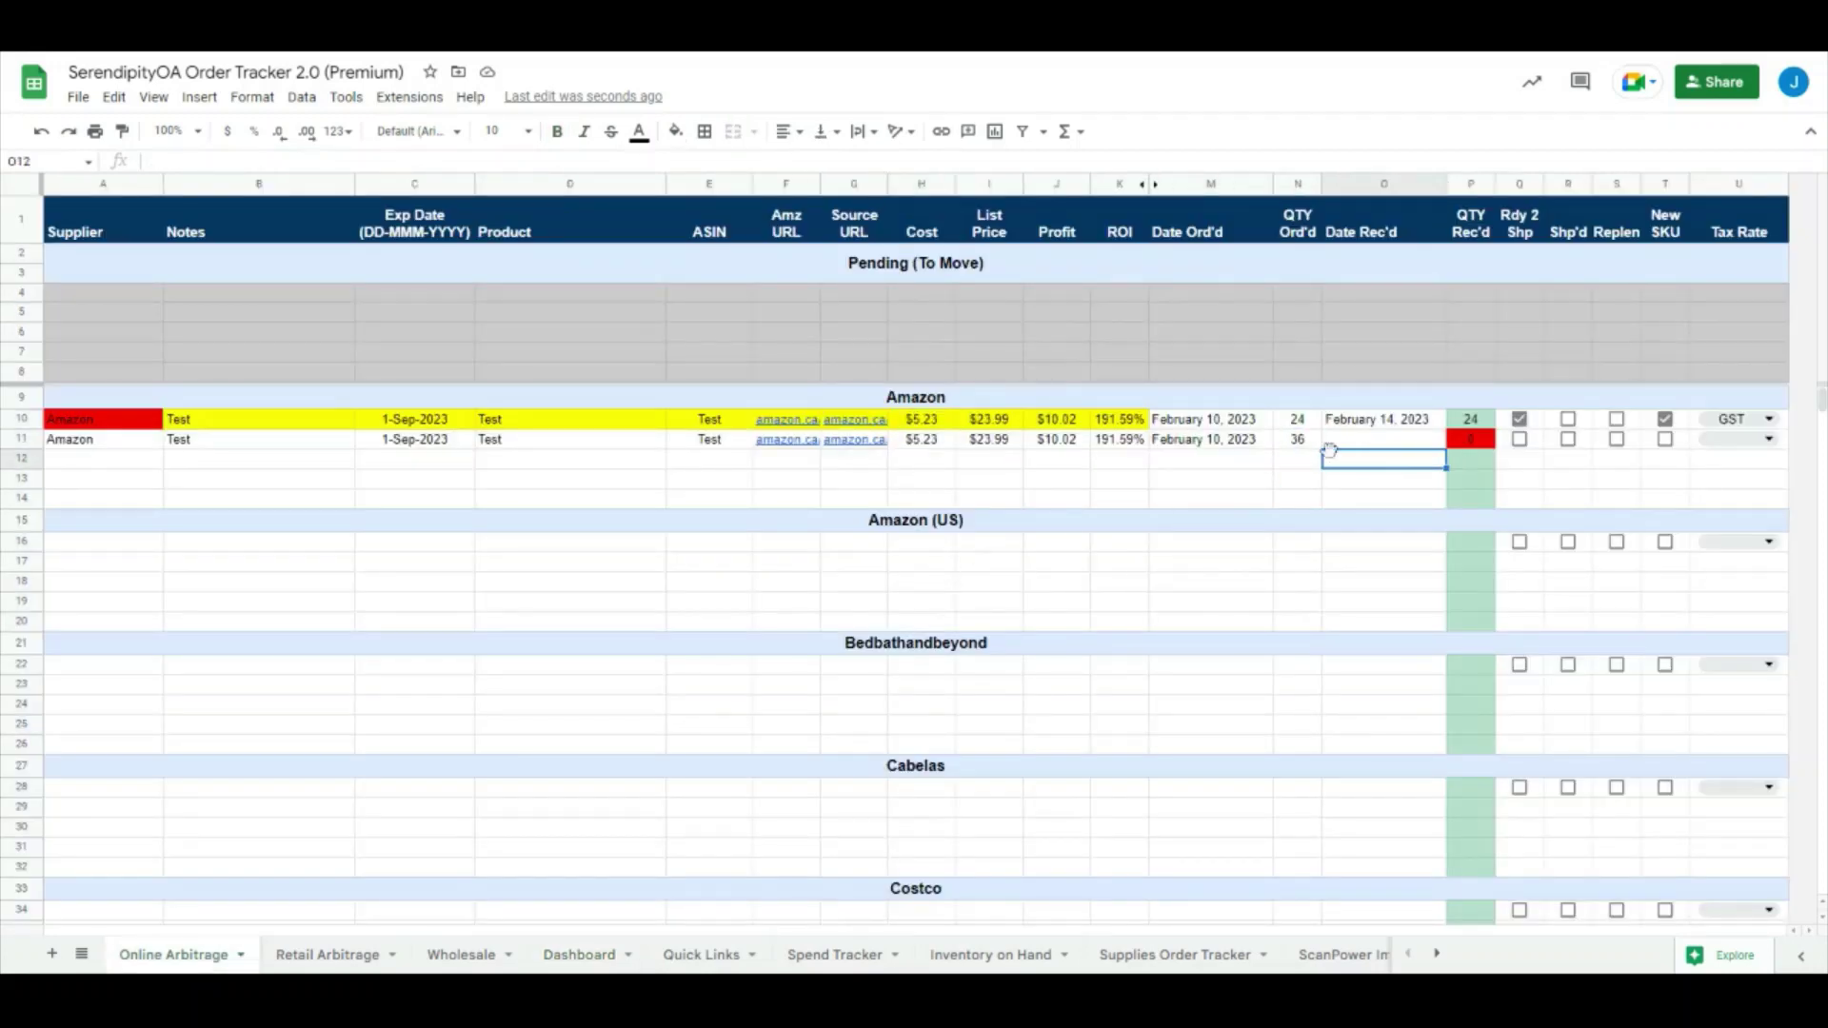
pyautogui.click(1364, 444)
pyautogui.write('February 14')
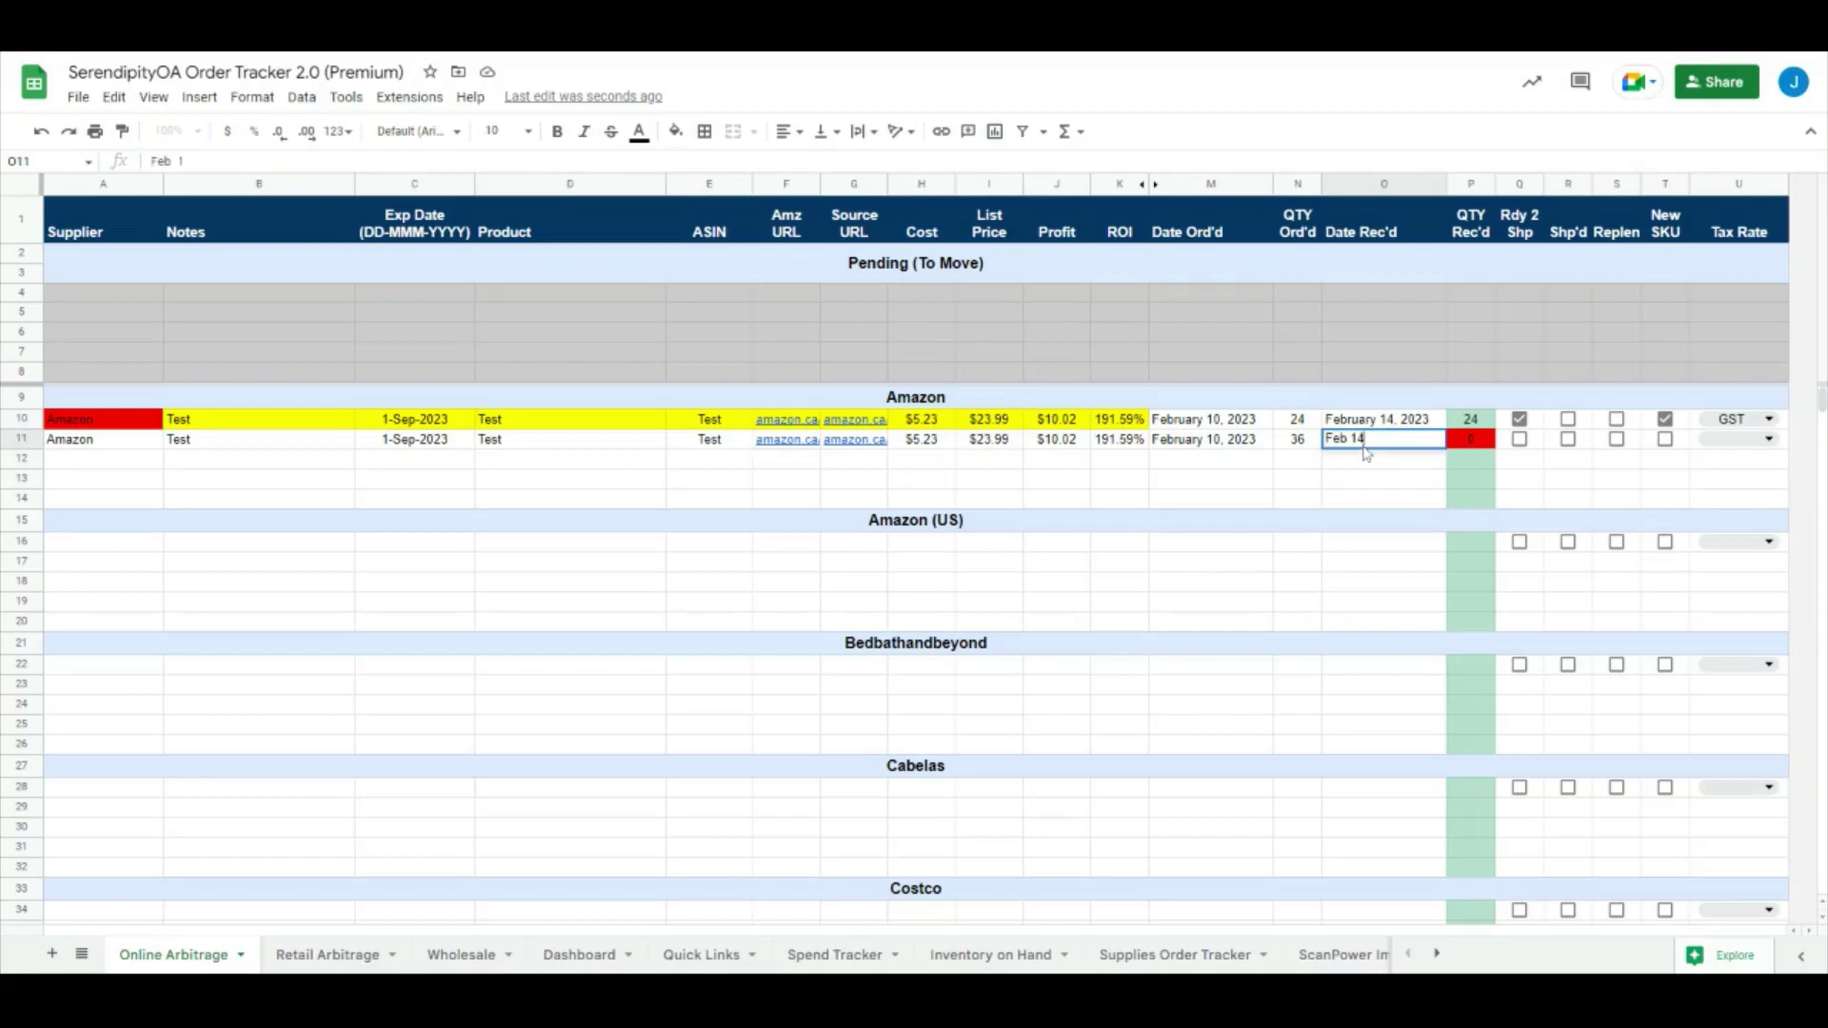
pyautogui.press('Tab')
# Step: Tick Rdy 2 Shp in Q11 and check the updated Dashboard totals
pyautogui.click(1519, 439)
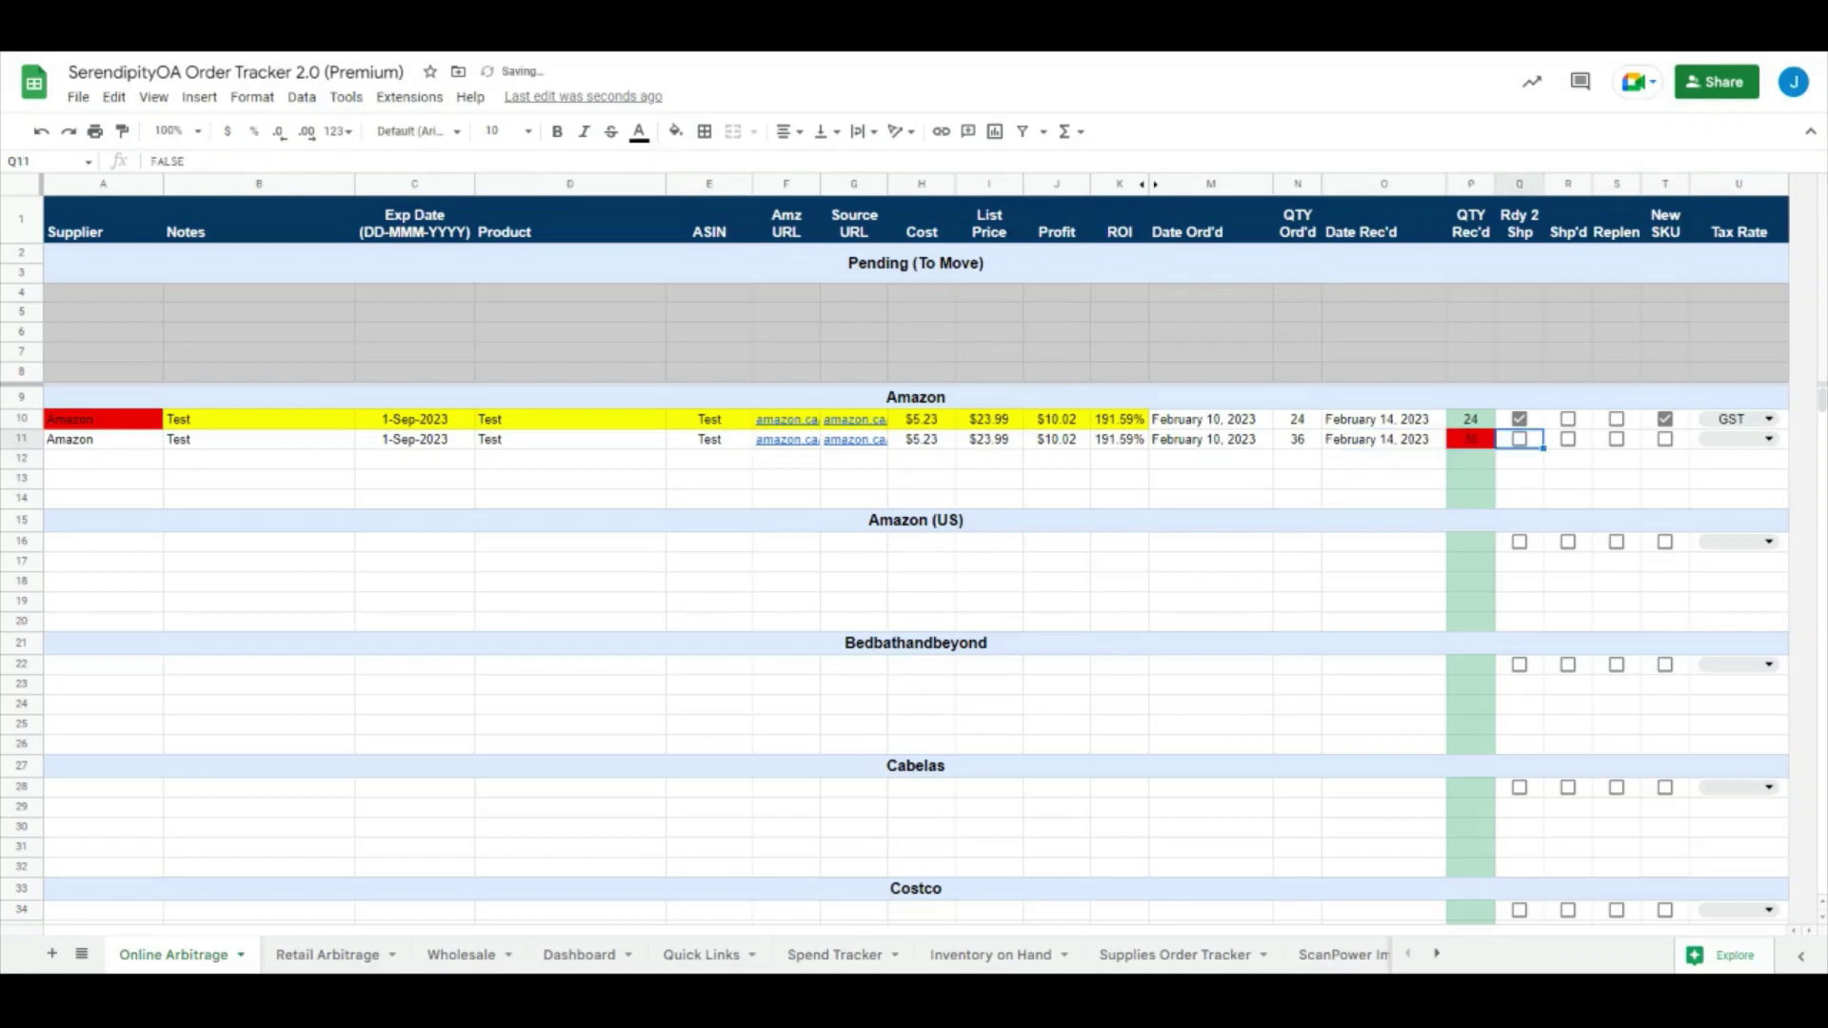
pyautogui.click(1520, 439)
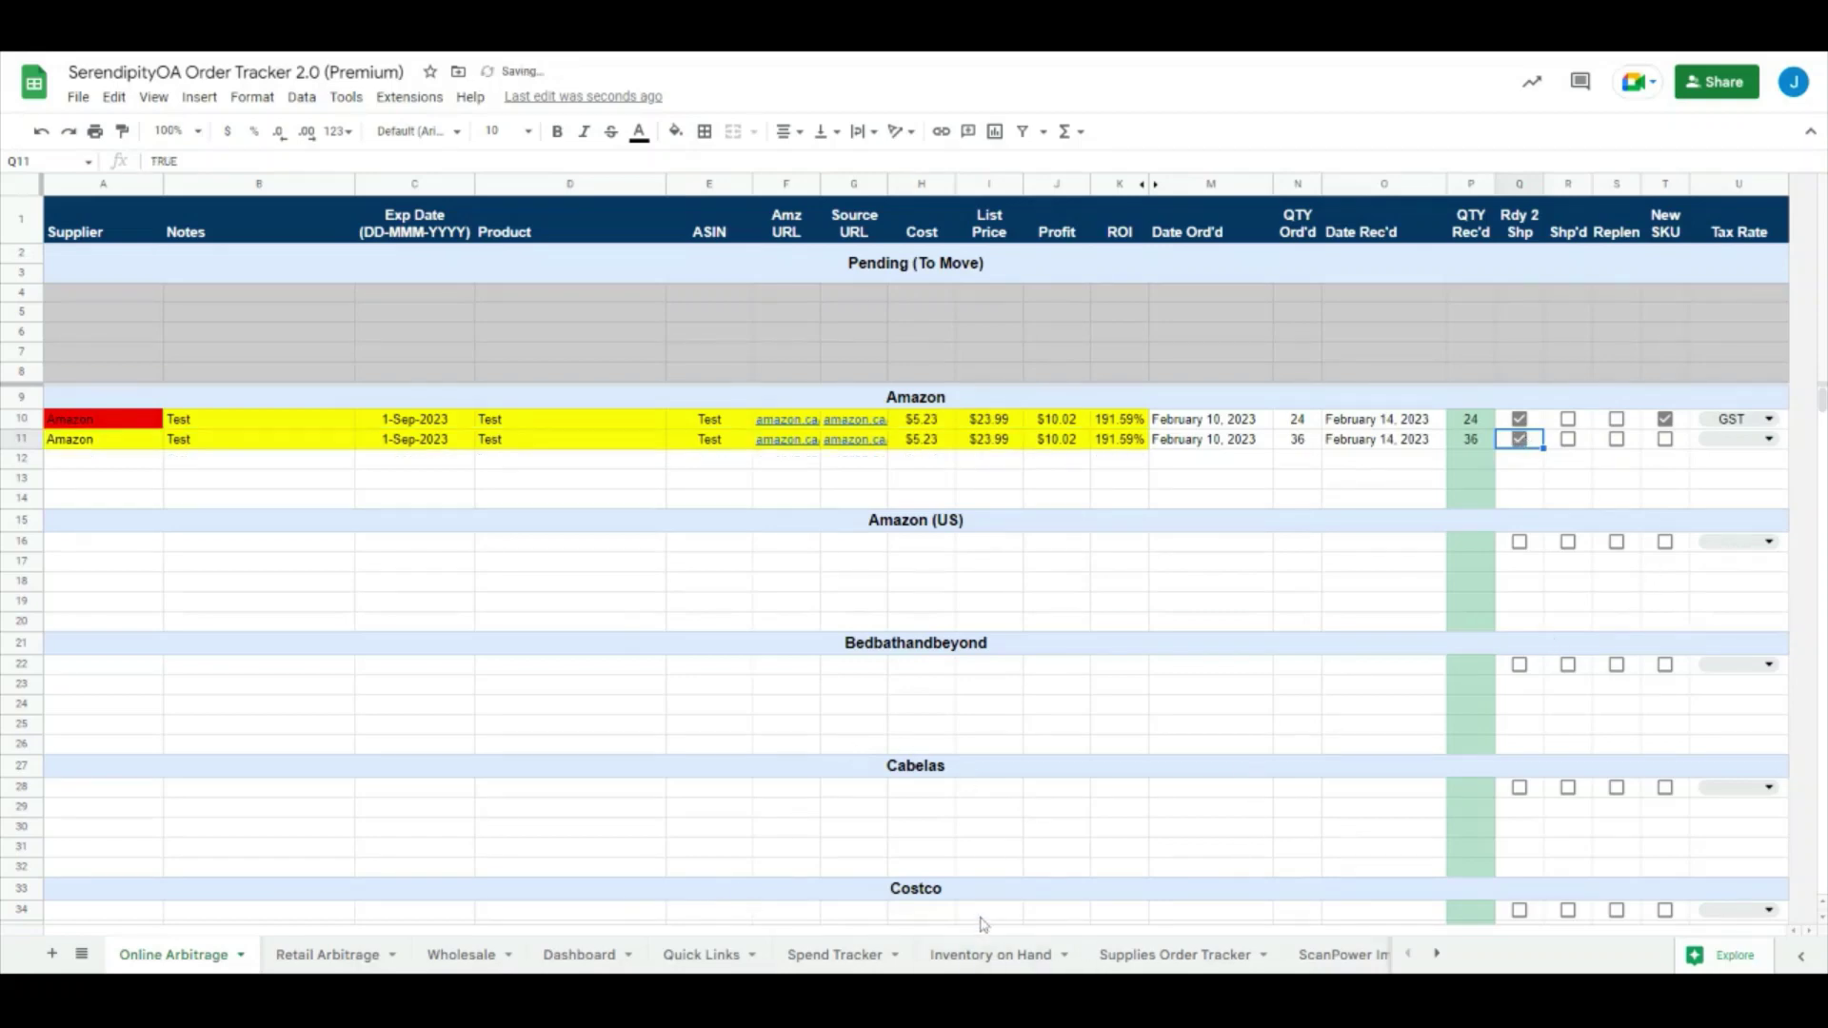
pyautogui.click(579, 955)
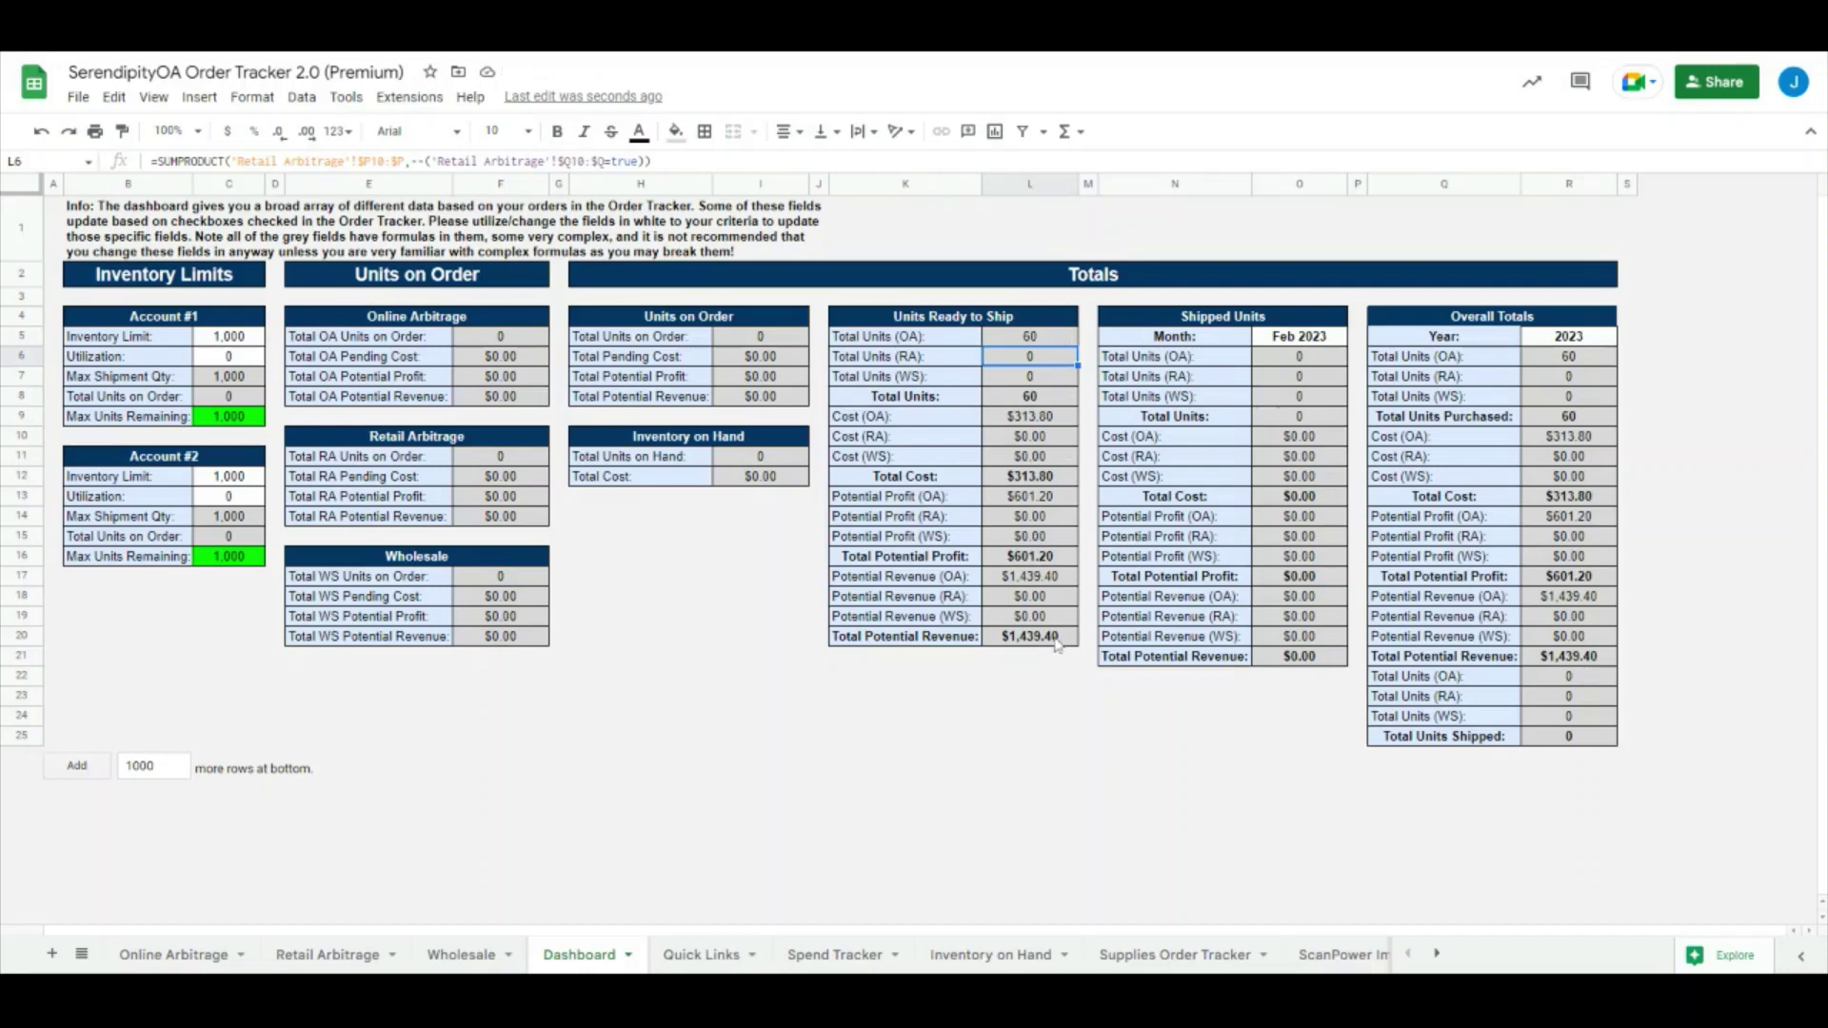
pyautogui.click(173, 955)
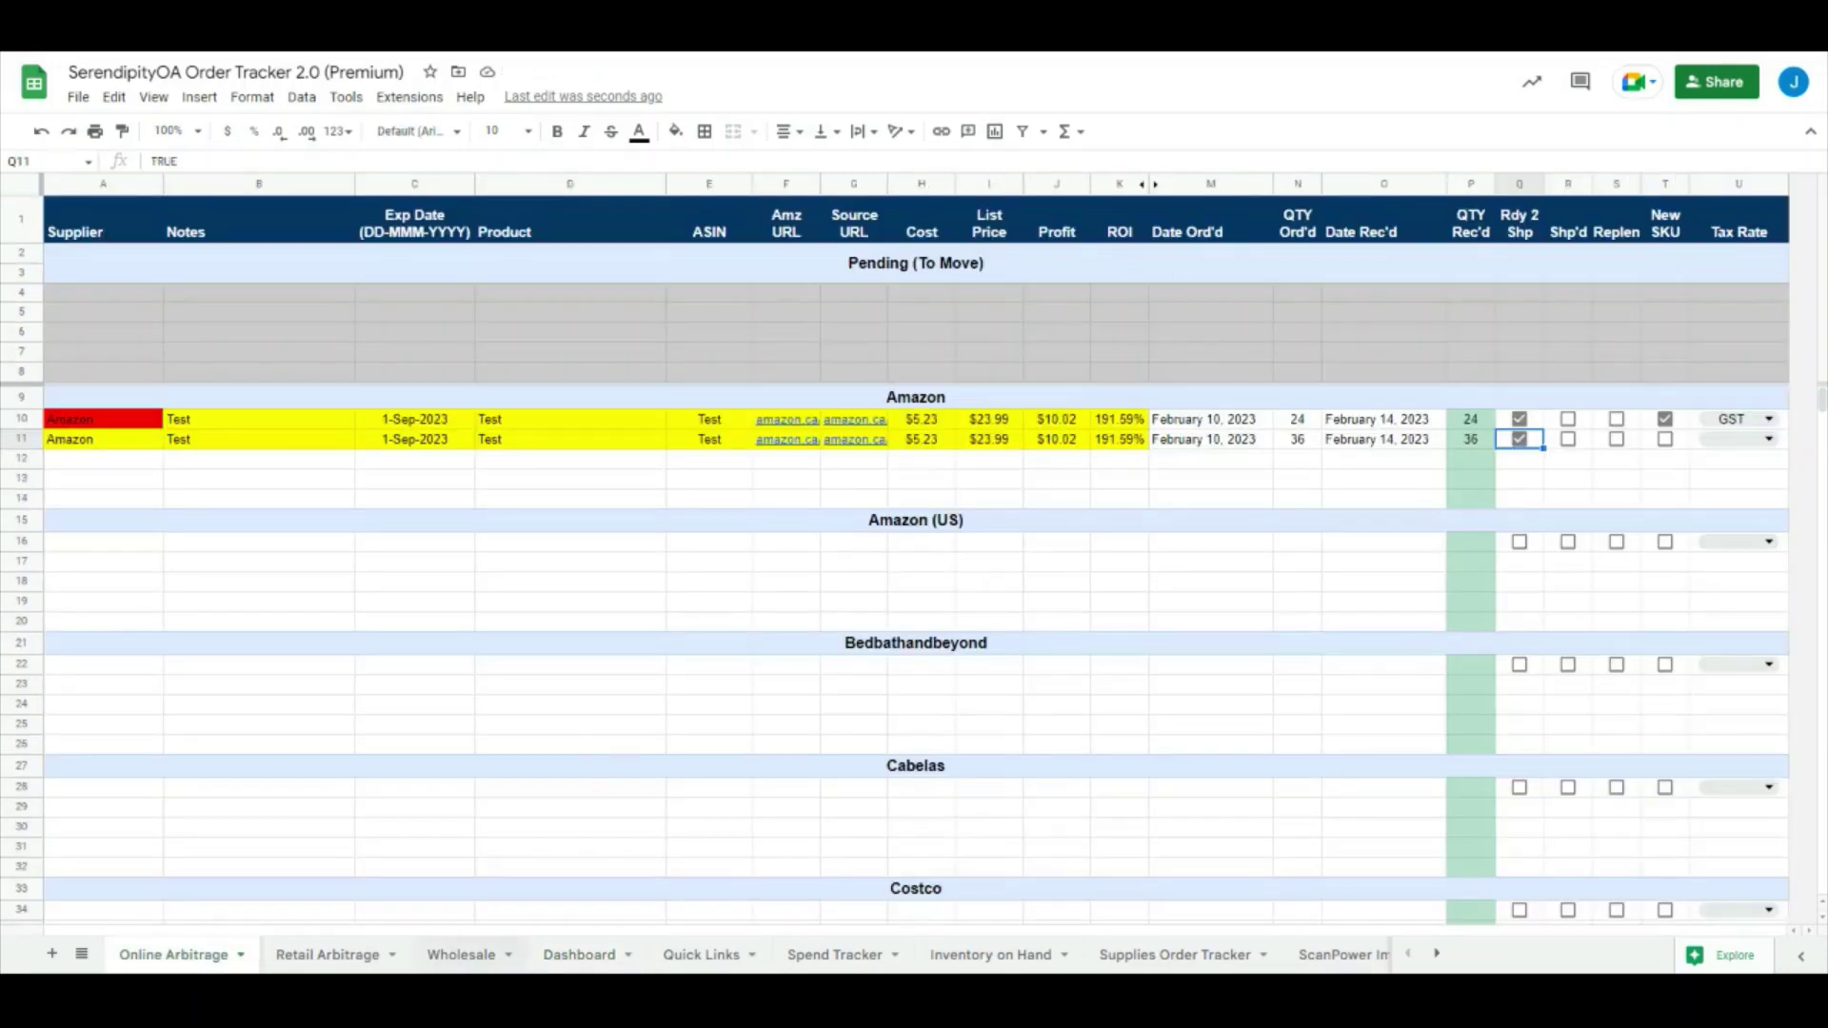
# Step: Clear Rdy 2 Shp in Q10–Q11 and tick Shp'd in R10–R11 for both Amazon orders
pyautogui.click(575, 955)
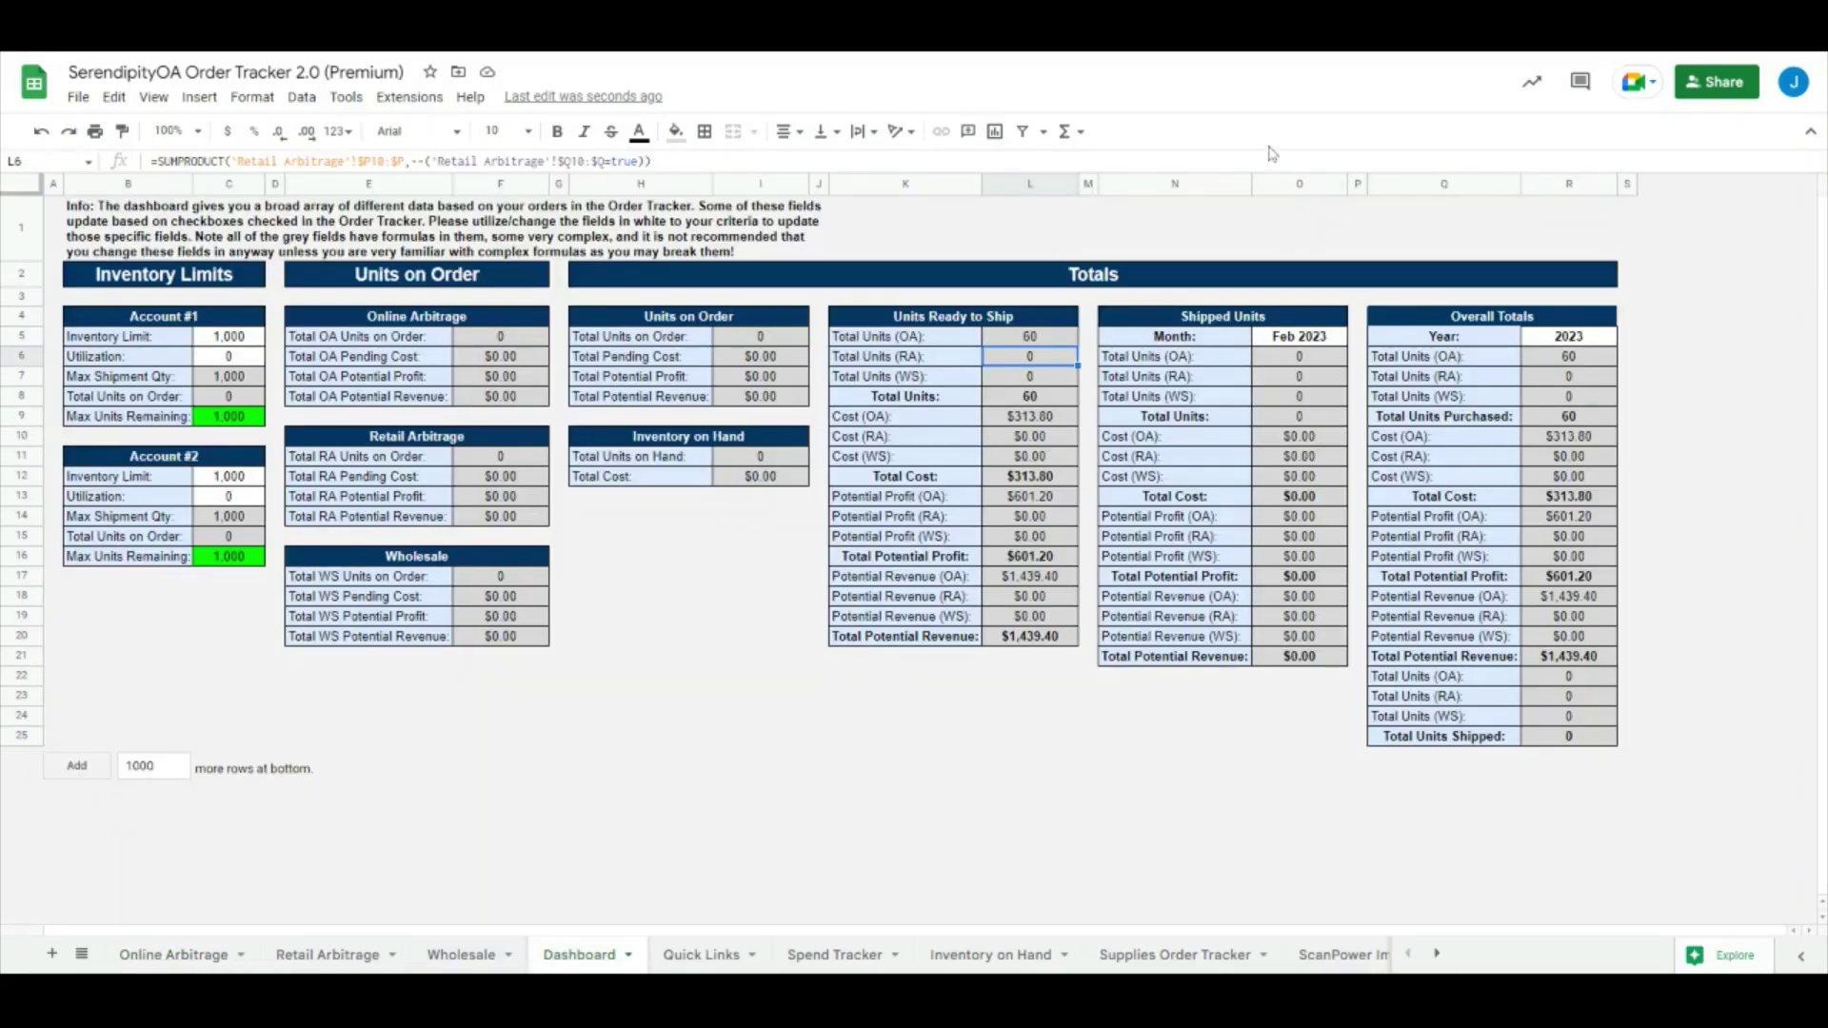
pyautogui.click(173, 955)
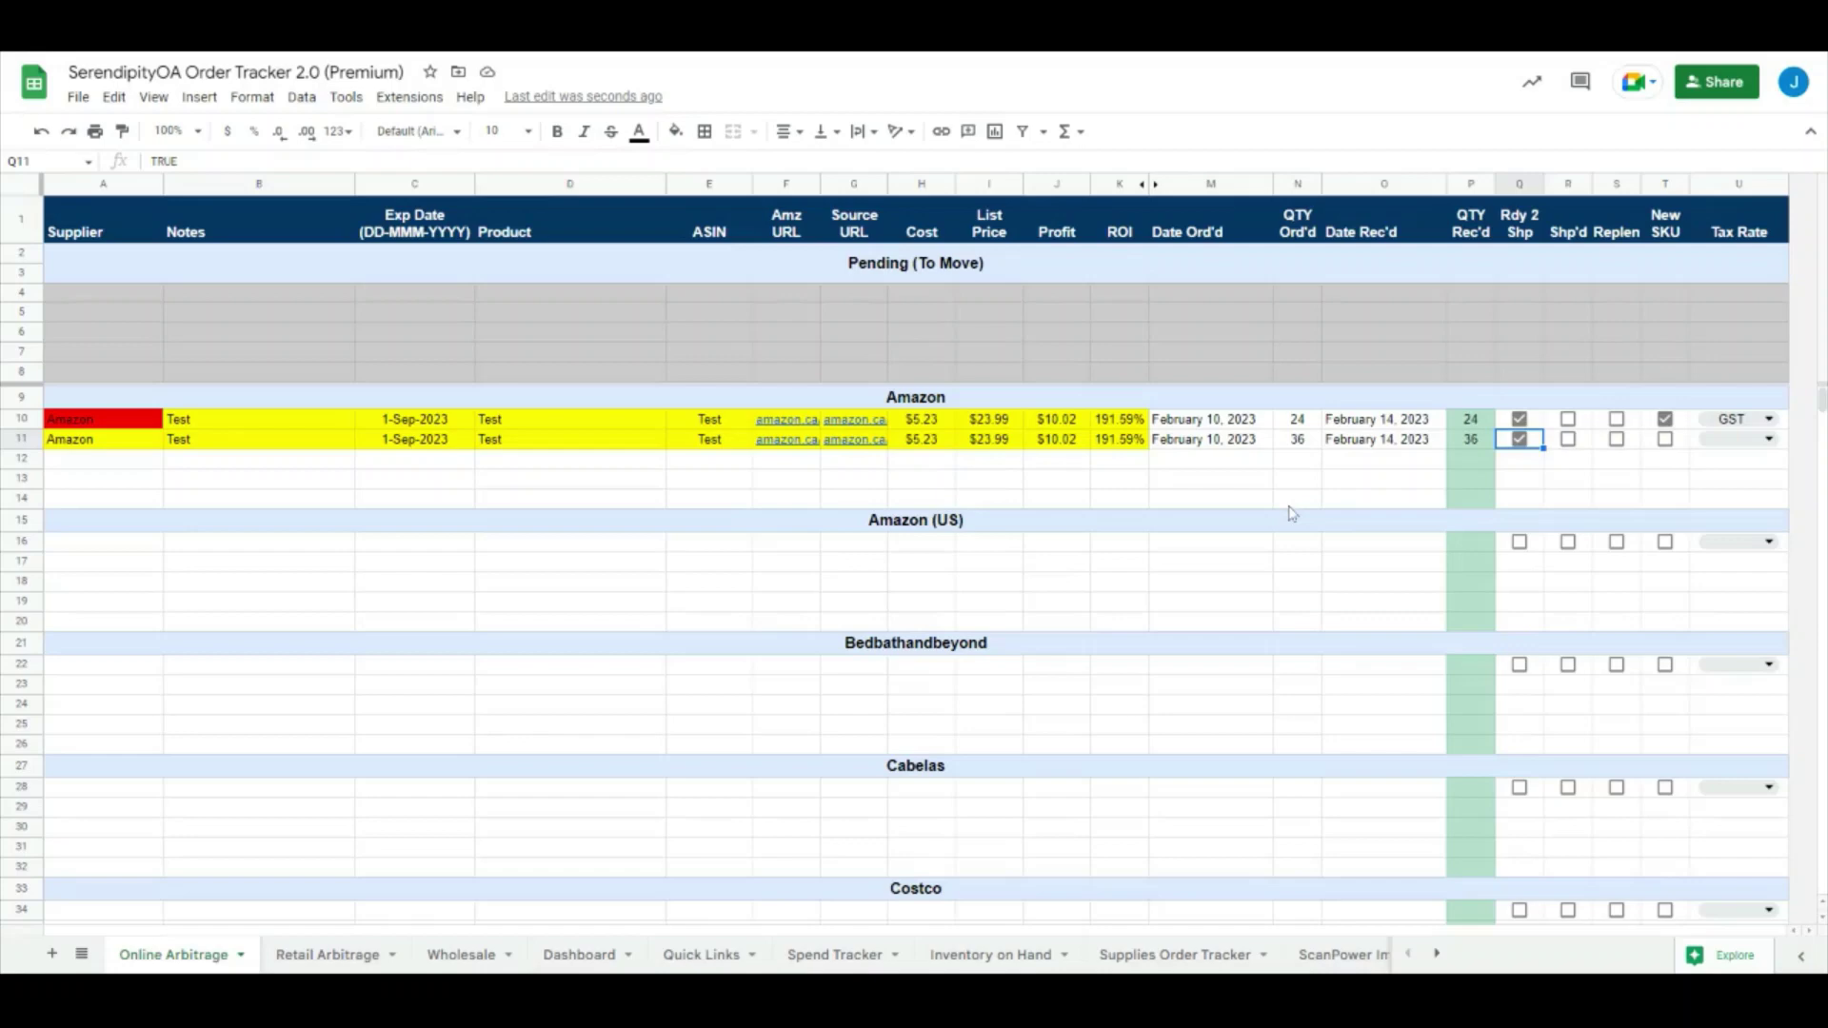
pyautogui.click(1519, 419)
pyautogui.click(1520, 439)
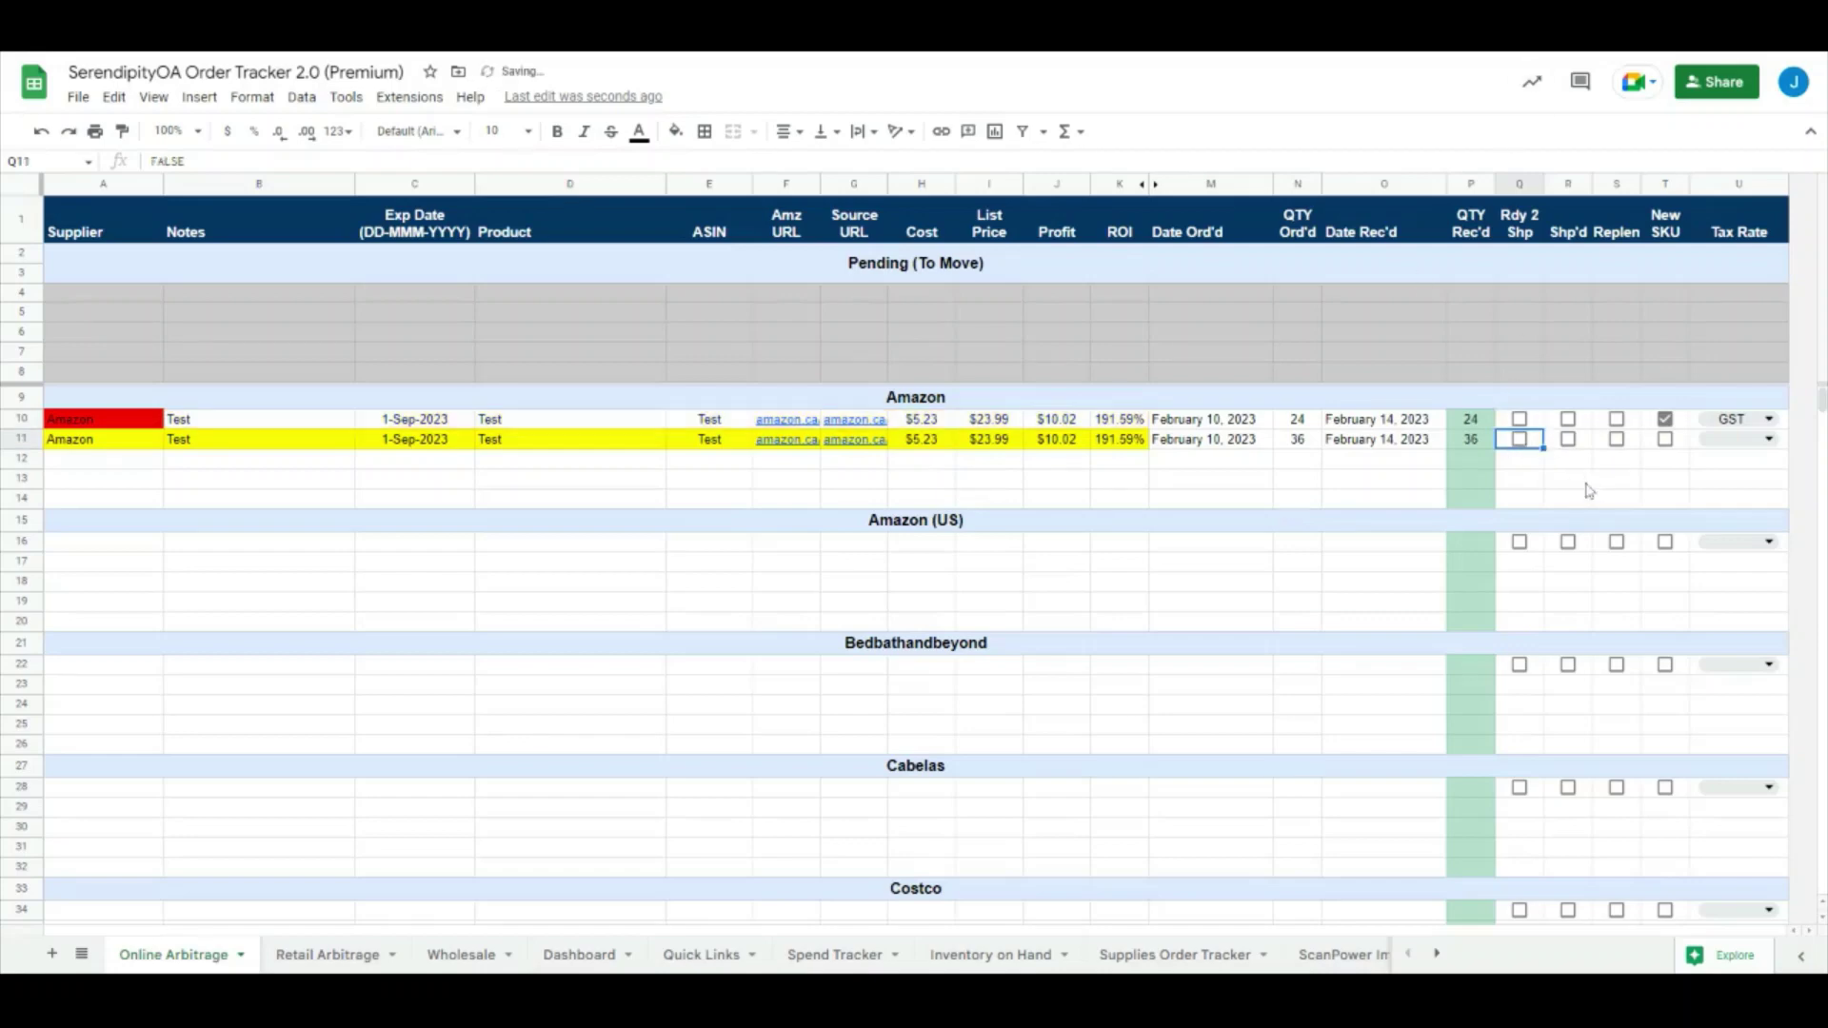
pyautogui.click(1568, 419)
pyautogui.click(1569, 439)
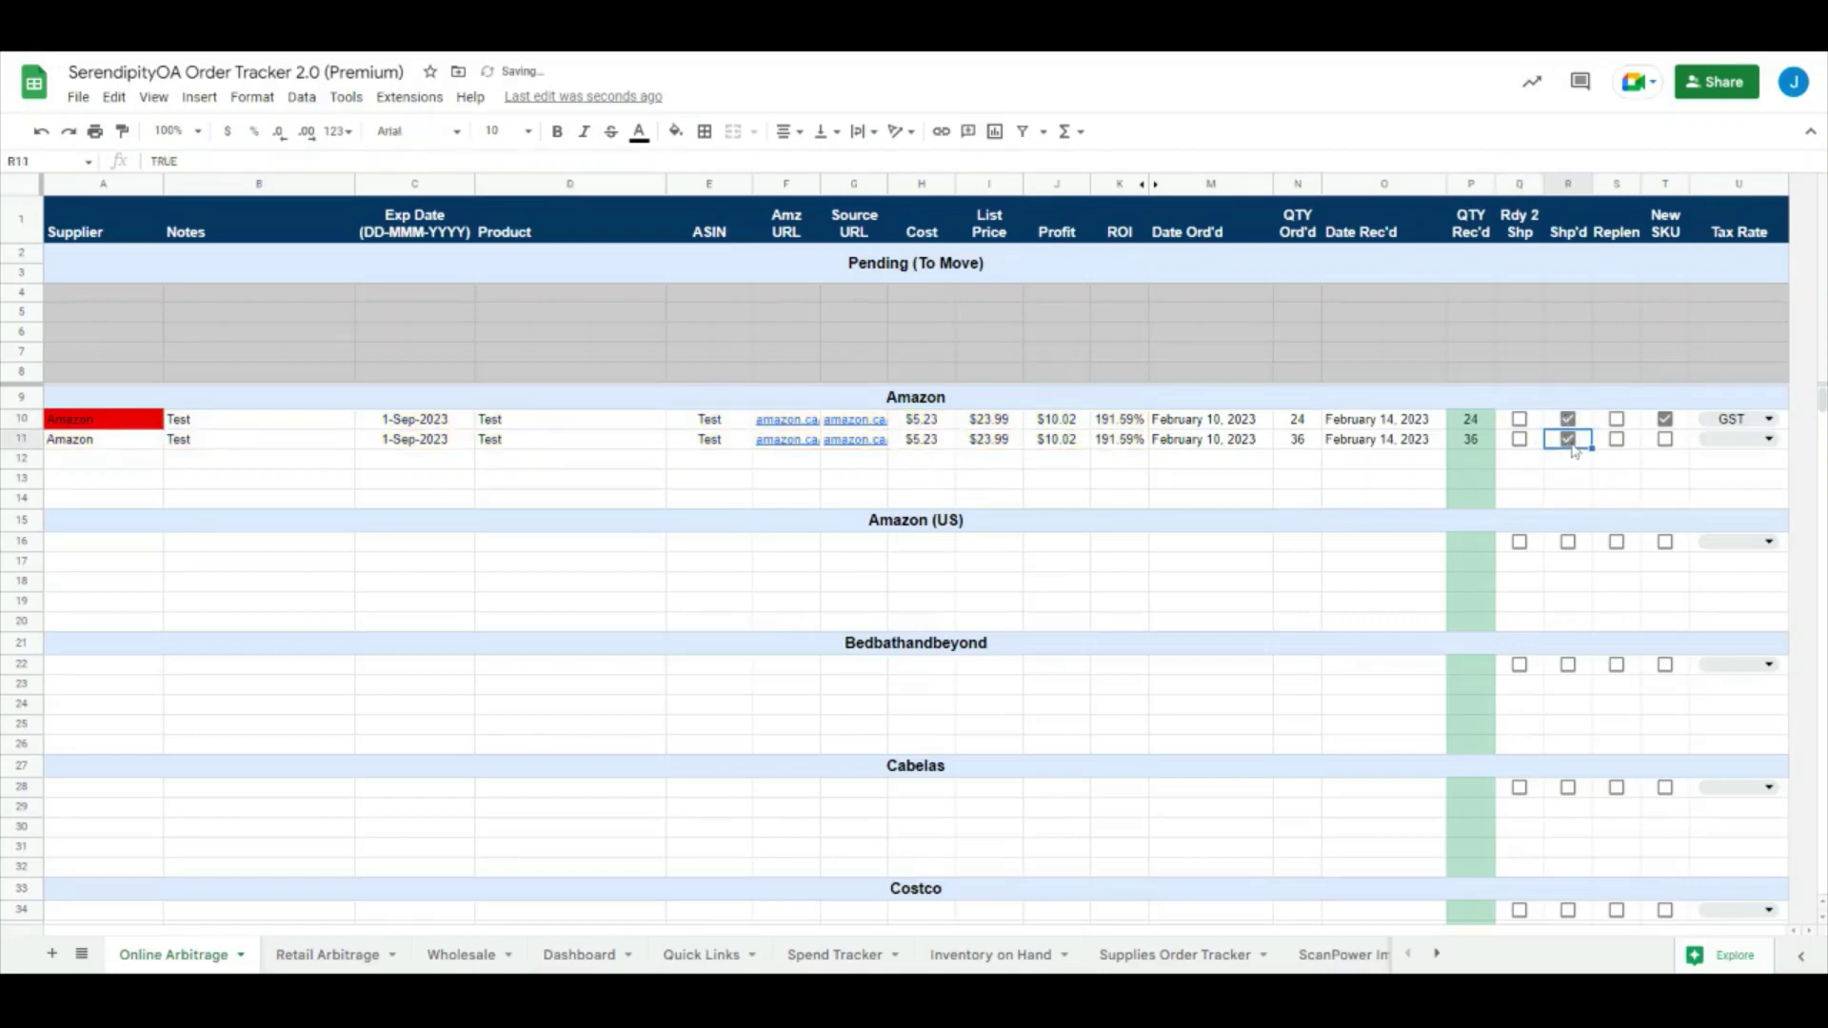
# Step: Confirm 60 shipped OA units for Feb 2023 on the Dashboard, then open Quick Links
pyautogui.click(582, 955)
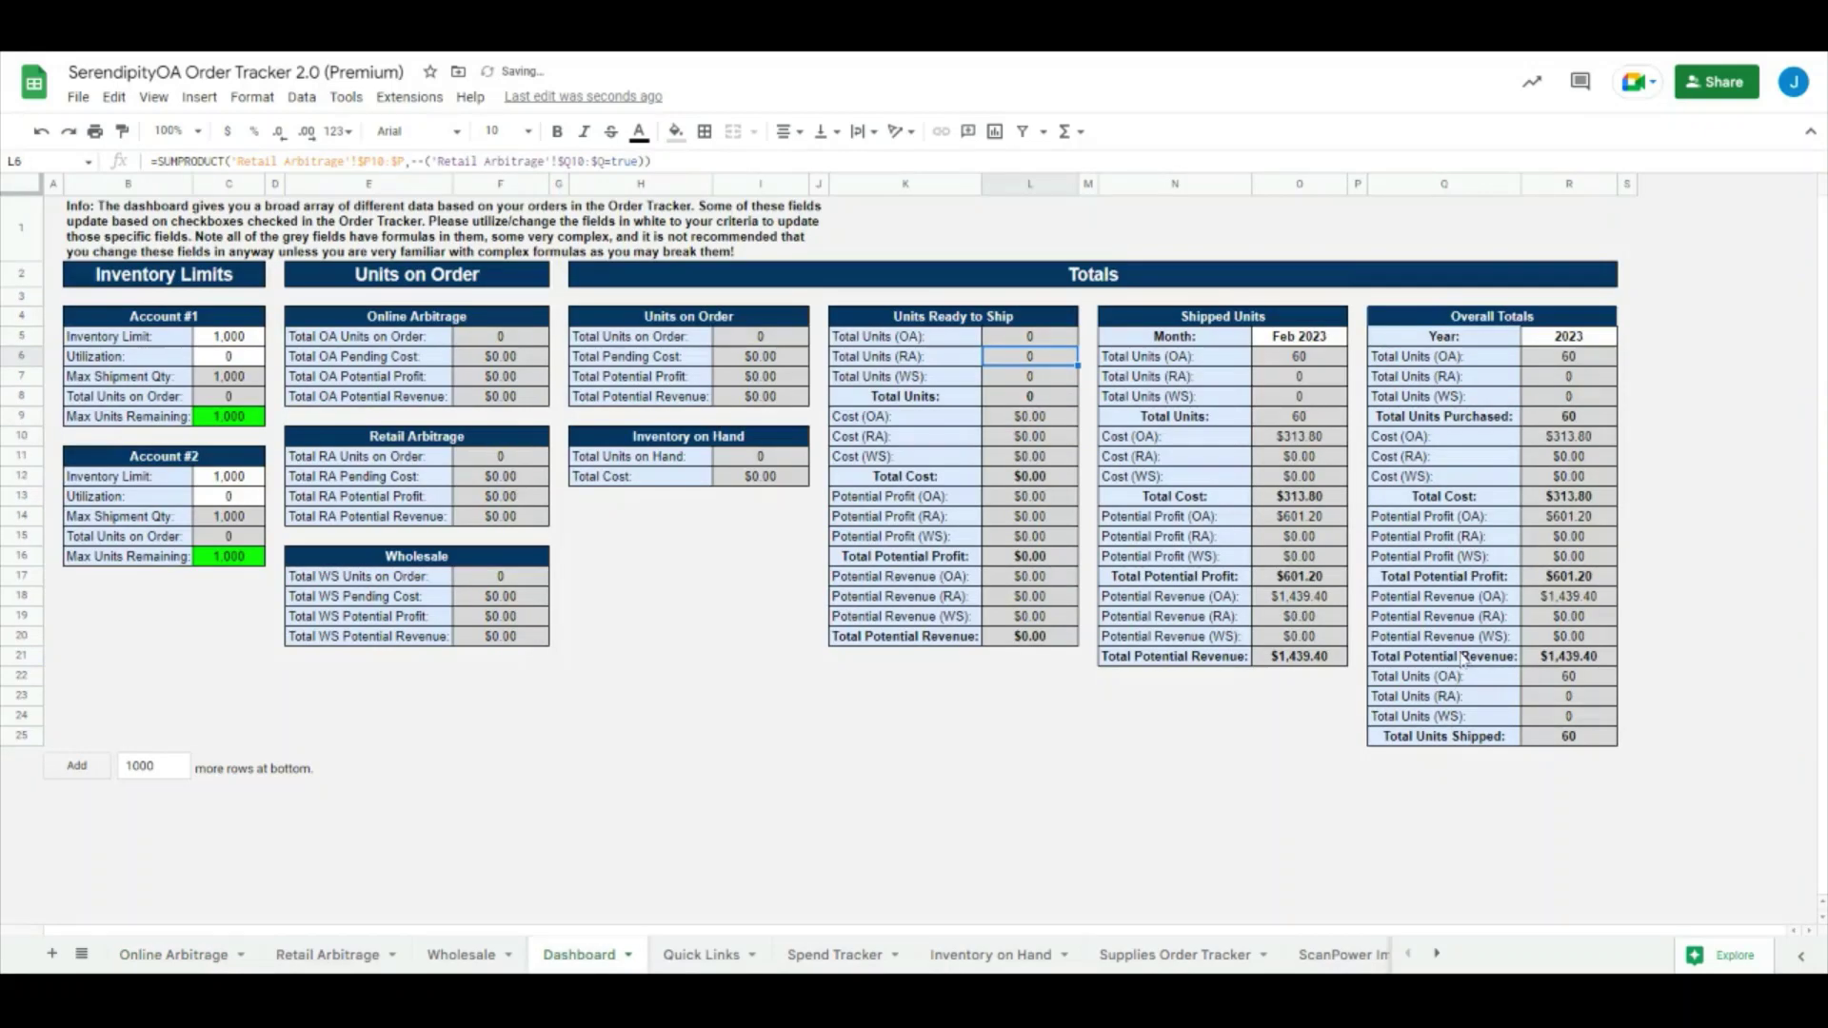
pyautogui.click(1305, 358)
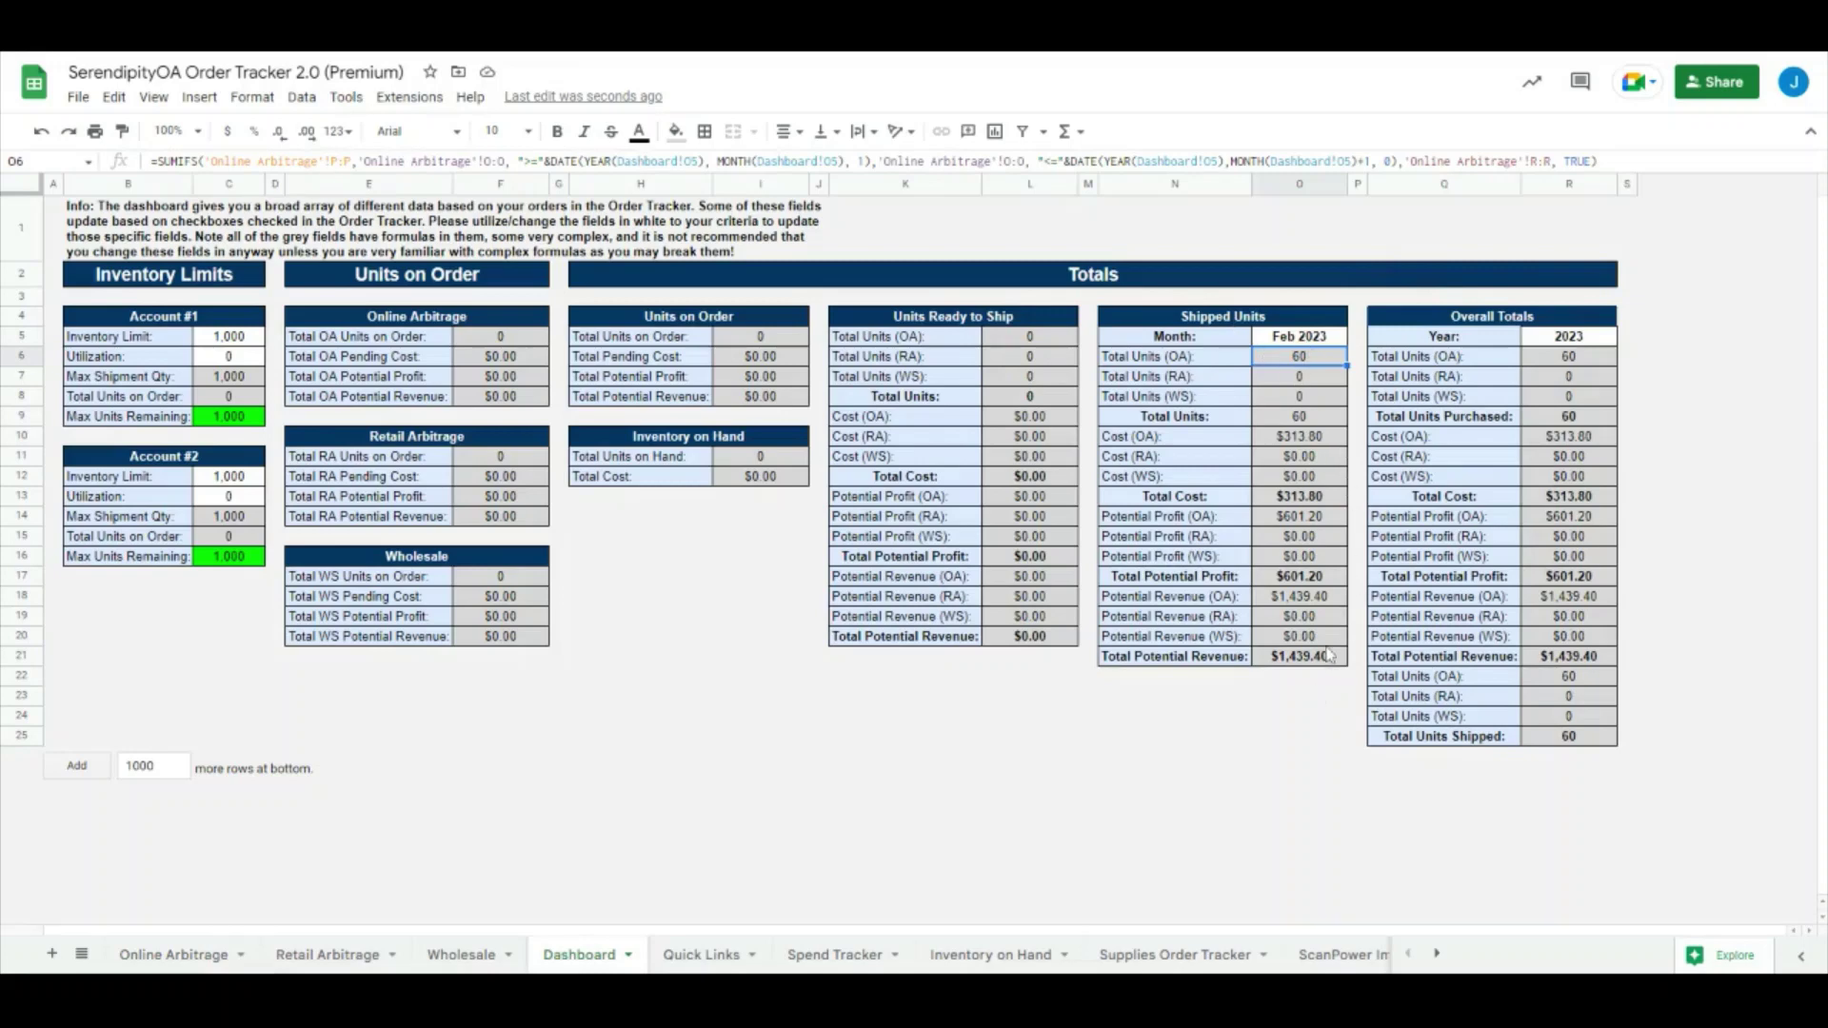
pyautogui.press('Up')
pyautogui.press('Up')
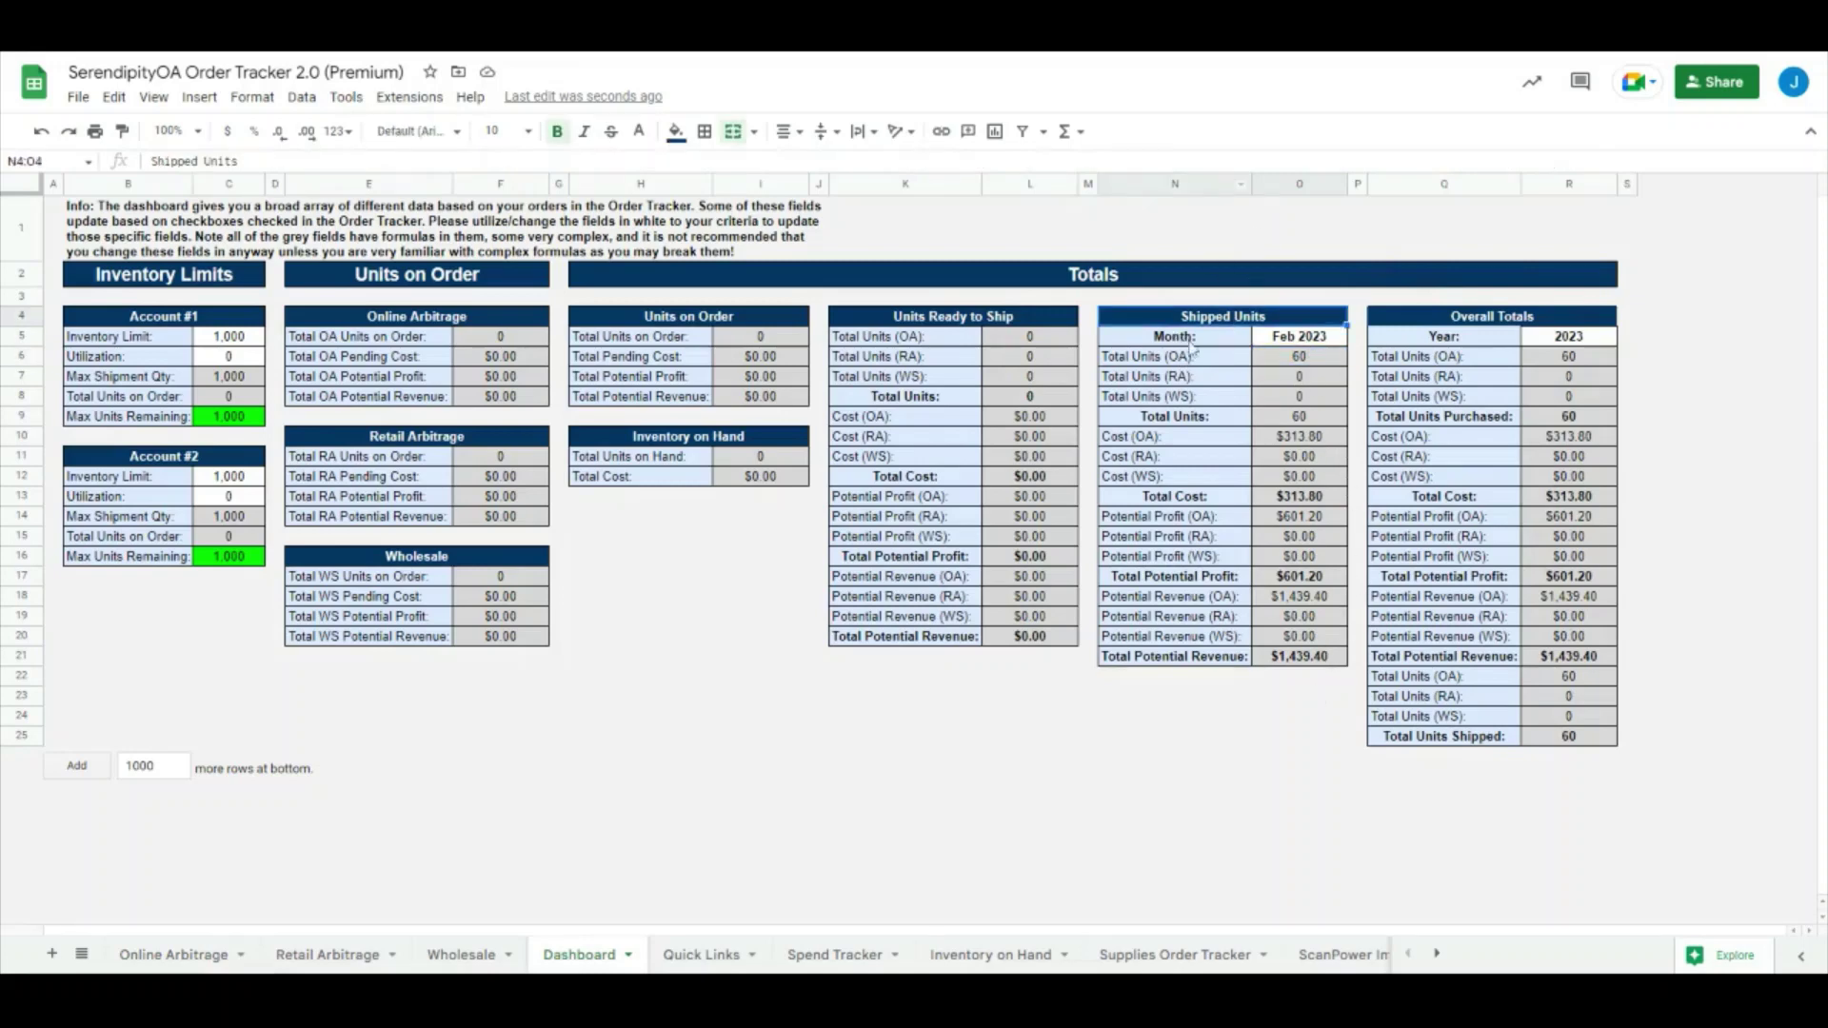
pyautogui.press('Down')
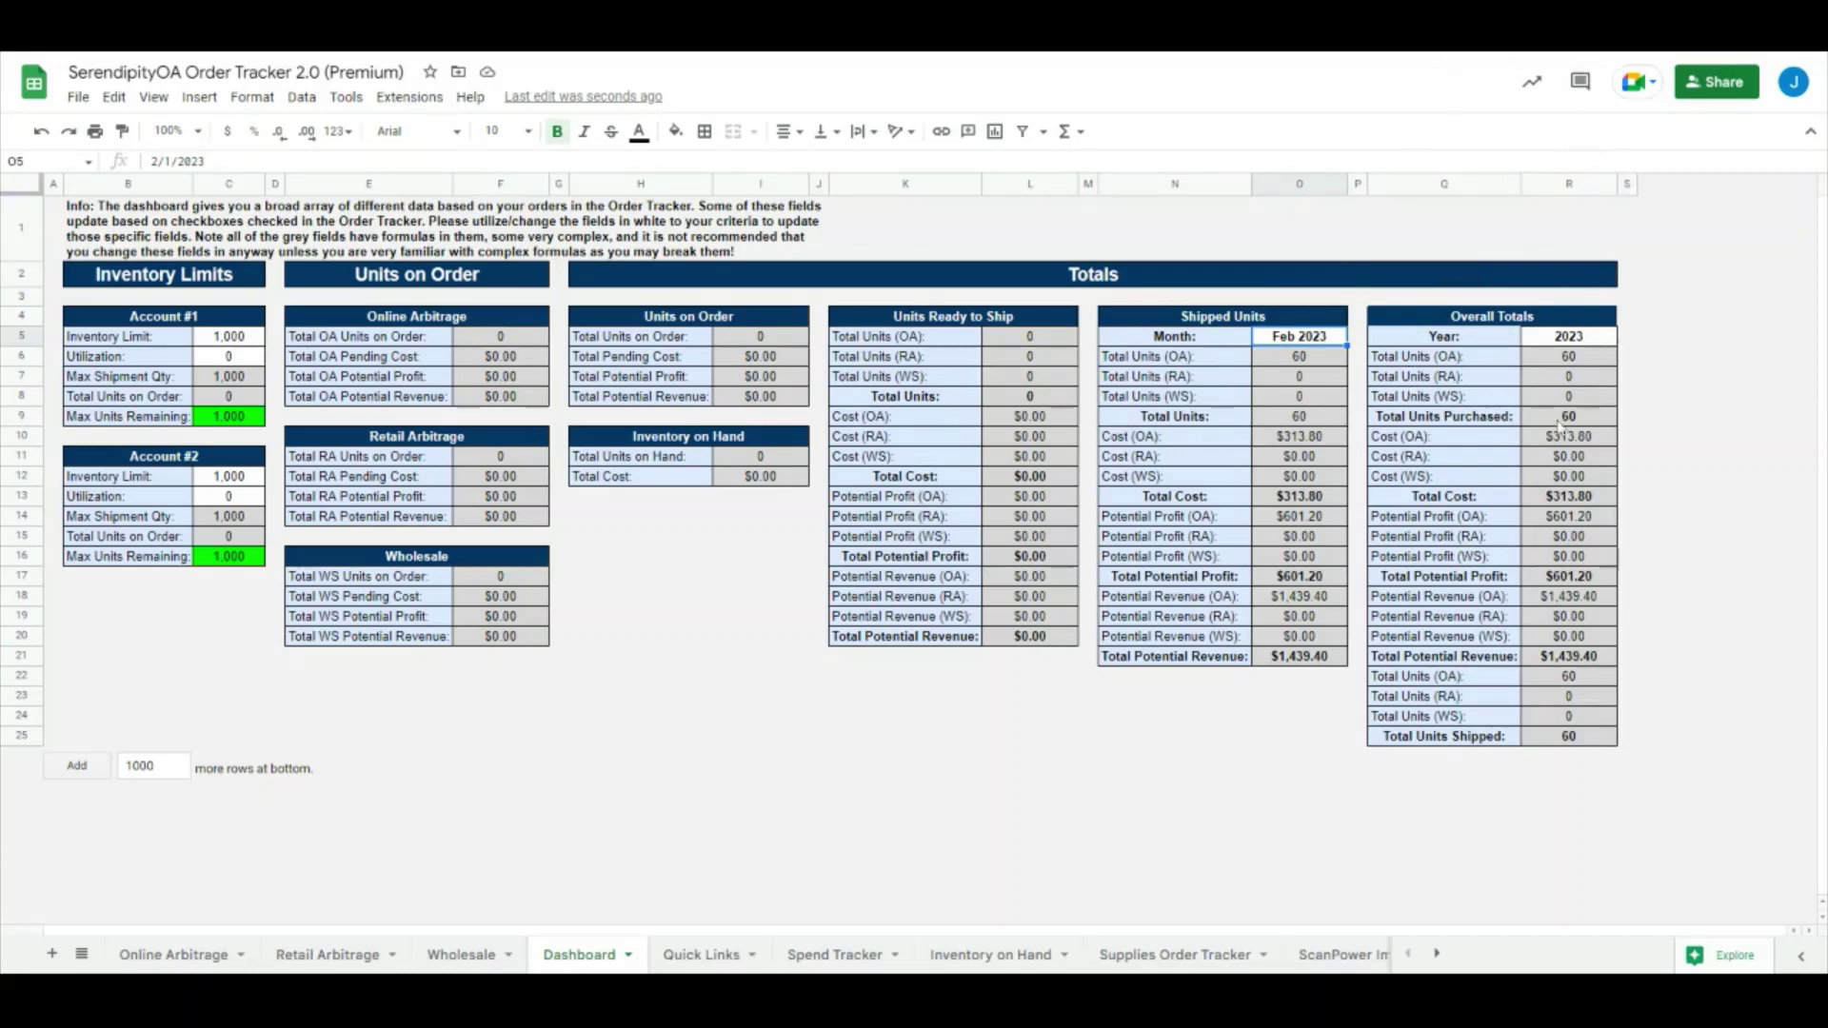
pyautogui.click(1572, 341)
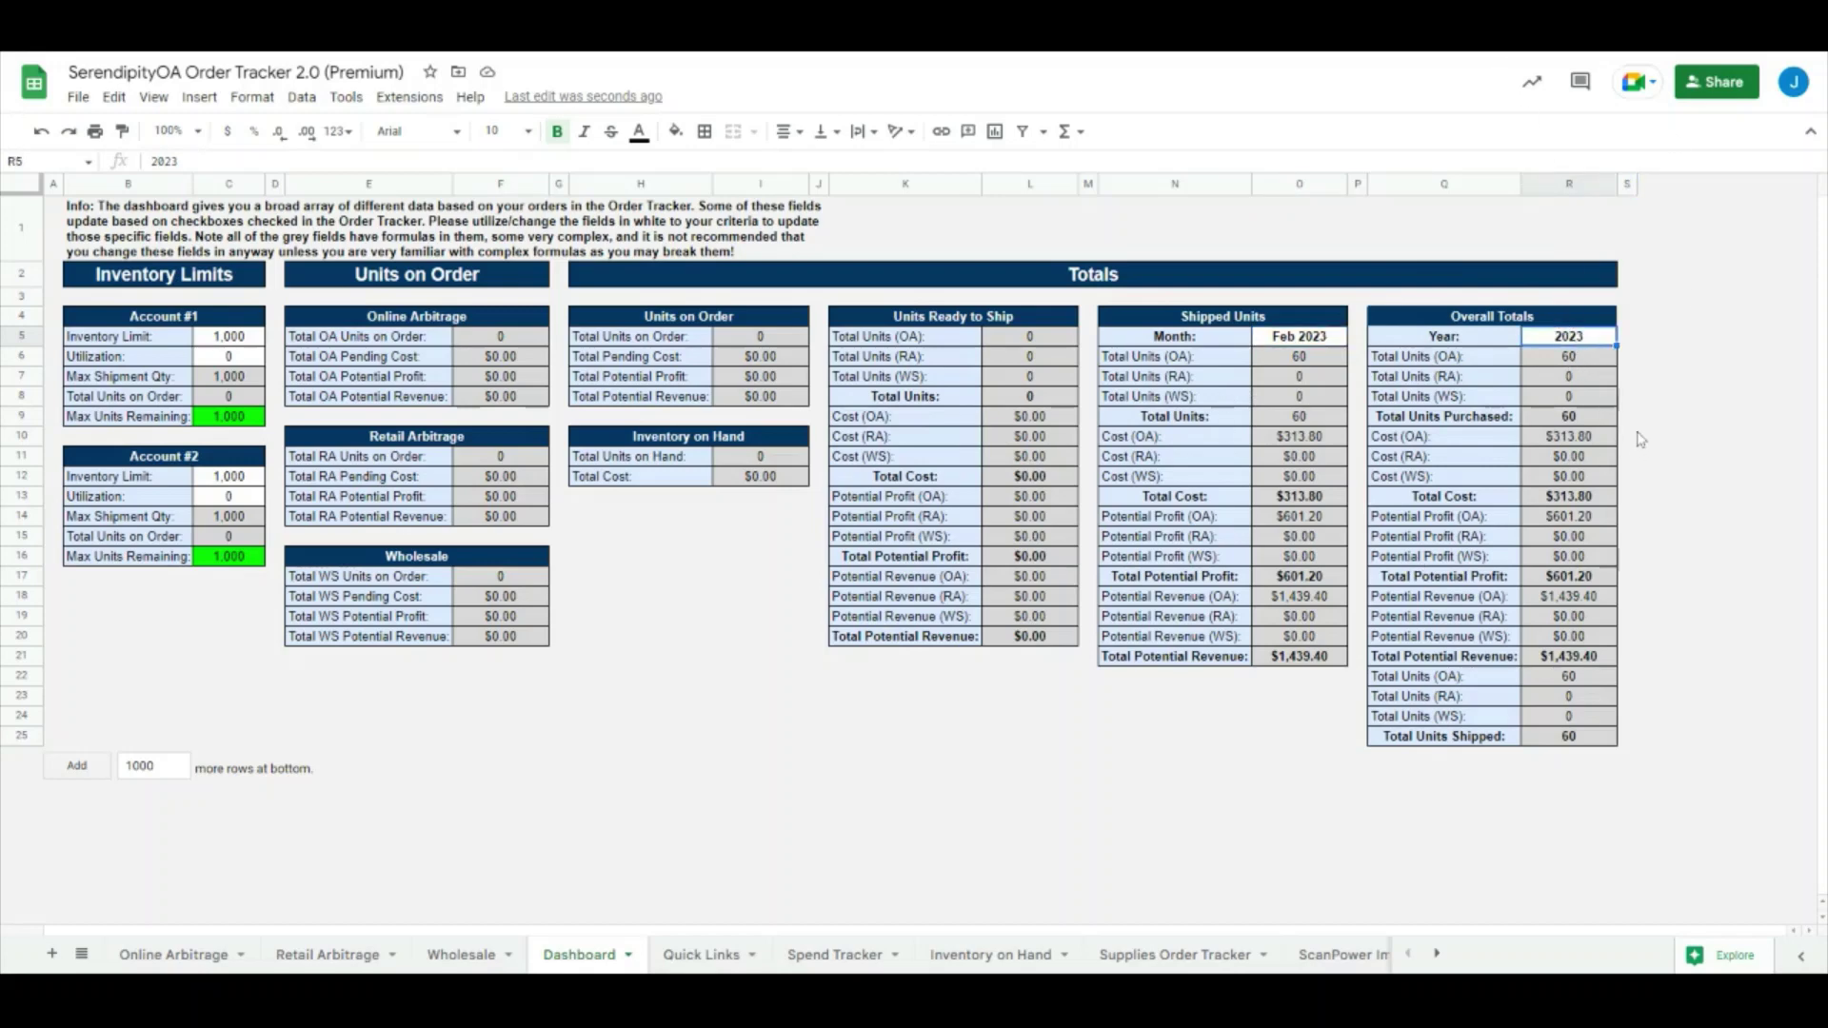
pyautogui.click(1627, 583)
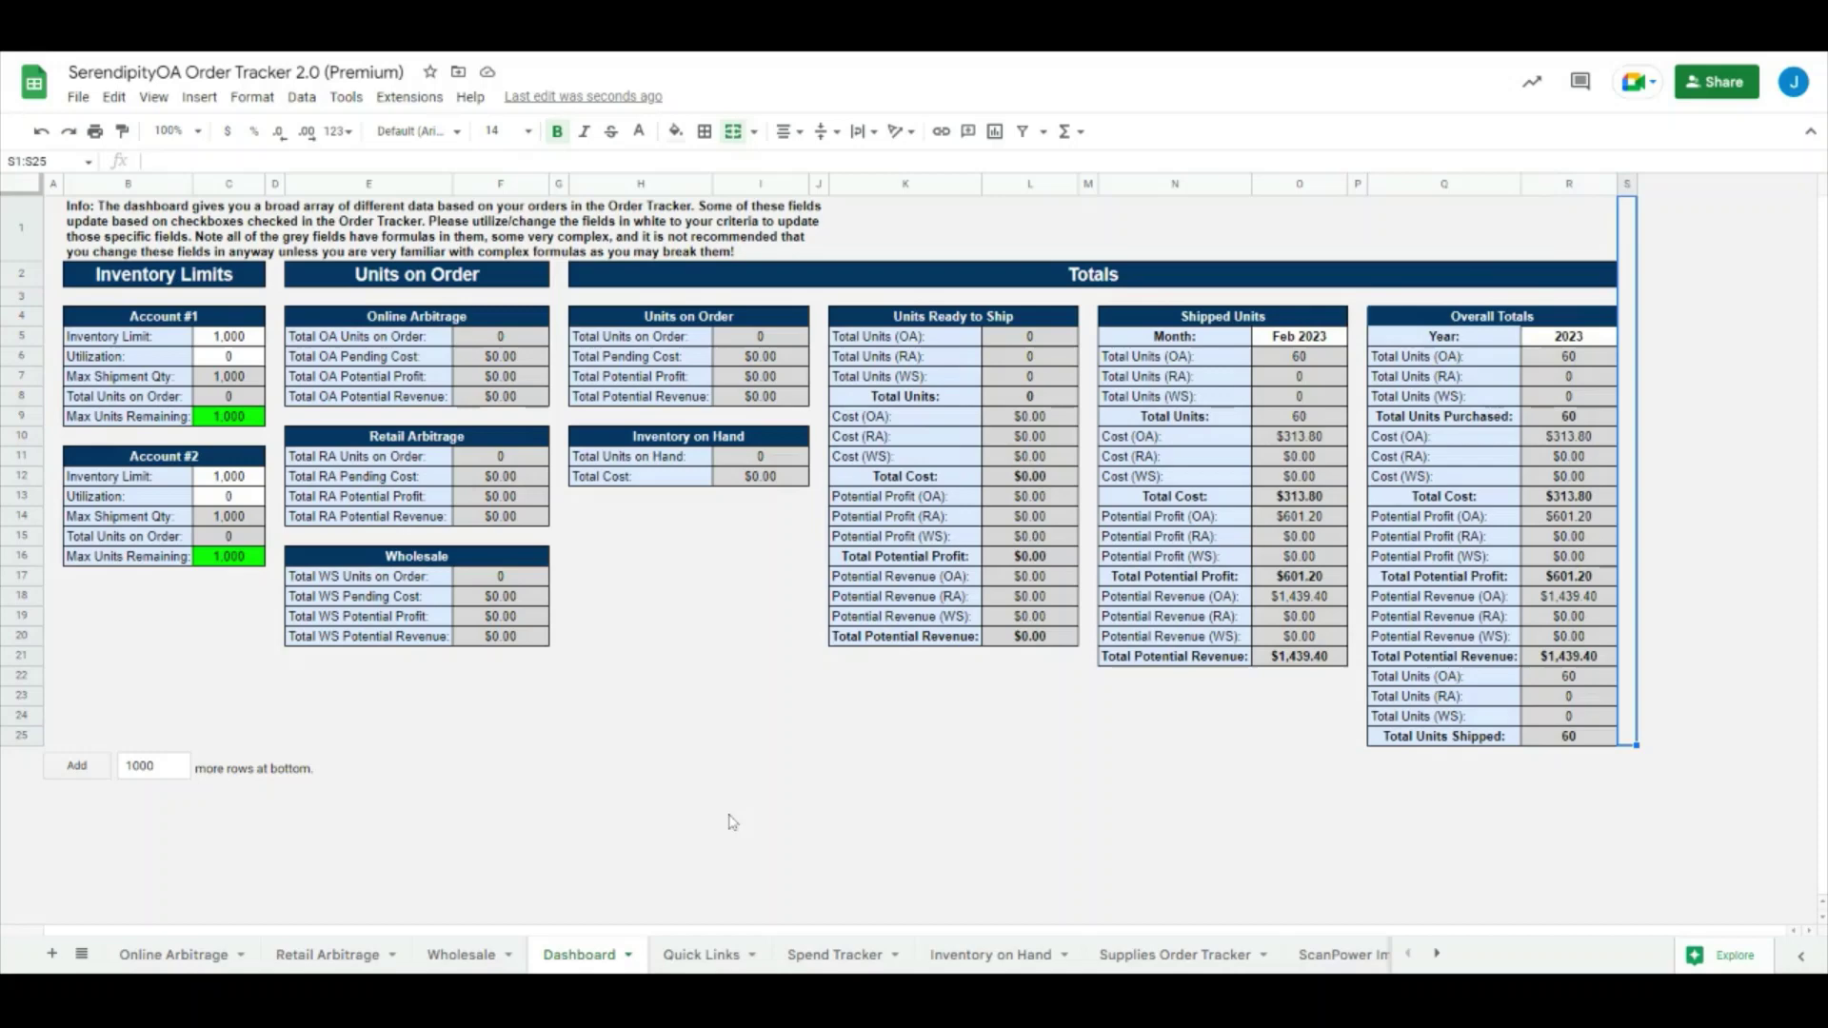
pyautogui.click(705, 954)
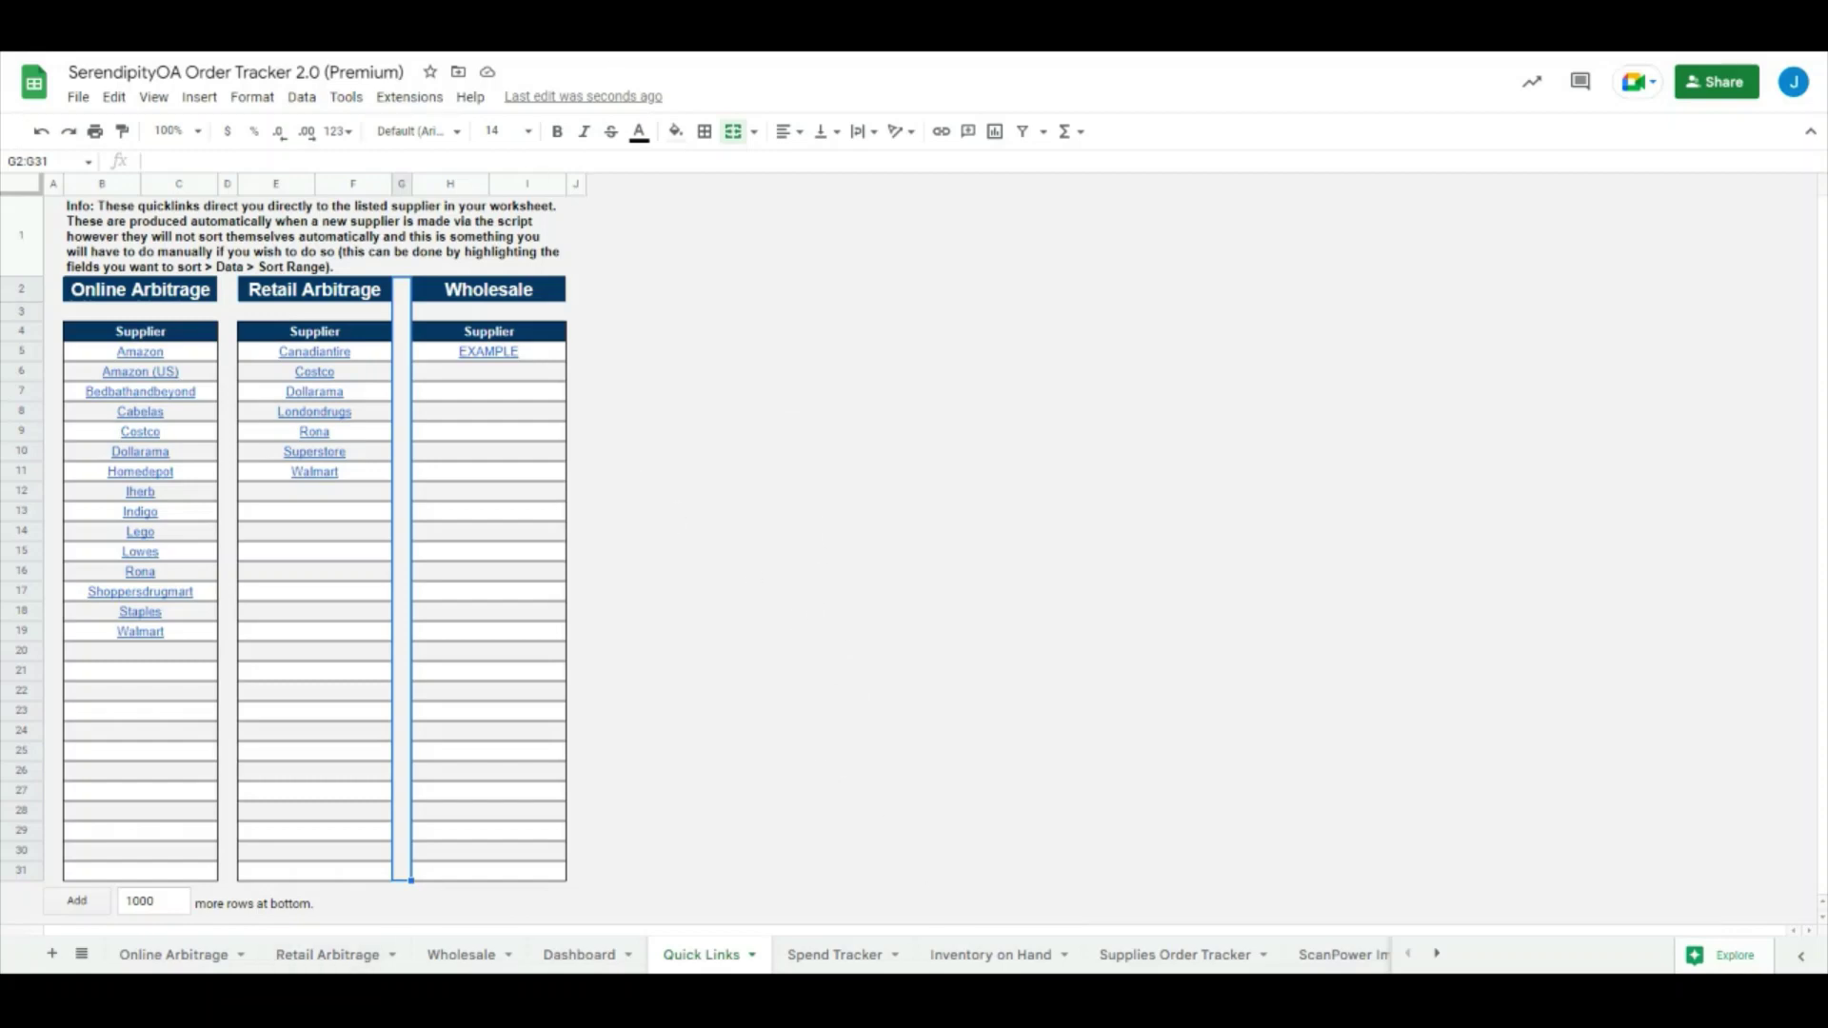
# Step: Switch to the Spend Tracker sheet showing Feb 2023 spend against the $20,000.00 goal
pyautogui.click(835, 954)
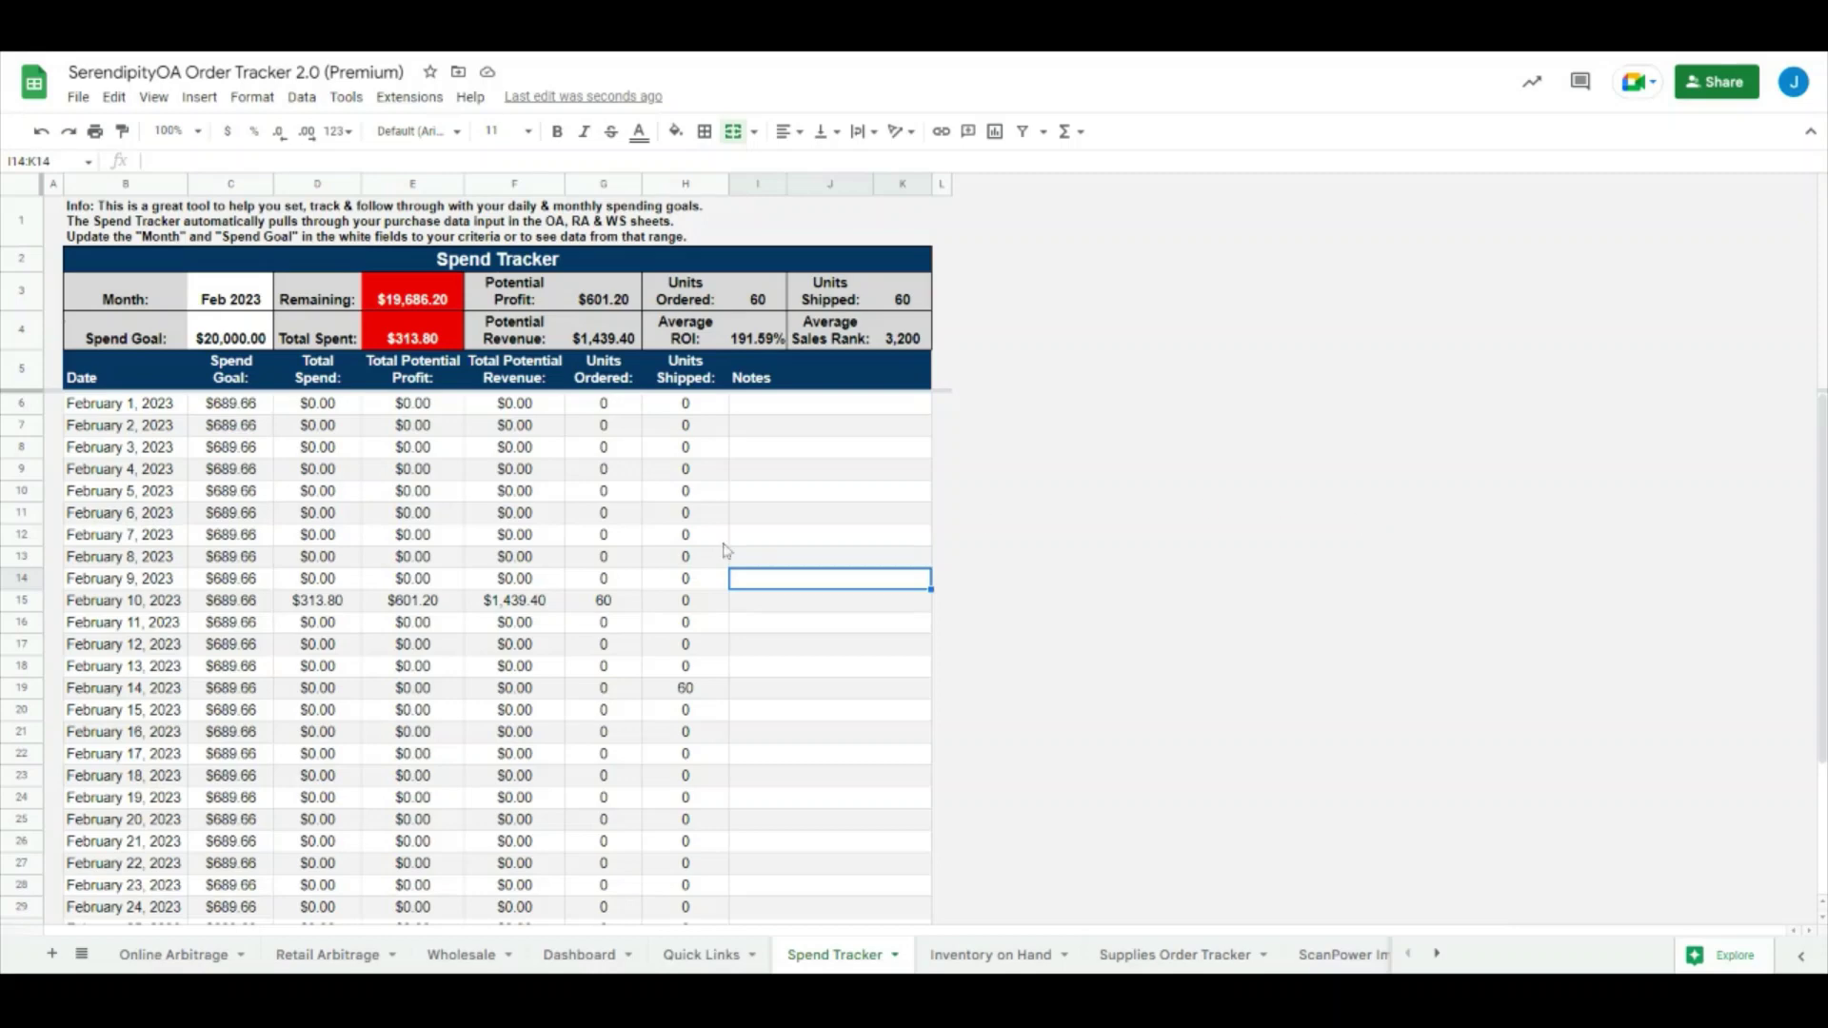
# Step: Inspect the Potential Profit, Units Ordered, Units Shipped, Average ROI and Average Sales Rank formulas, then open Supplies Order Tracker
pyautogui.click(617, 300)
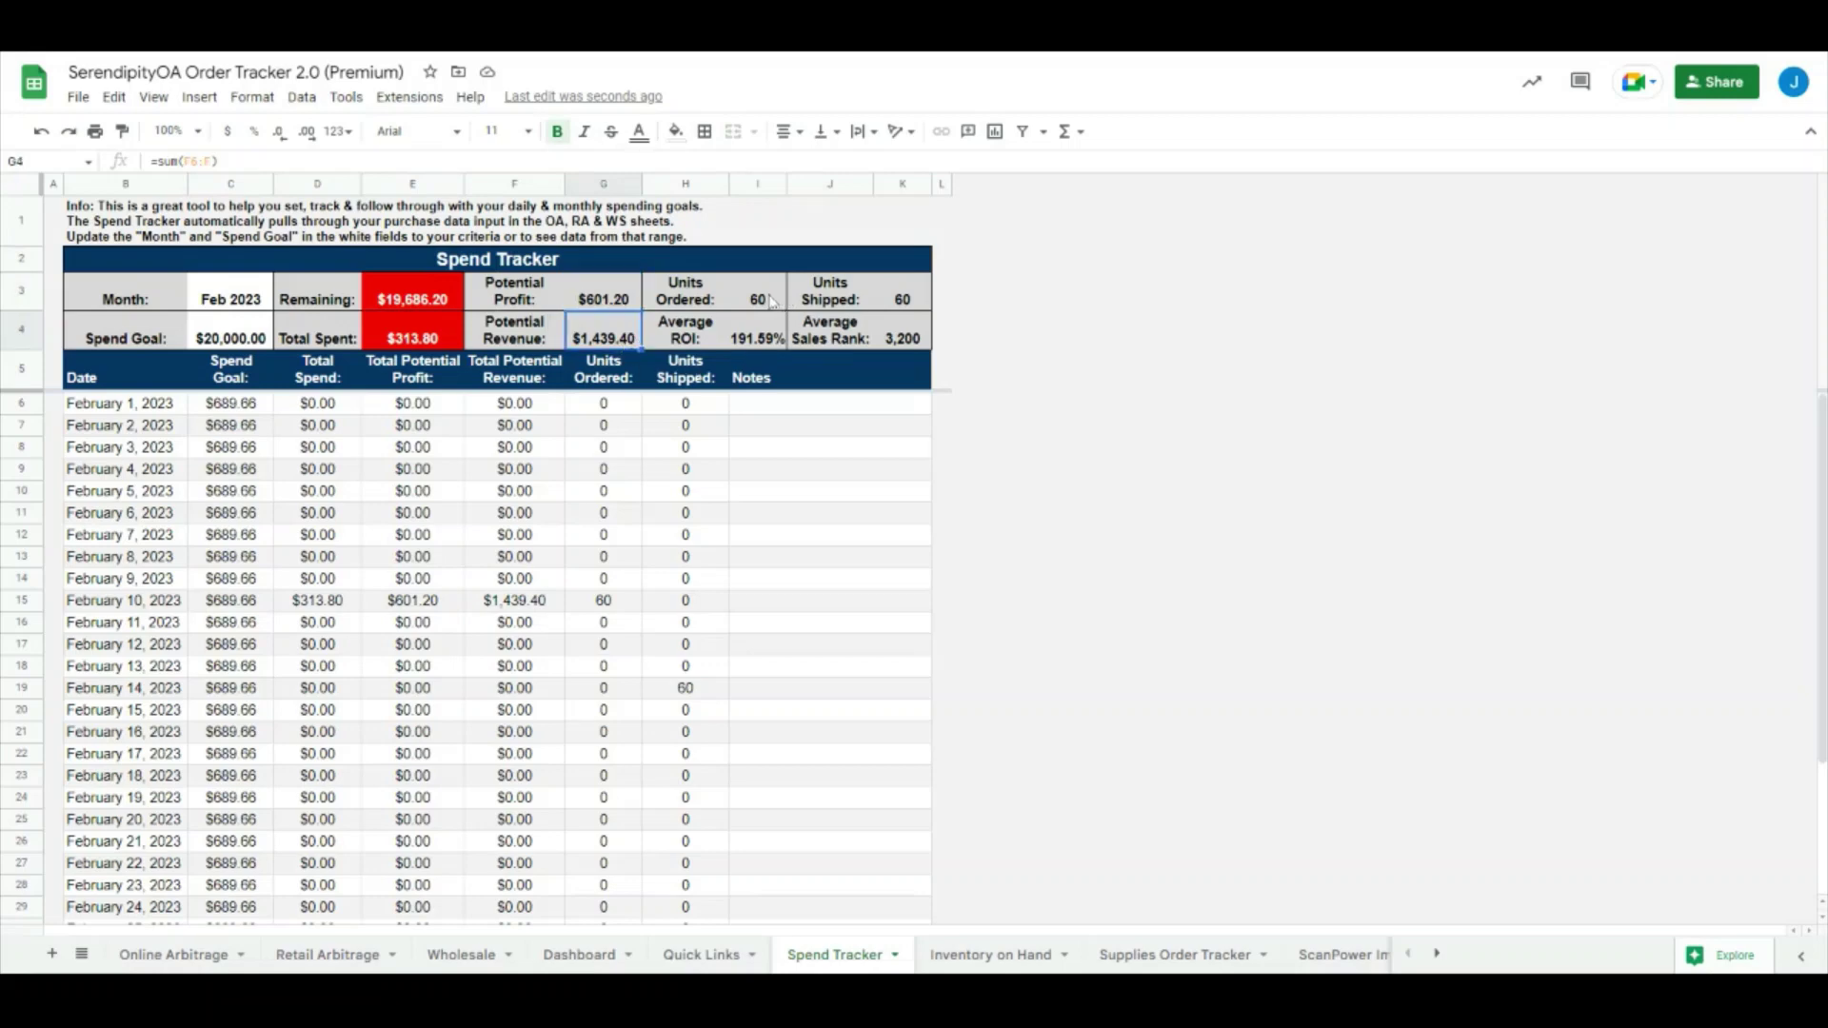
pyautogui.click(769, 303)
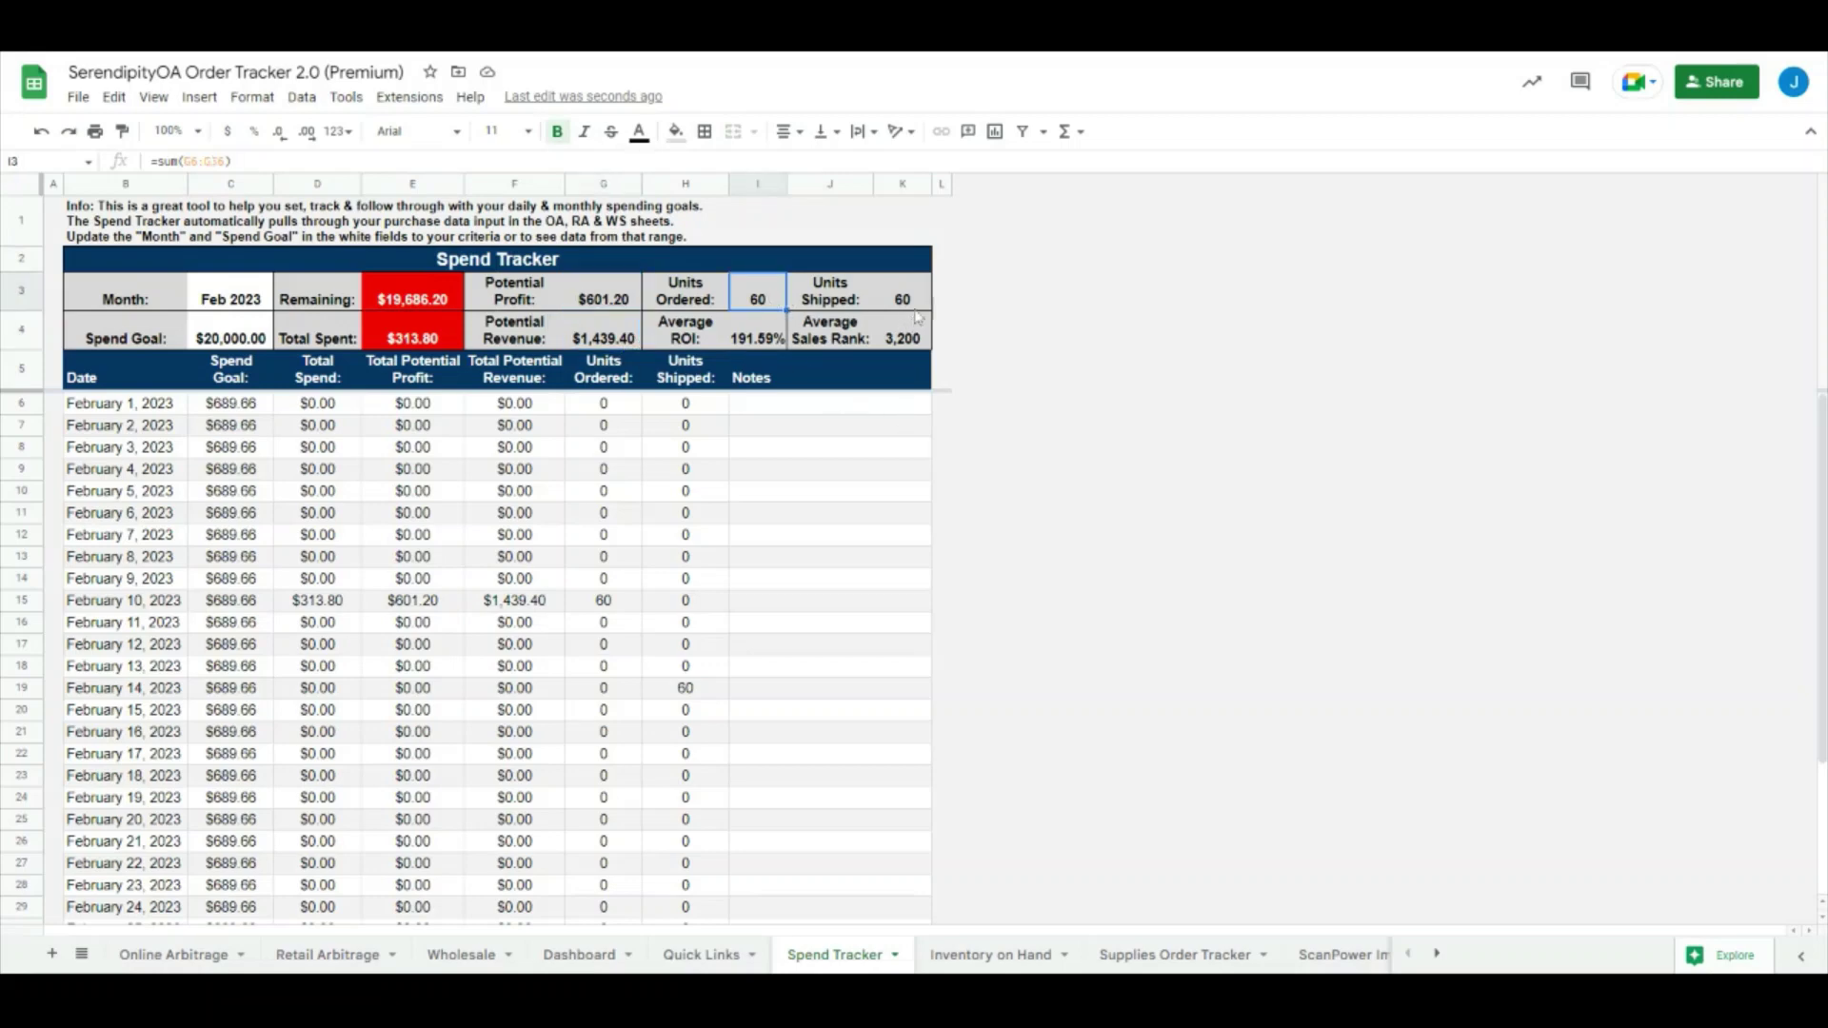
pyautogui.click(910, 293)
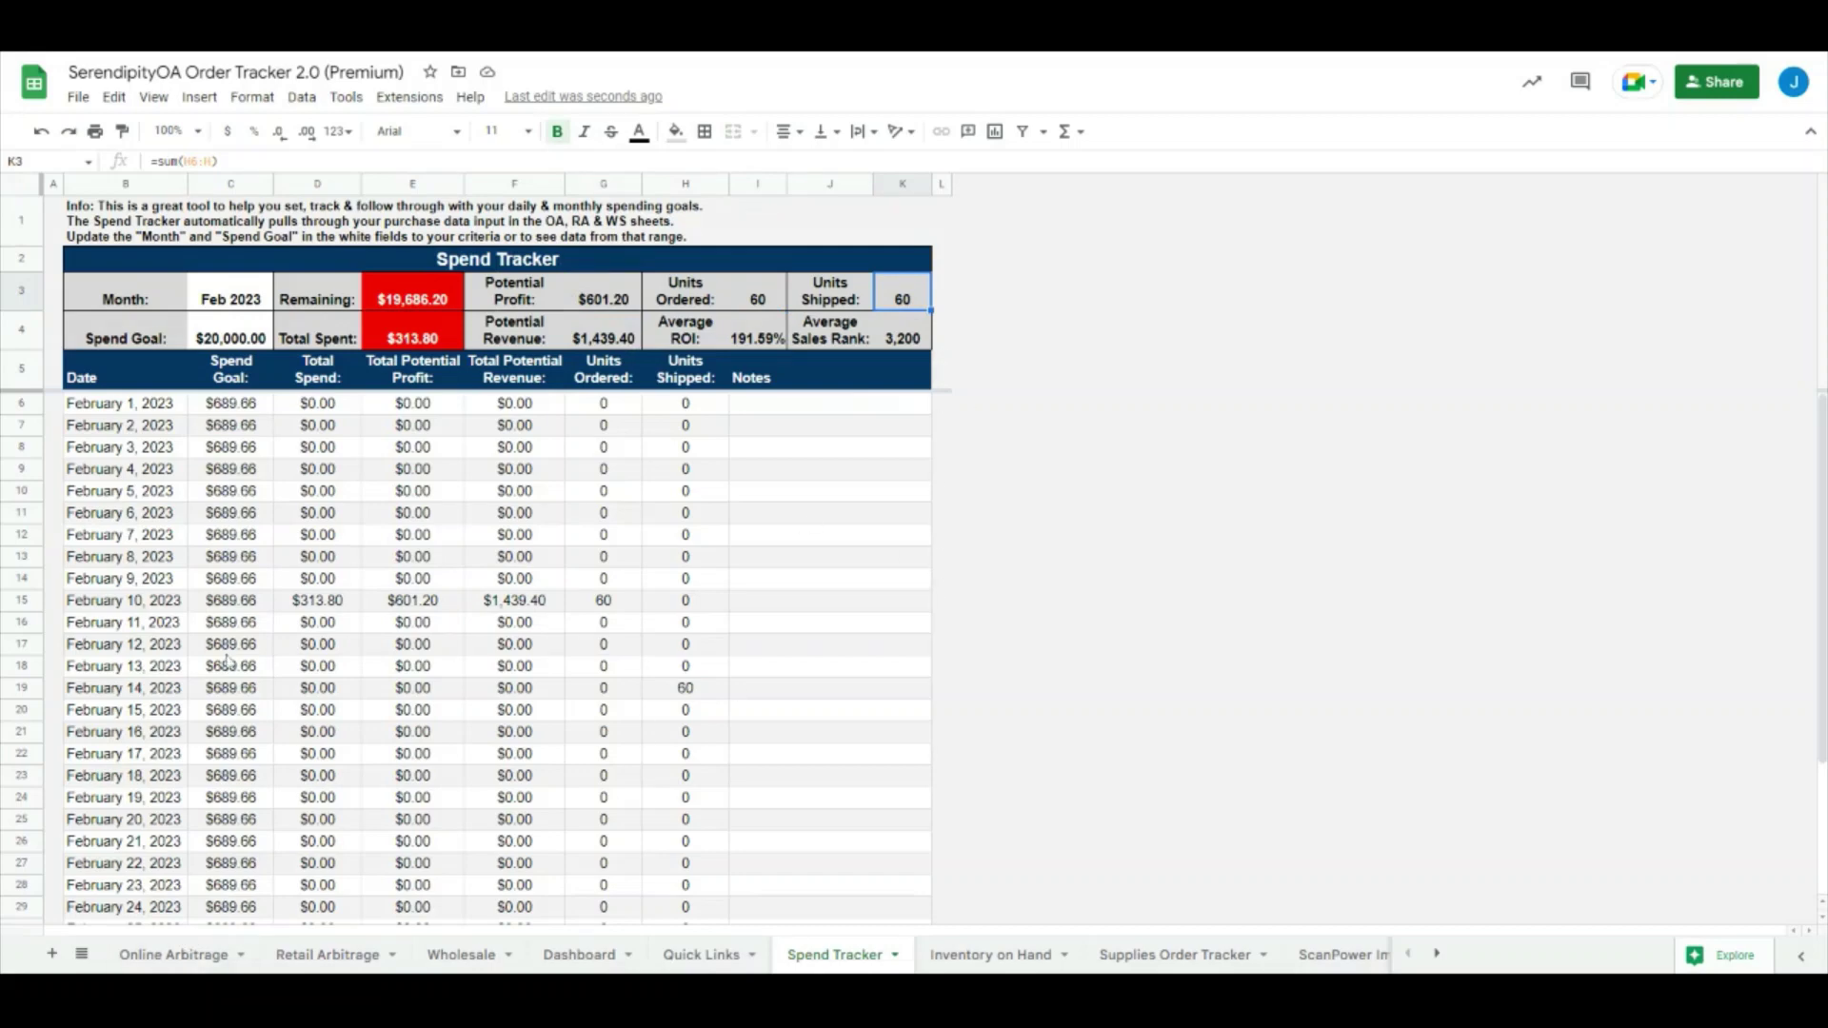
pyautogui.click(779, 343)
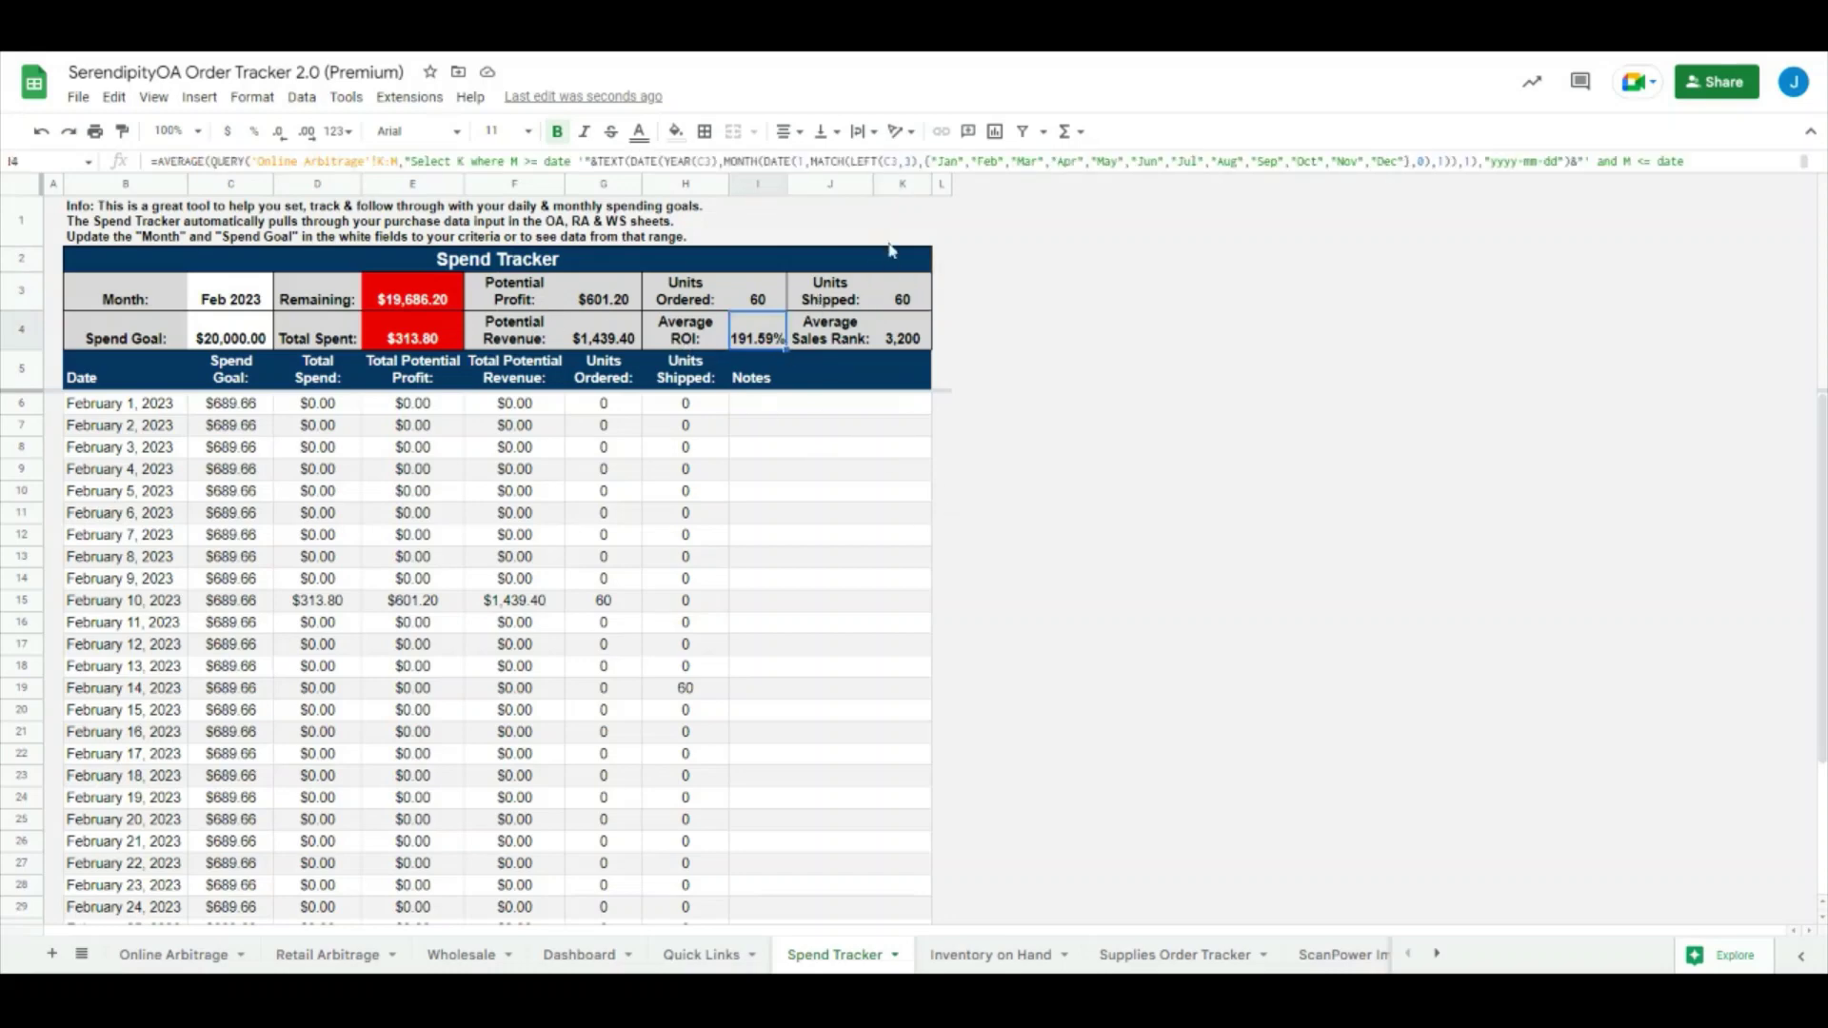
pyautogui.click(912, 345)
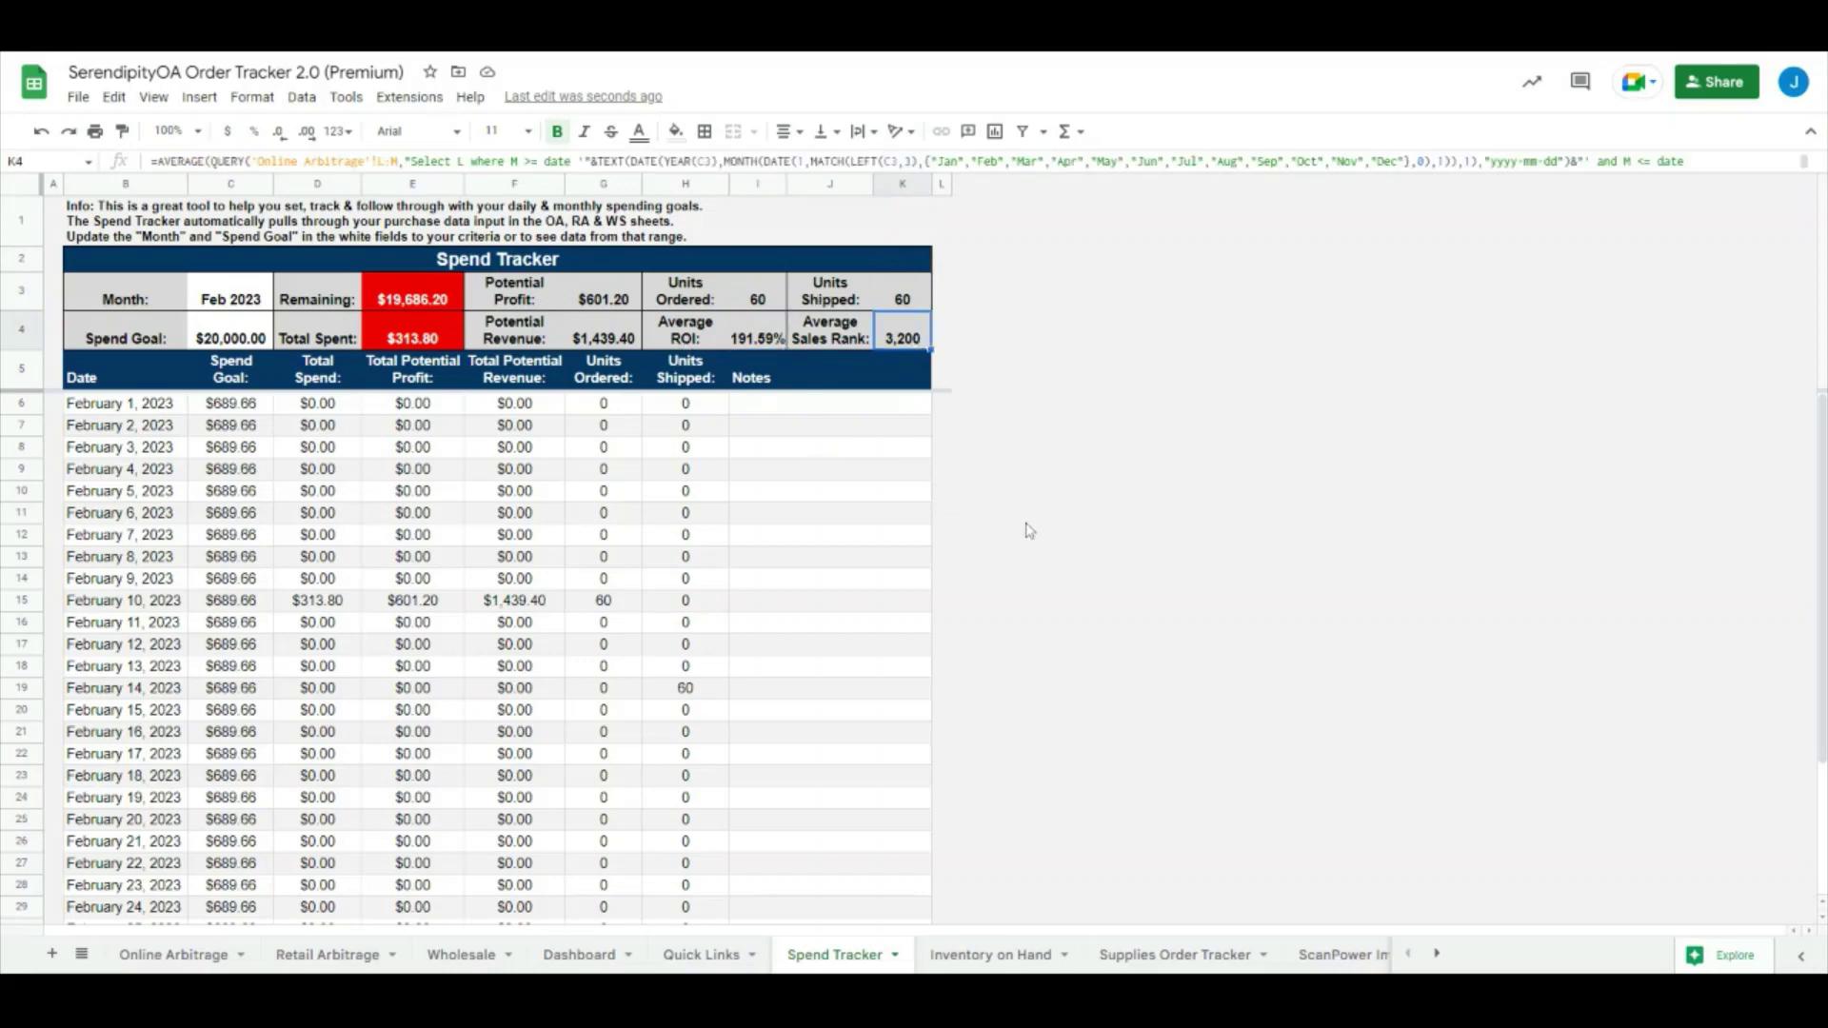
pyautogui.click(990, 956)
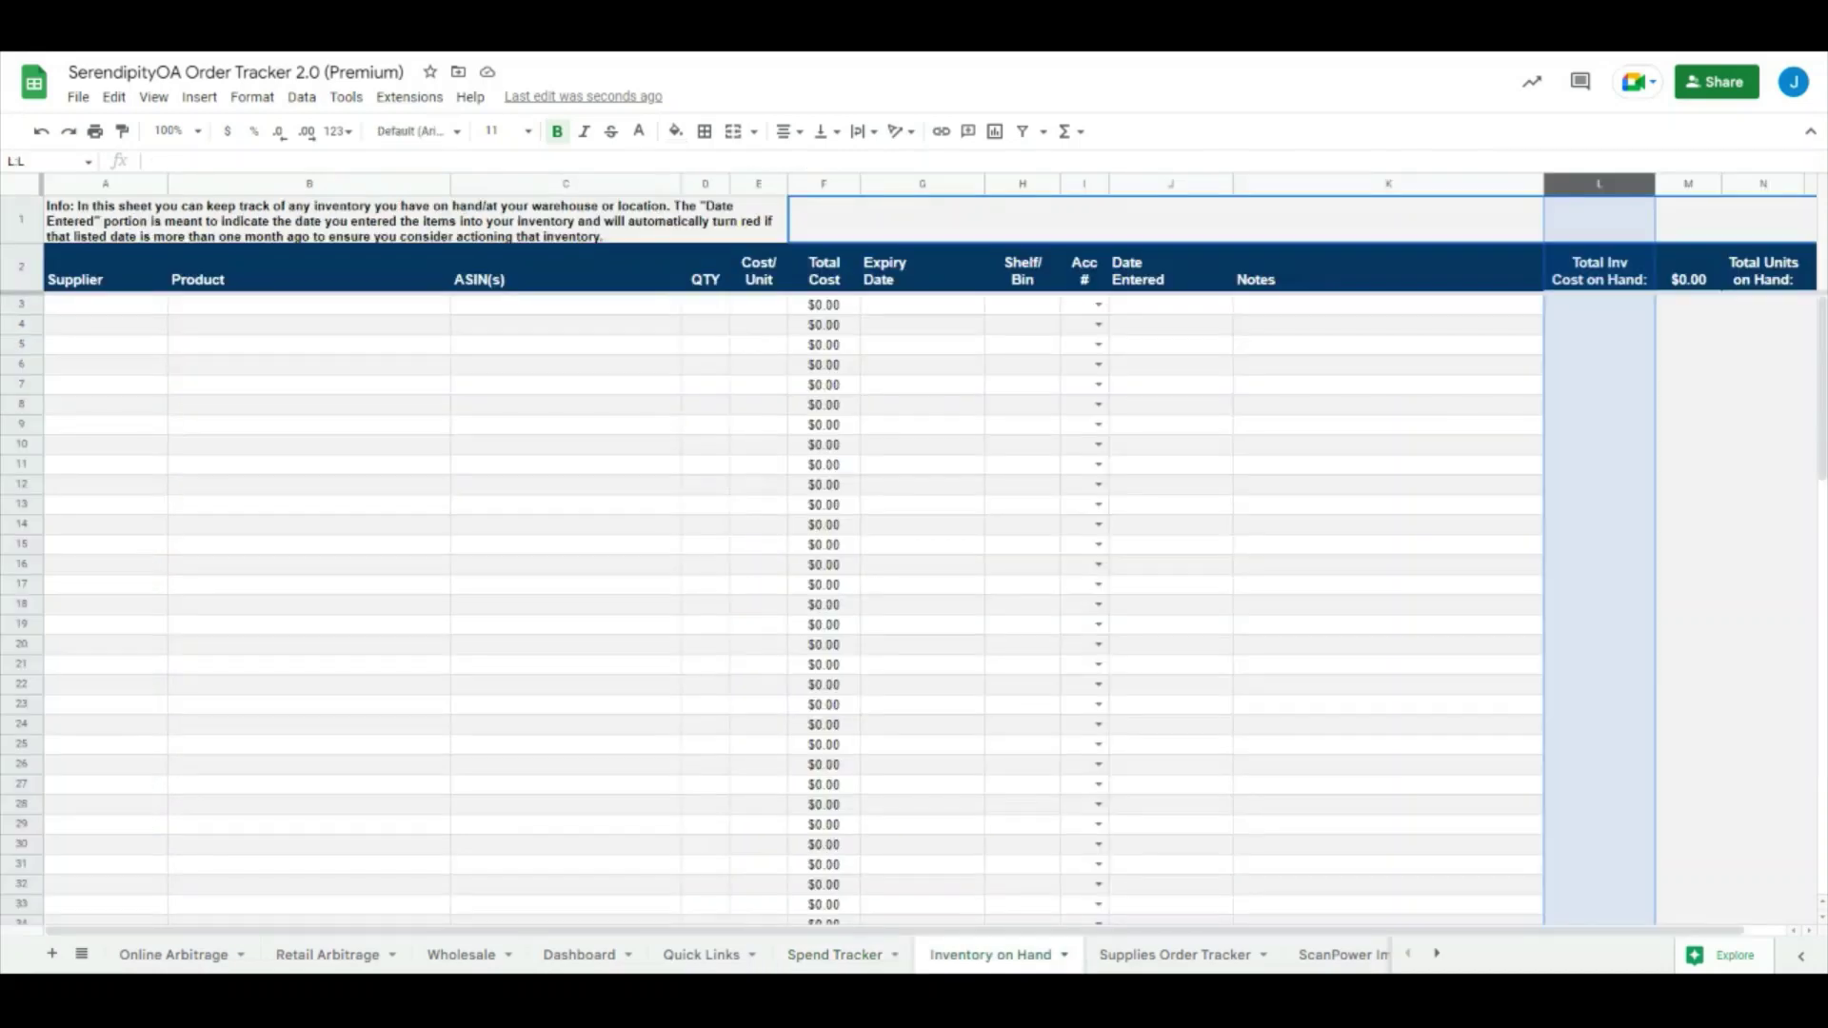
pyautogui.click(1129, 958)
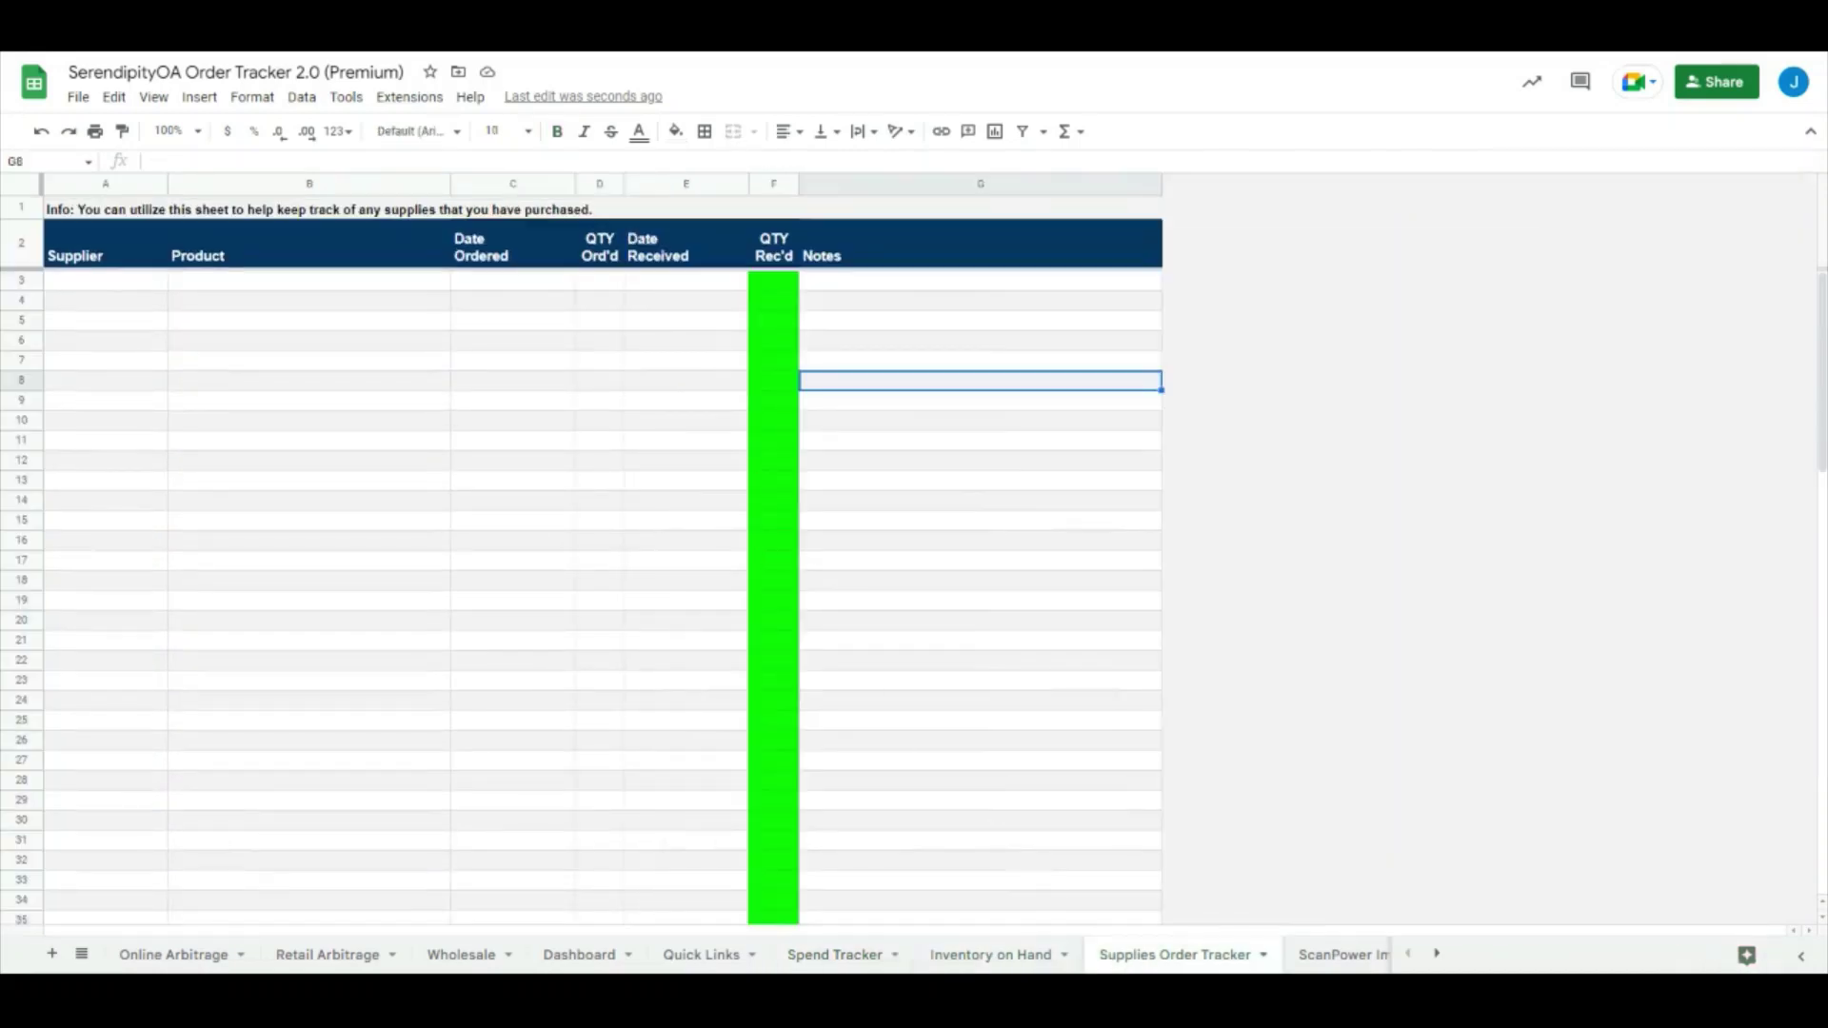
# Step: Scroll the tab bar to reveal the ScanPower Import List, Stats and Taxes sheets
pyautogui.click(1437, 955)
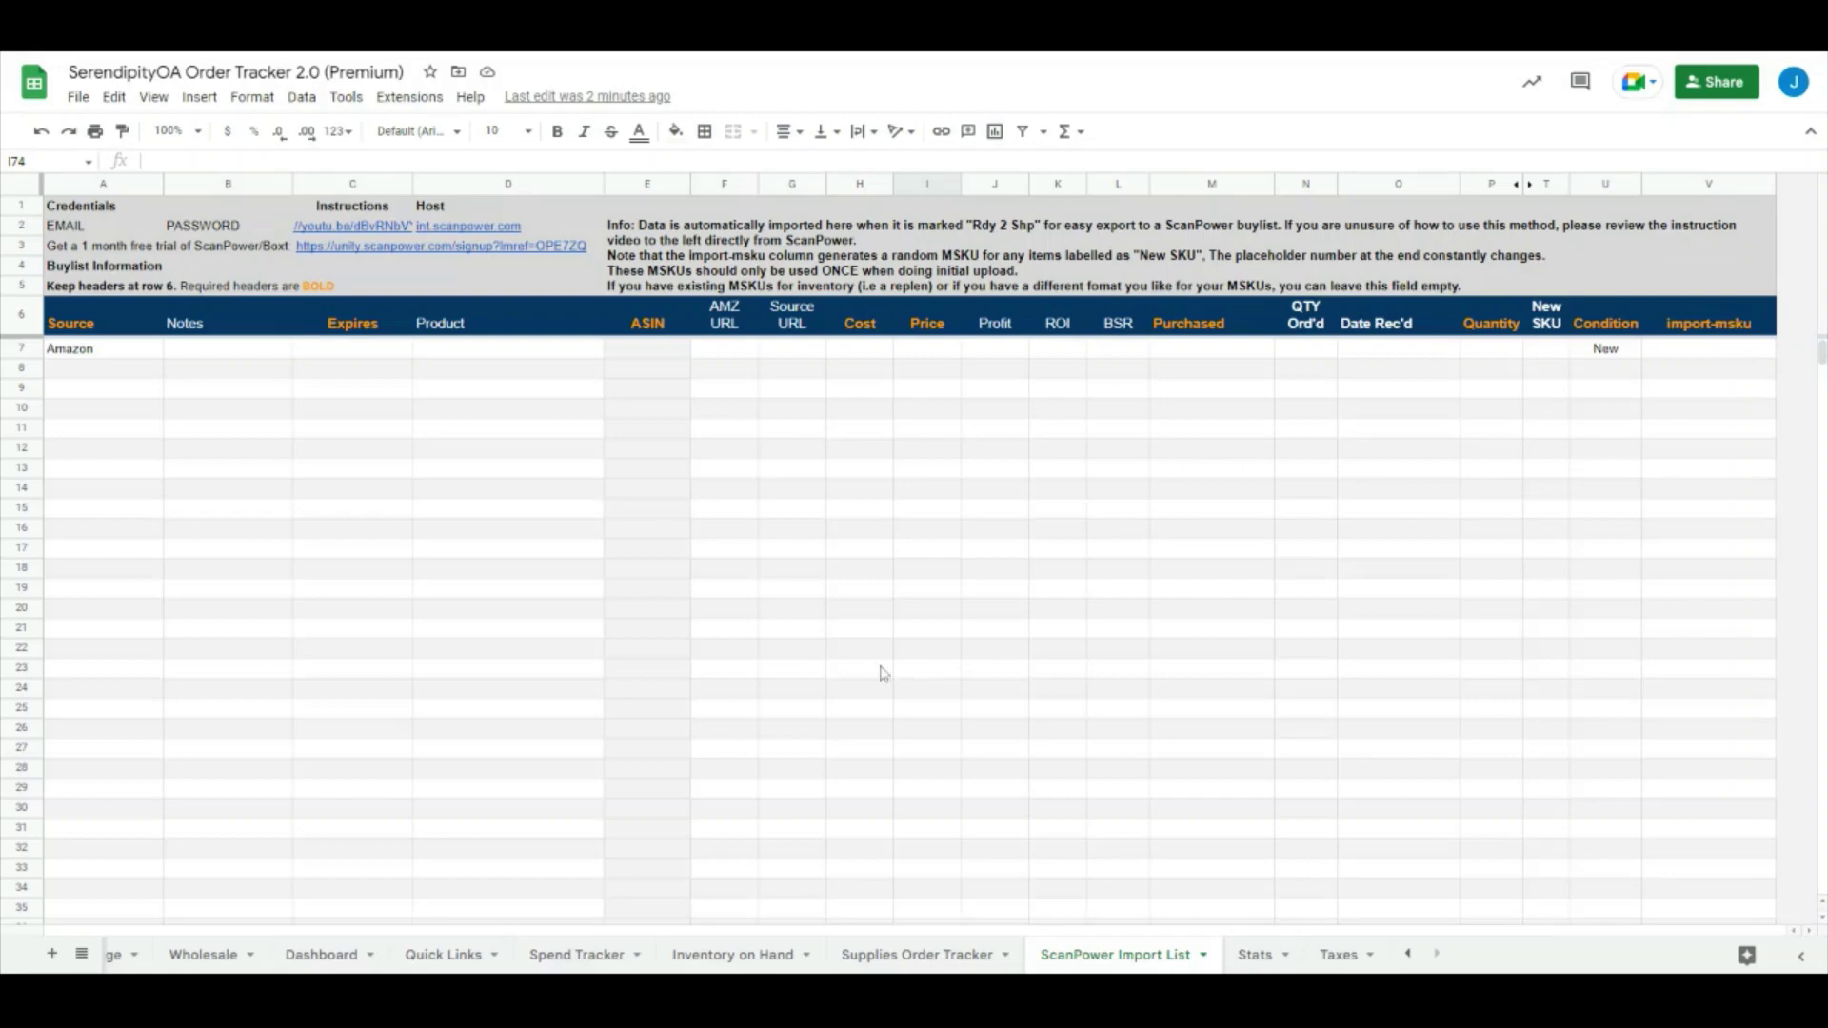
# Step: On Online Arbitrage, untick Shp'd and tick Rdy 2 Shp for rows 10 and 11
pyautogui.click(1410, 954)
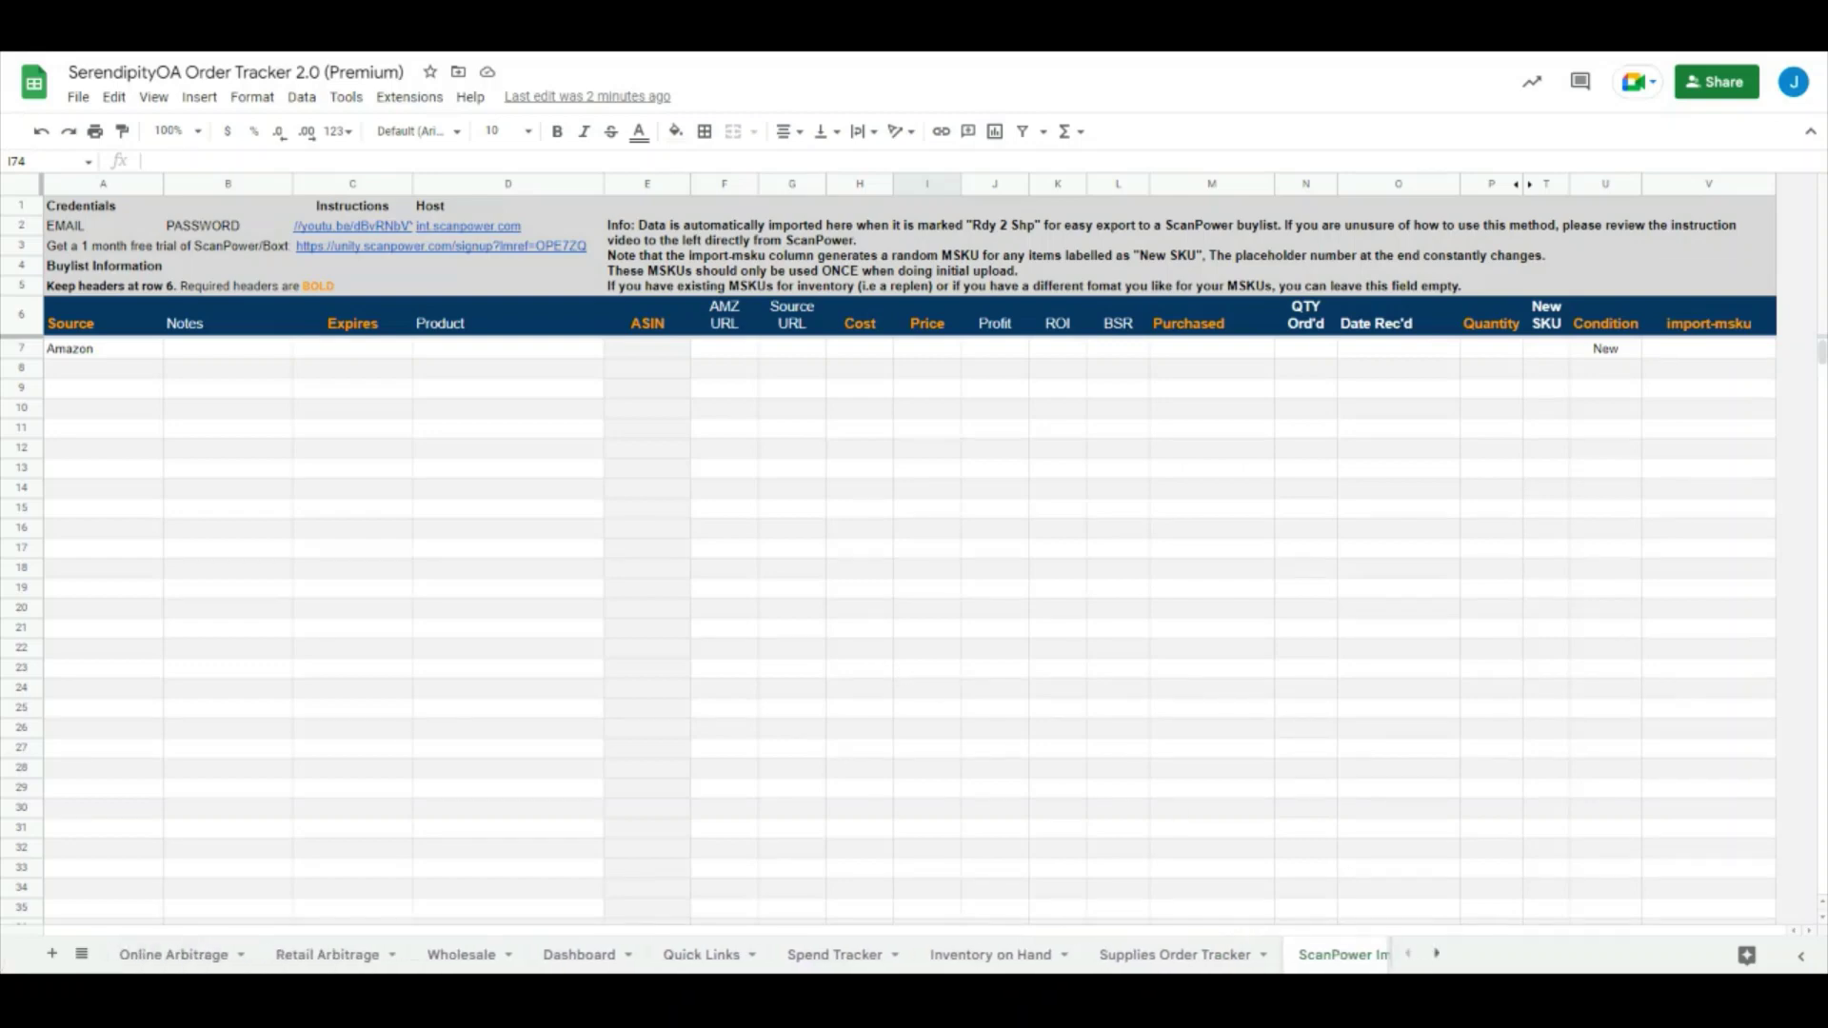
pyautogui.hotkey('ctrl', 'shift', 'pageup')
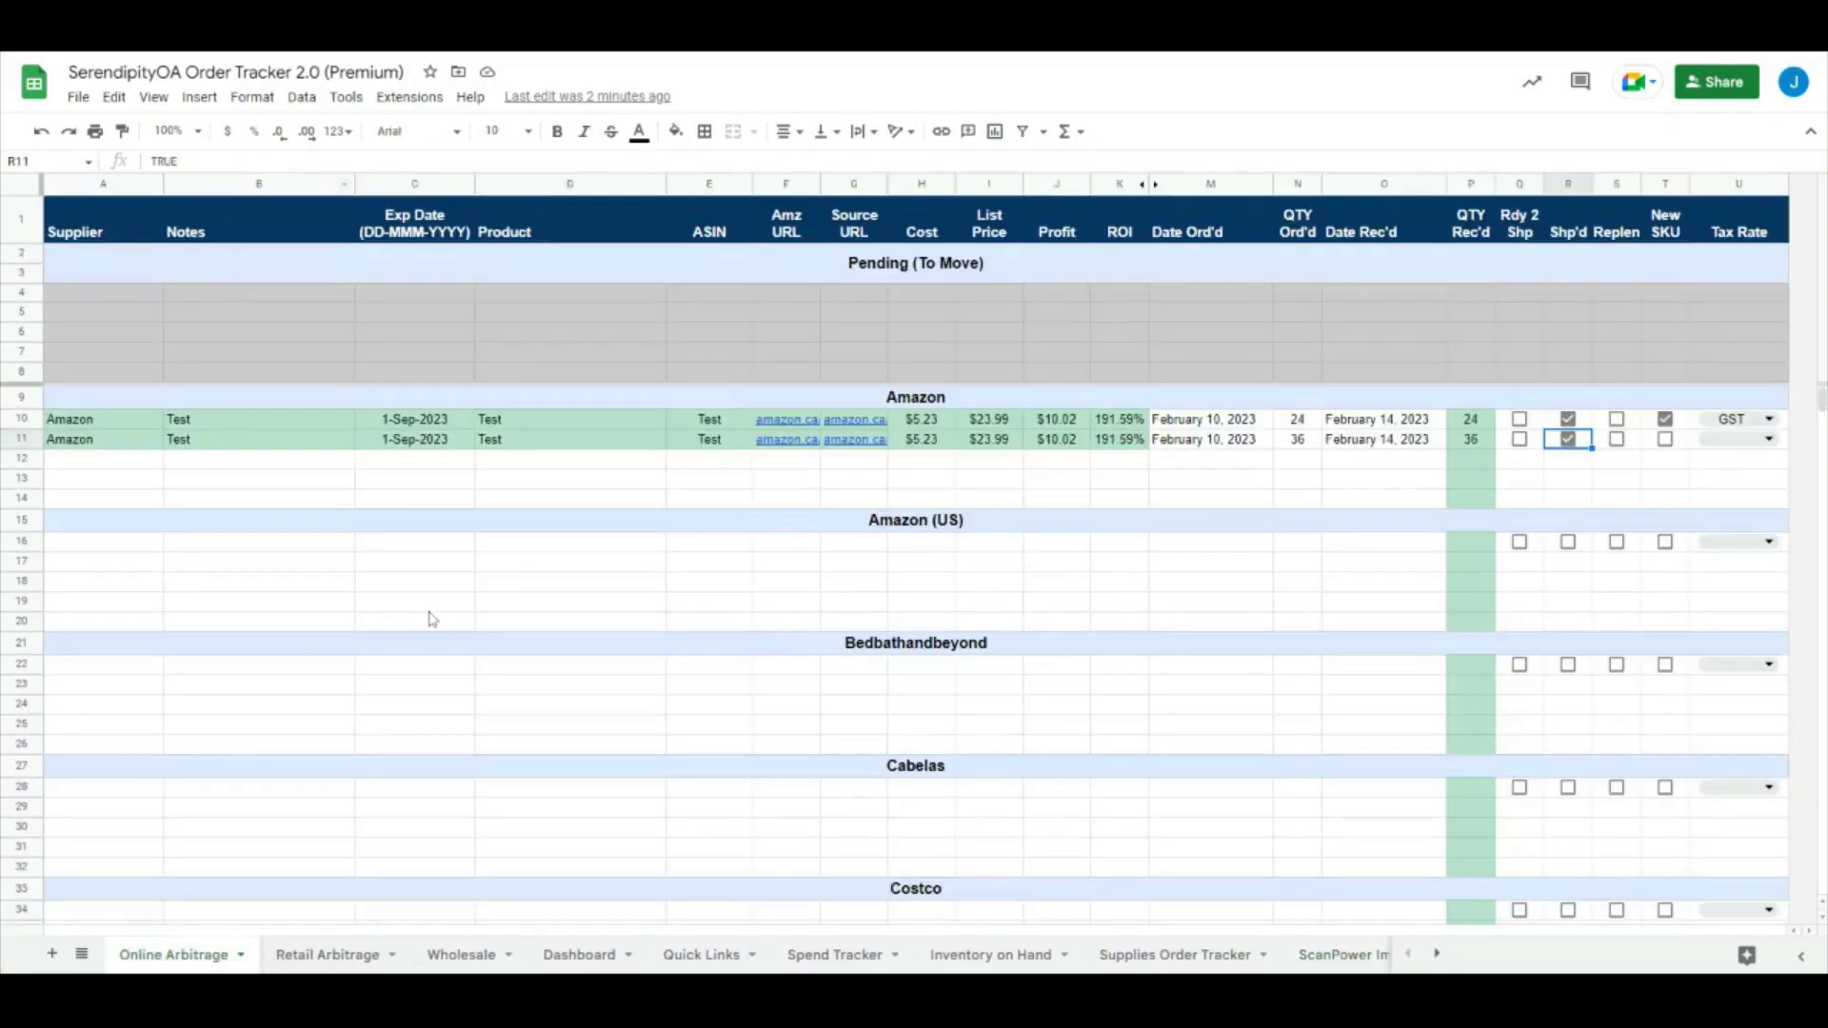
pyautogui.click(1569, 419)
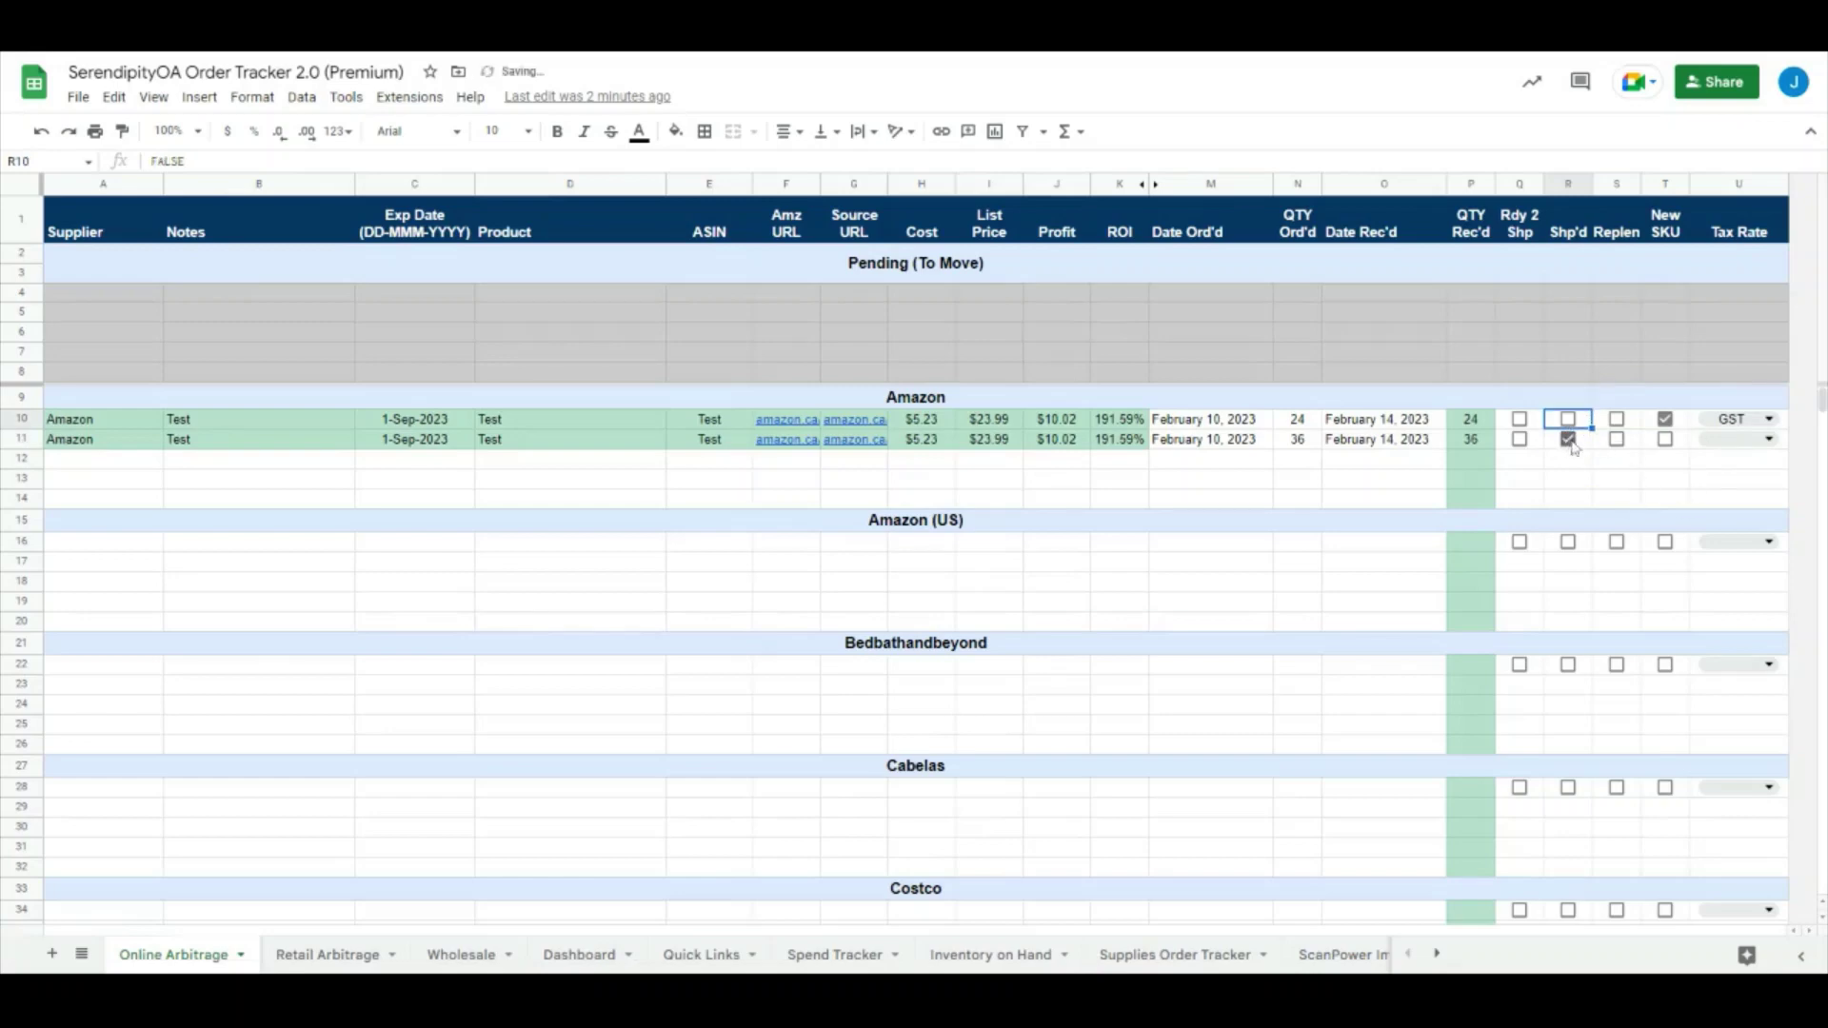
pyautogui.click(1570, 440)
pyautogui.click(1521, 420)
pyautogui.click(1520, 440)
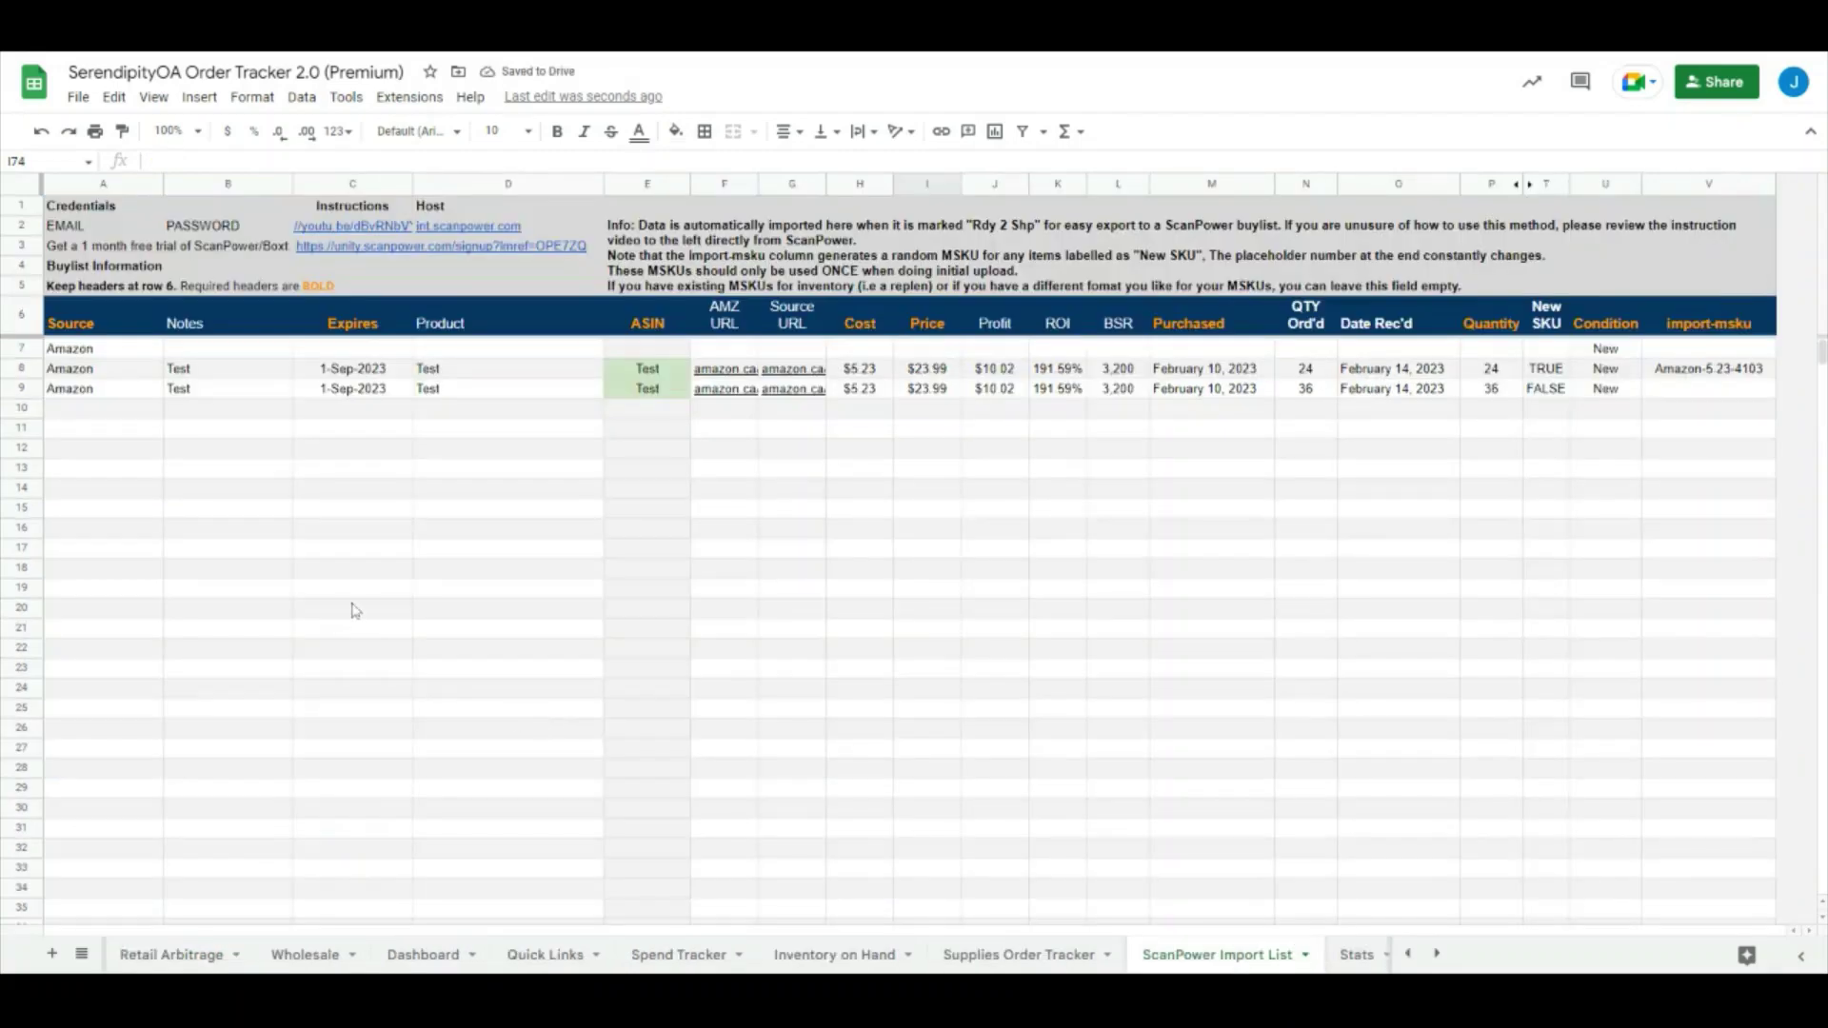
# Step: Back on ScanPower Import List, inspect the QUERY formula in A7 now listing 24 and 36 units
pyautogui.click(353, 609)
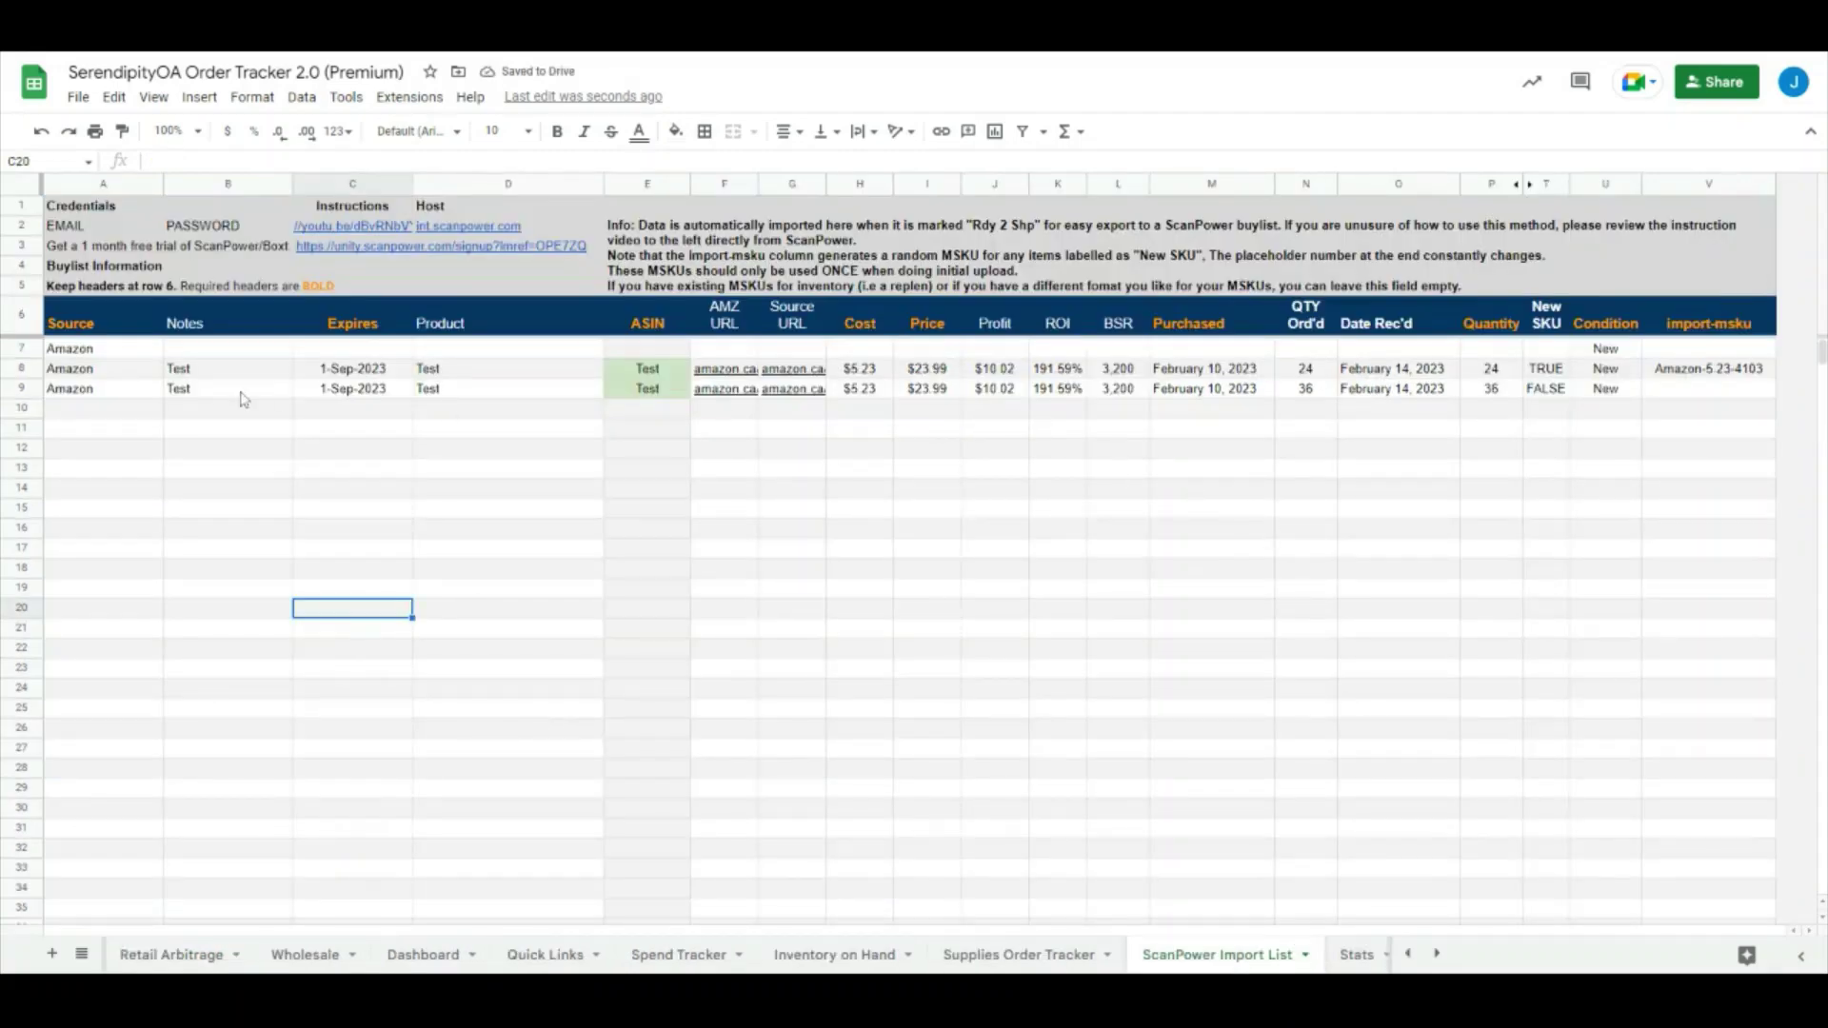
pyautogui.click(178, 426)
pyautogui.click(110, 353)
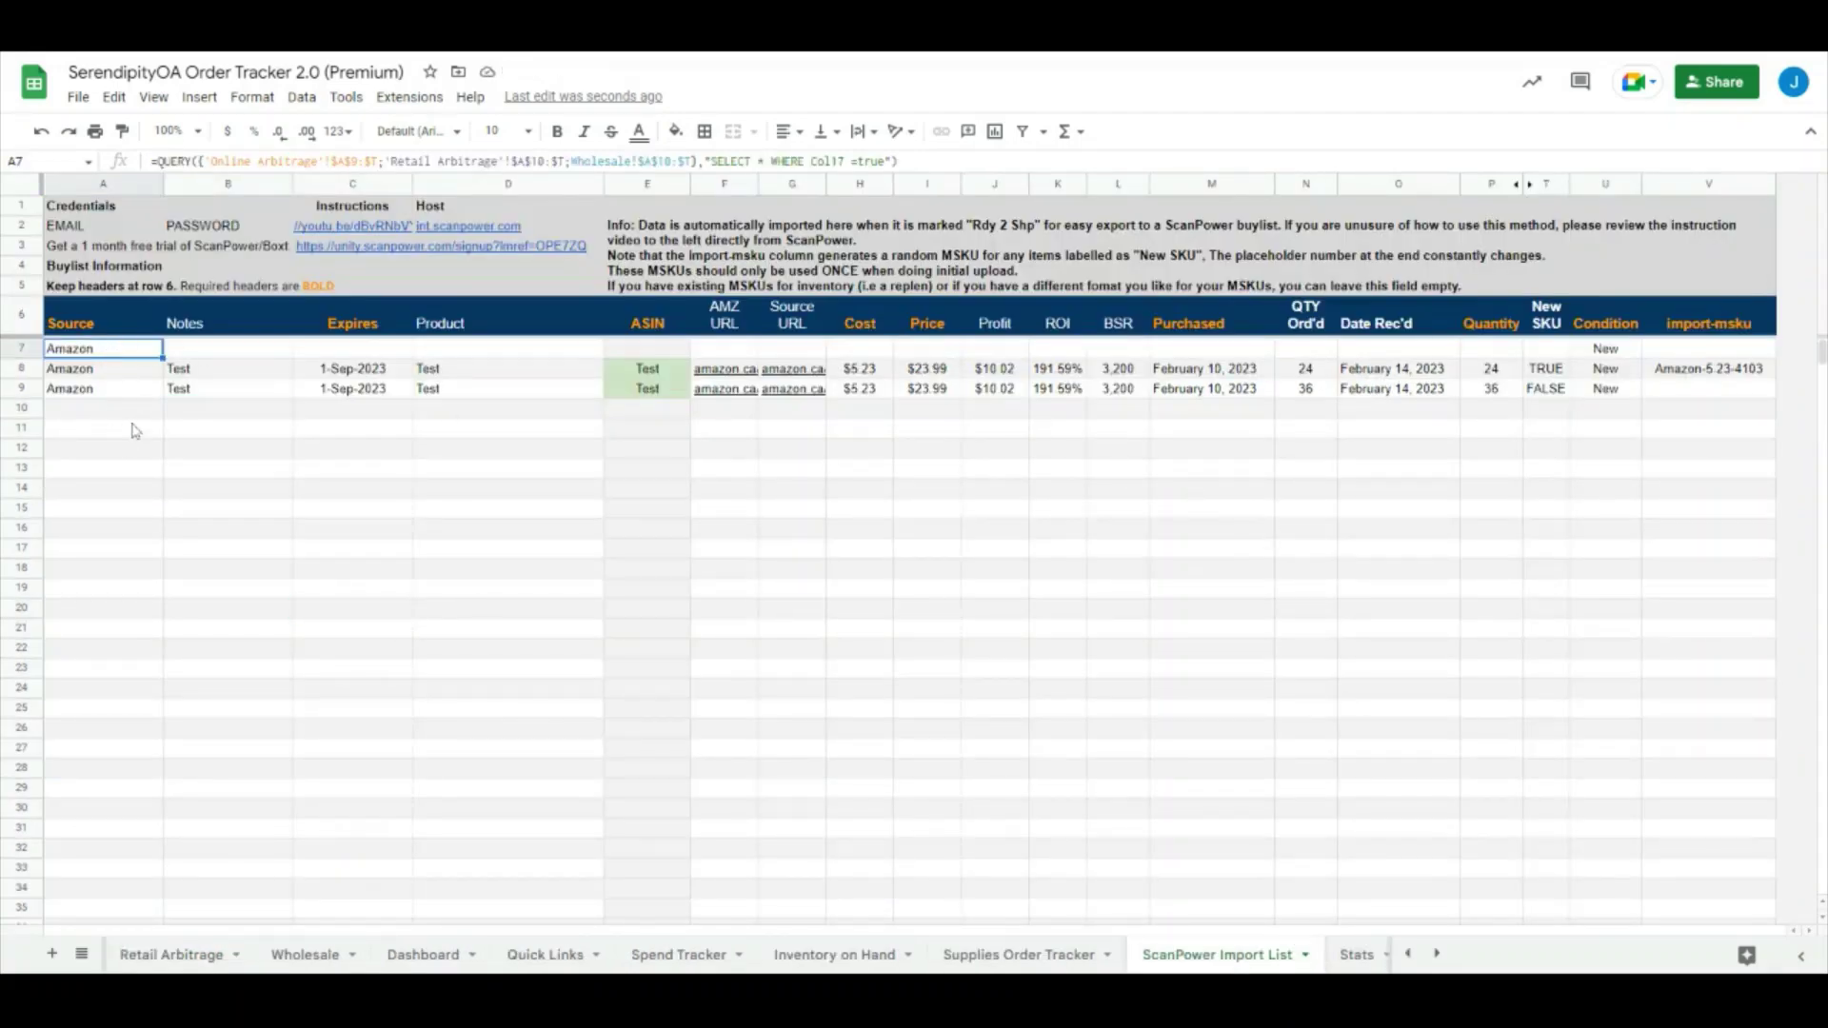
pyautogui.click(150, 511)
pyautogui.click(125, 374)
pyautogui.click(109, 354)
pyautogui.click(112, 588)
# Step: Select rows 8–10 of imported items, then preview and close the instructions video link in C2
pyautogui.click(348, 431)
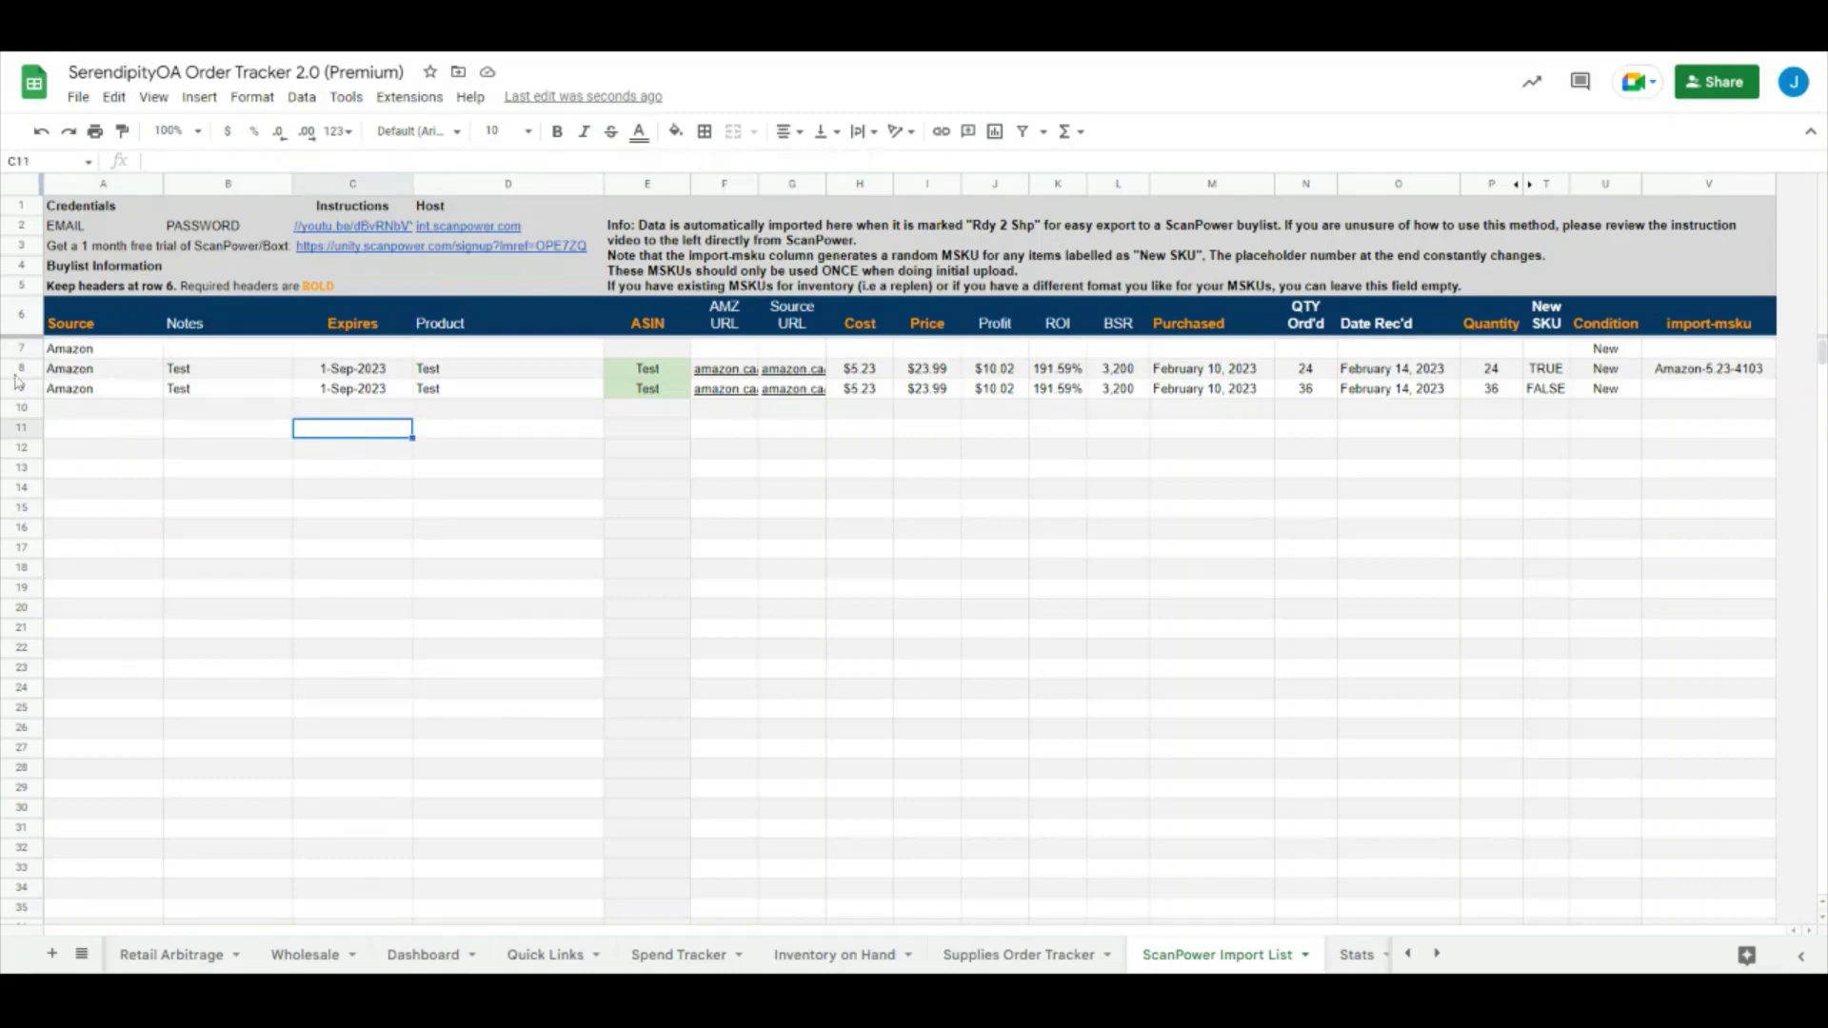
pyautogui.moveTo(17, 382); pyautogui.dragTo(20, 411)
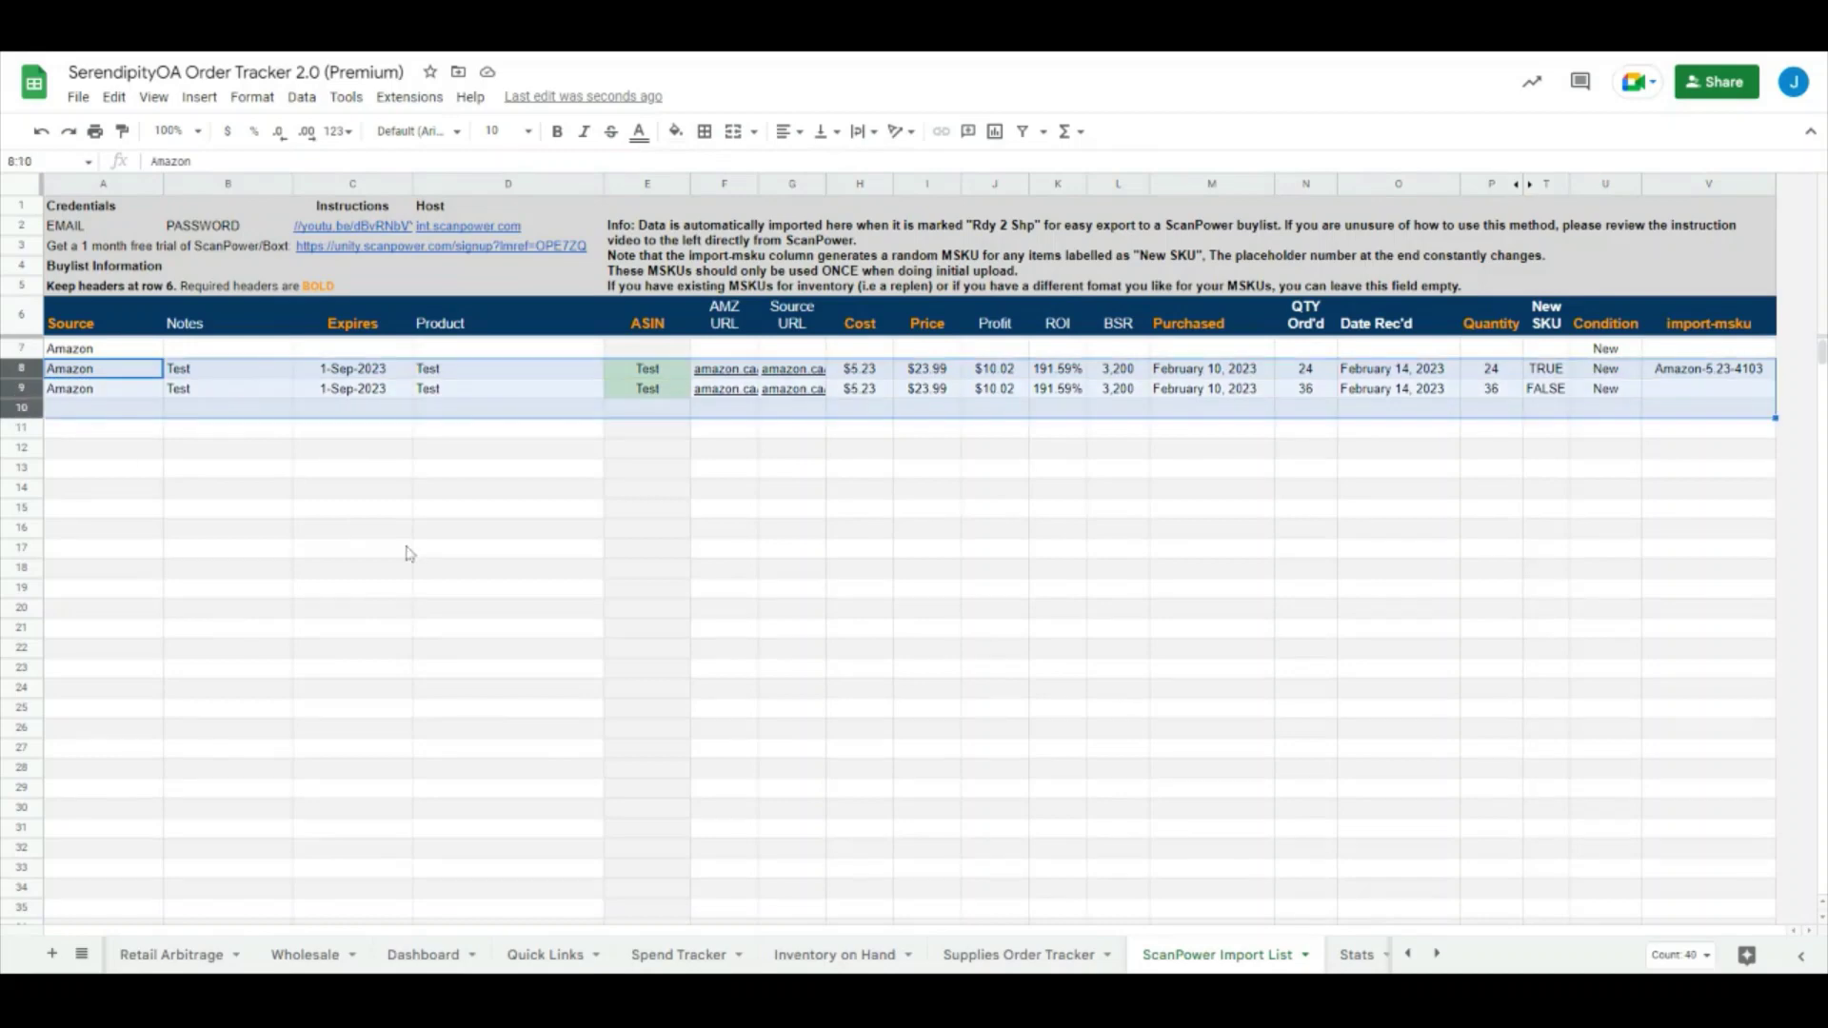
pyautogui.click(1235, 673)
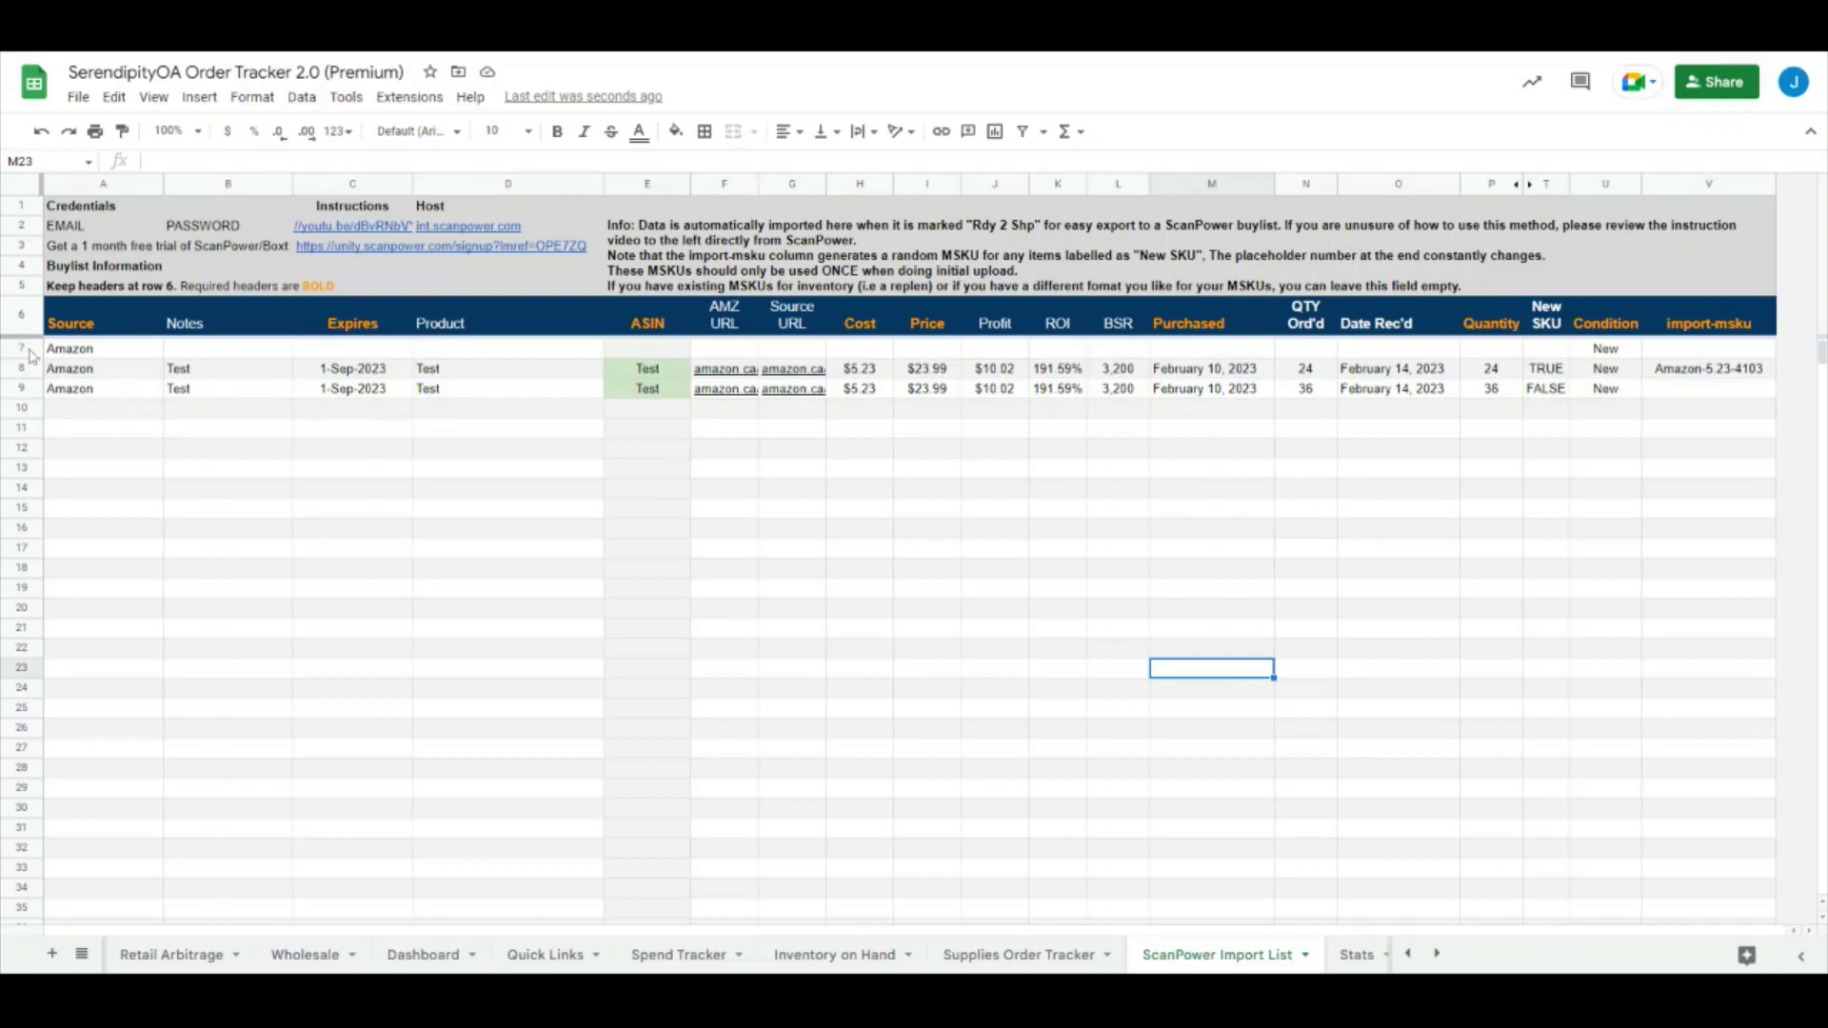
pyautogui.click(346, 234)
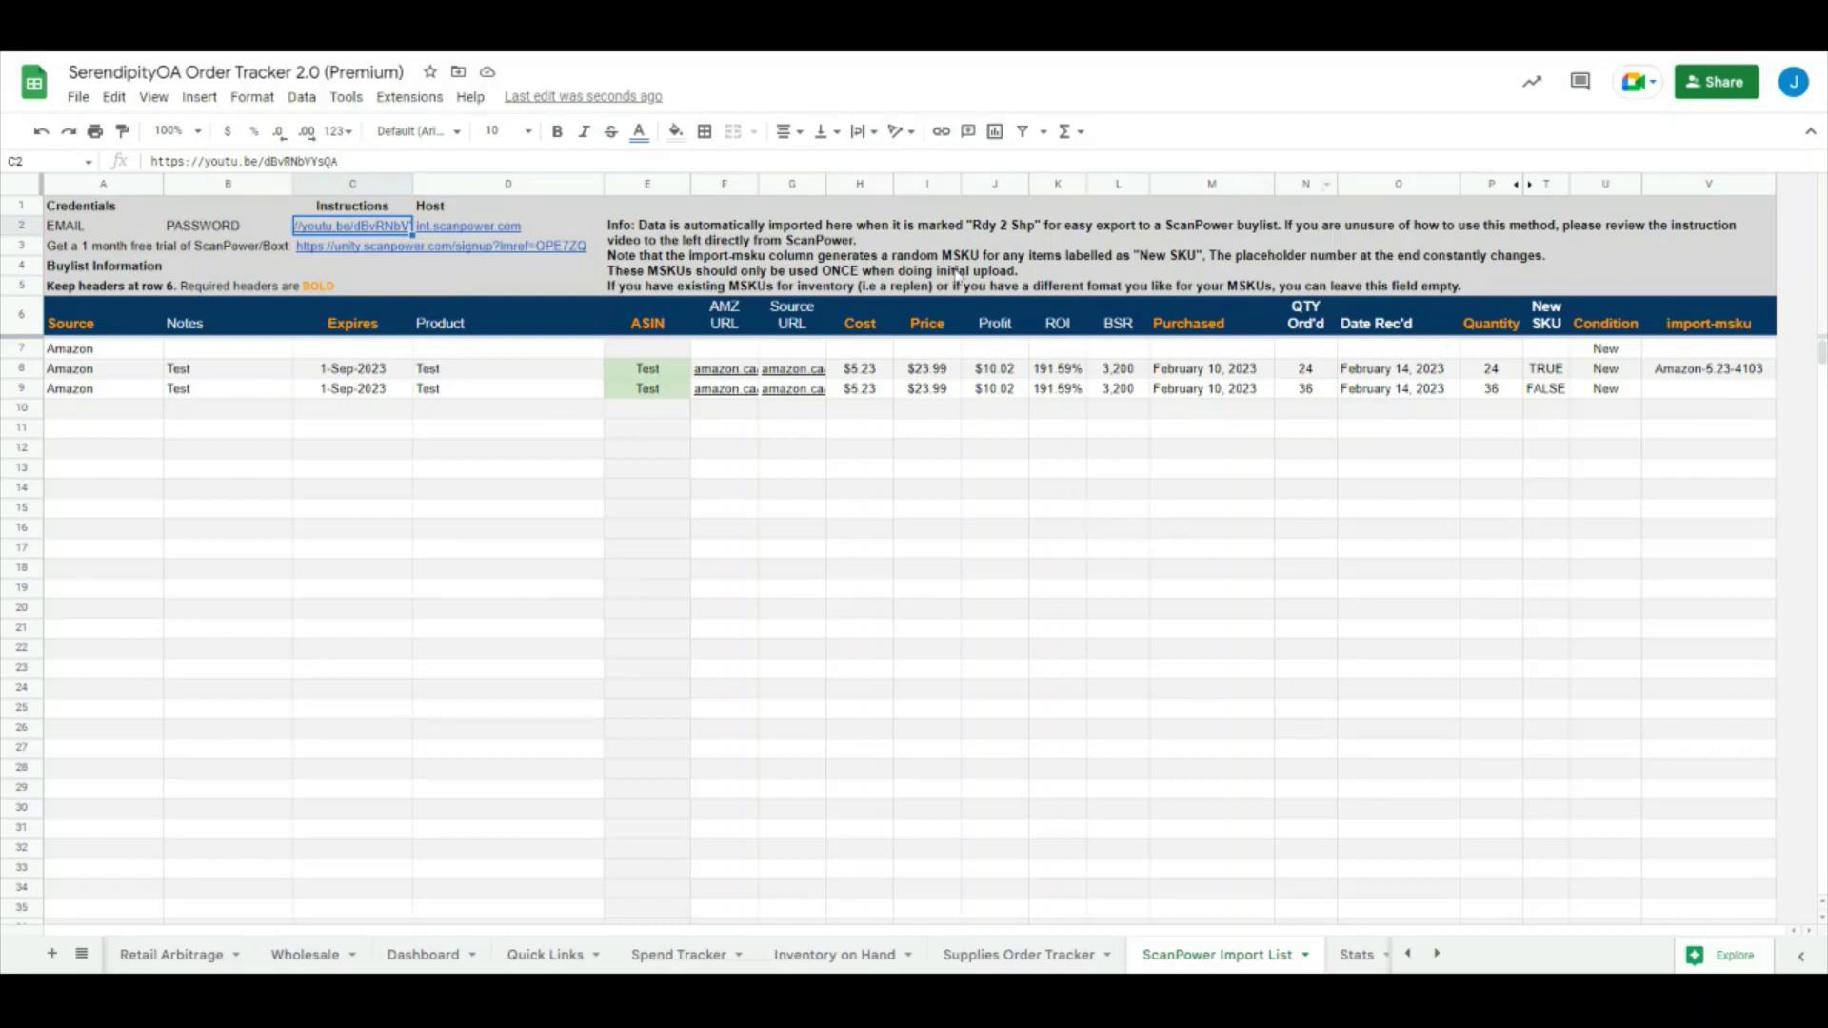
pyautogui.click(217, 633)
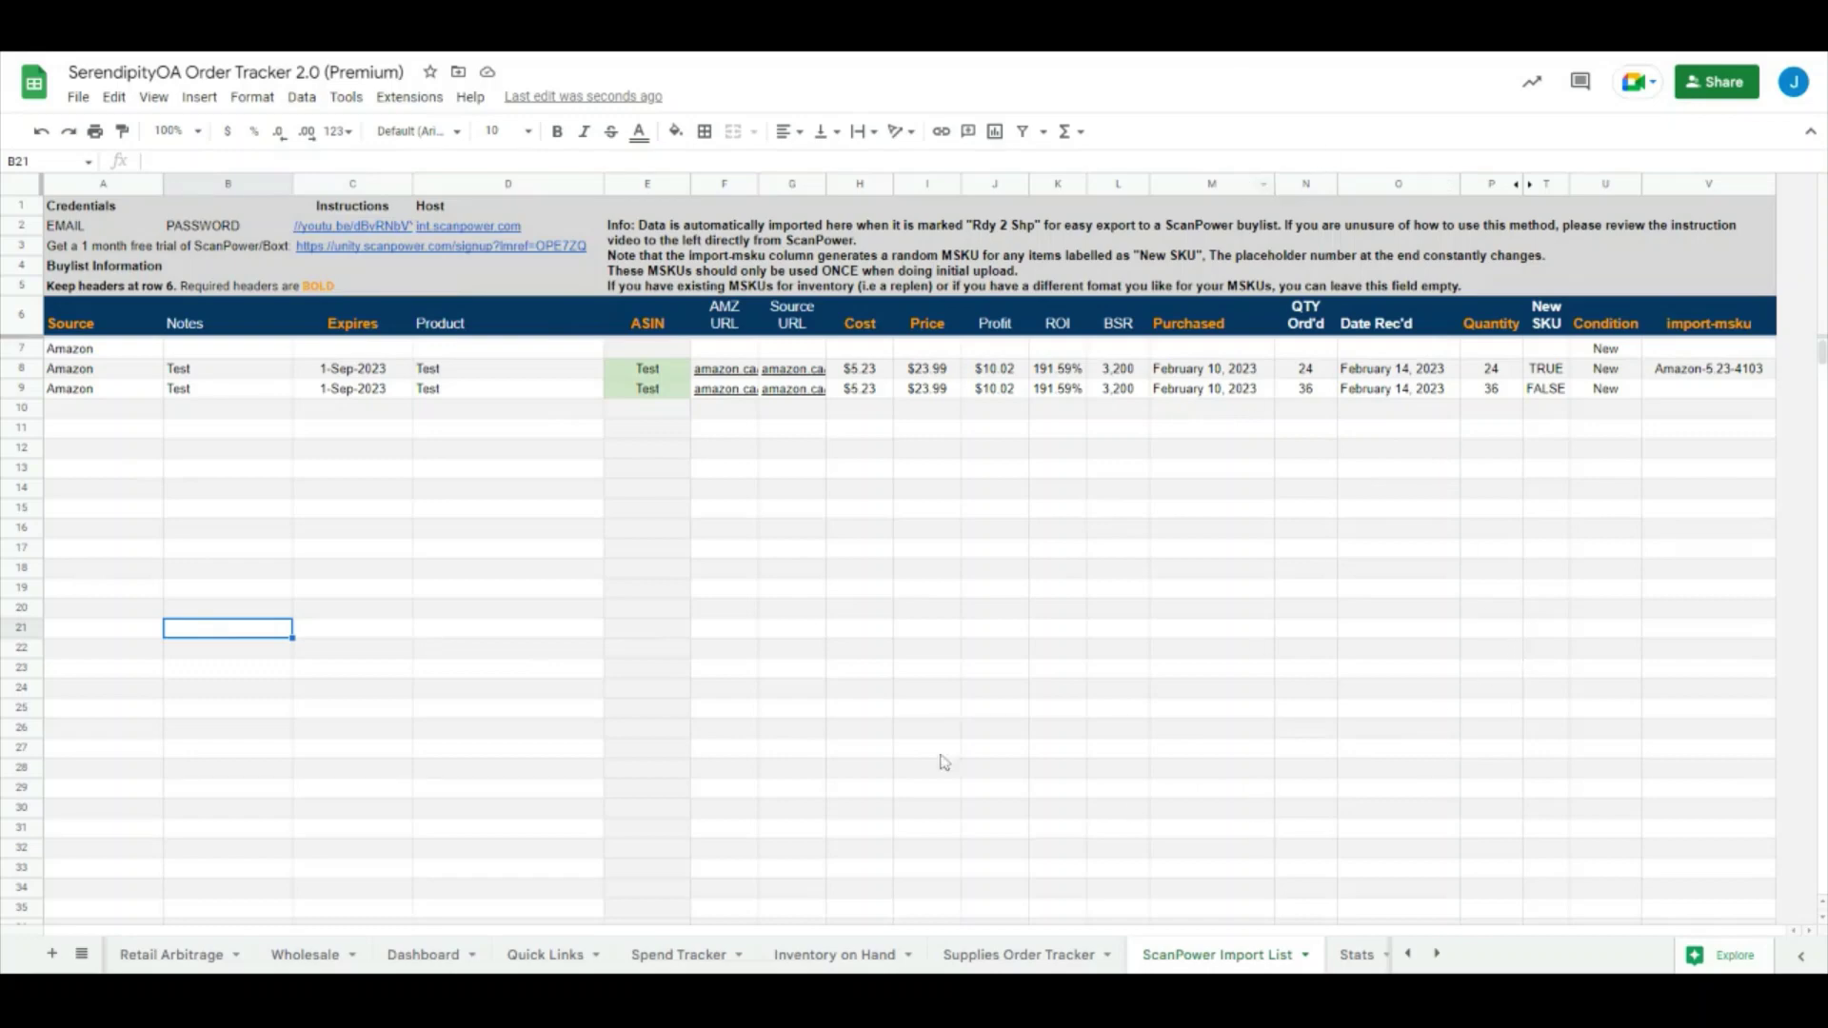
# Step: Select rows 8 to 20 for the buylist import and show the installed extensions
pyautogui.click(385, 630)
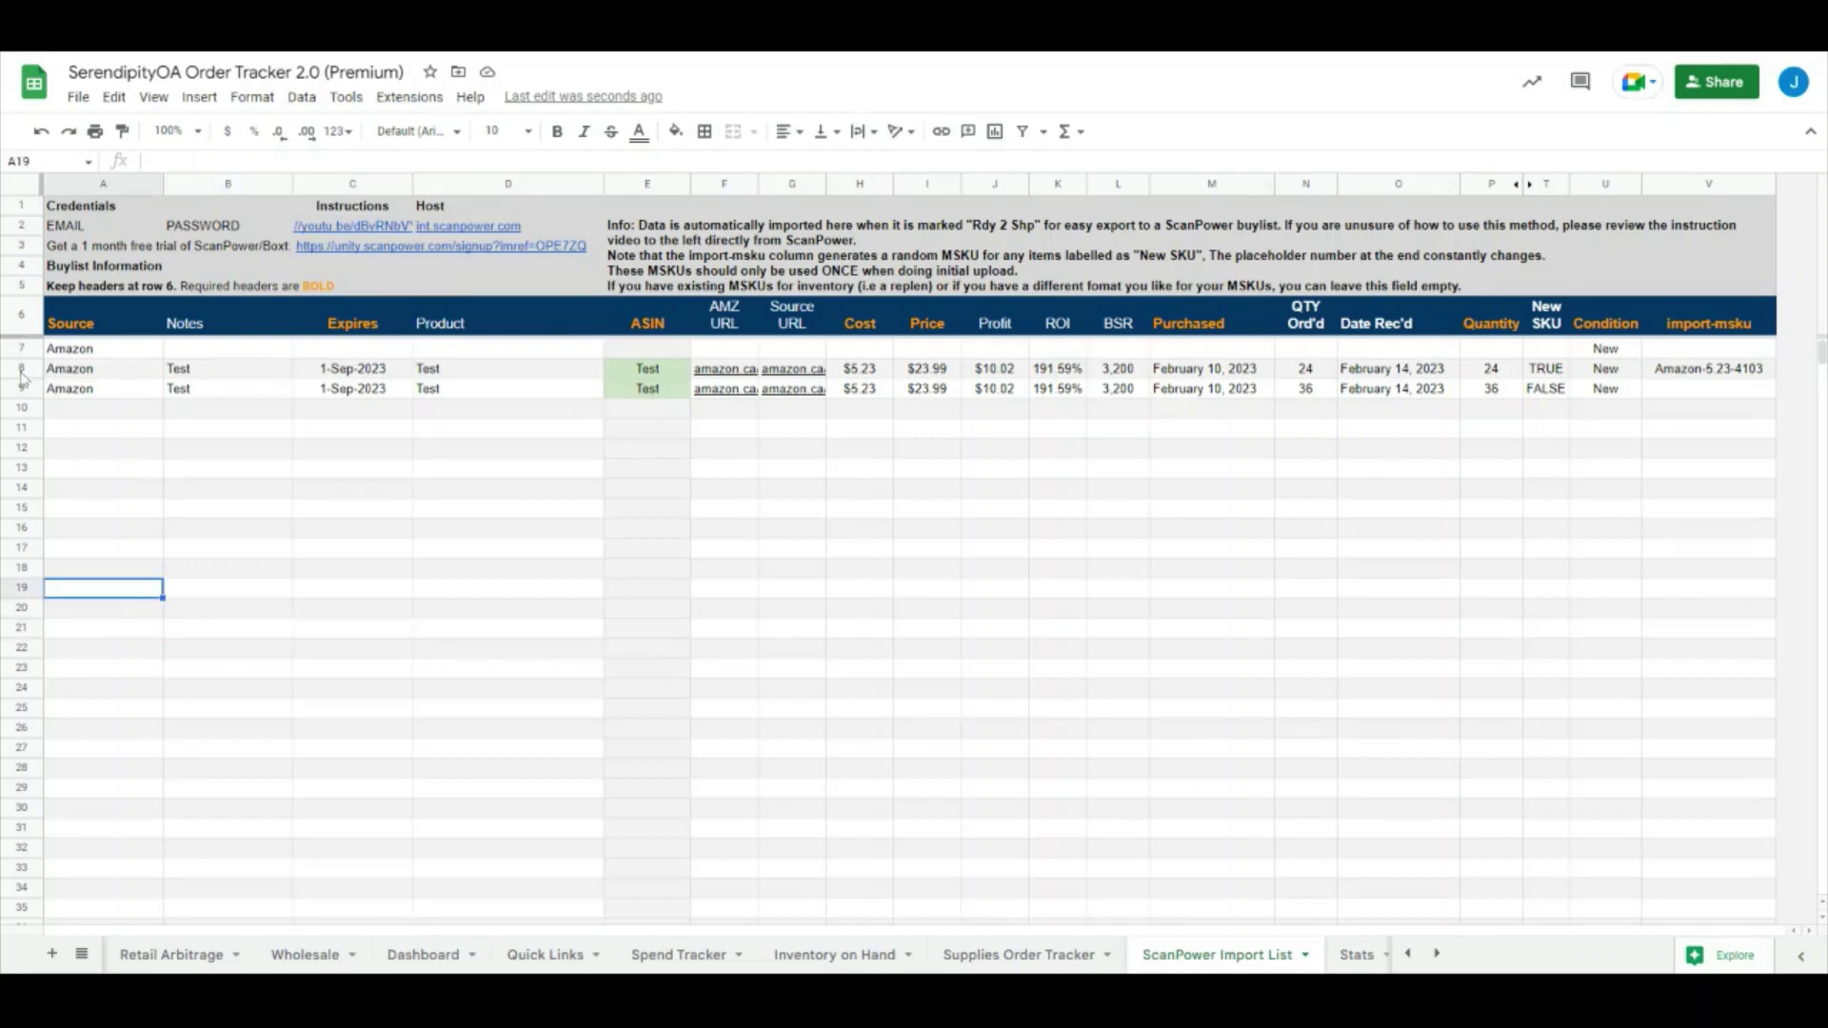
pyautogui.moveTo(22, 371); pyautogui.dragTo(22, 619)
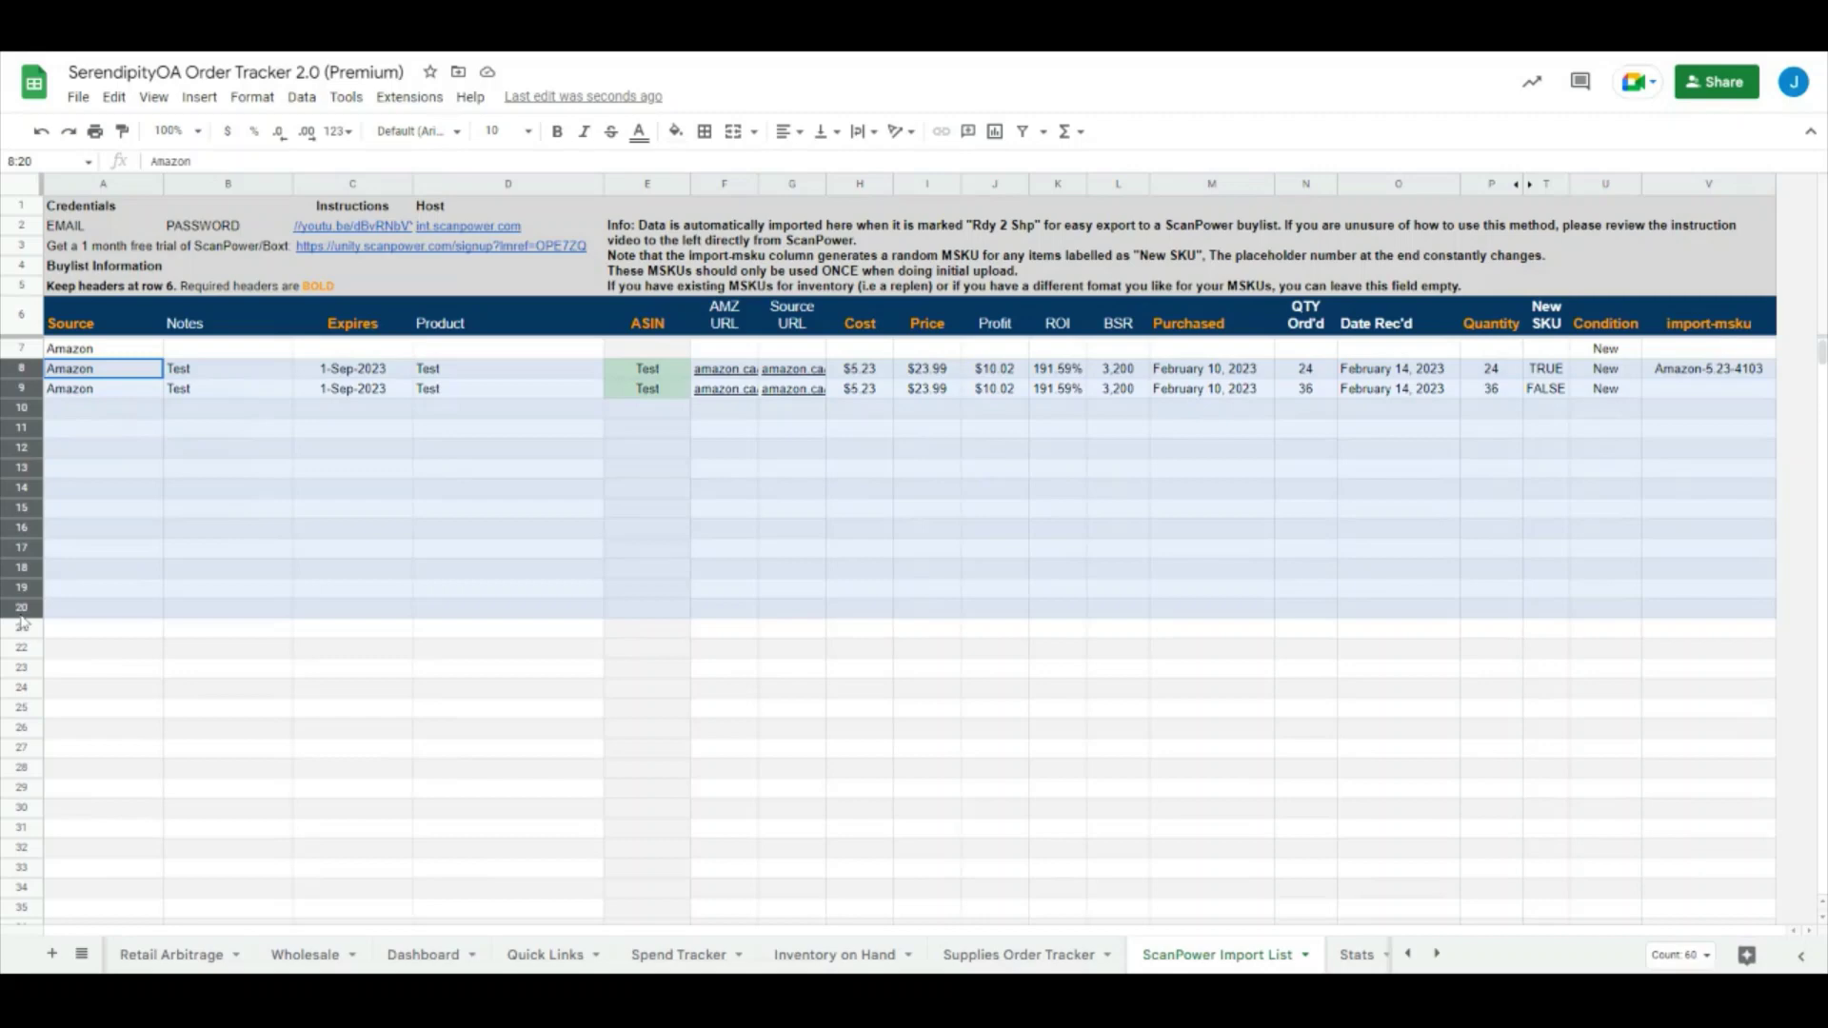
pyautogui.click(411, 99)
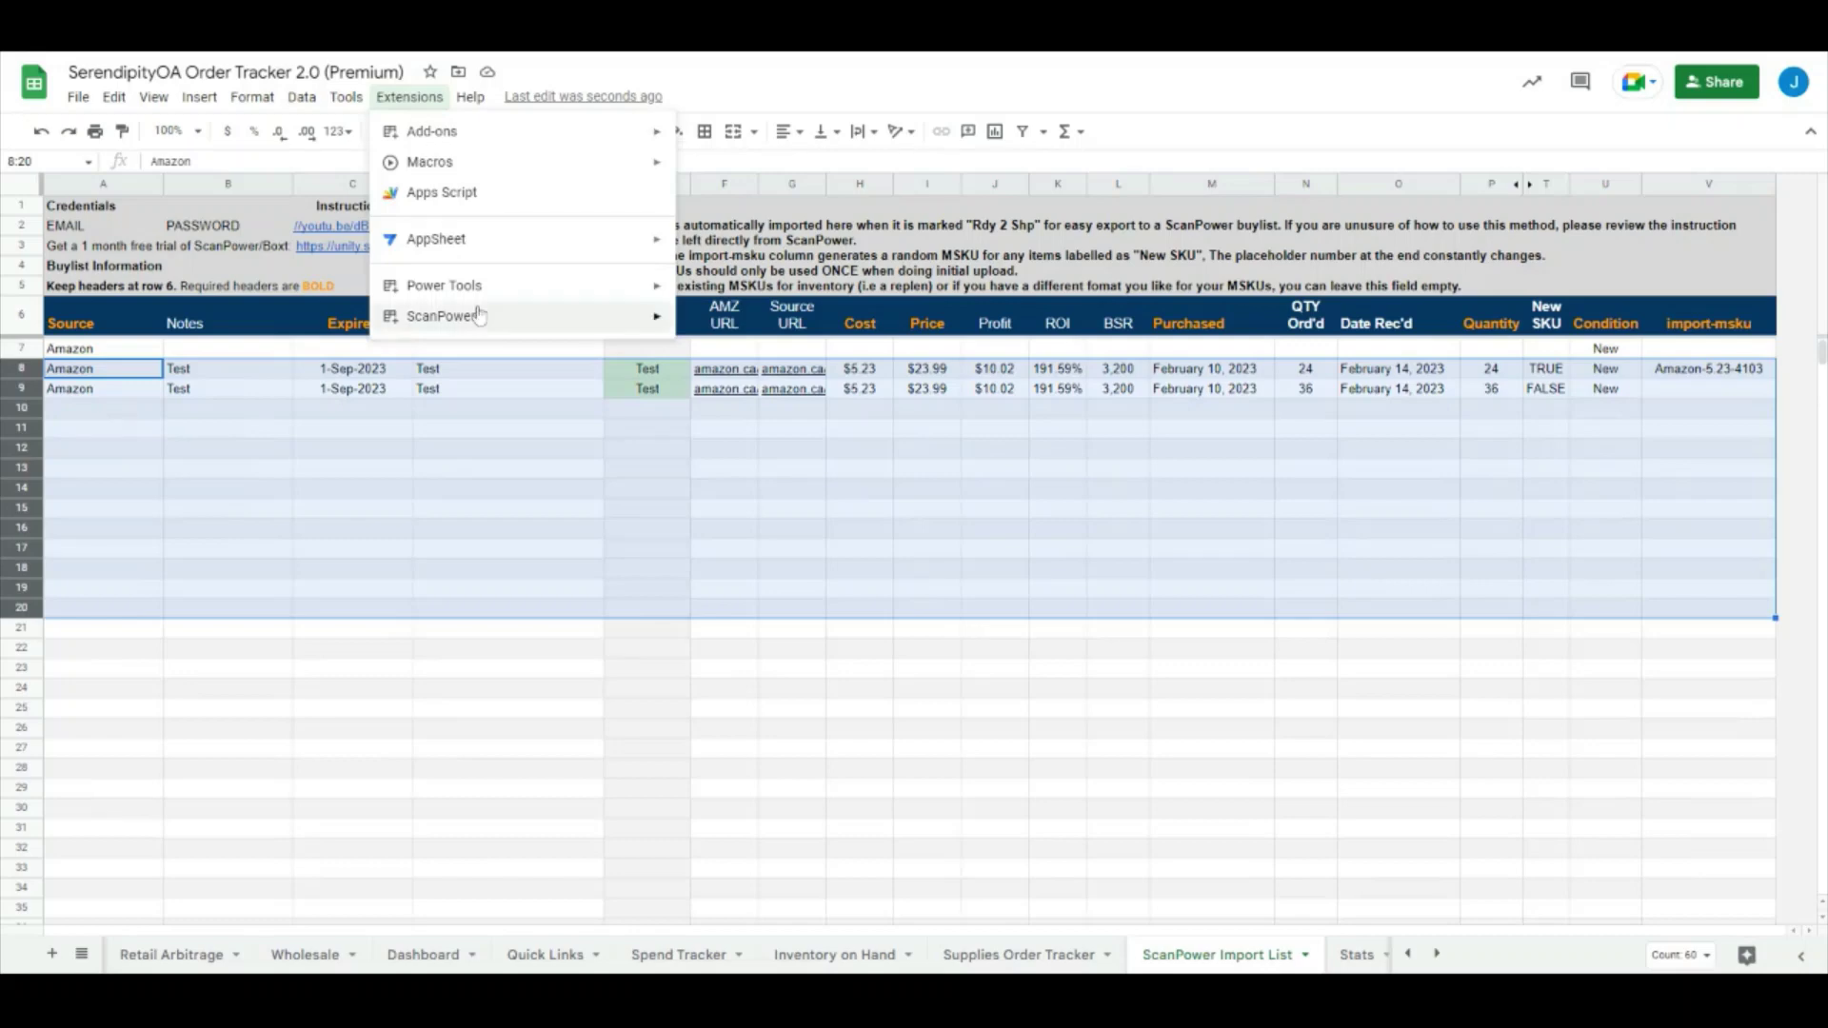
# Step: View ScanPower's Import Buylist Information option, then dismiss the menus without importing
pyautogui.moveTo(477, 324)
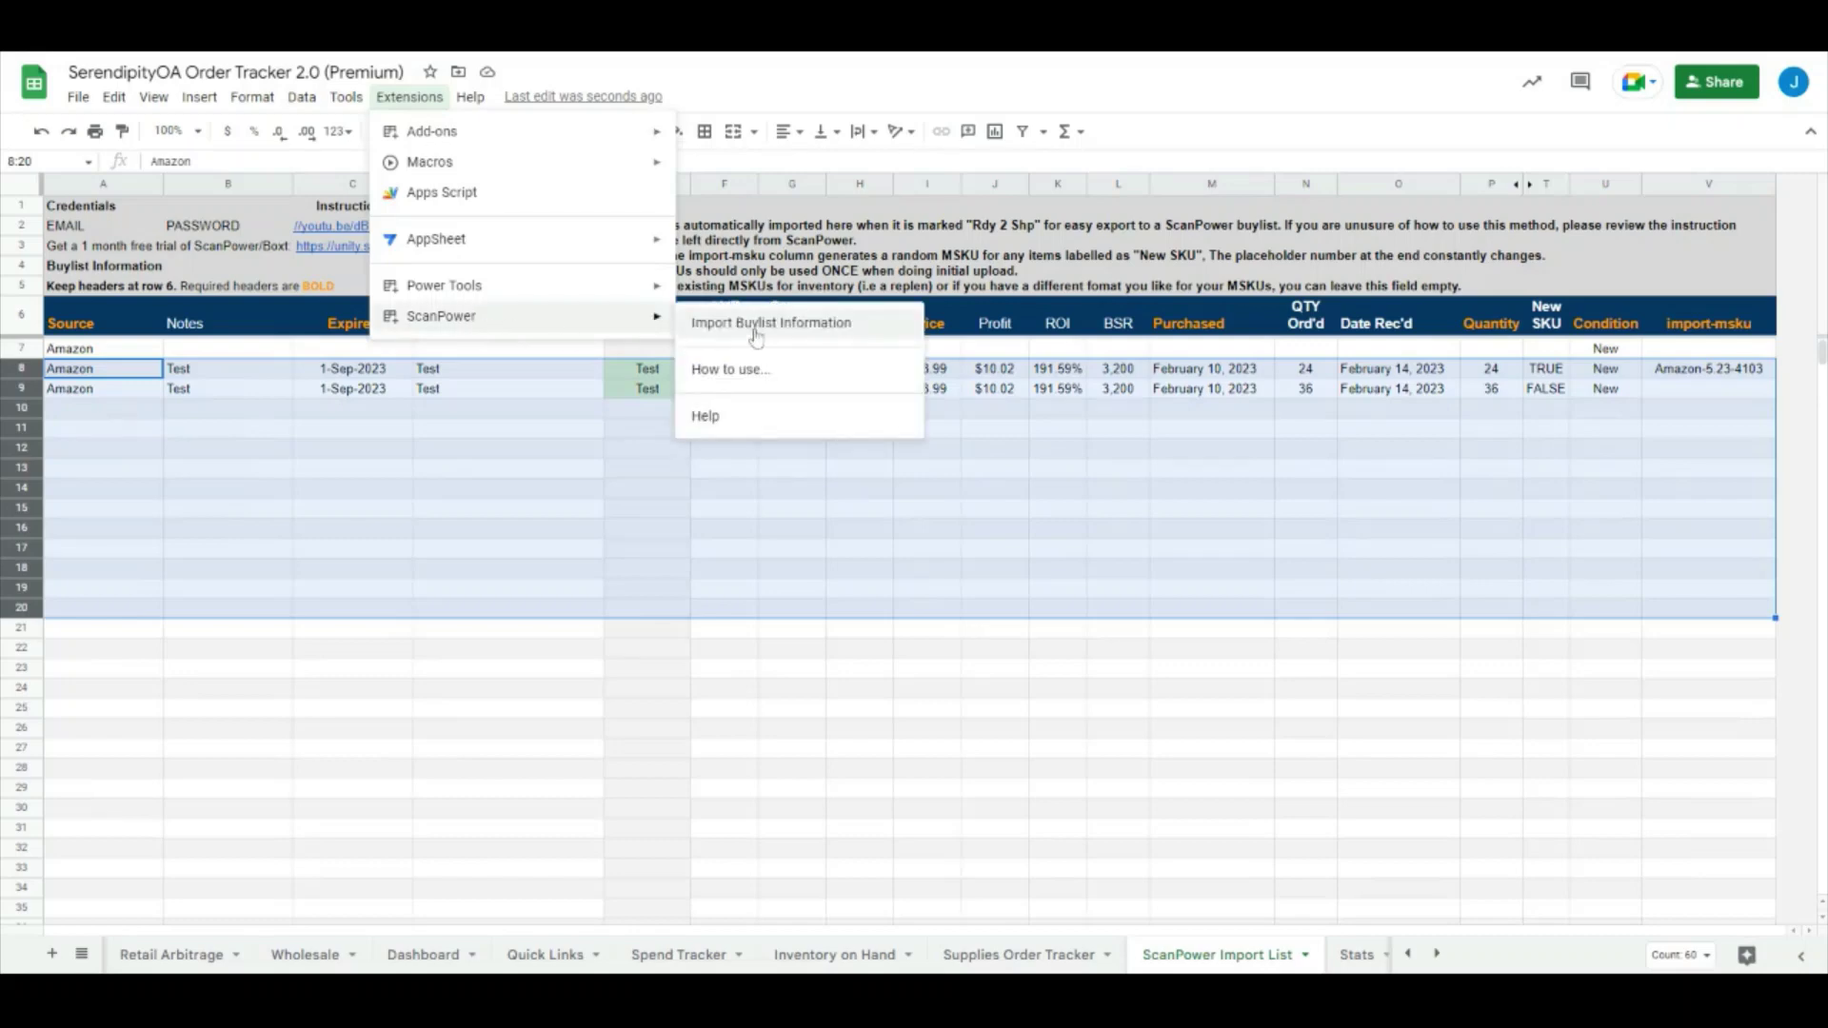
pyautogui.click(1243, 583)
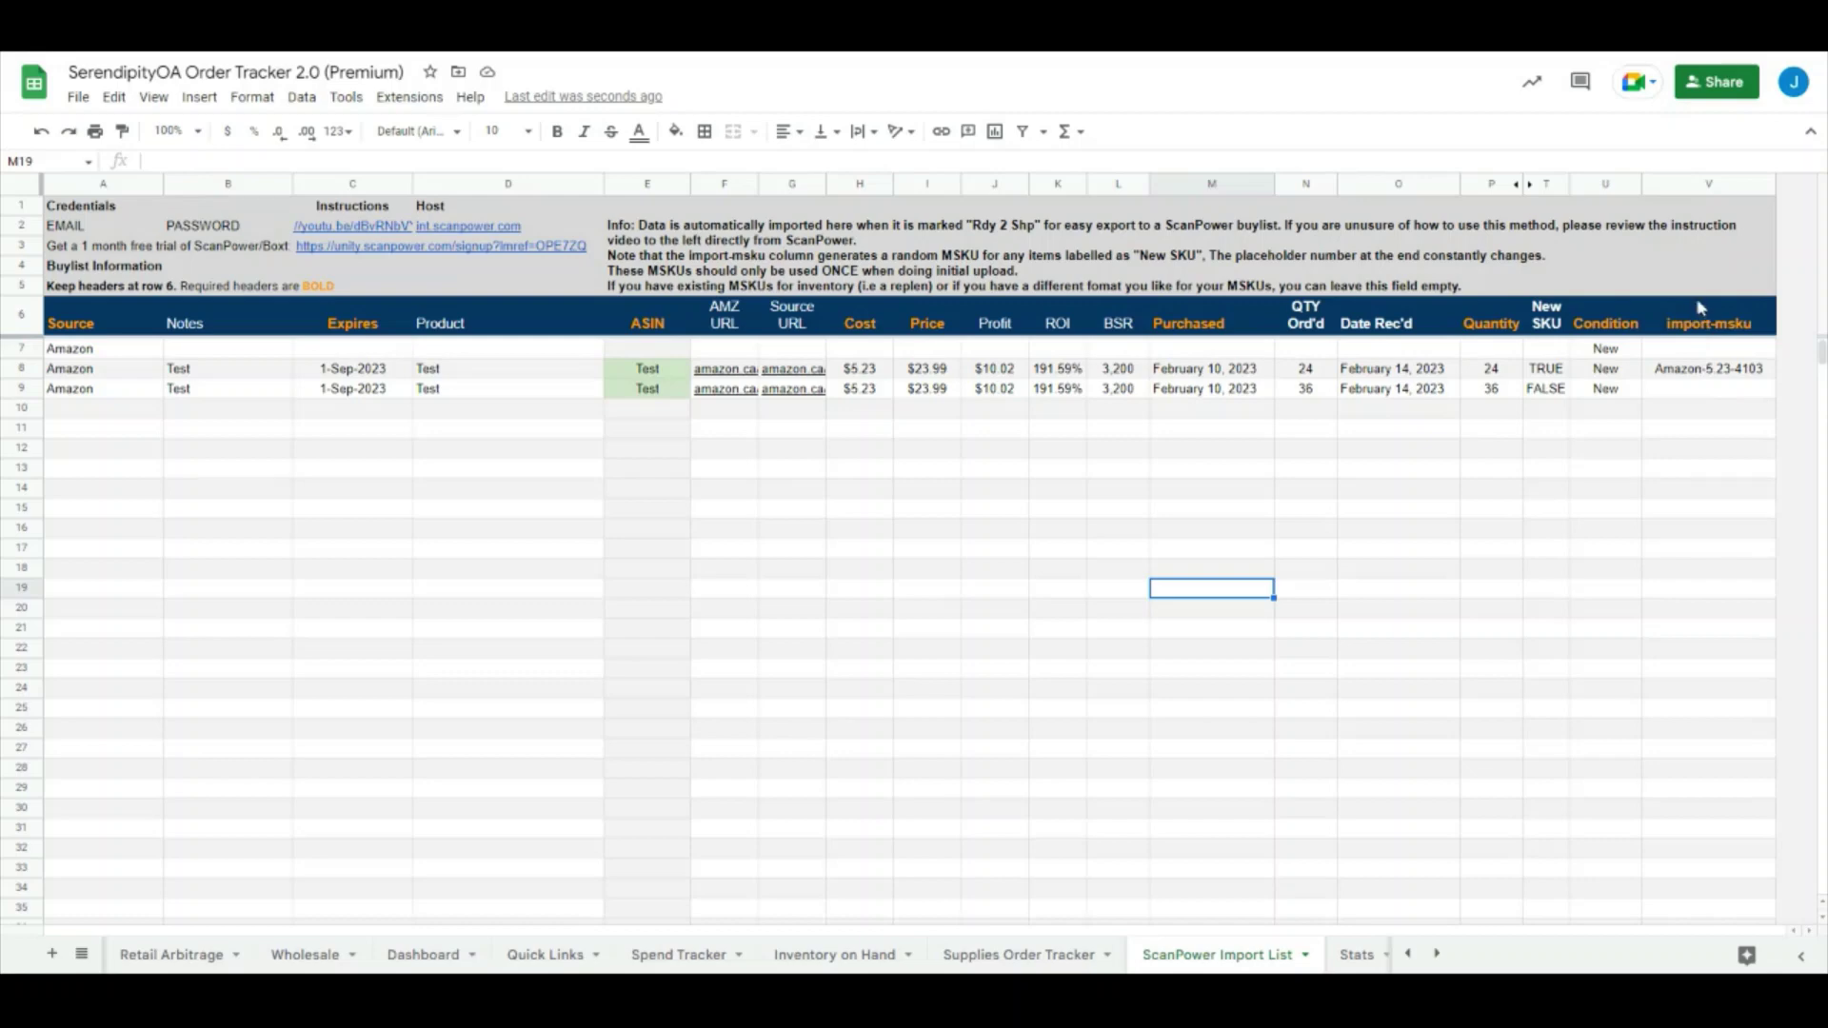
# Step: Inspect the import-msku formula in V8 and the first order's New SKU value
pyautogui.click(1678, 375)
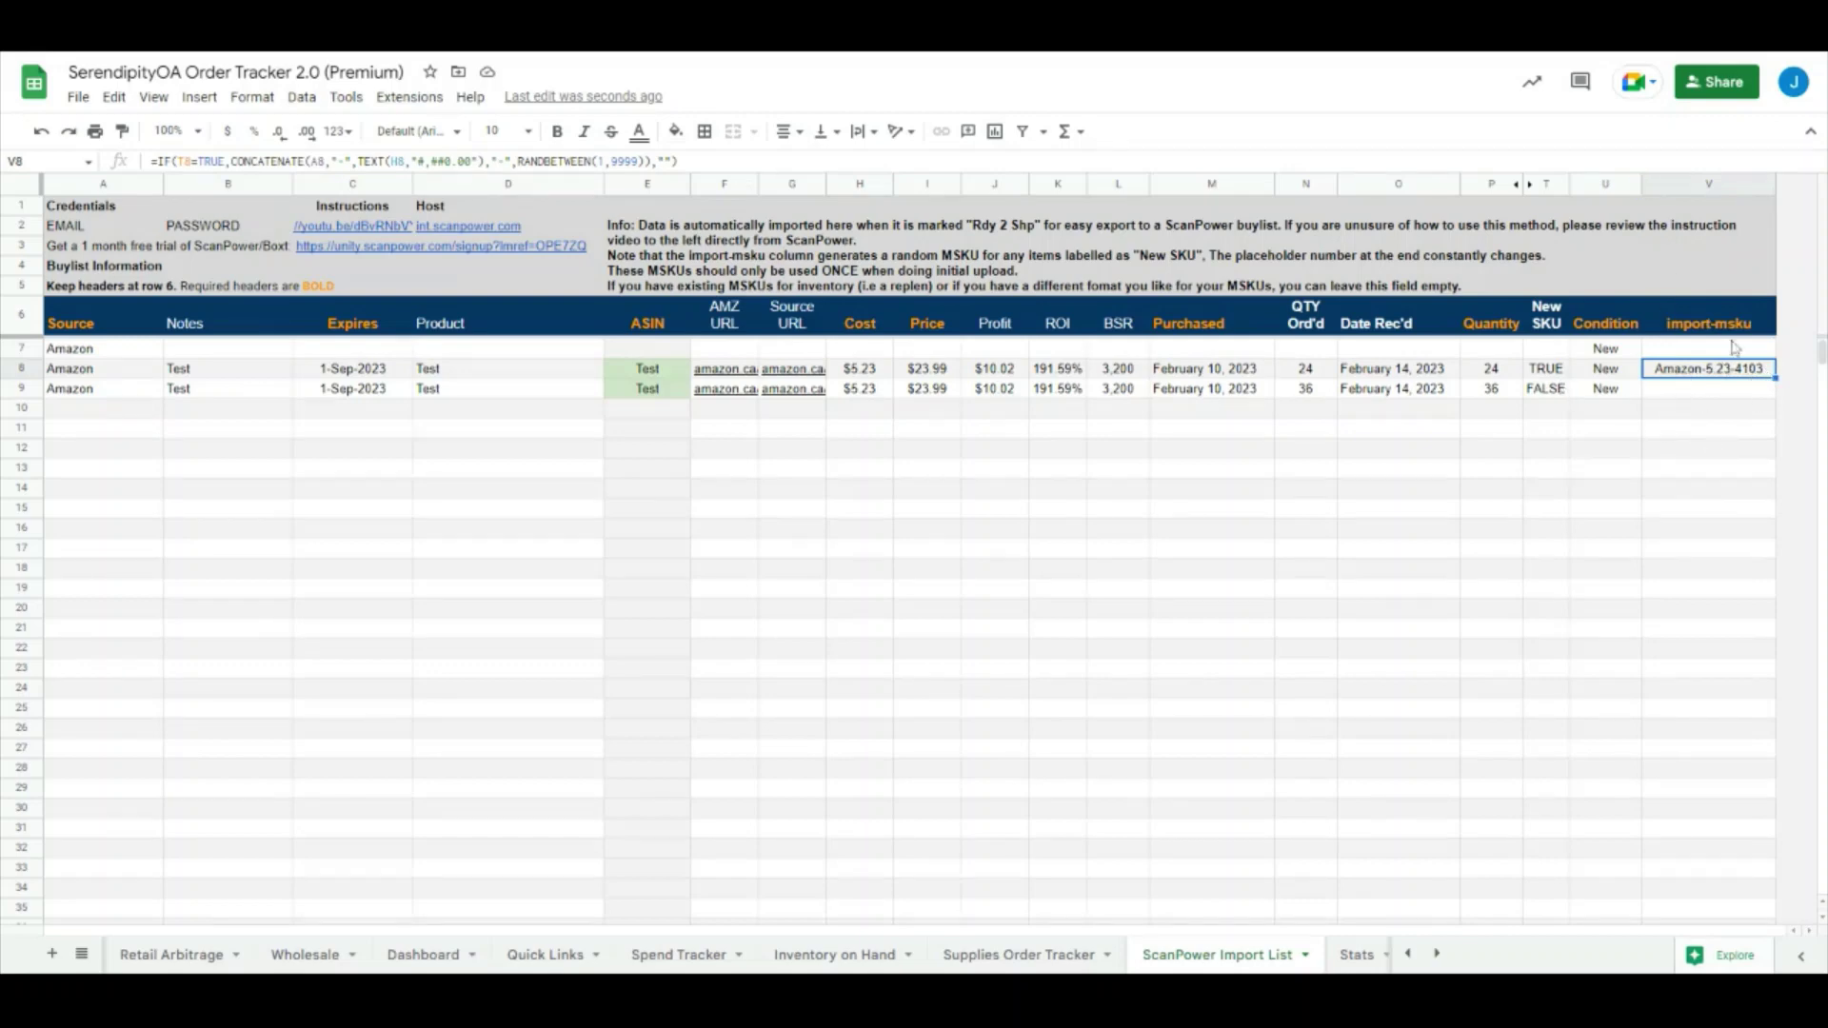
pyautogui.click(1554, 373)
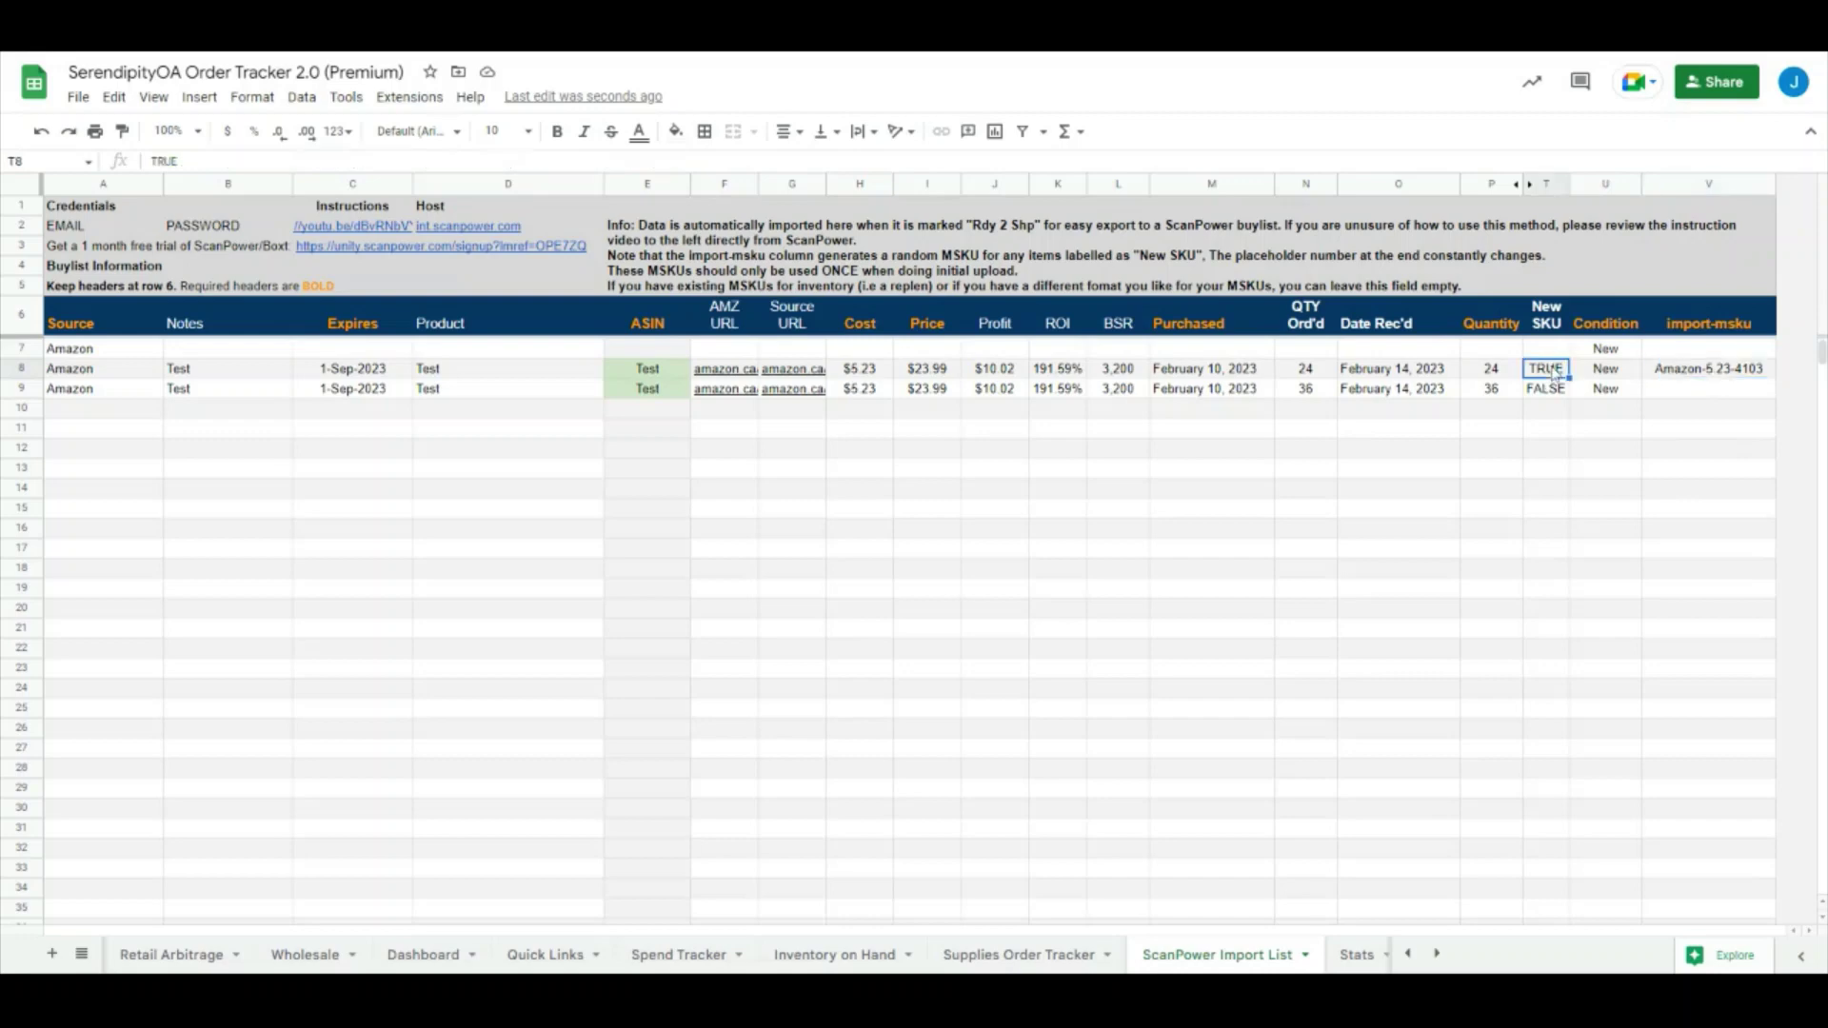
pyautogui.click(1408, 953)
# Step: On the Online Arbitrage sheet, select the Replen and New SKU columns S:T
pyautogui.click(174, 954)
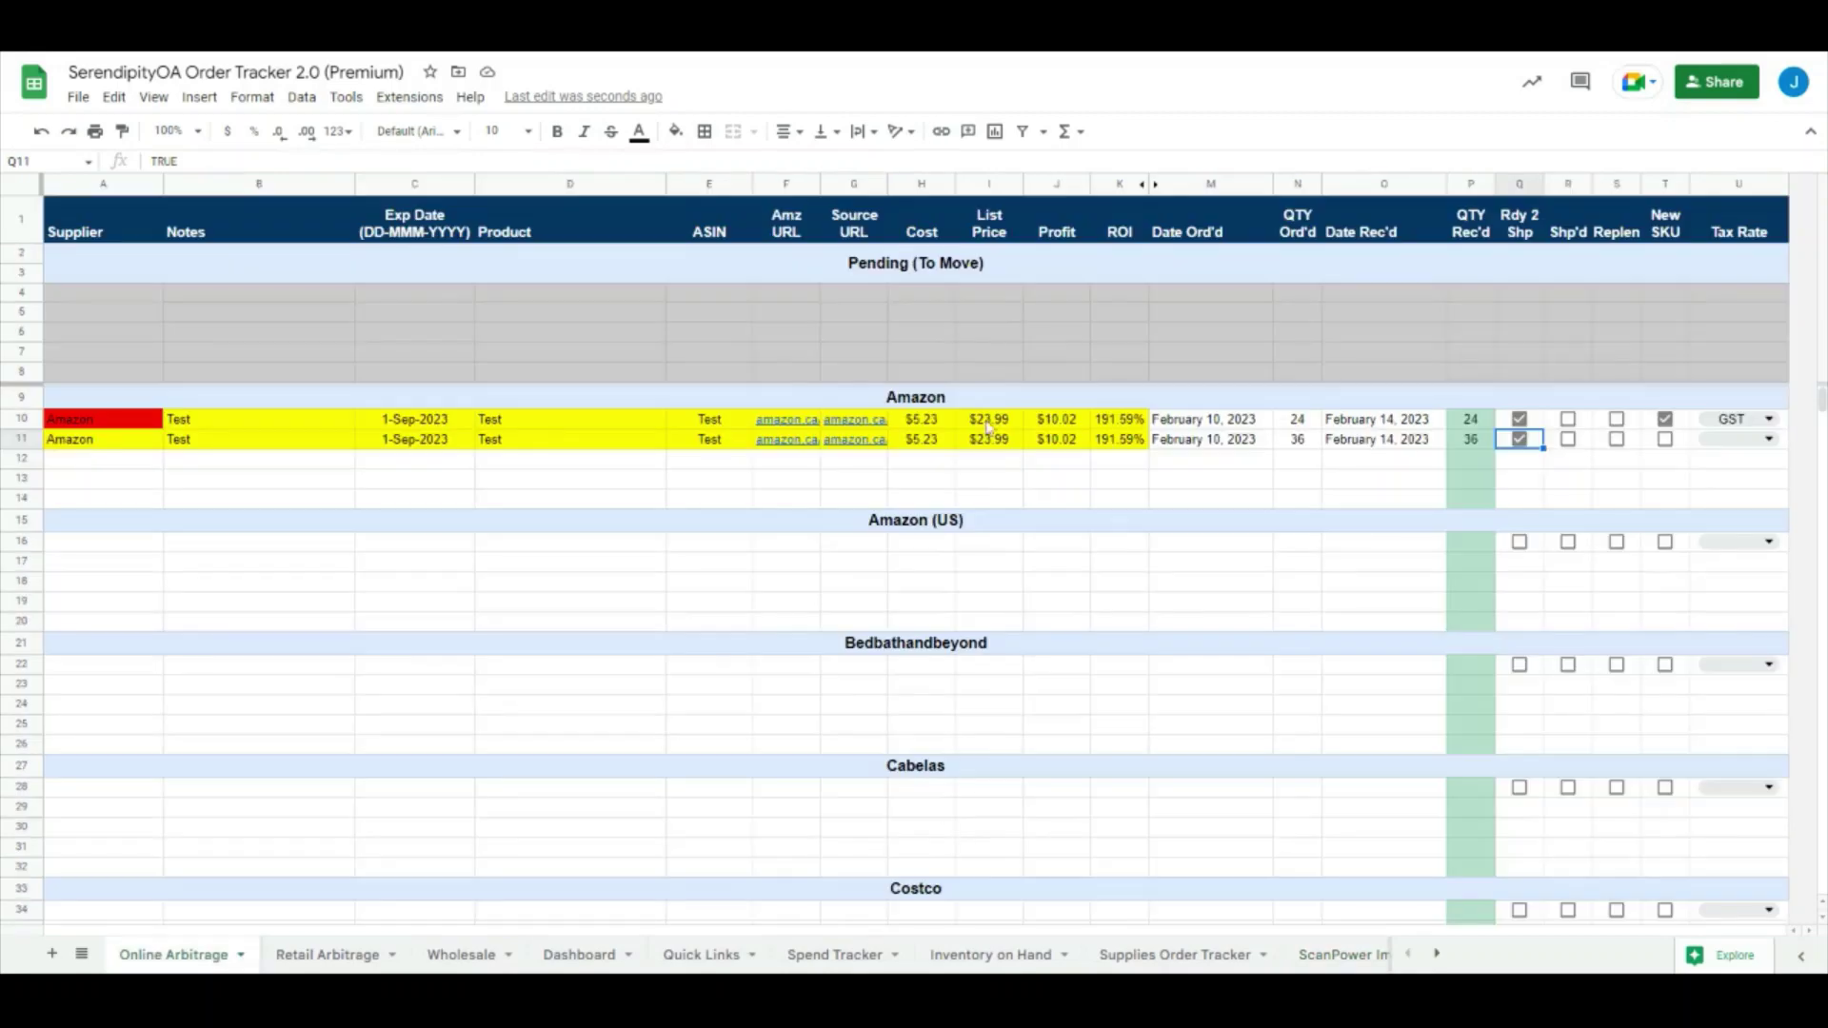
pyautogui.click(1617, 183)
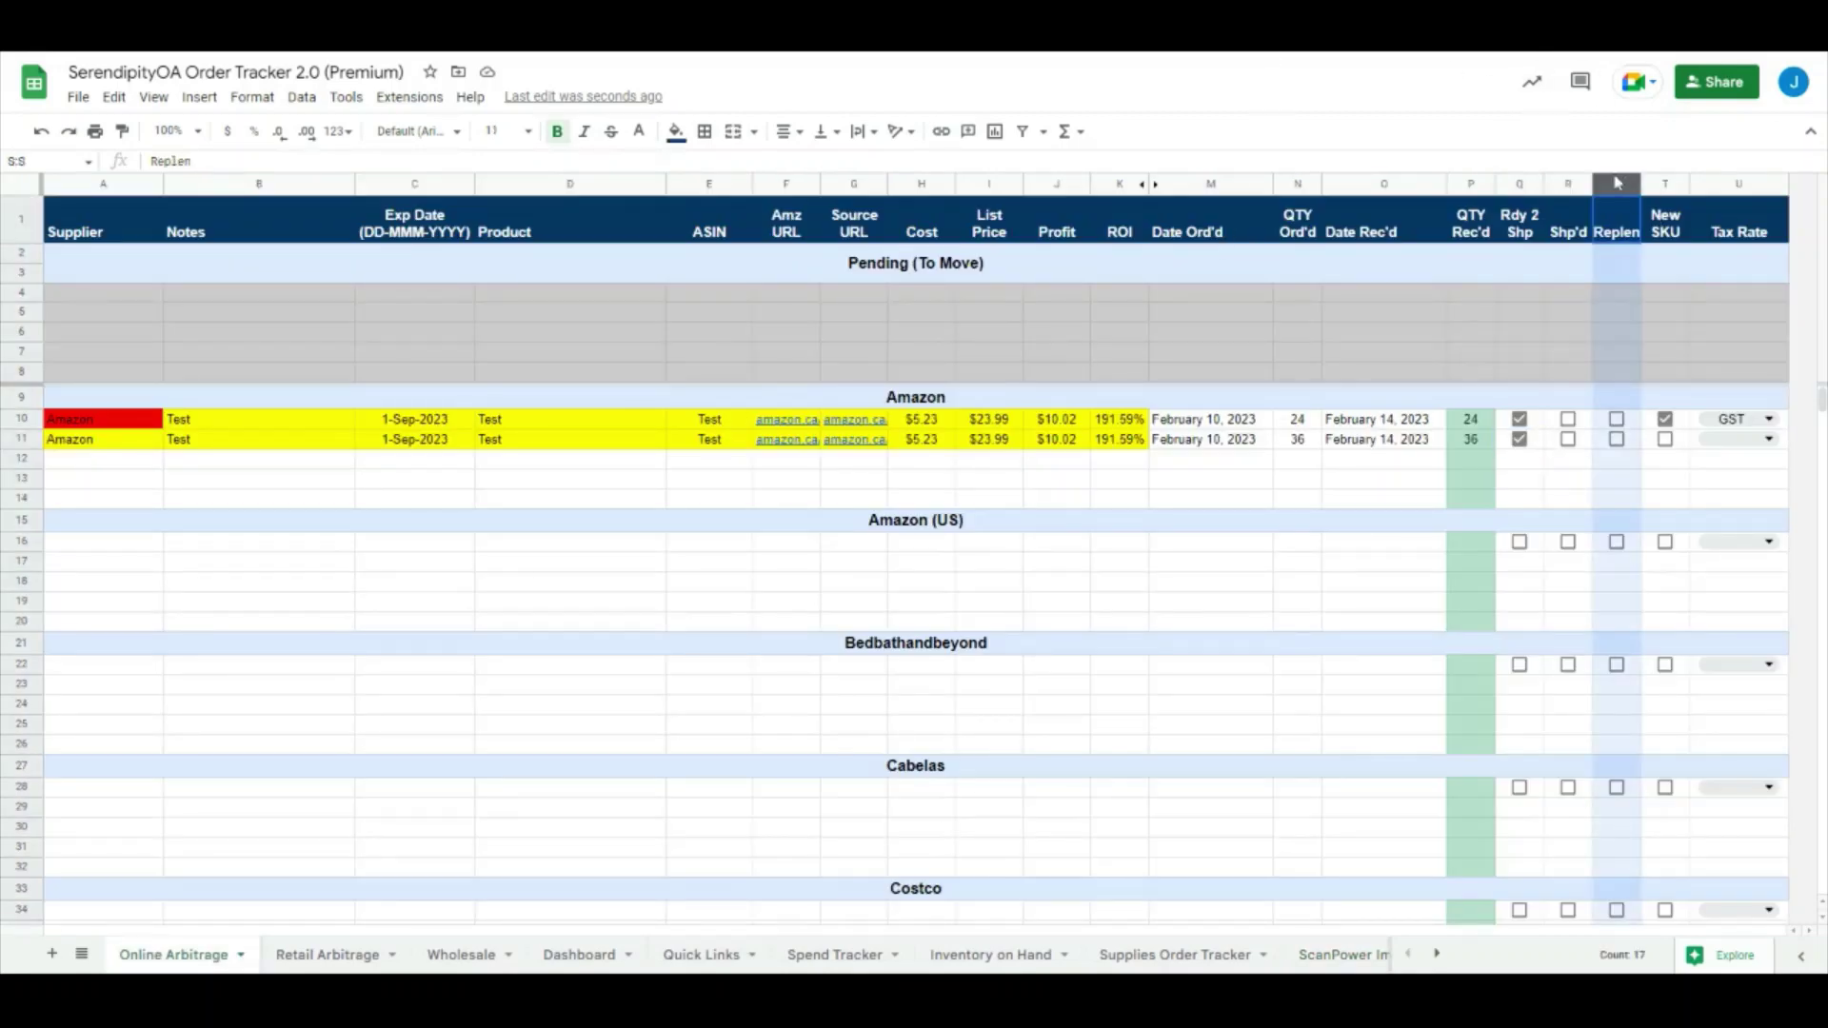
pyautogui.moveTo(1617, 183); pyautogui.dragTo(1665, 183)
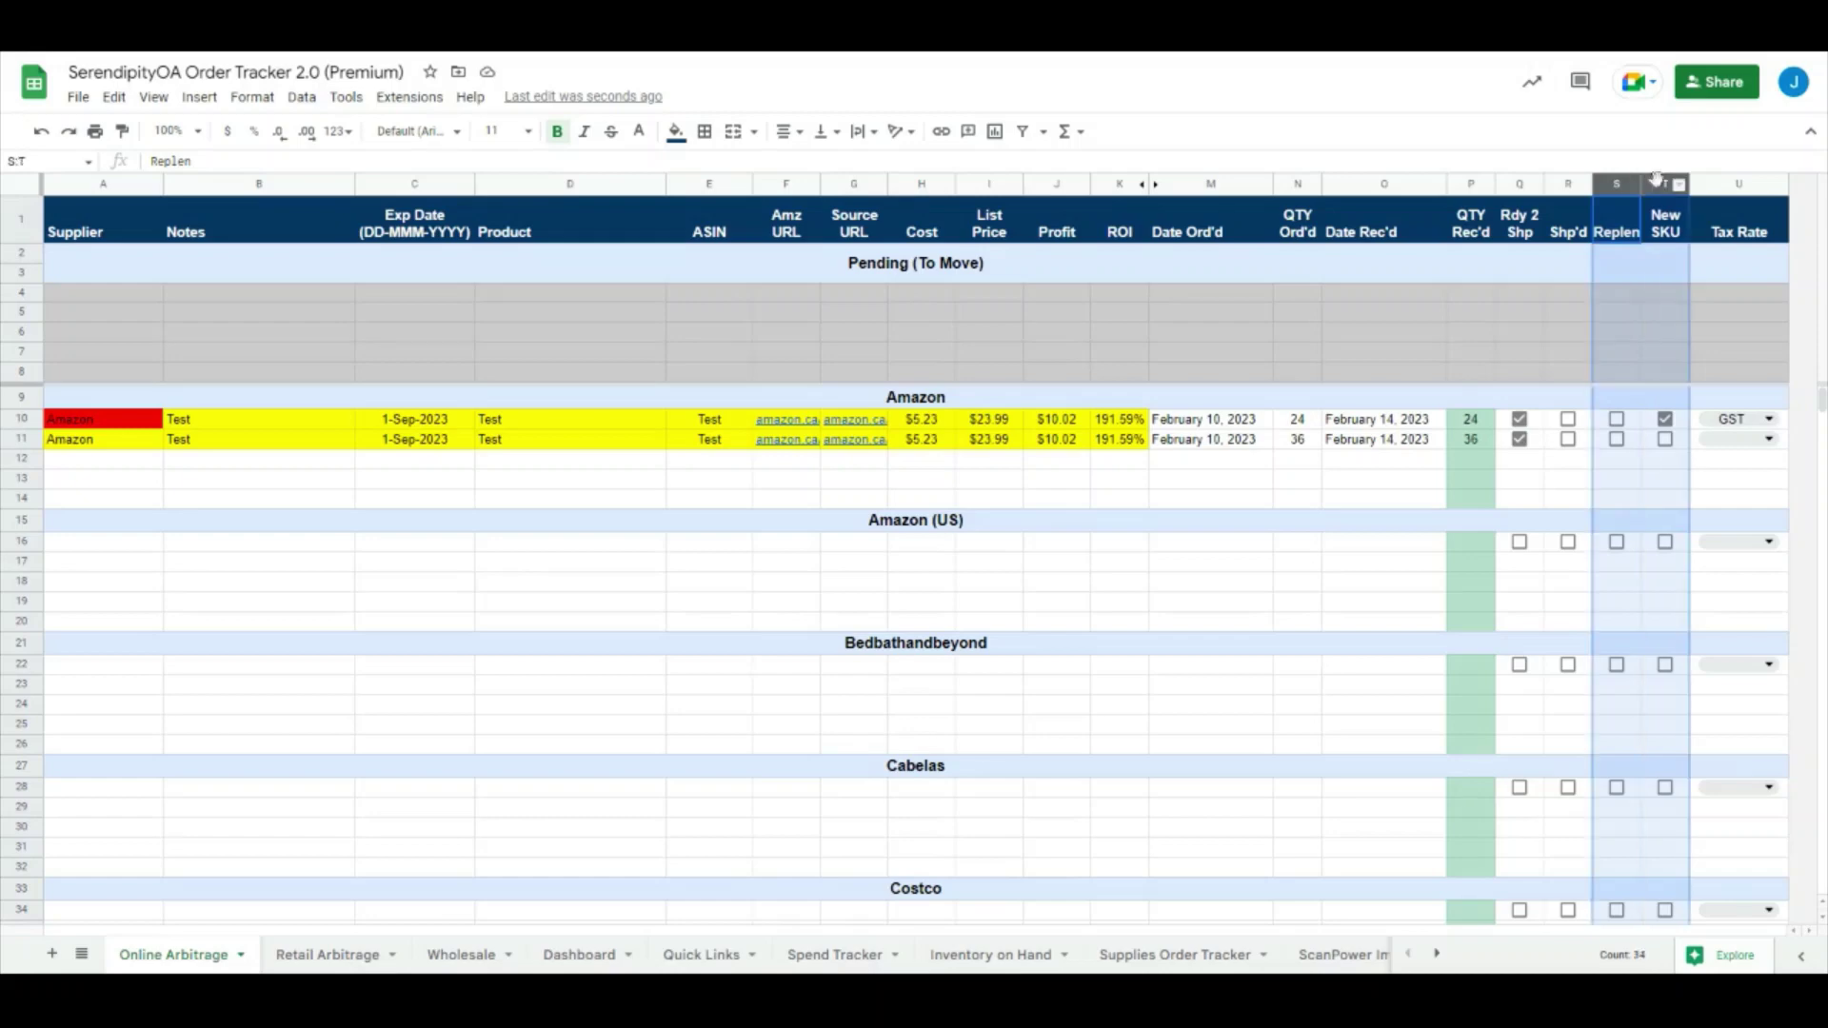
pyautogui.click(739, 463)
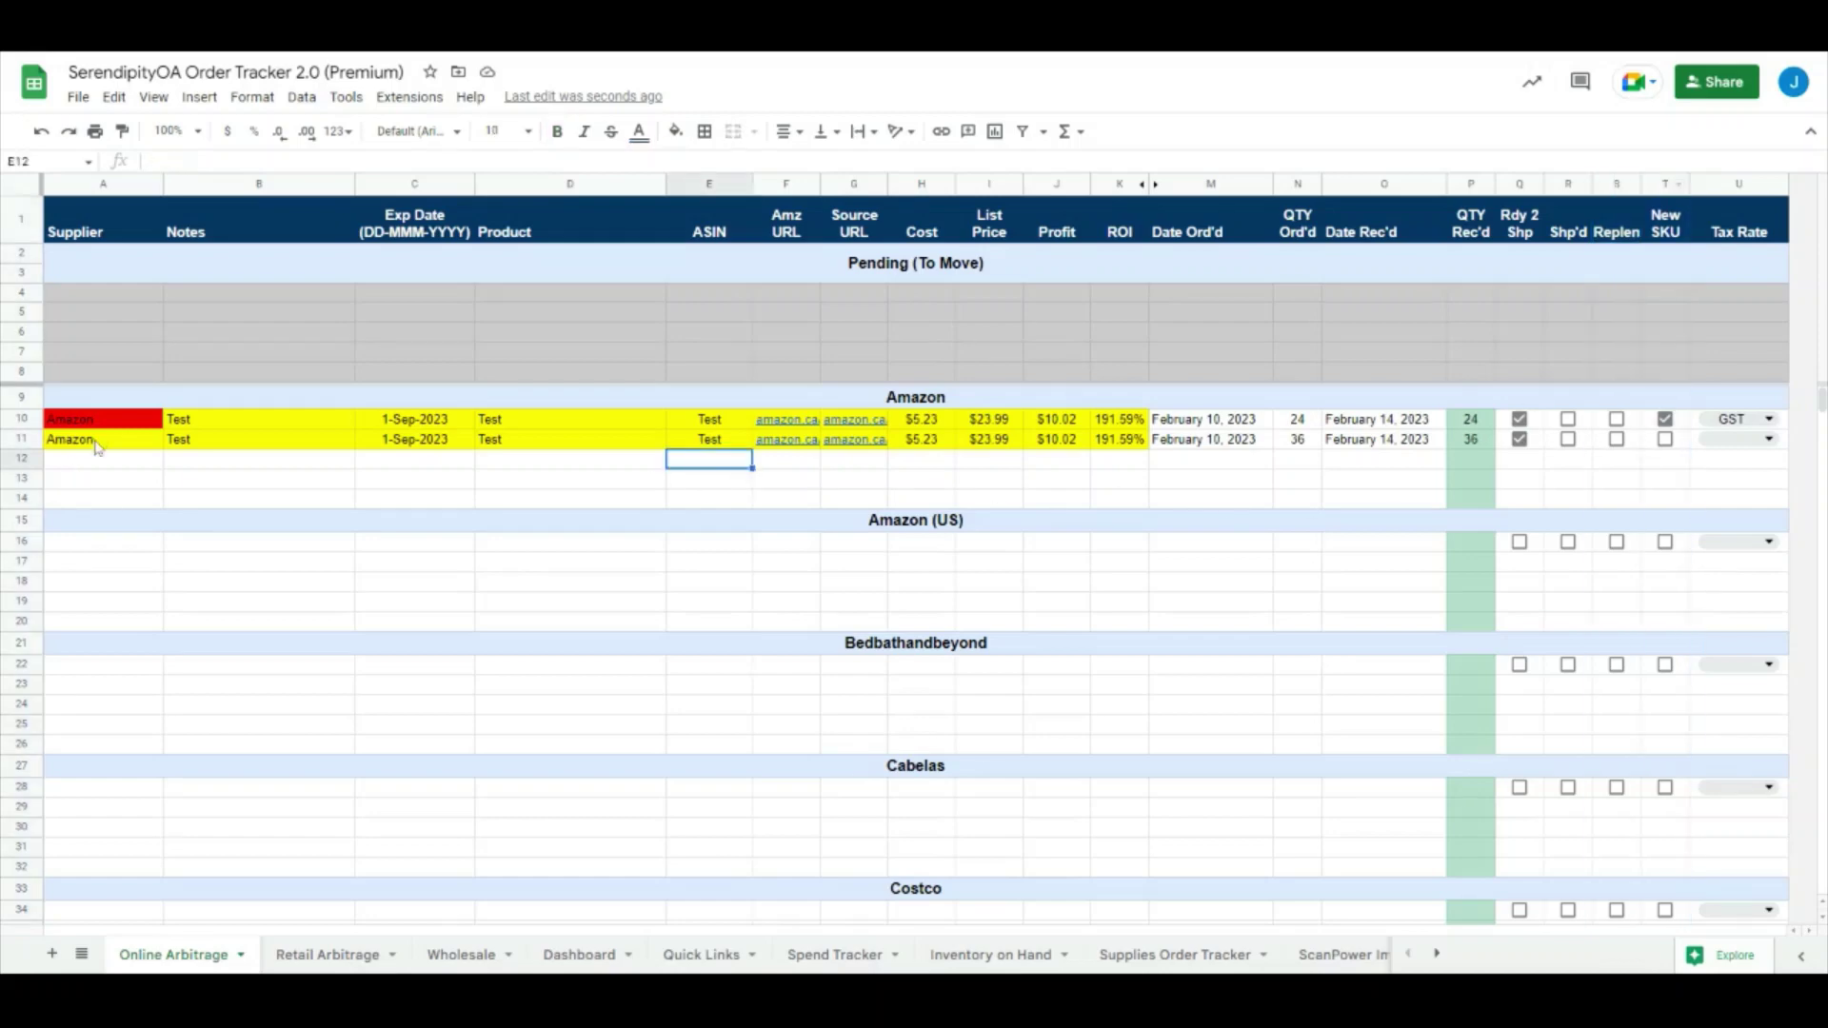
# Step: Check and uncheck the second Amazon order's Replen box in S11, then view the ScanPower Import List
pyautogui.click(1617, 439)
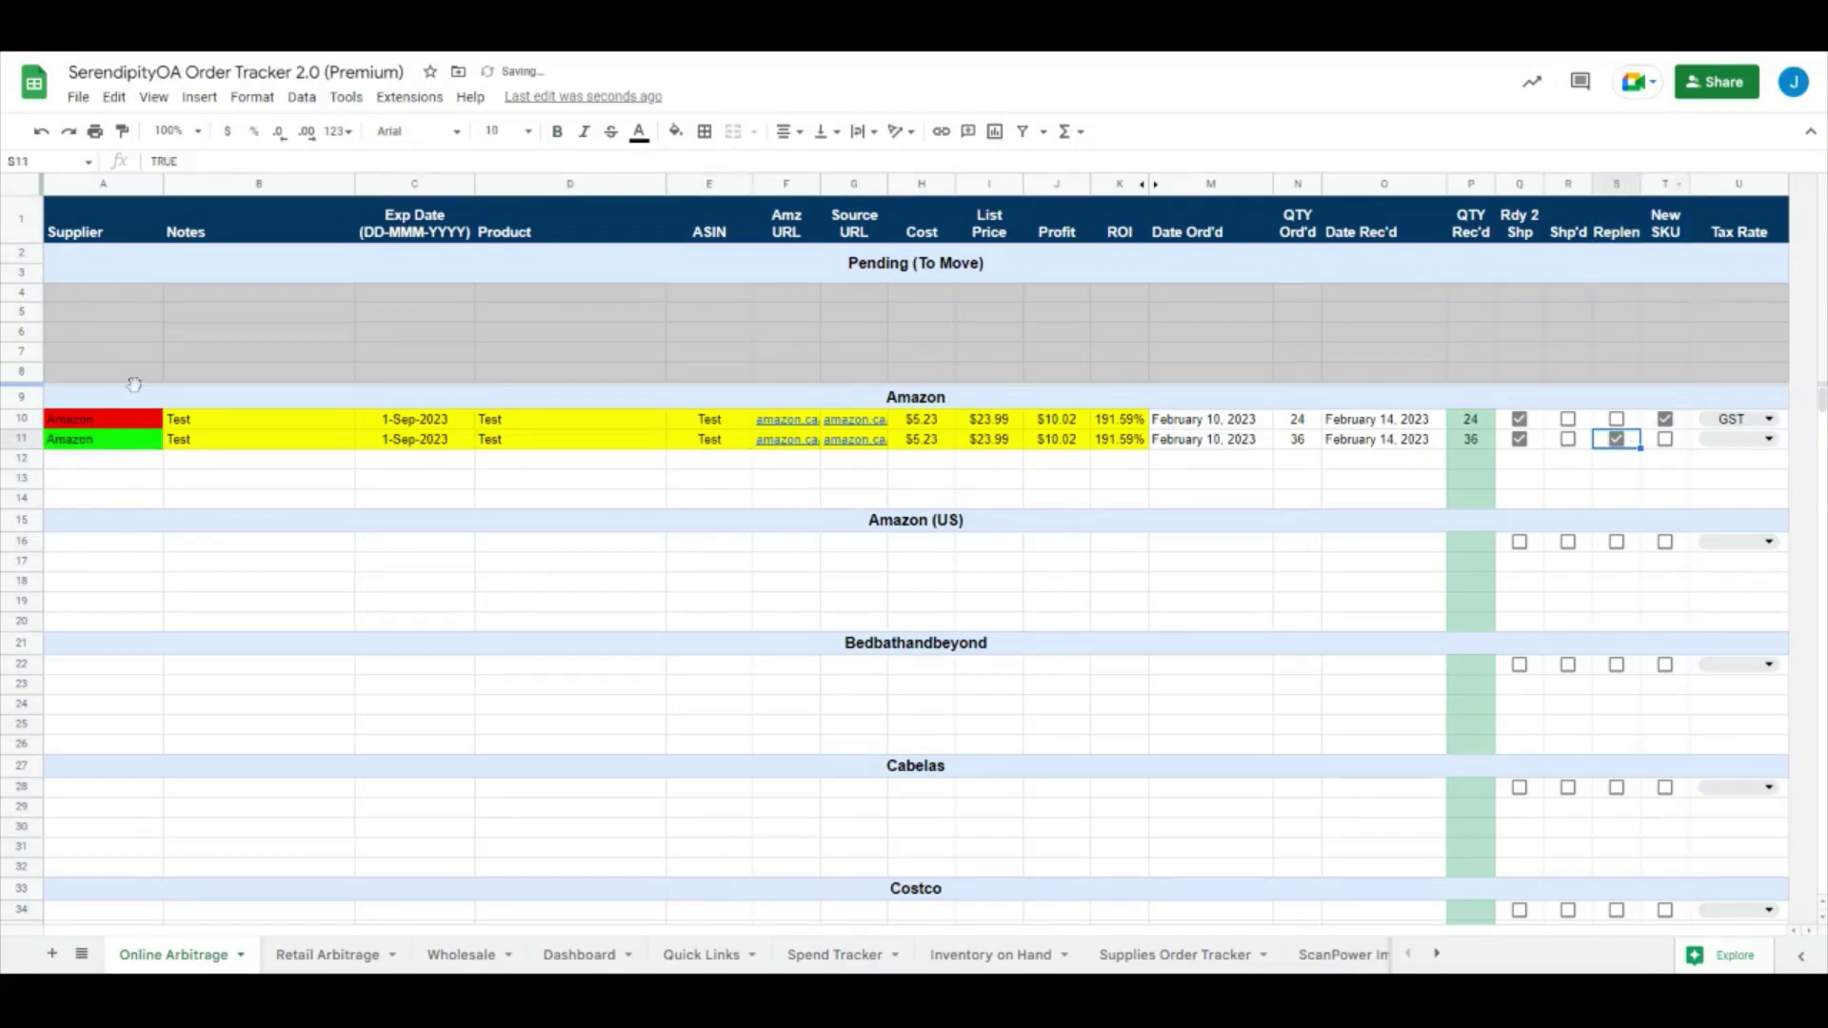
pyautogui.click(1617, 439)
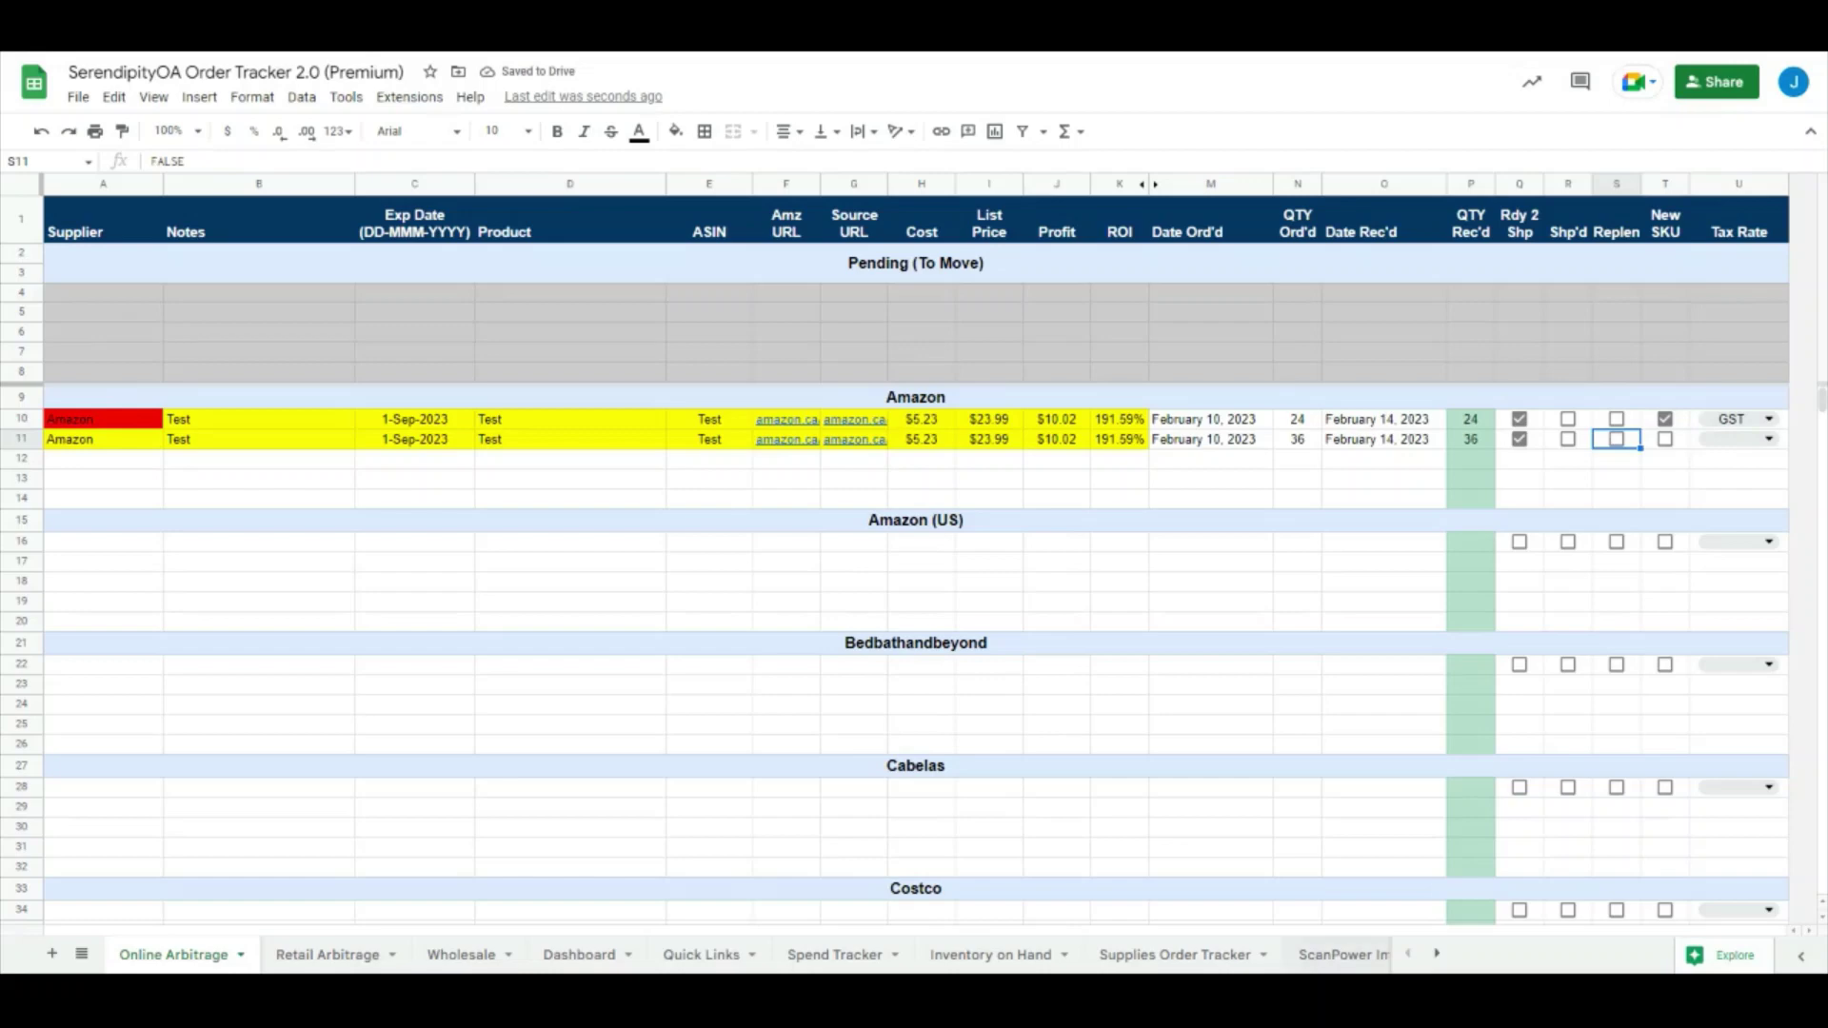
pyautogui.click(1343, 954)
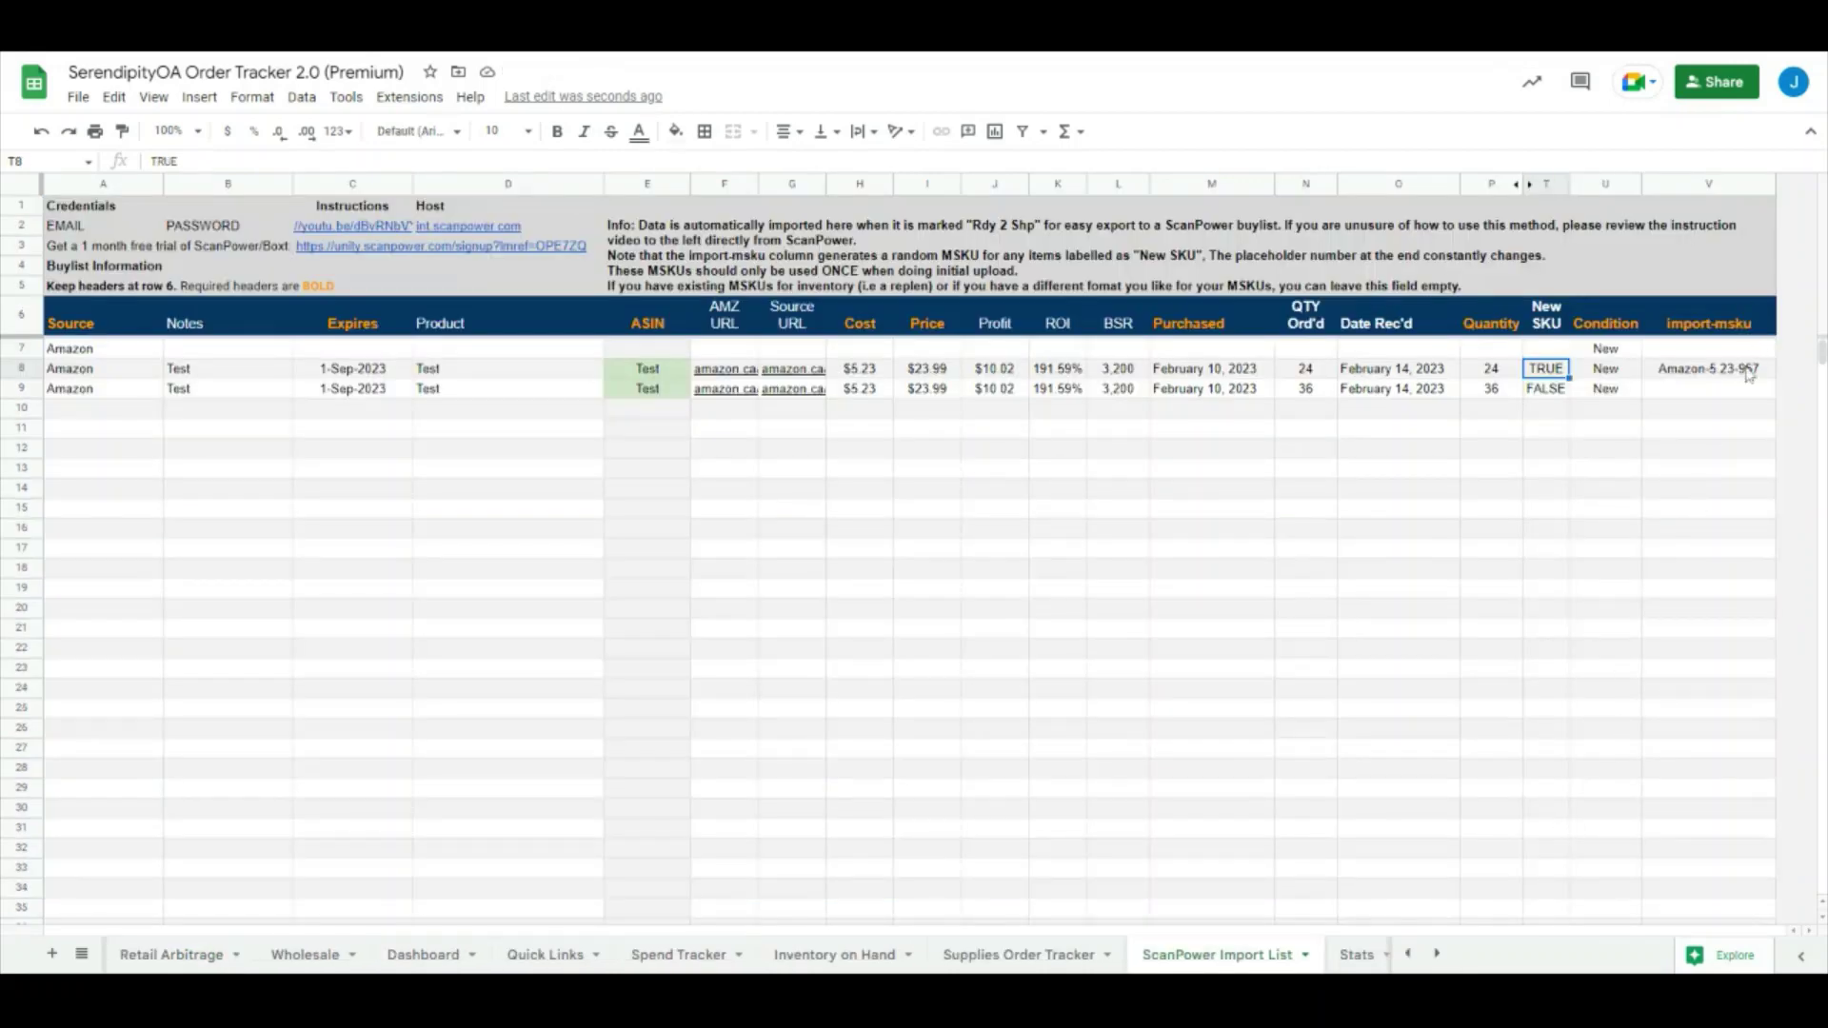
pyautogui.click(1748, 369)
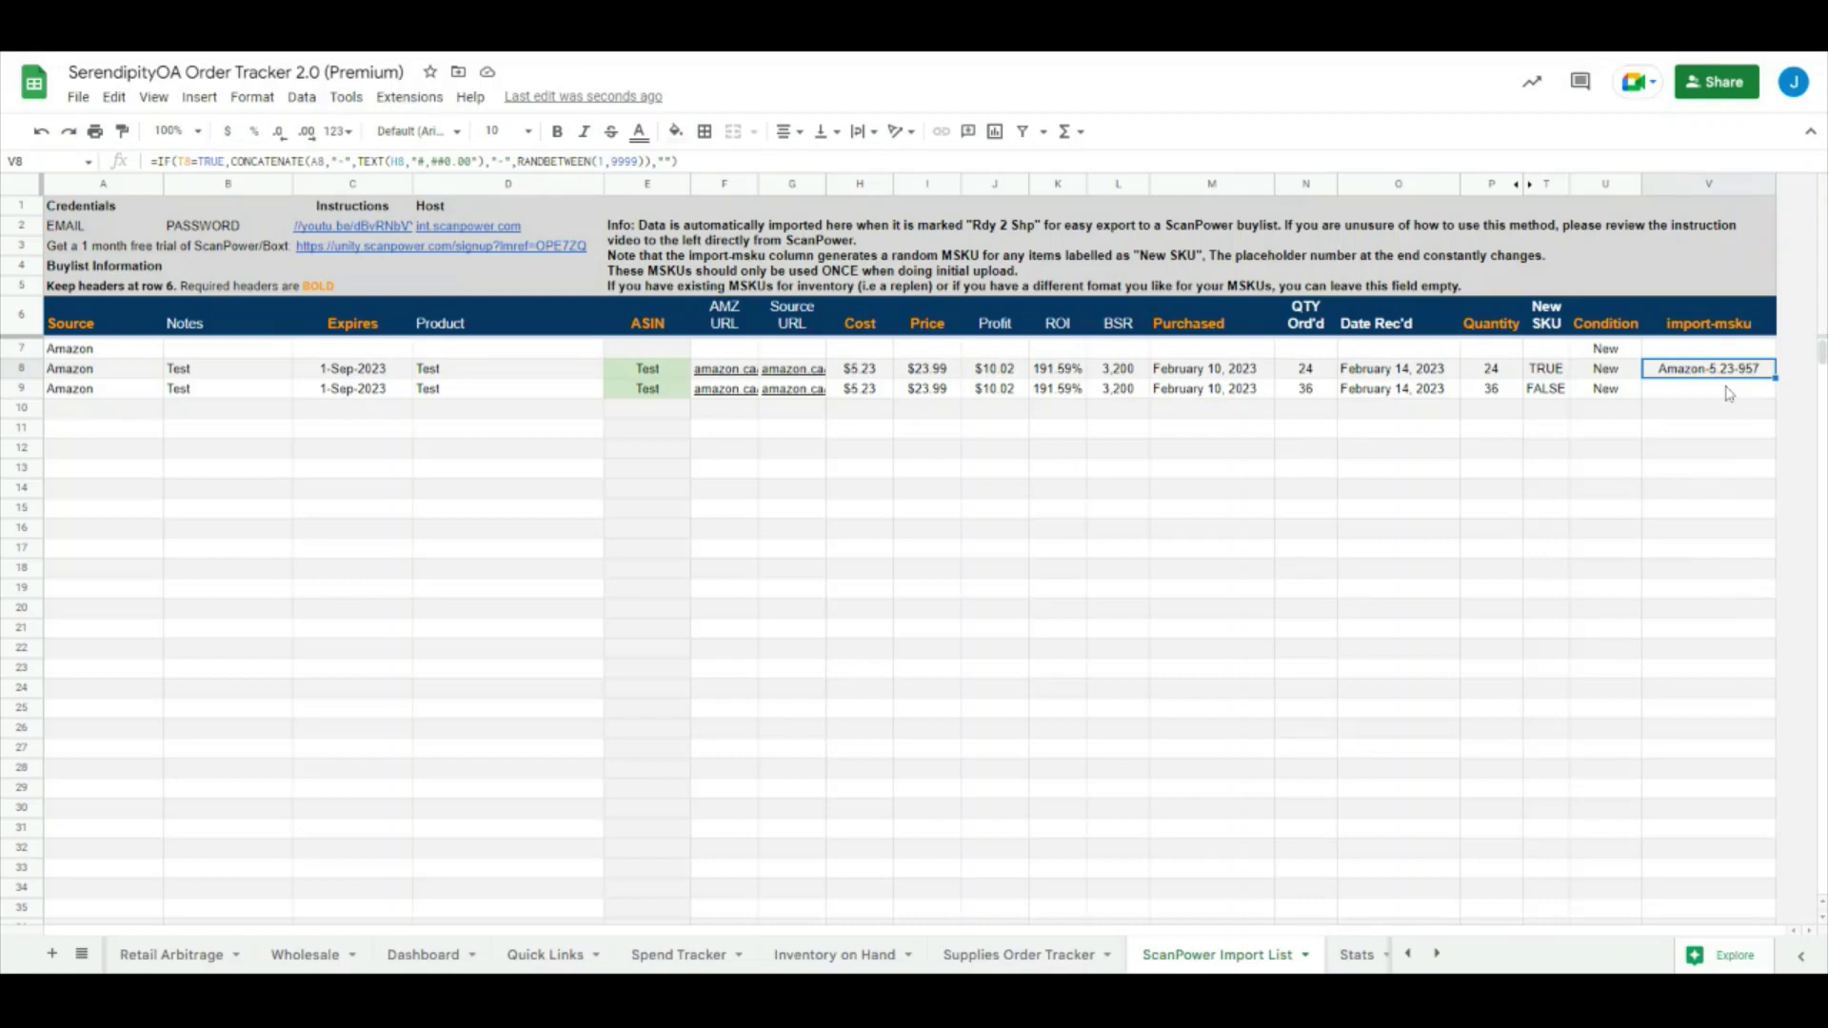
pyautogui.click(99, 373)
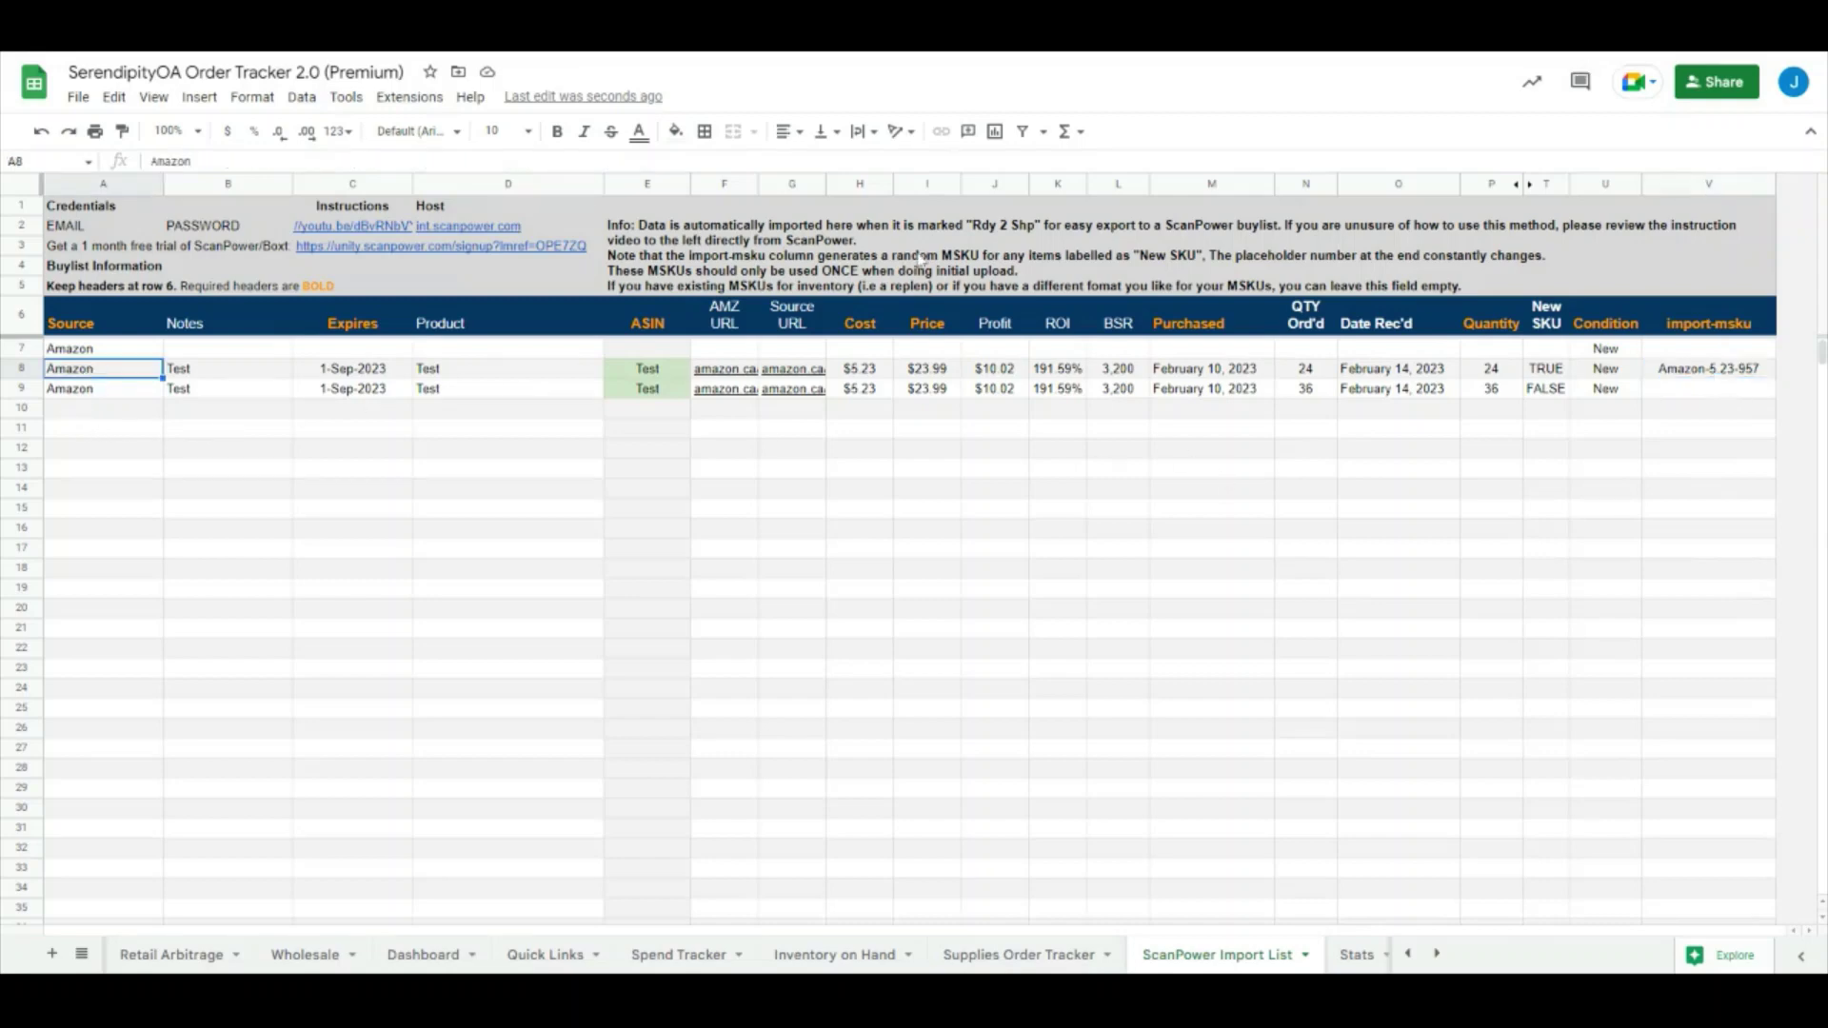
pyautogui.click(874, 377)
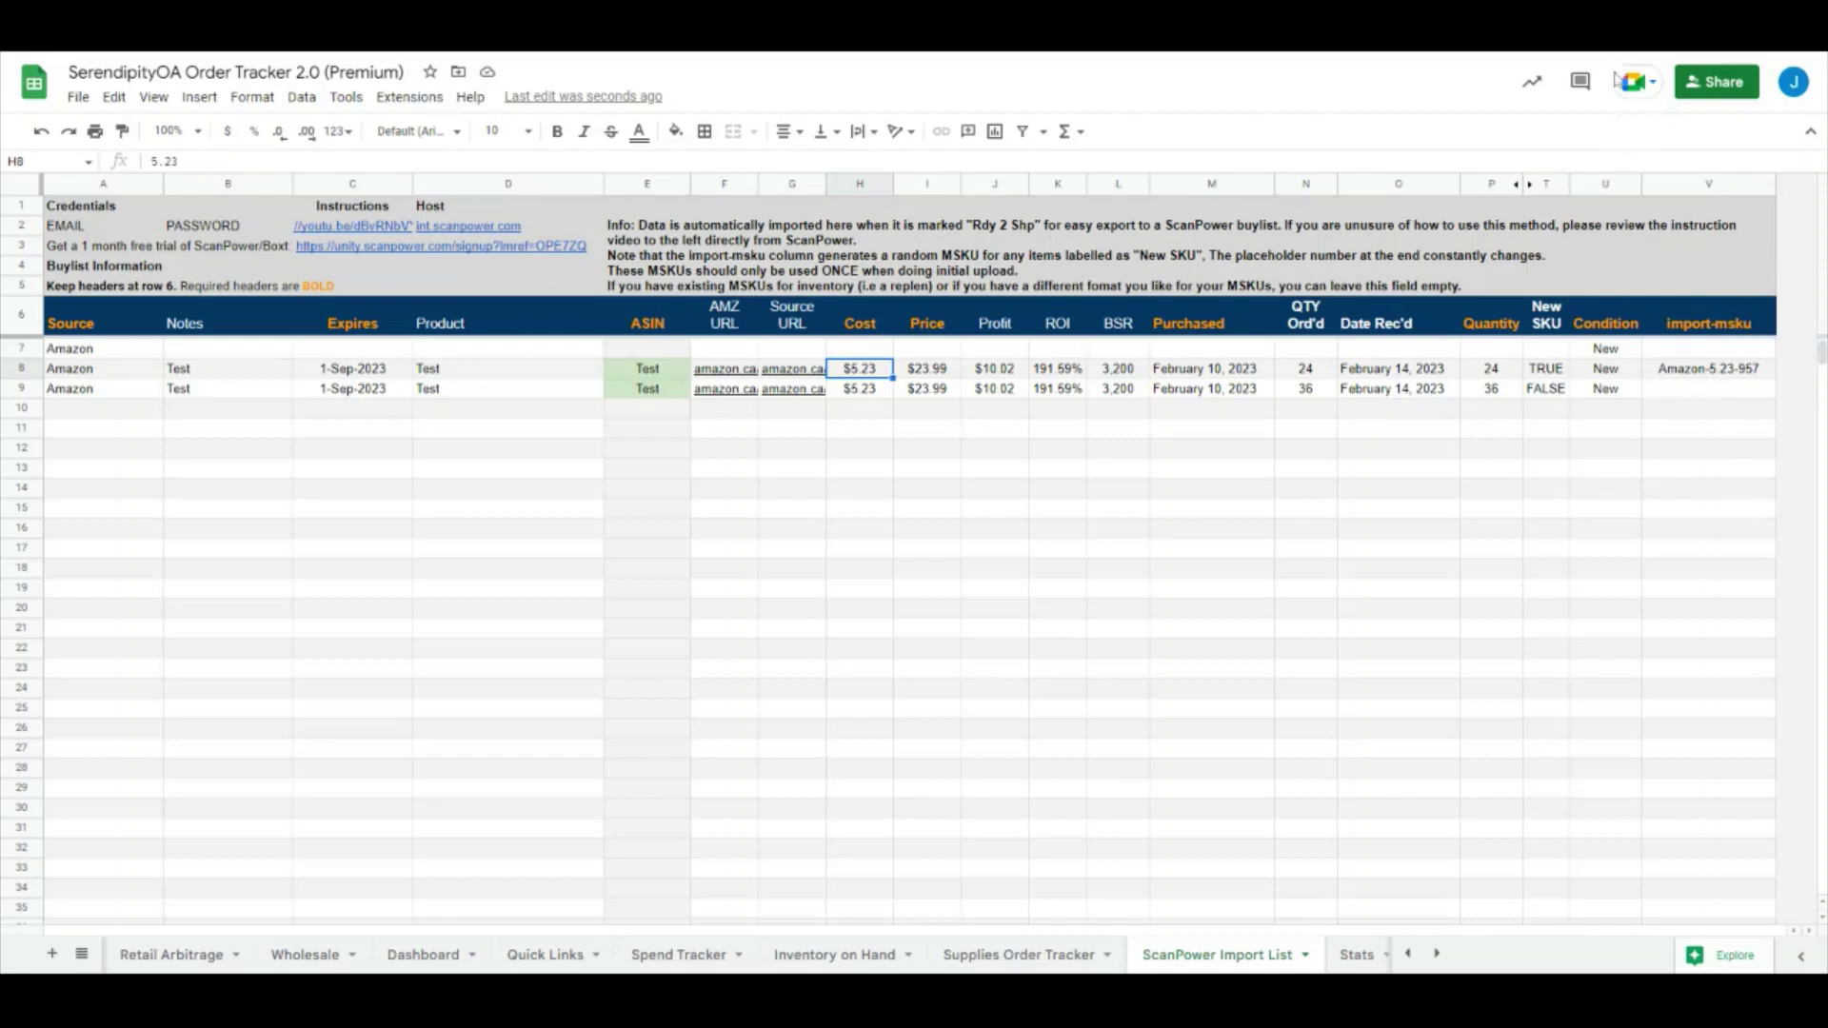
pyautogui.click(29, 394)
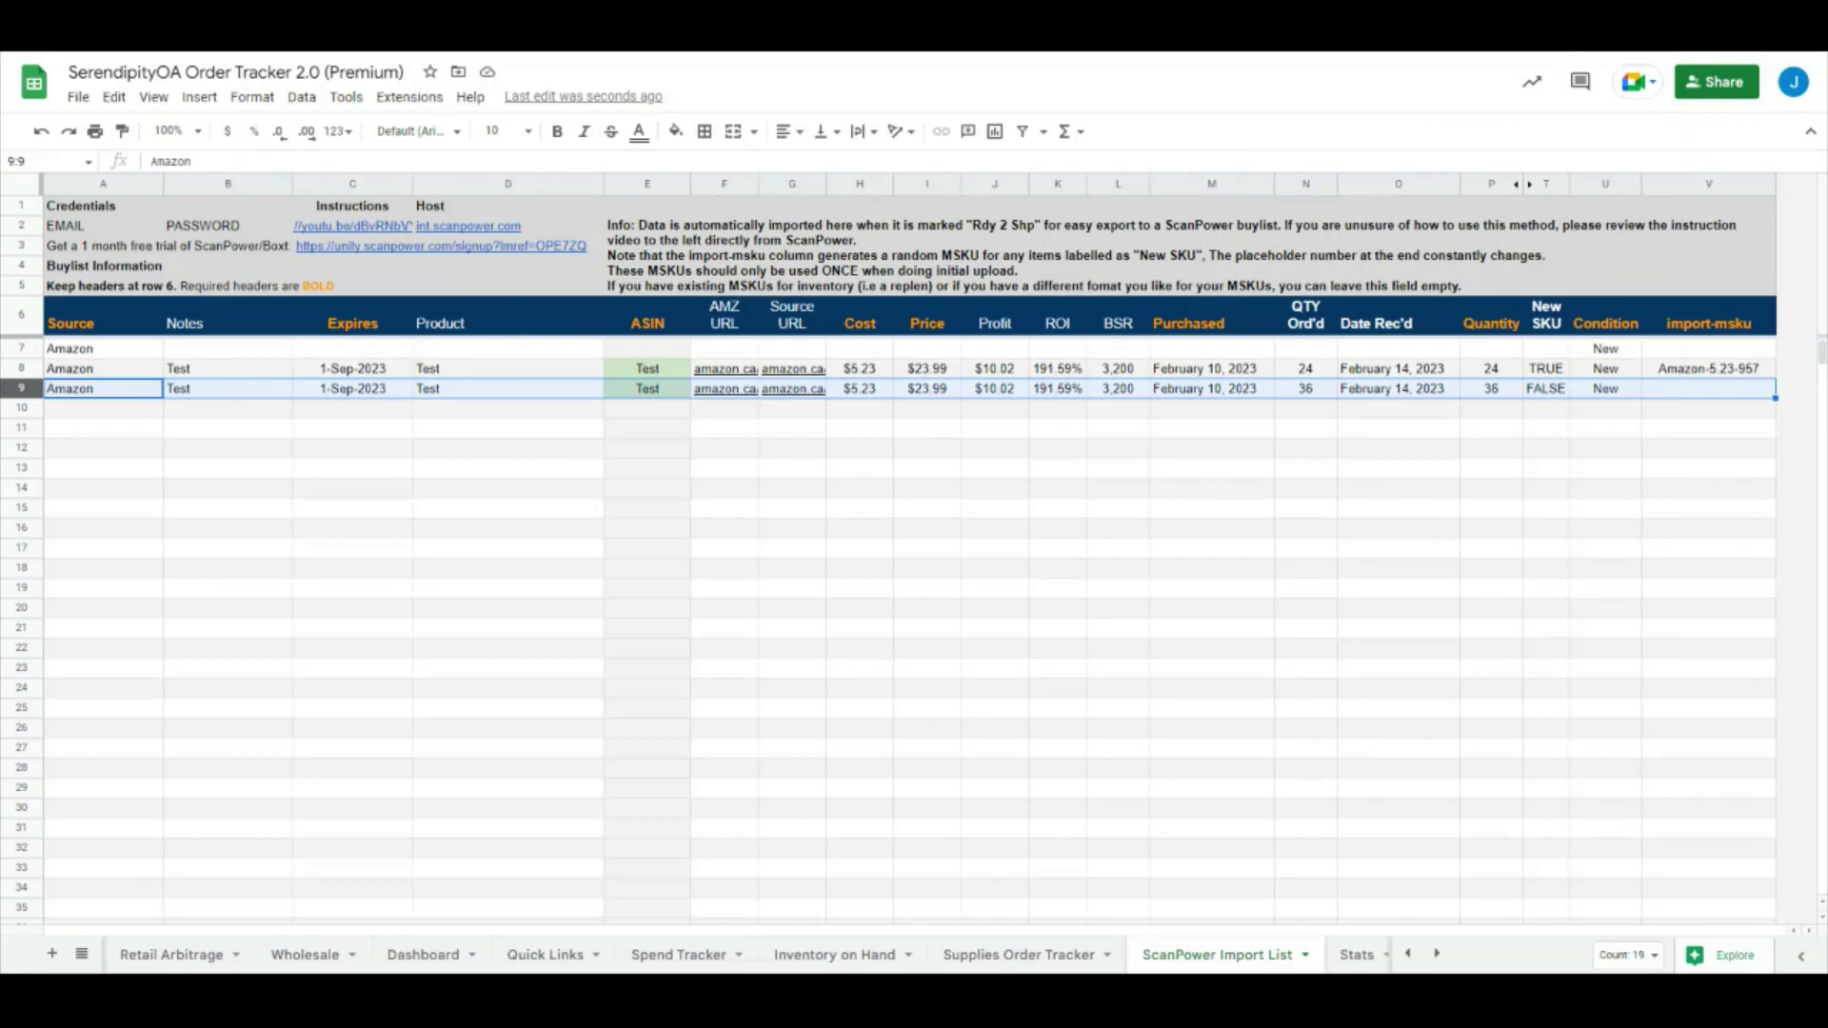
pyautogui.click(169, 454)
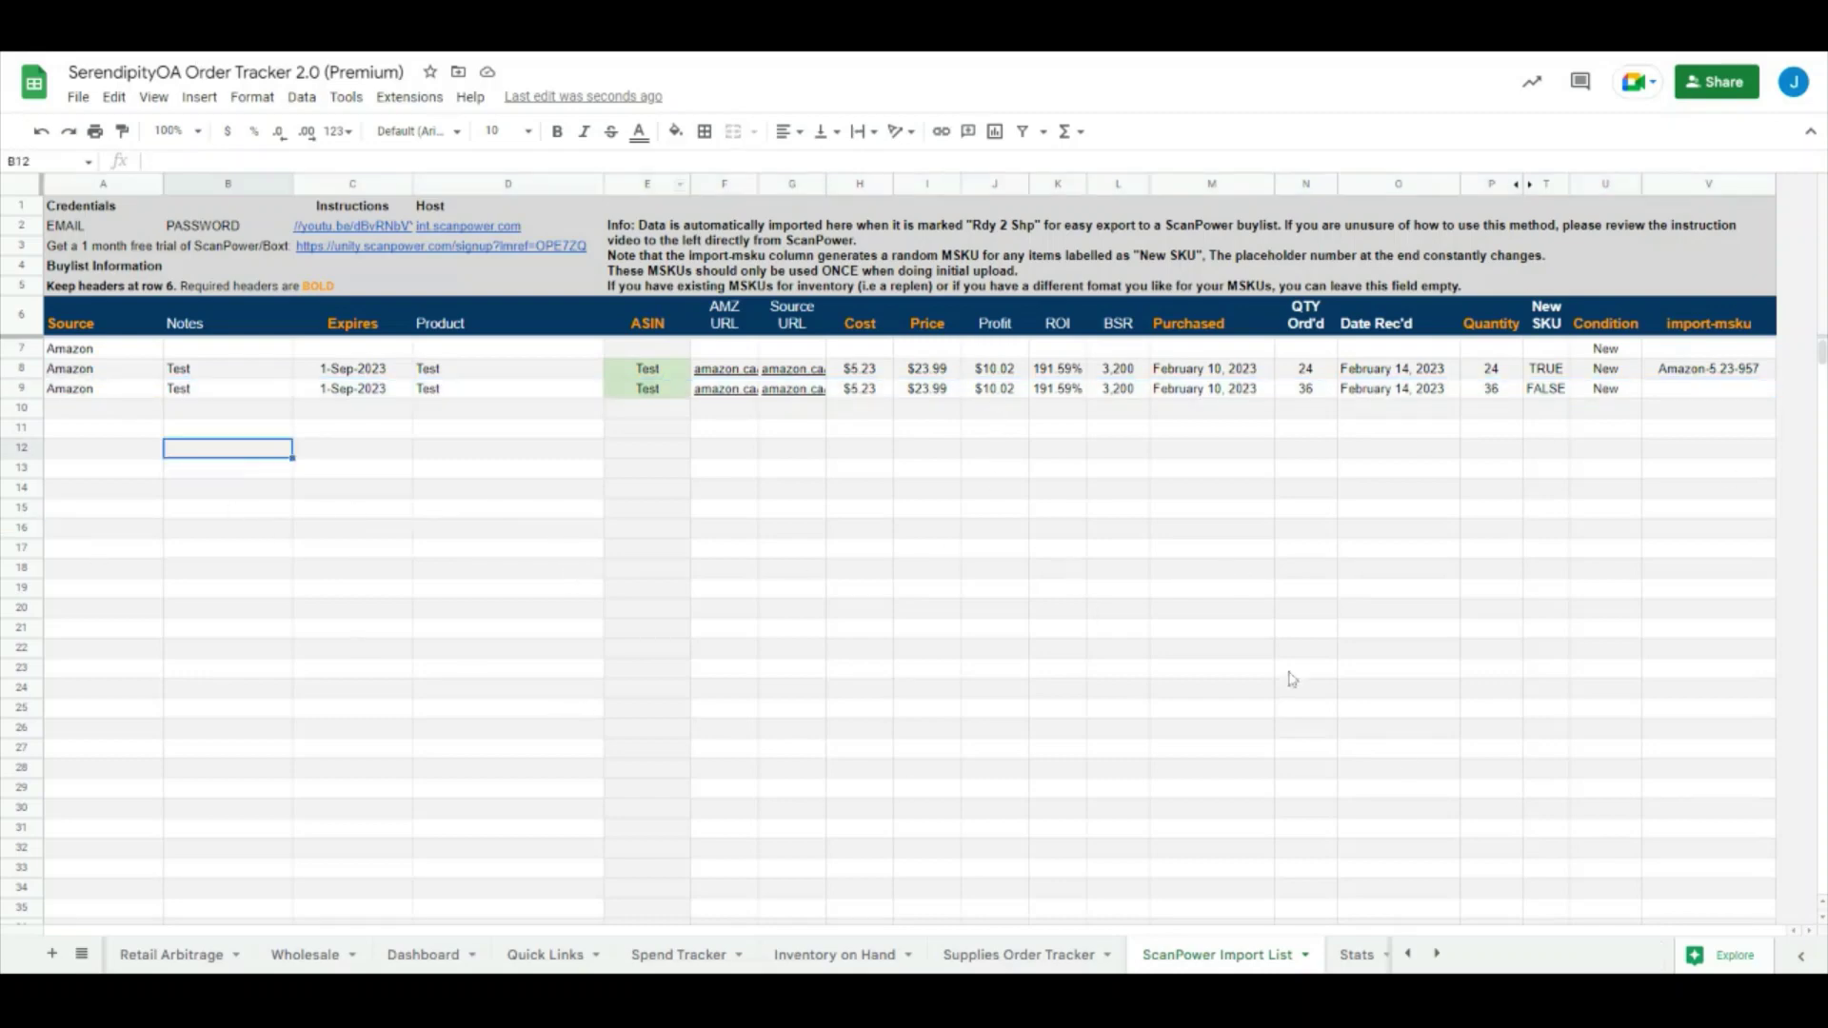
pyautogui.click(1438, 956)
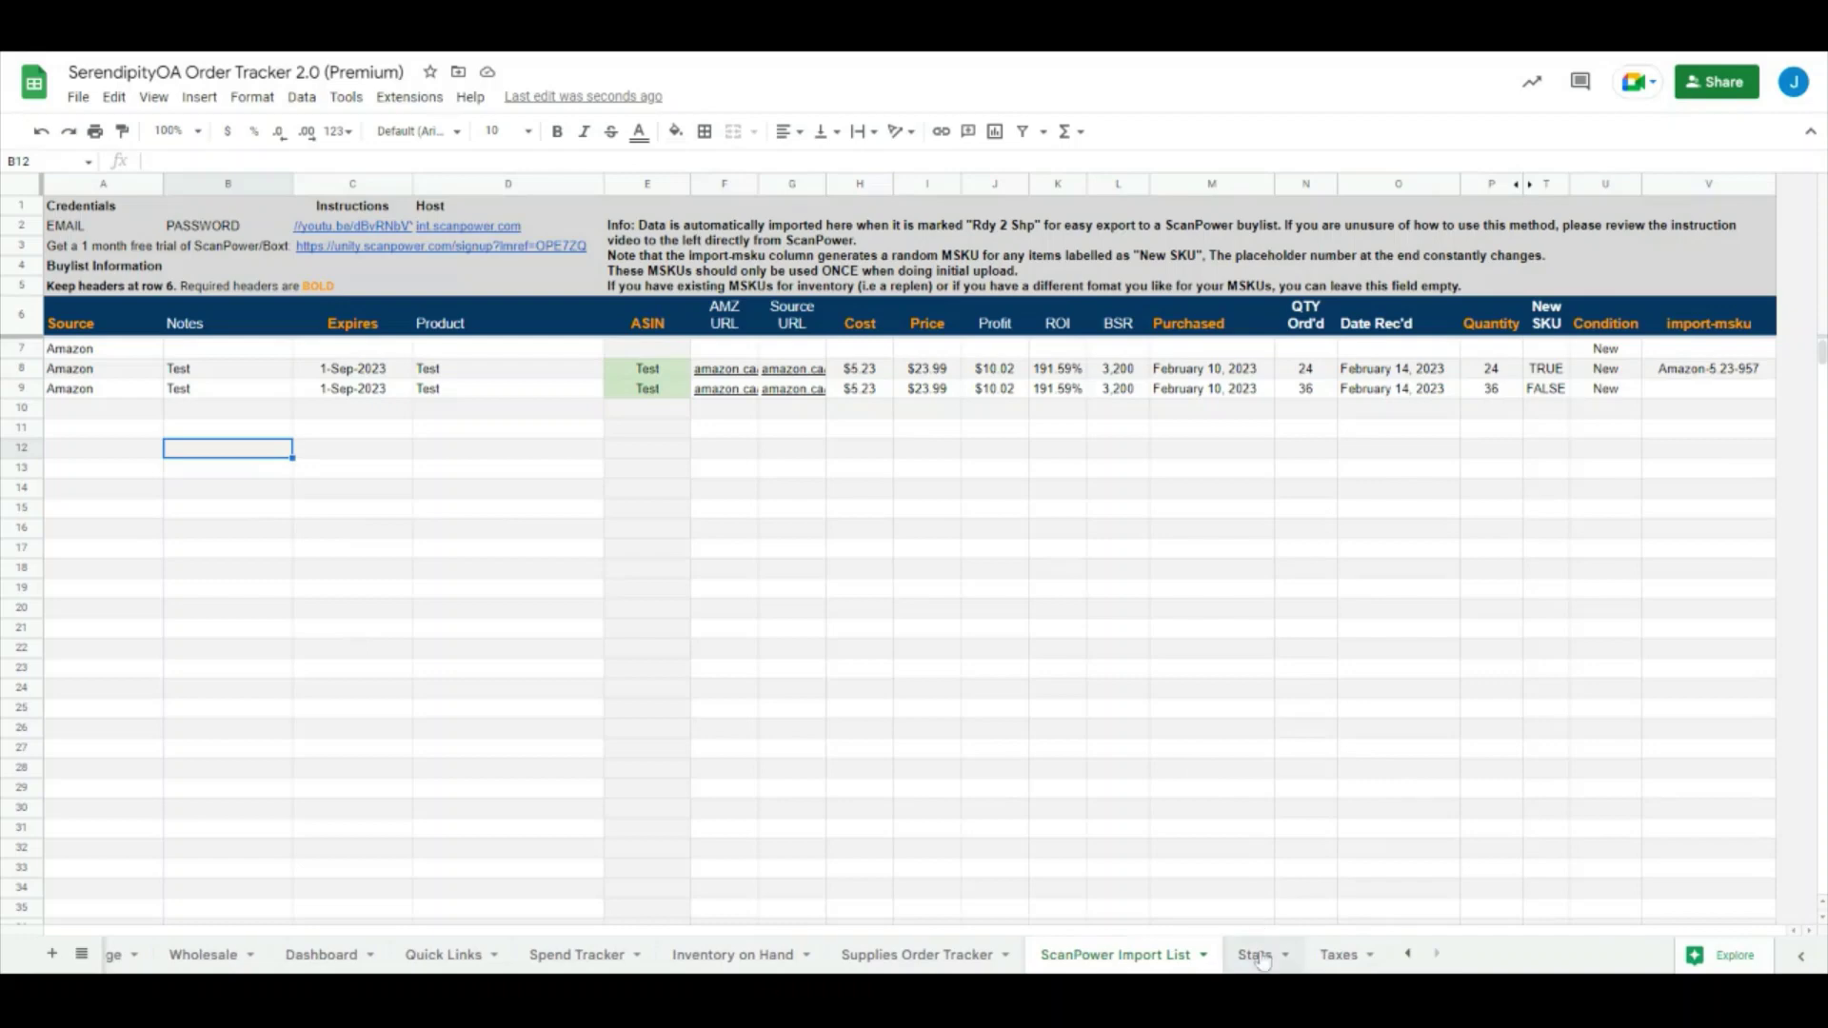
# Step: Look over the Stats sheet and its Overall Totals range
pyautogui.click(1259, 957)
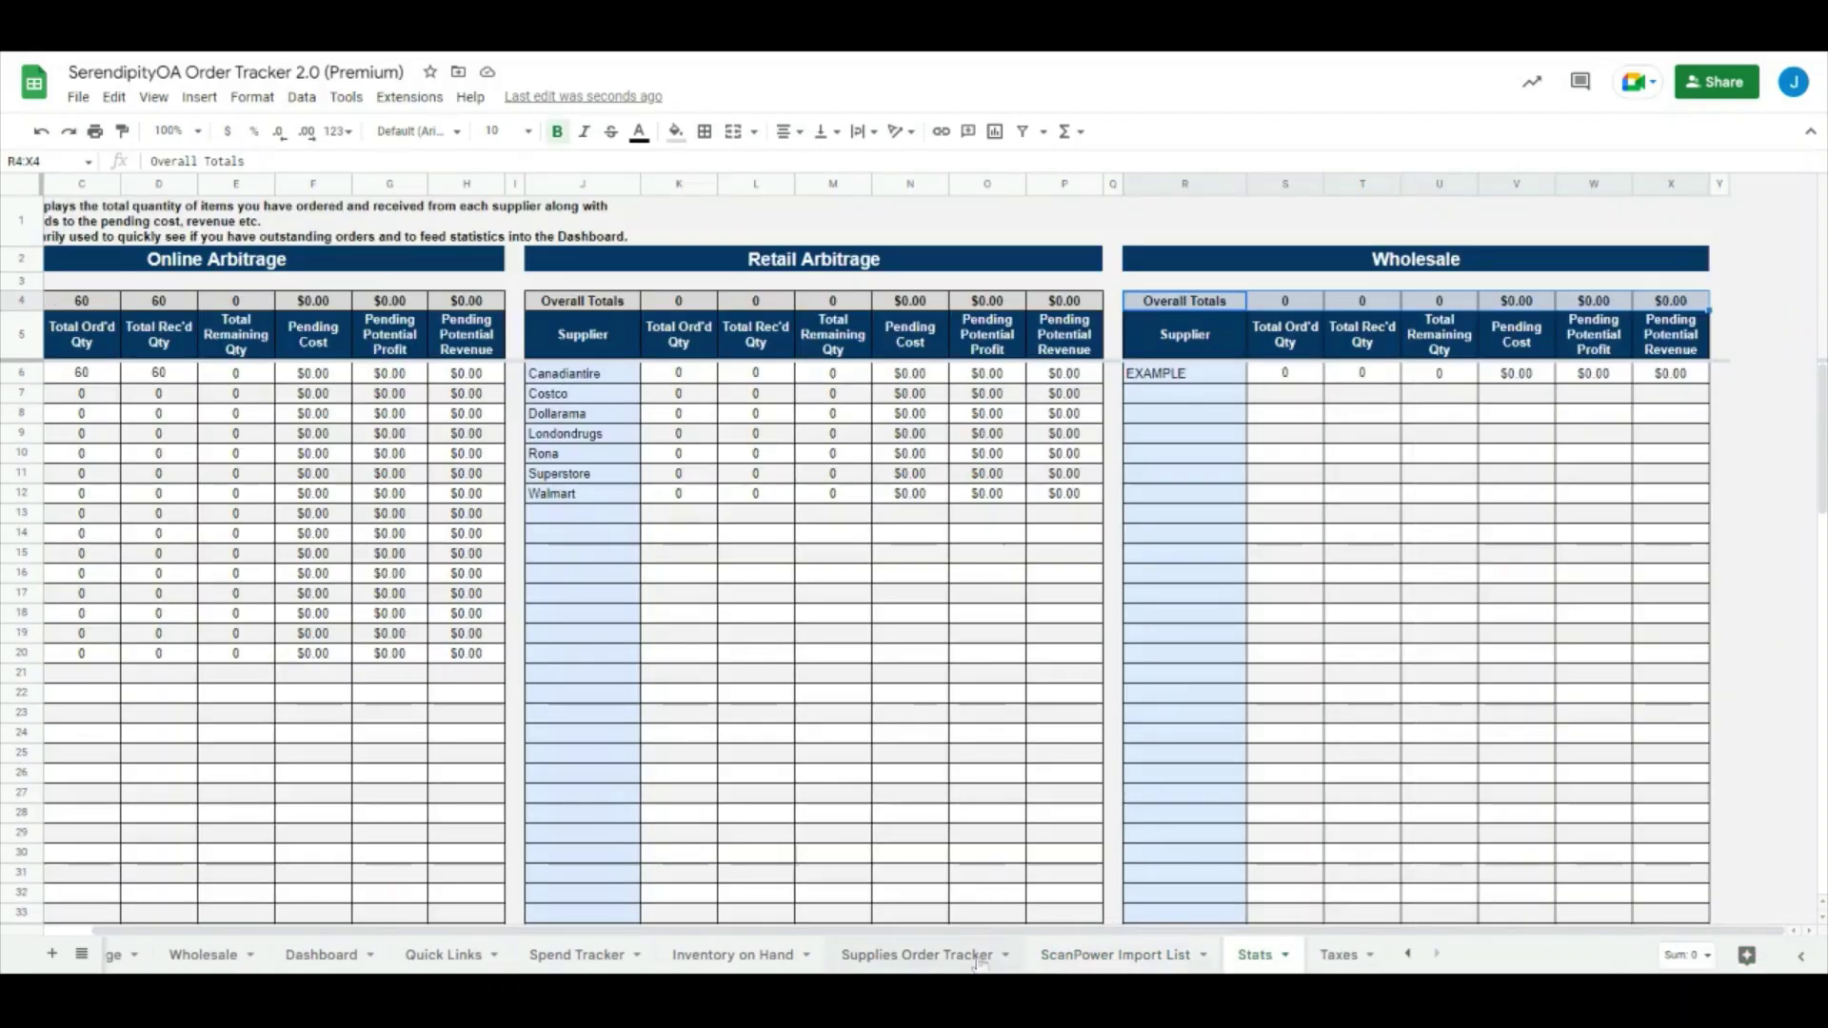
pyautogui.moveTo(657, 928); pyautogui.dragTo(606, 924)
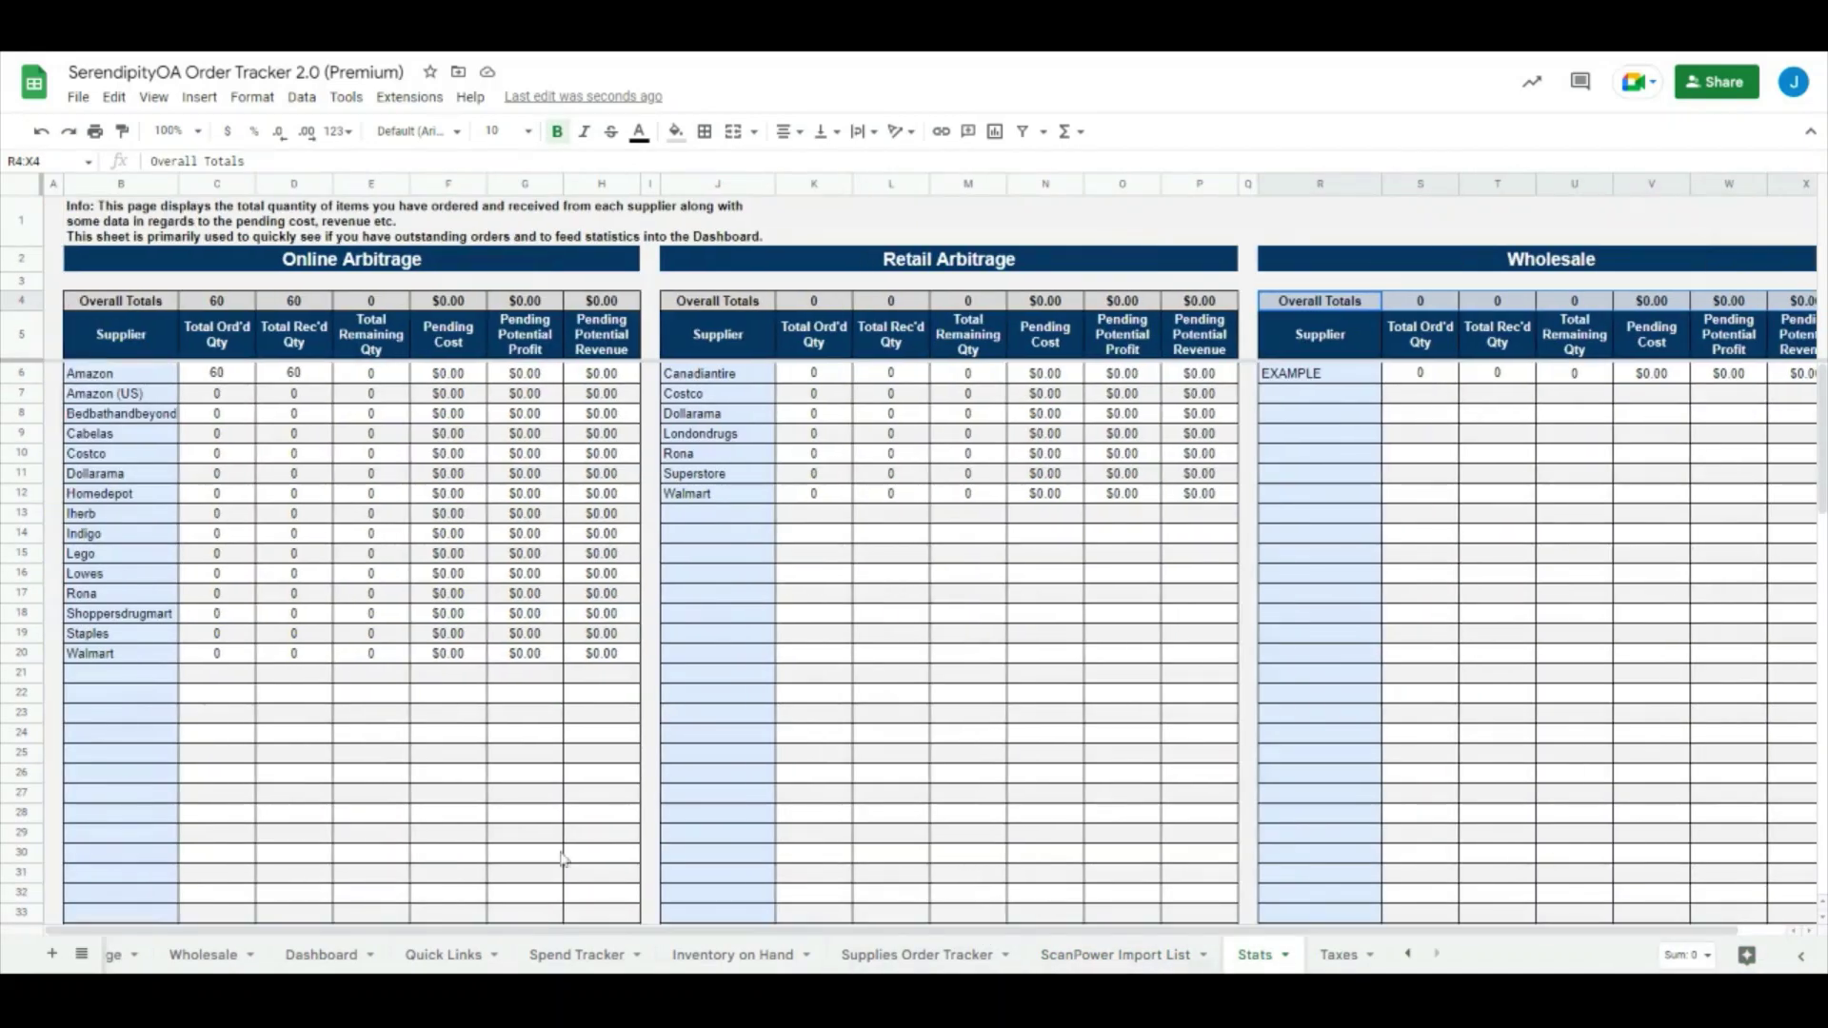
pyautogui.click(717, 573)
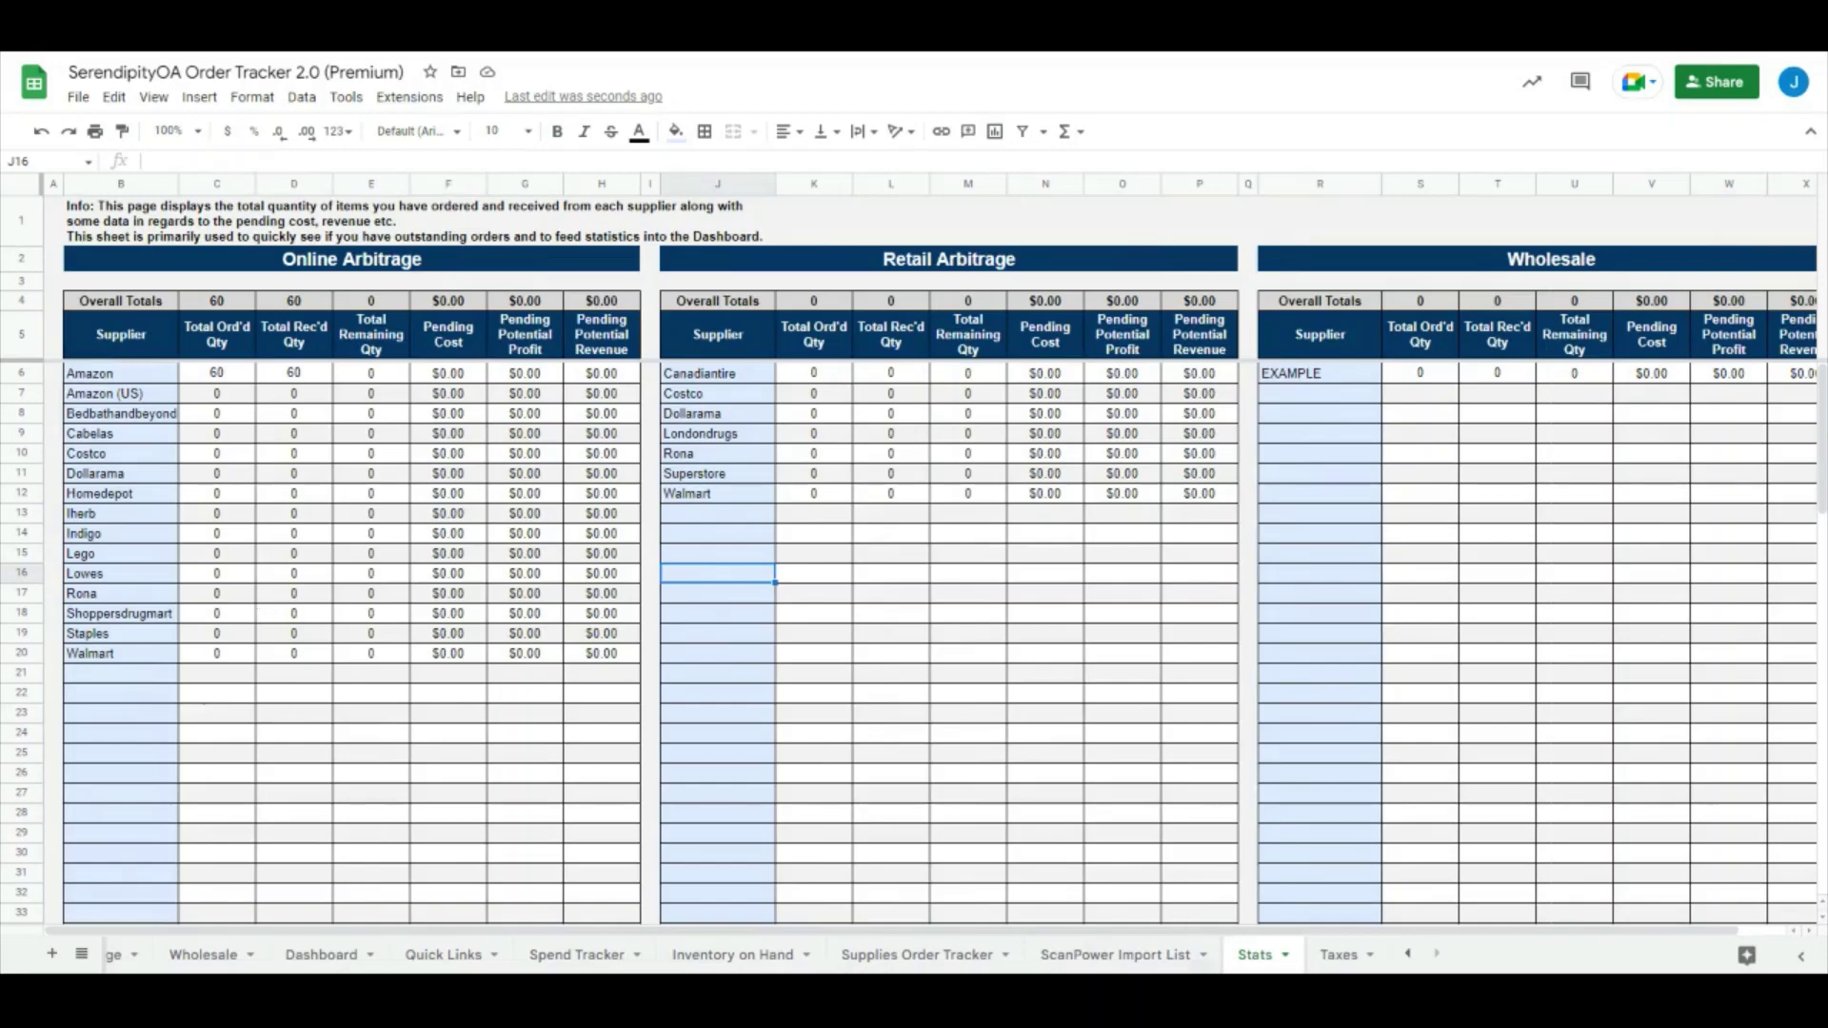
# Step: View the Taxes sheet, then return to the Online Arbitrage order tracker
pyautogui.click(1337, 955)
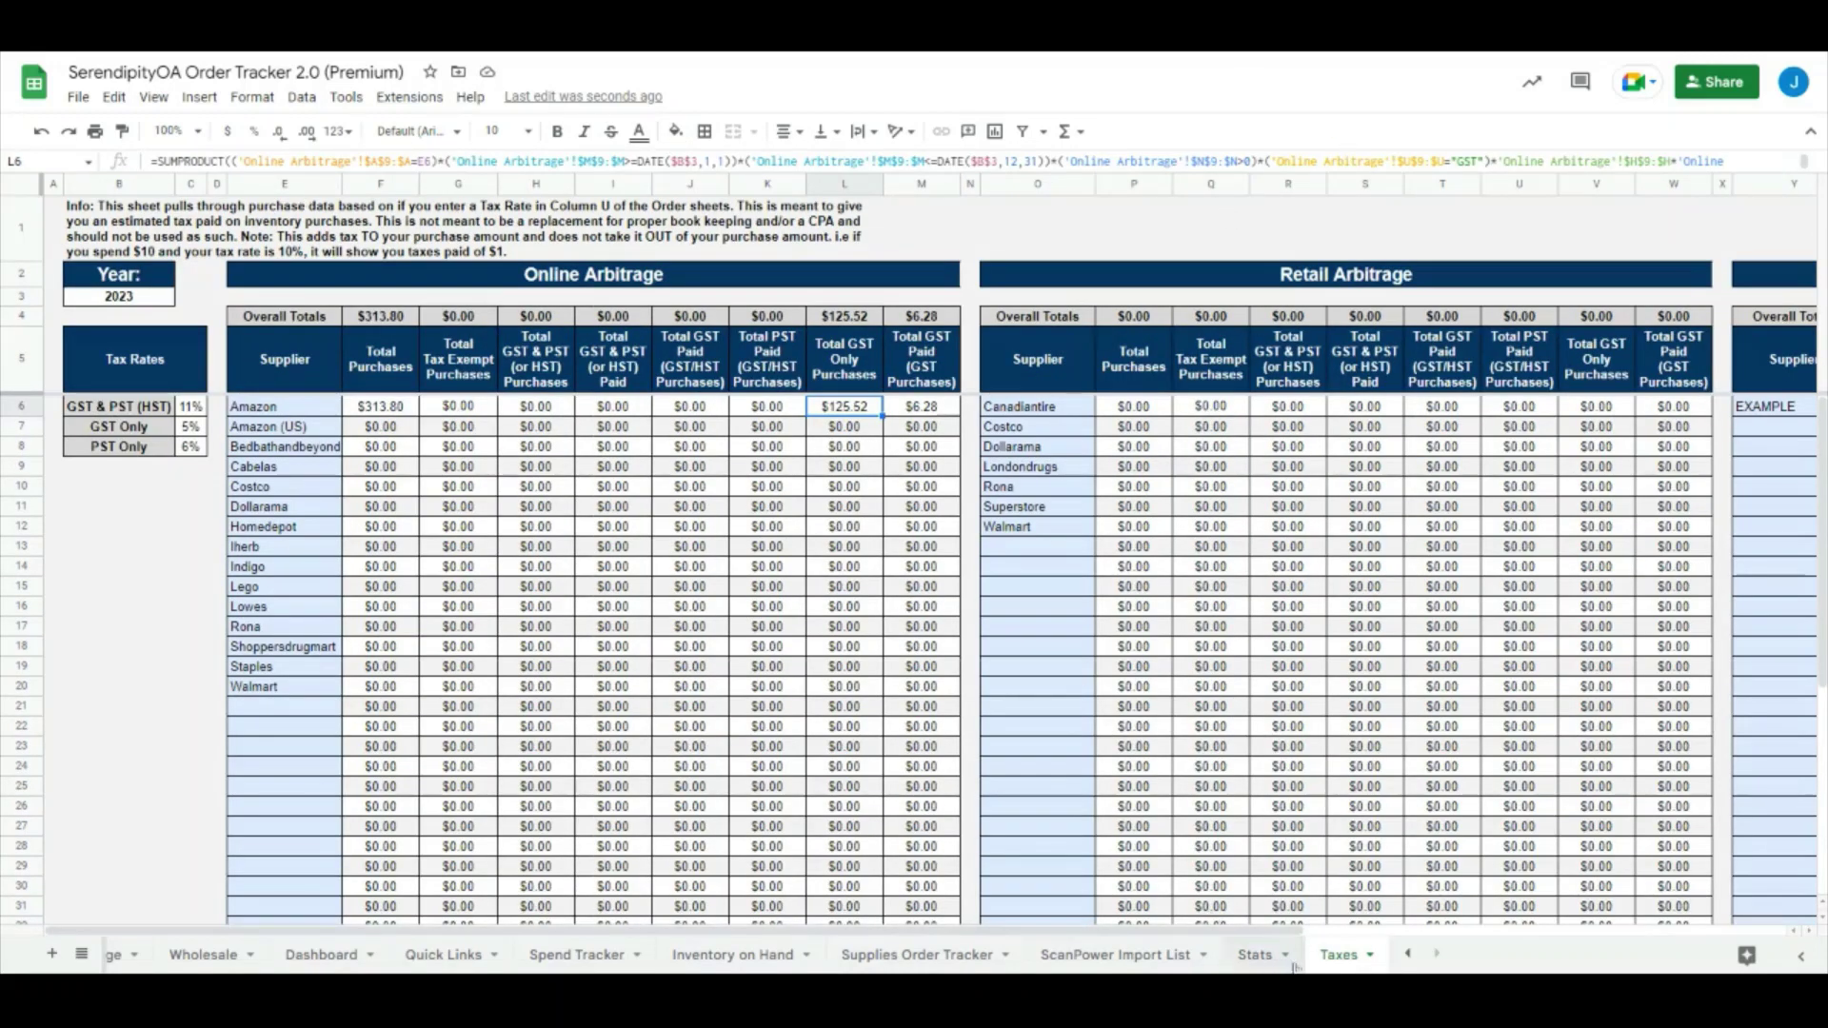
pyautogui.click(1407, 954)
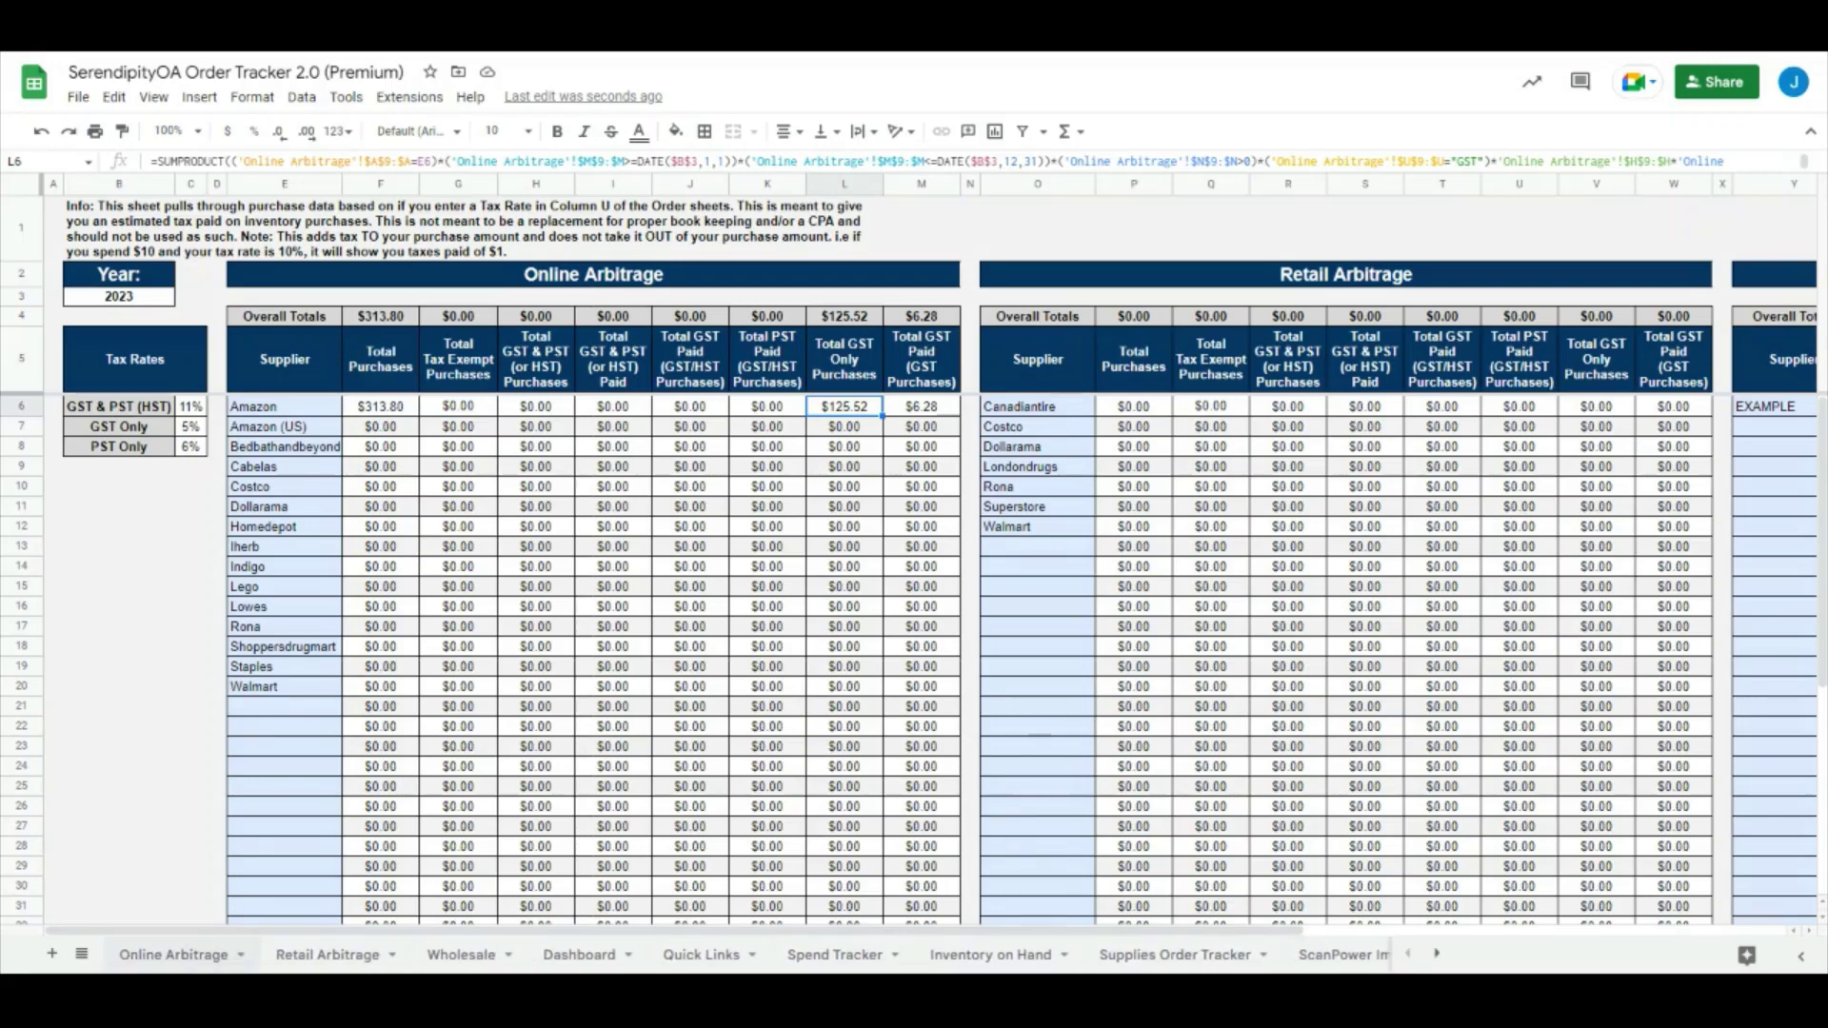
pyautogui.click(228, 957)
pyautogui.click(1133, 749)
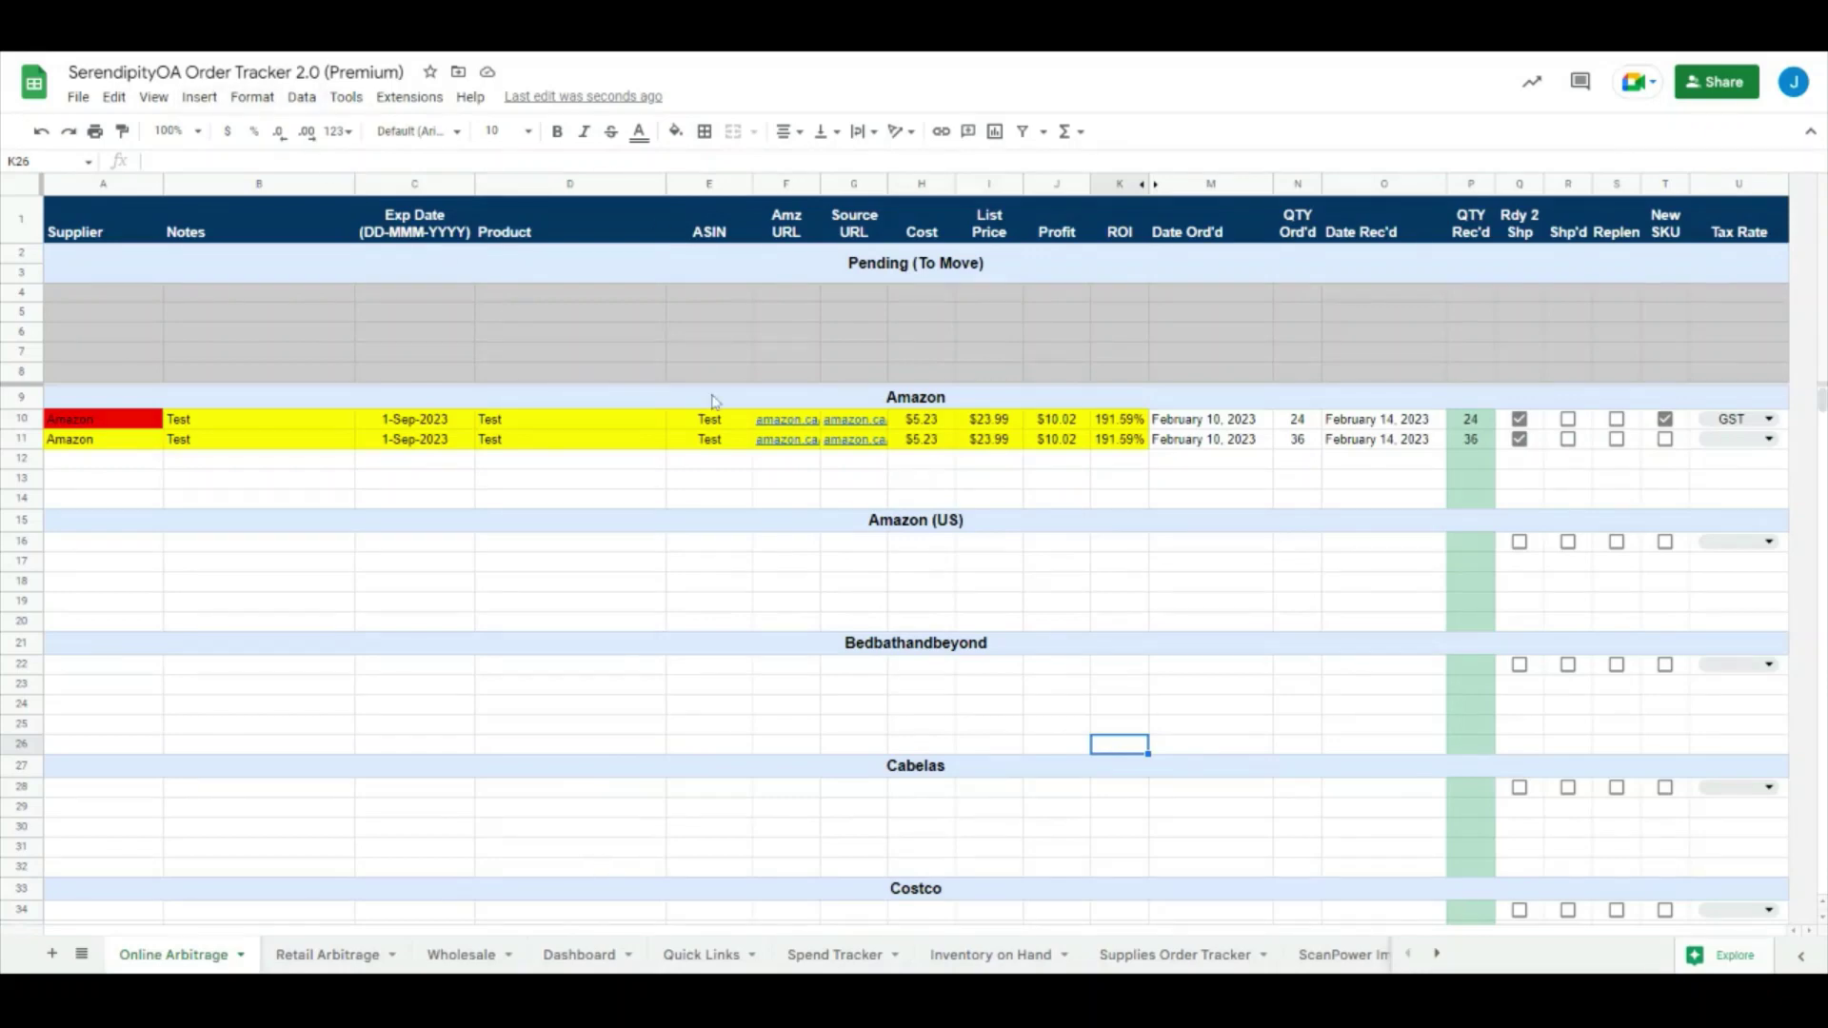
pyautogui.click(557, 956)
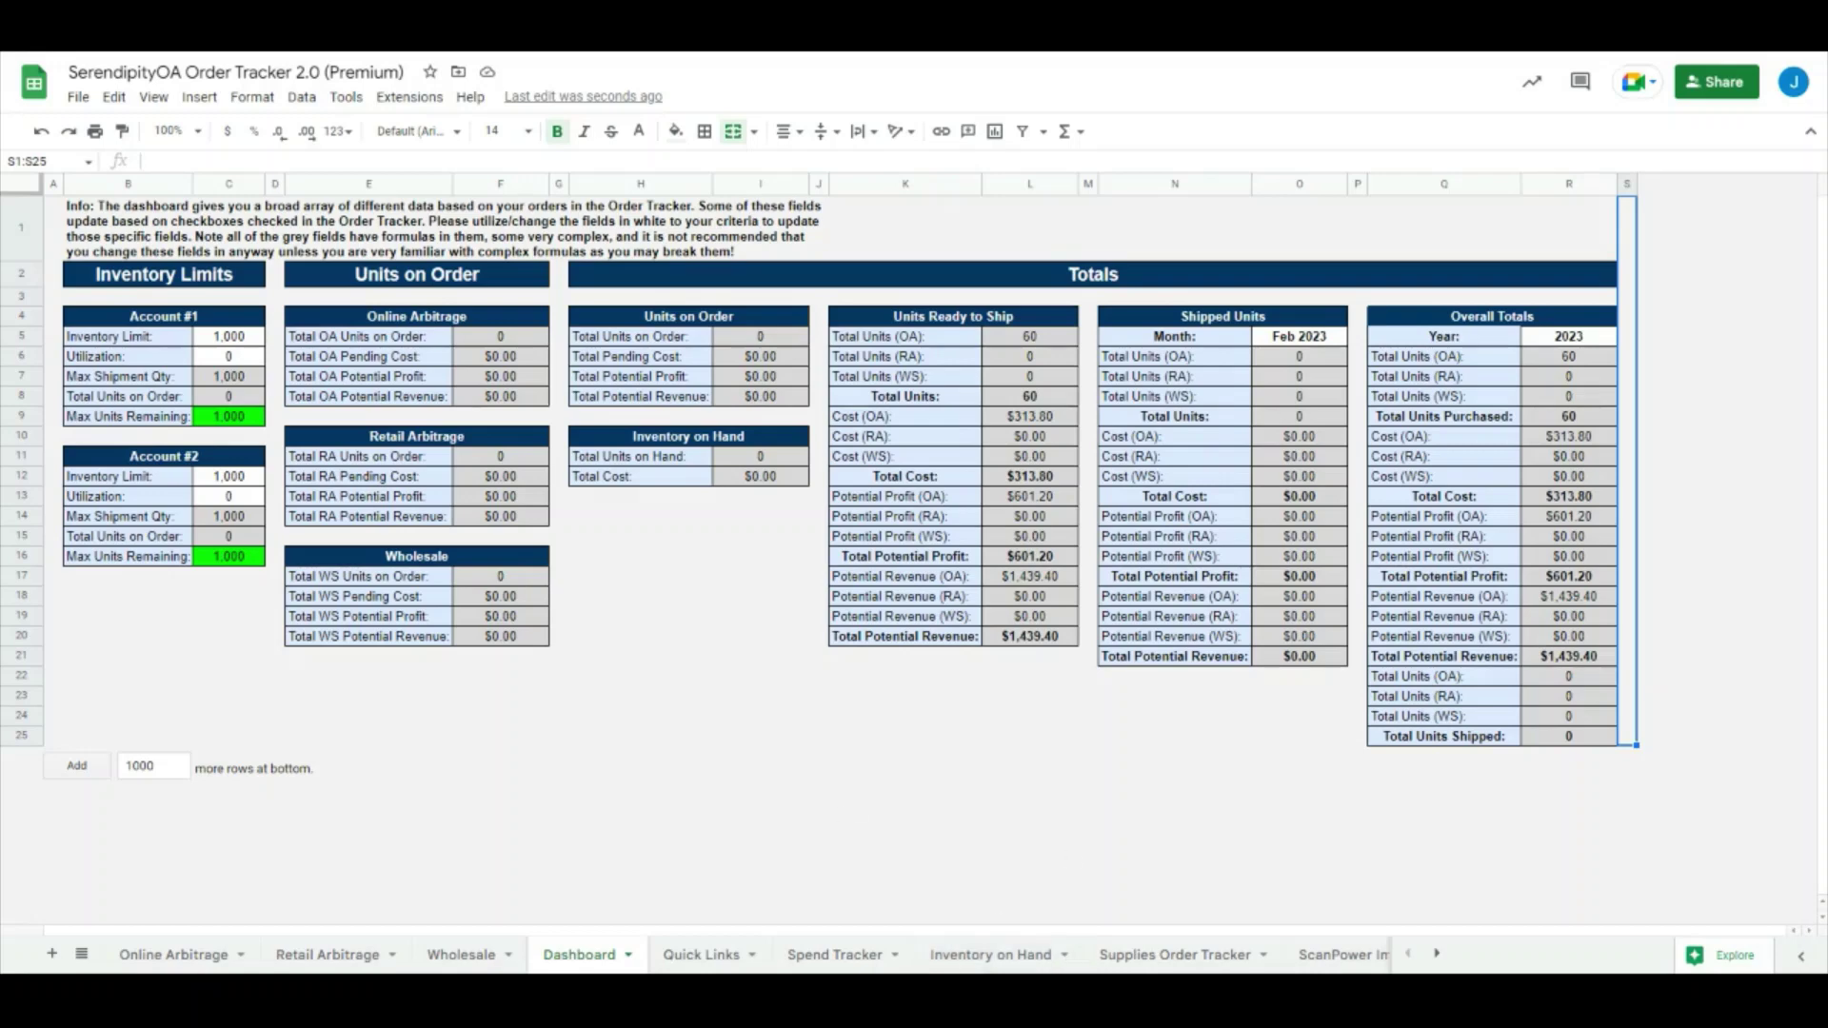
pyautogui.click(145, 709)
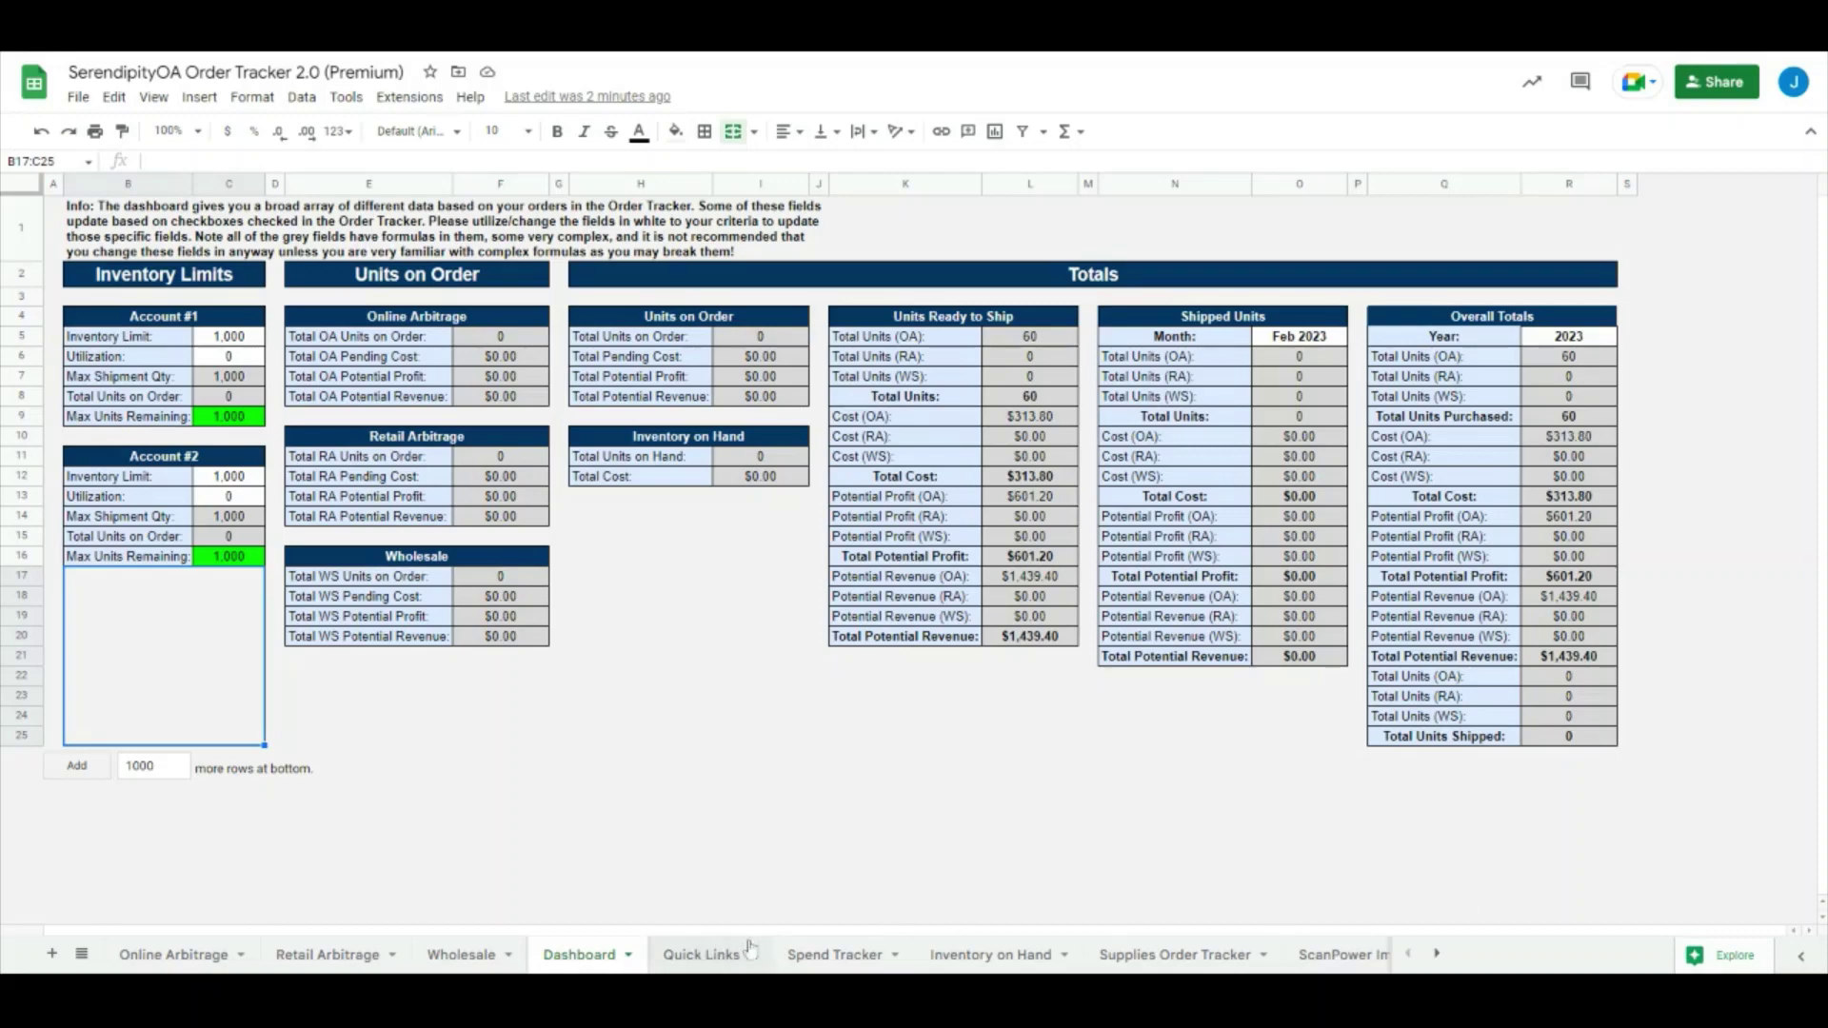
pyautogui.click(710, 954)
pyautogui.click(836, 955)
pyautogui.click(990, 956)
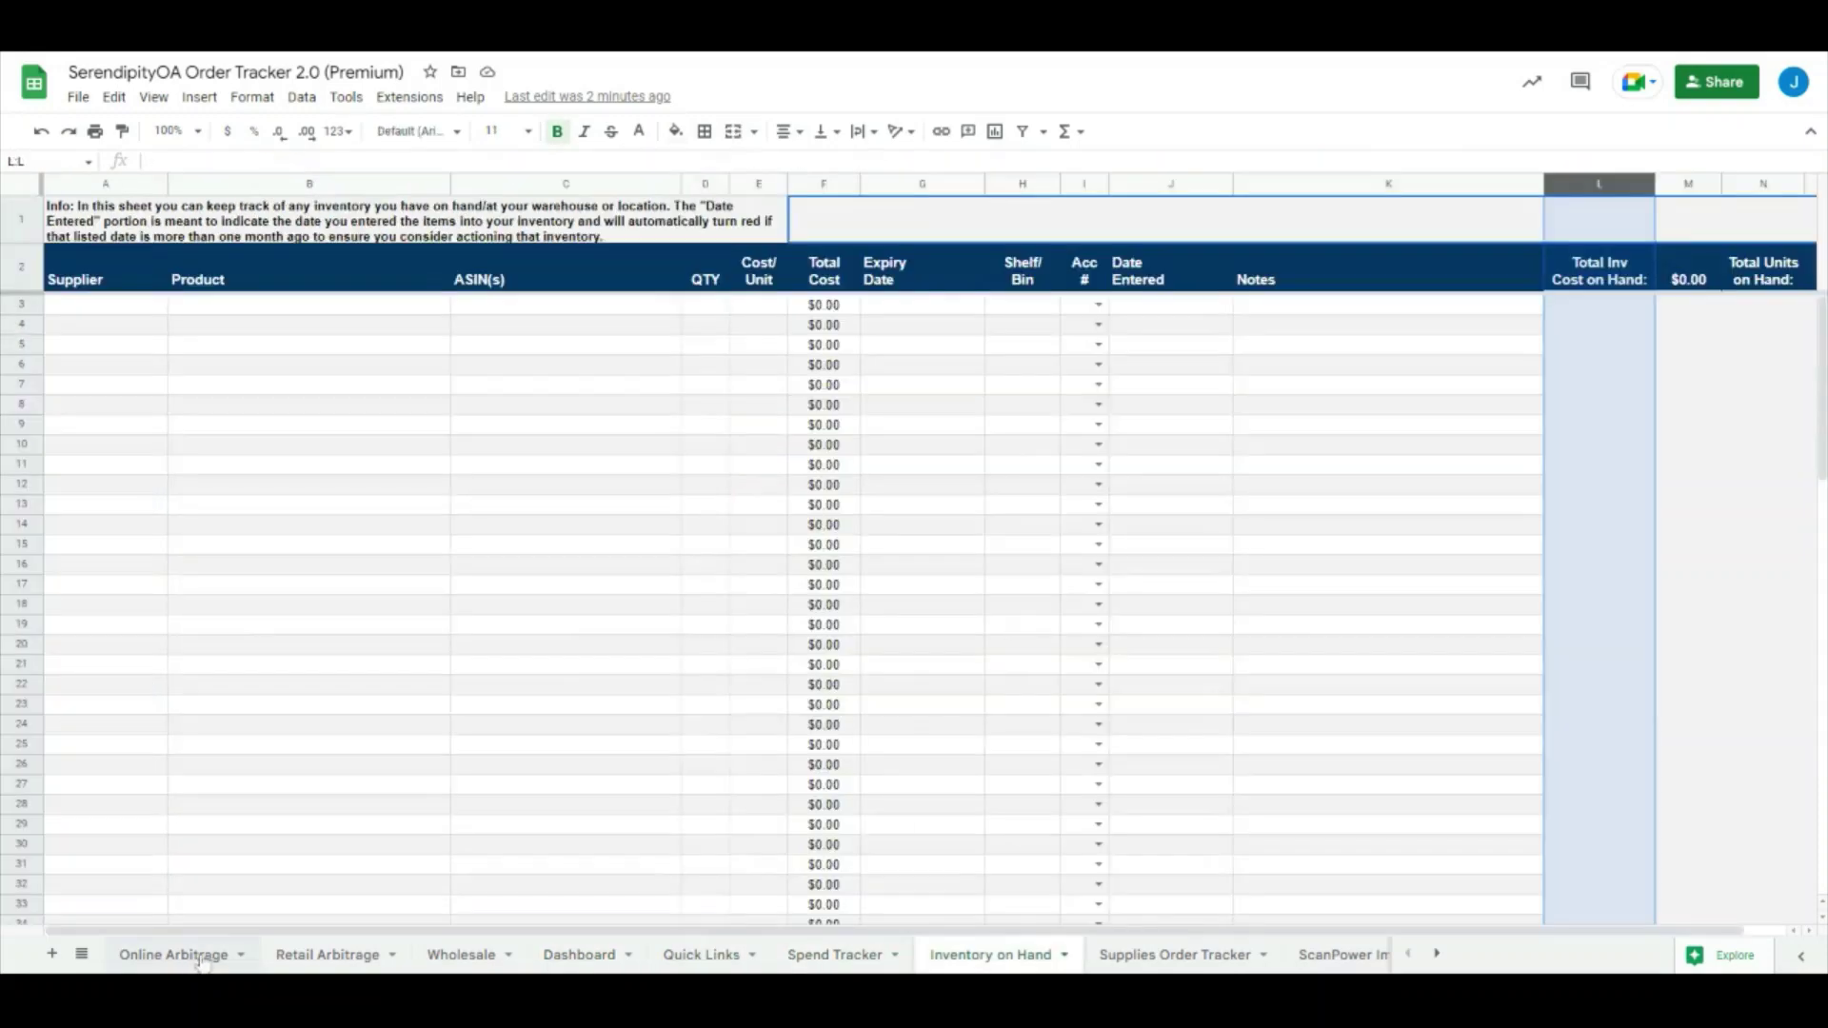
pyautogui.click(201, 956)
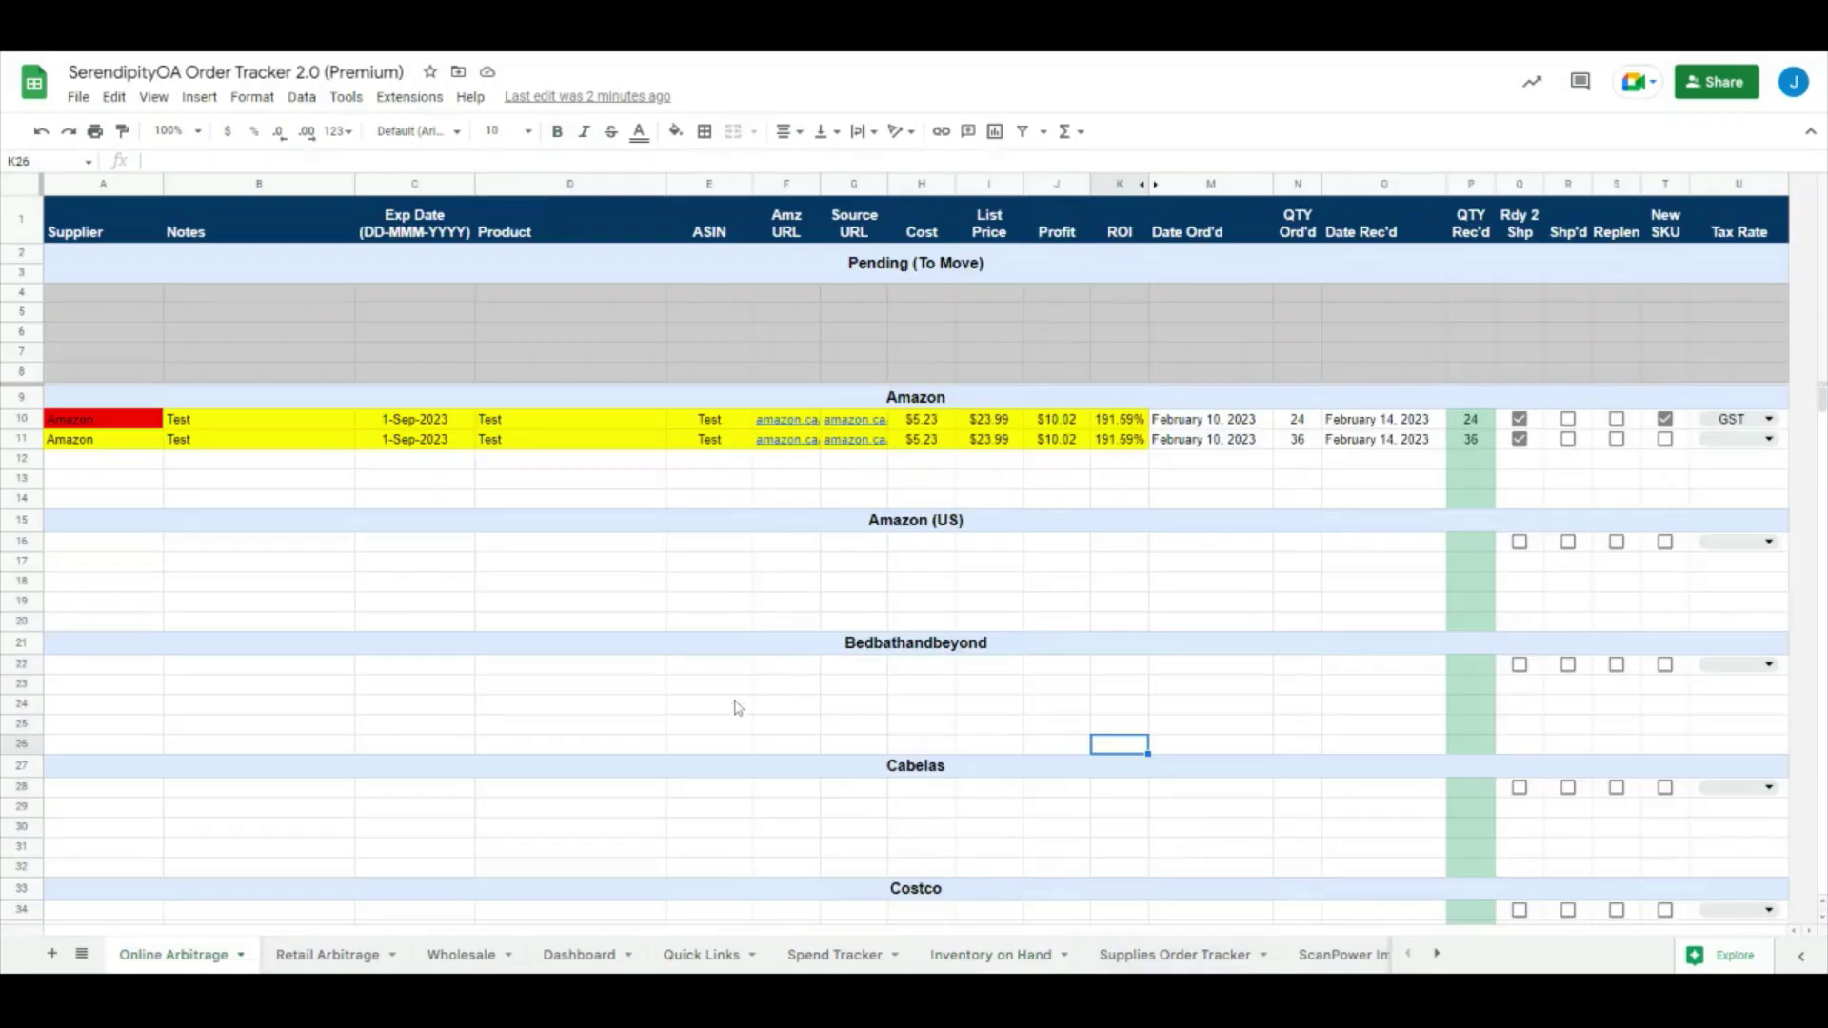